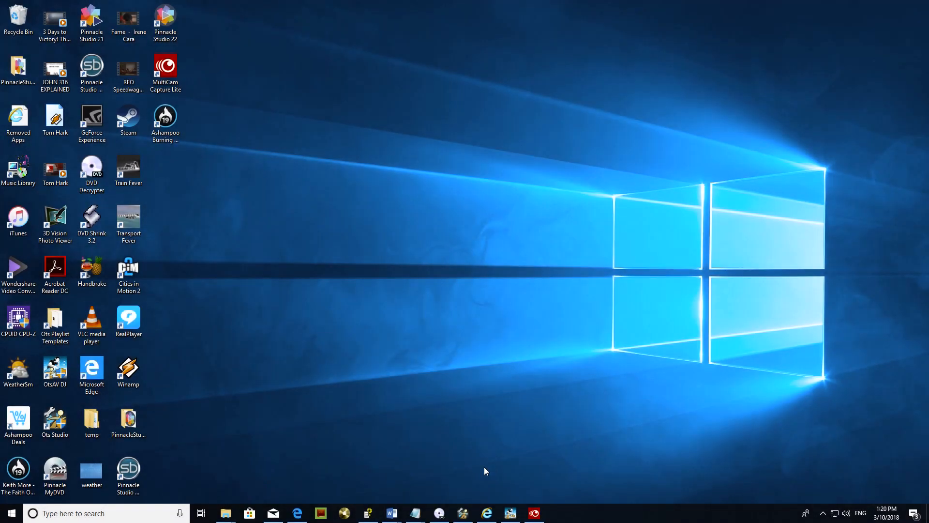
- Show the P1.ots album in Ots Studio, and switch to the P1 folder of VTS_01 chapter files in File Explorer
click(472, 467)
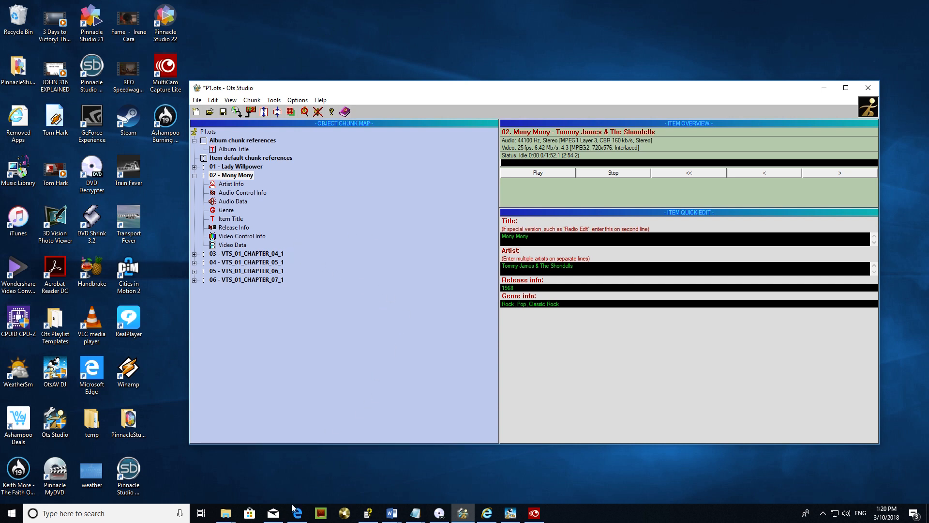
click(225, 512)
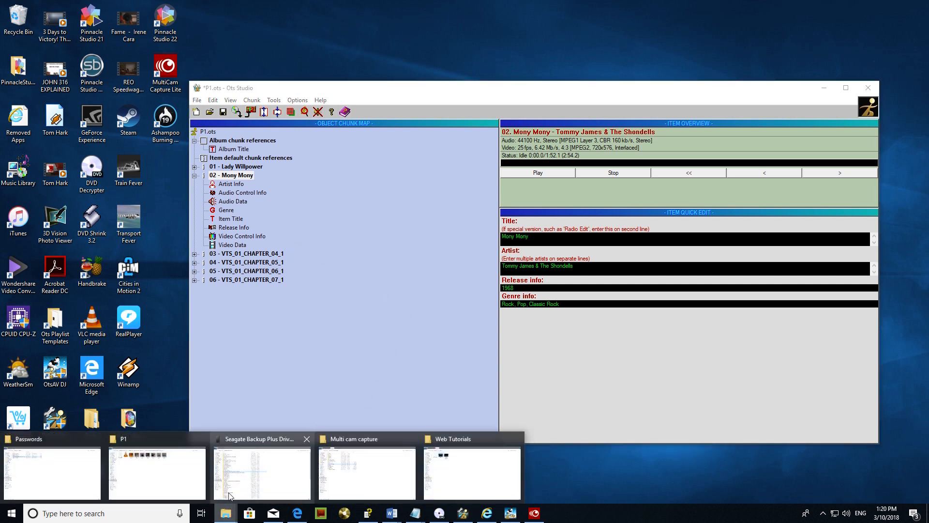
click(194, 482)
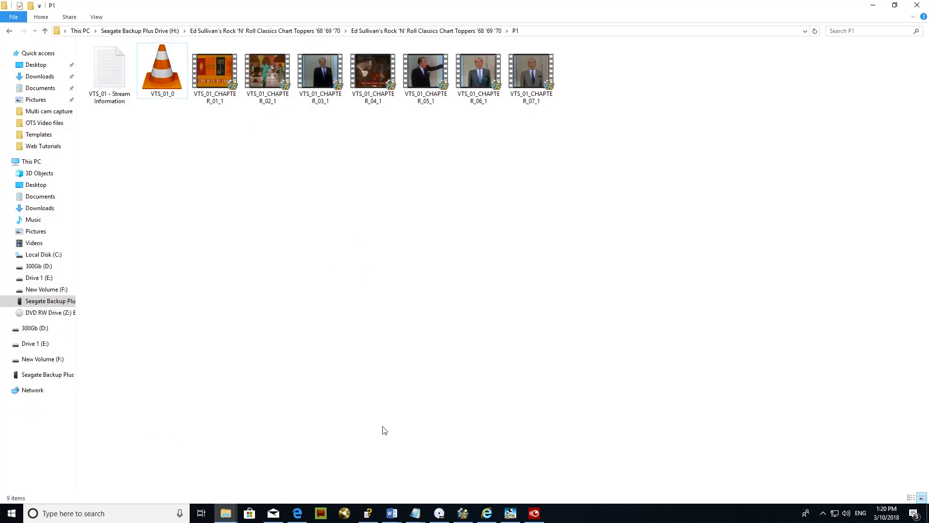
- Switch to DVD Decrypter, close the program and dismiss its error messages
click(437, 511)
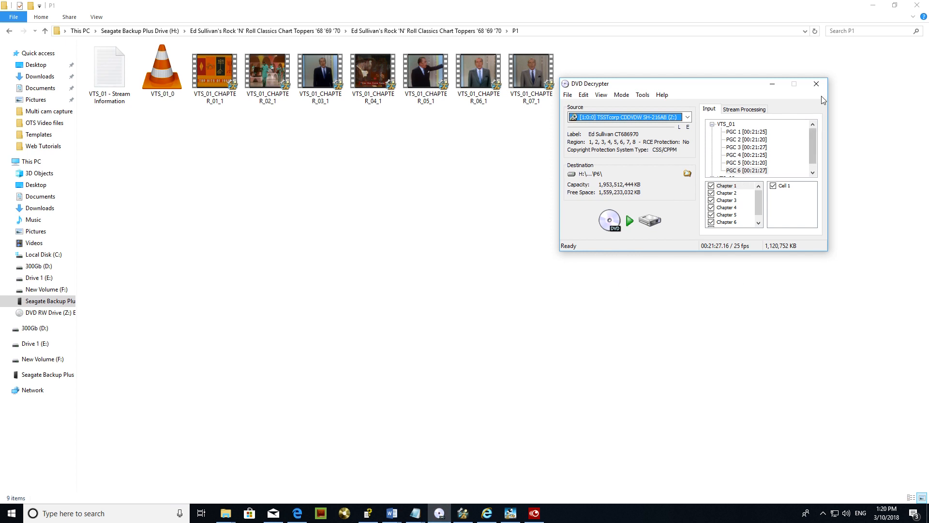
click(816, 84)
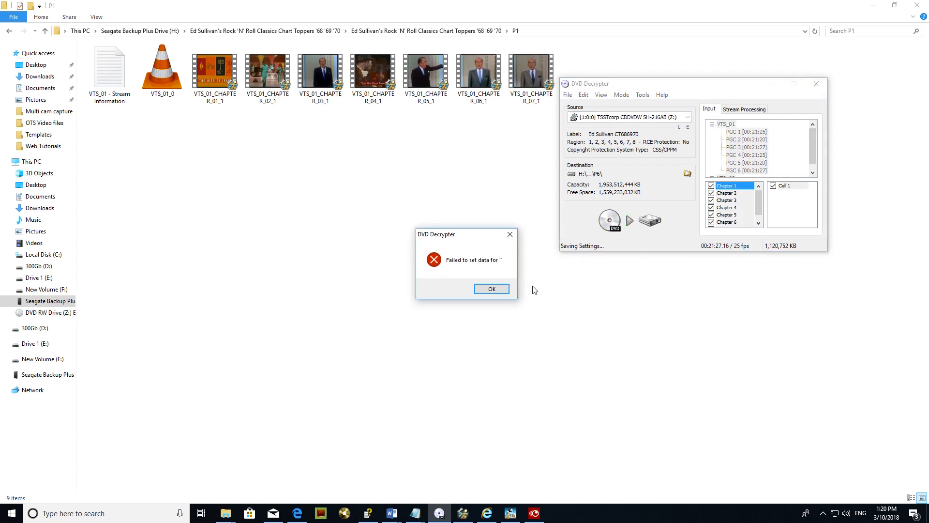
click(510, 235)
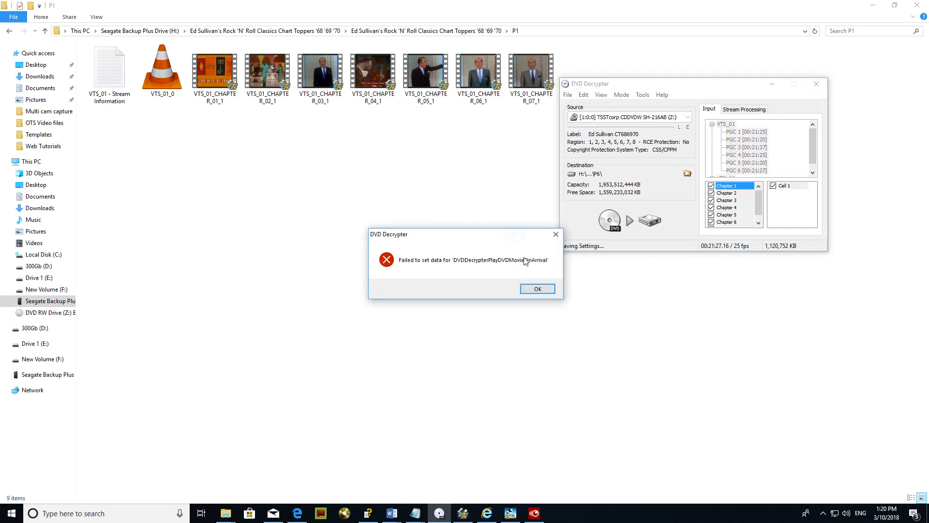
click(537, 288)
click(493, 288)
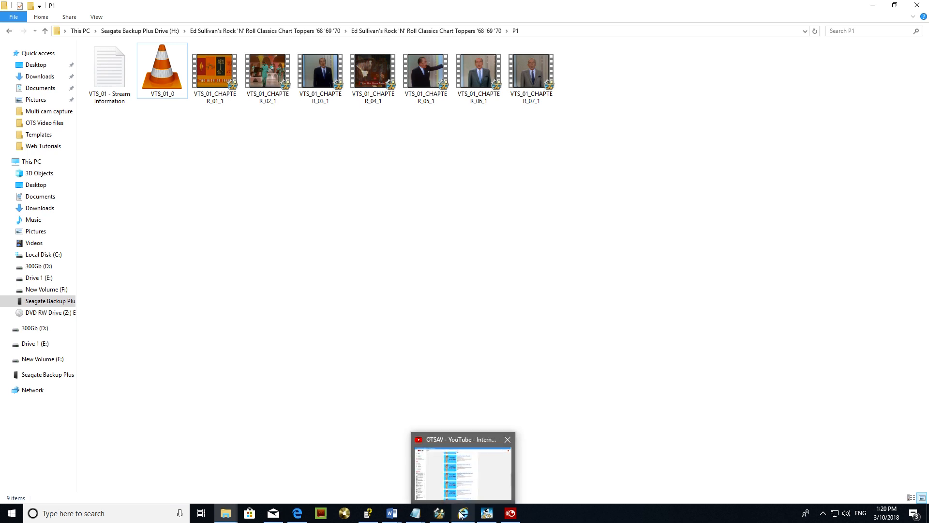
- Switch to Microsoft Edge and show the Discogs tracklist for Ed Sullivan's Rock 'N' Roll Classics Chart Toppers '68/'69/'70
click(298, 513)
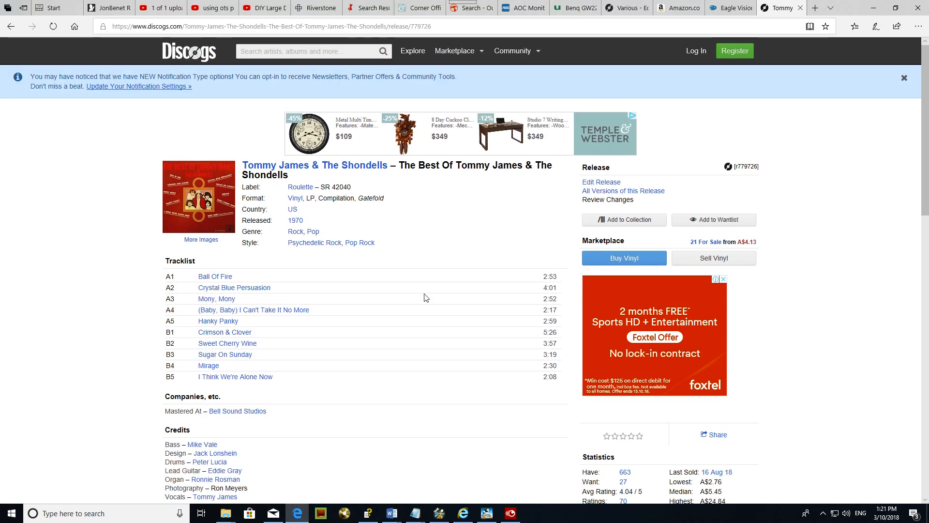
click(619, 8)
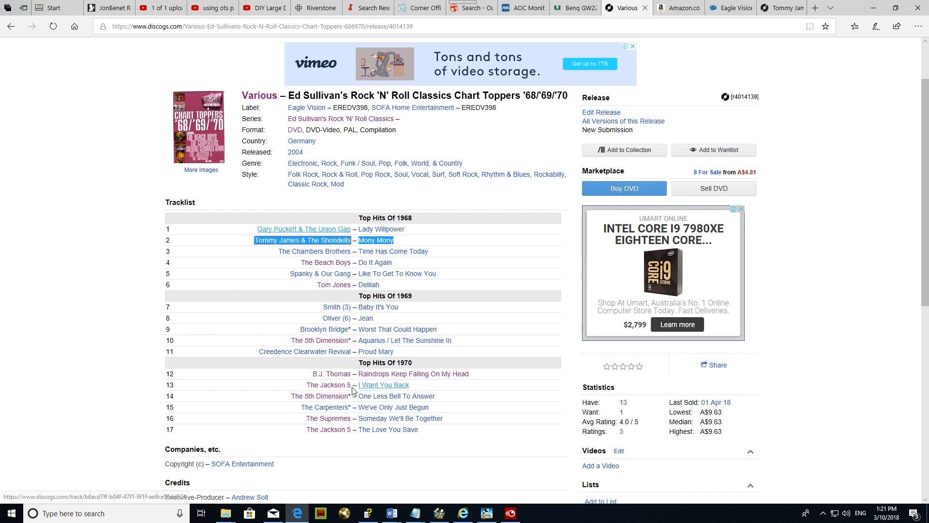
- Show the album information and library in OtsAV DJ, and return to the P1.ots album in Ots Studio
mouse_move(488, 513)
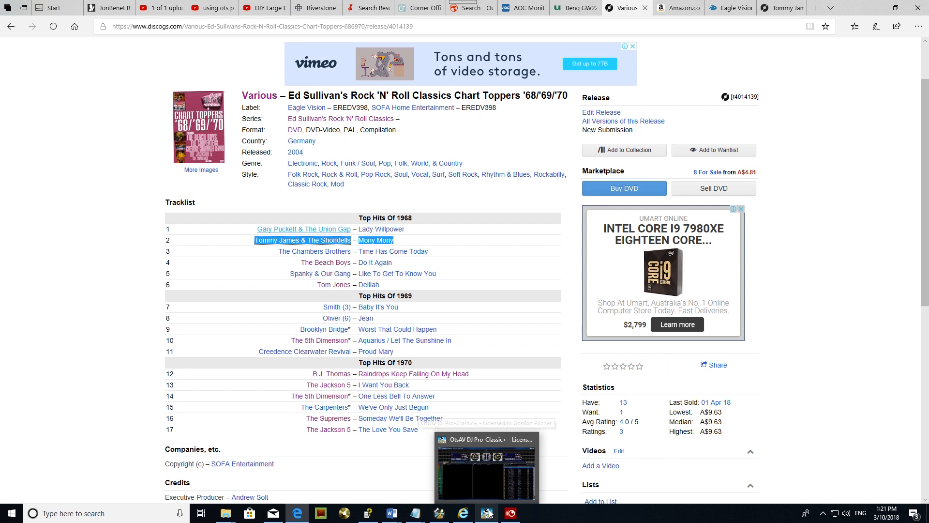
click(481, 517)
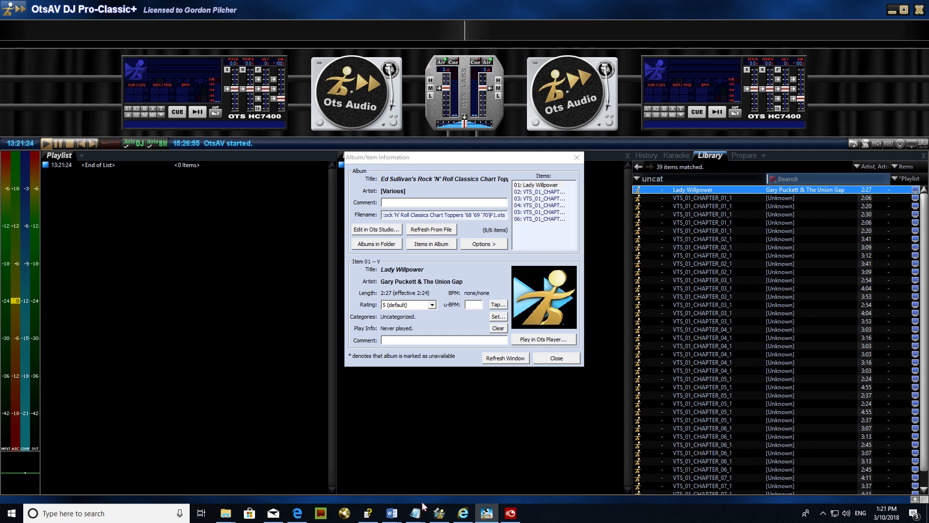
mouse_move(439, 514)
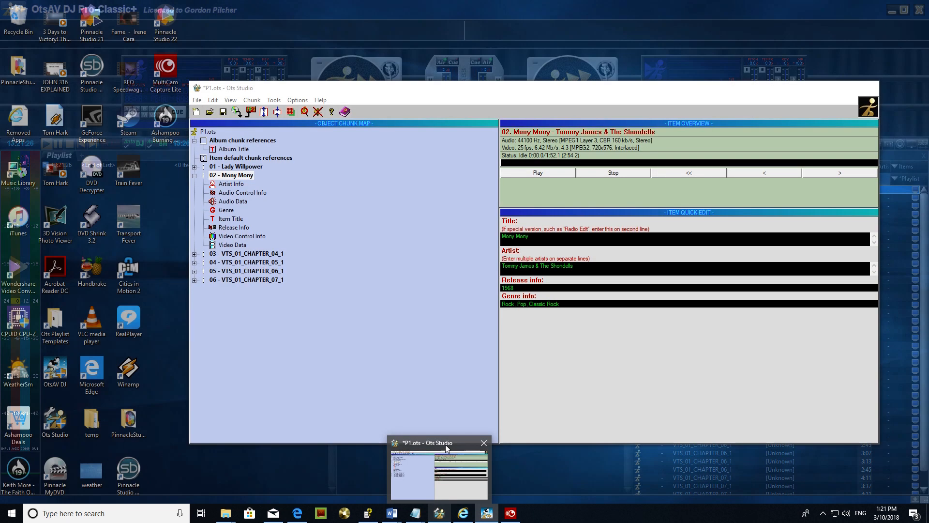
click(446, 452)
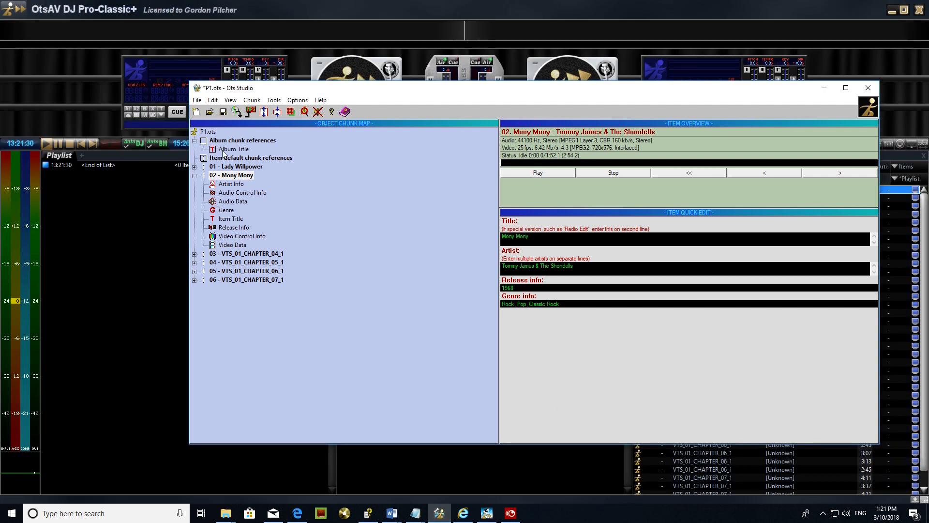
- Launch a fresh, empty Ots Studio from the Ots Labs program group
click(12, 513)
scroll(71, 385, down, 10)
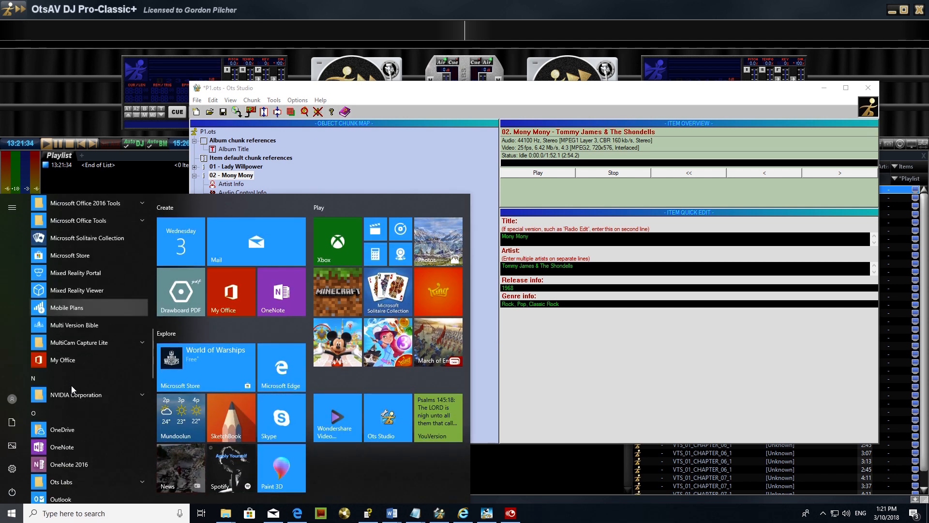
scroll(71, 385, up, 5)
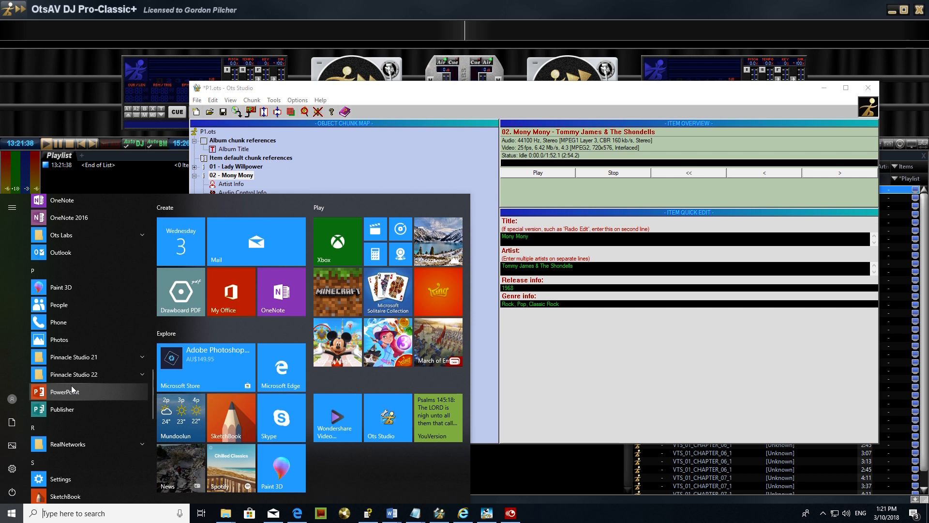
scroll(71, 385, up, 3)
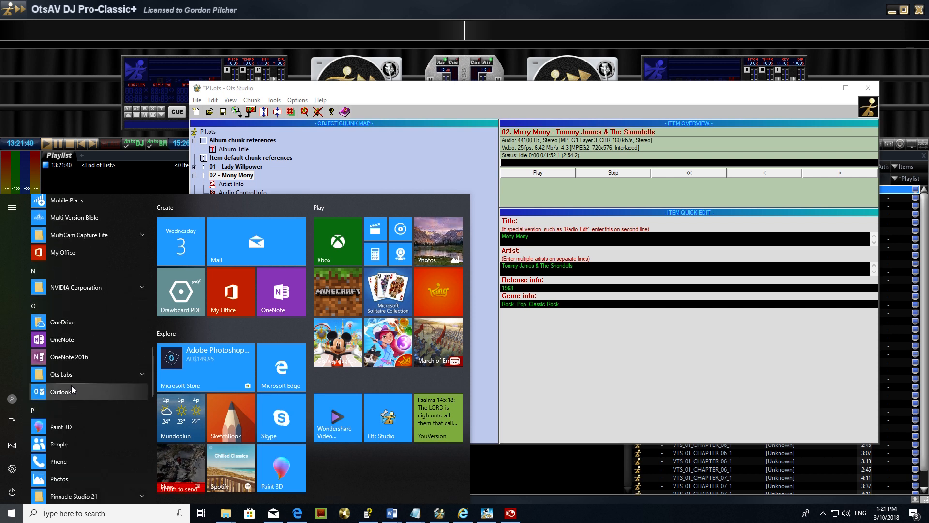
click(73, 375)
scroll(83, 422, down, 2)
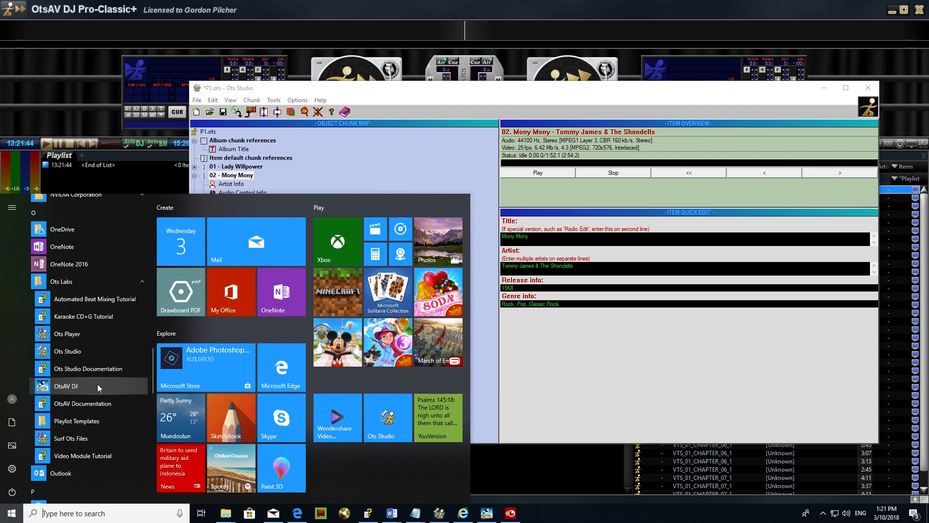
click(88, 352)
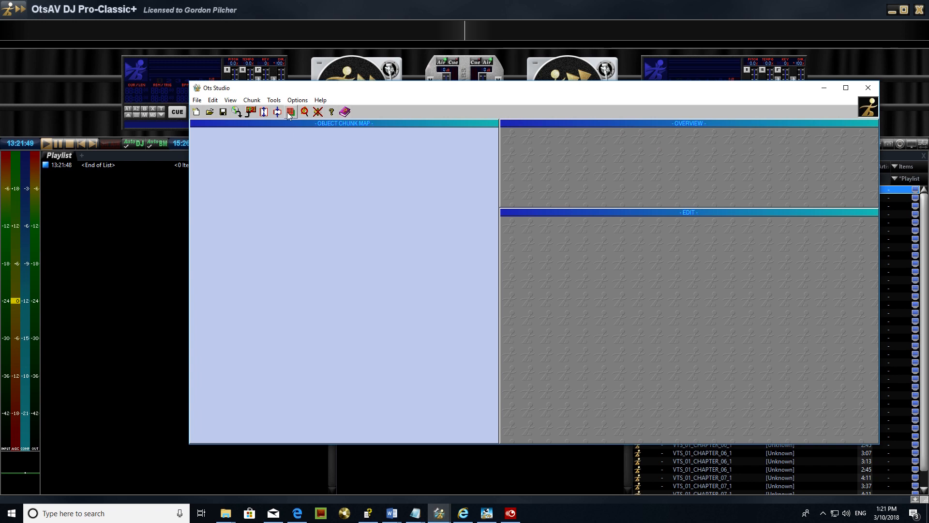
- Start a media file import for a new untitled album in Ots Studio
click(275, 101)
mouse_move(296, 101)
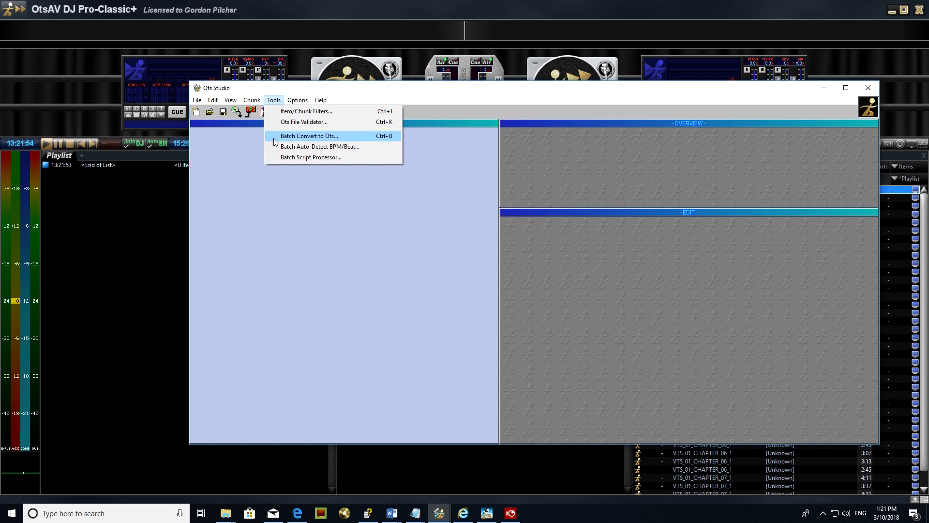
click(217, 160)
click(197, 101)
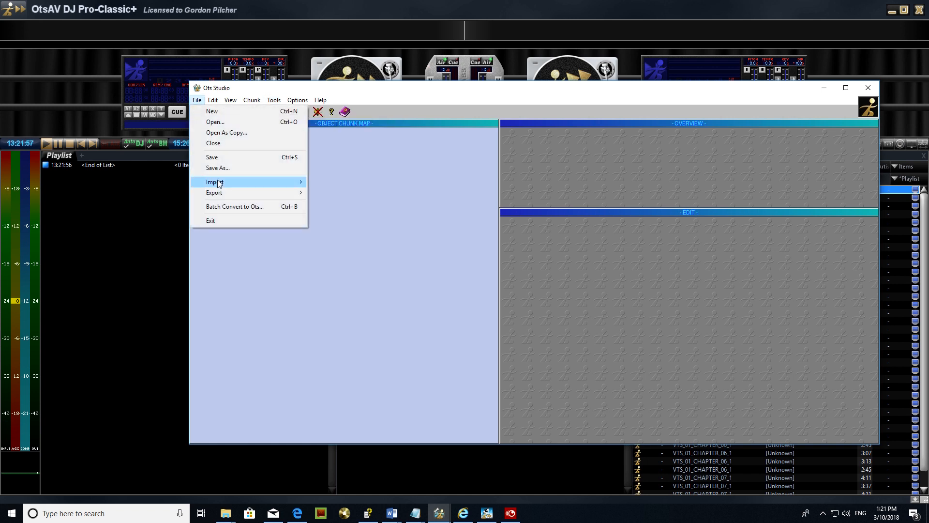
mouse_move(215, 183)
click(332, 195)
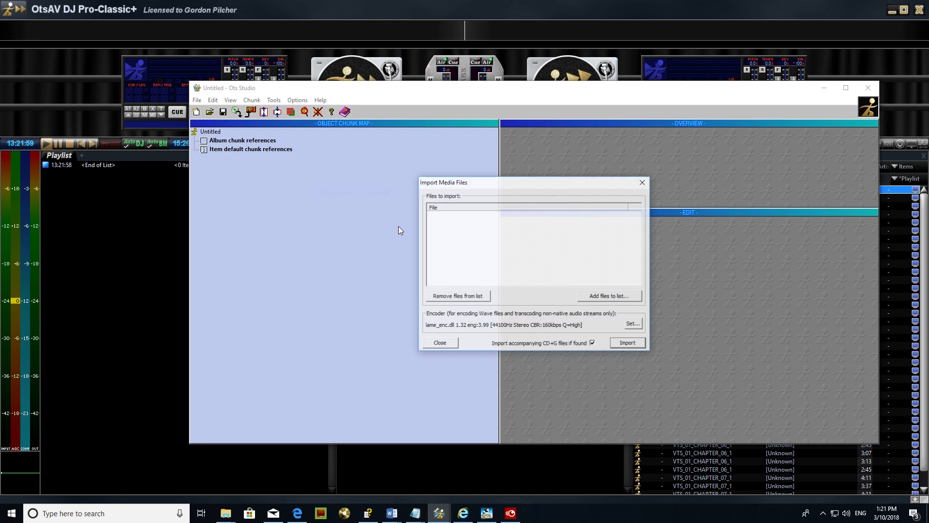
click(595, 297)
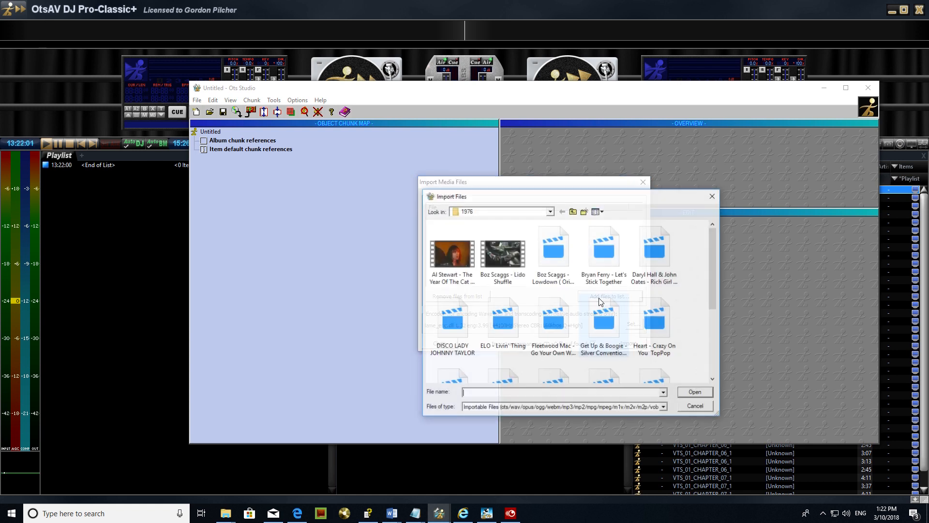
click(573, 211)
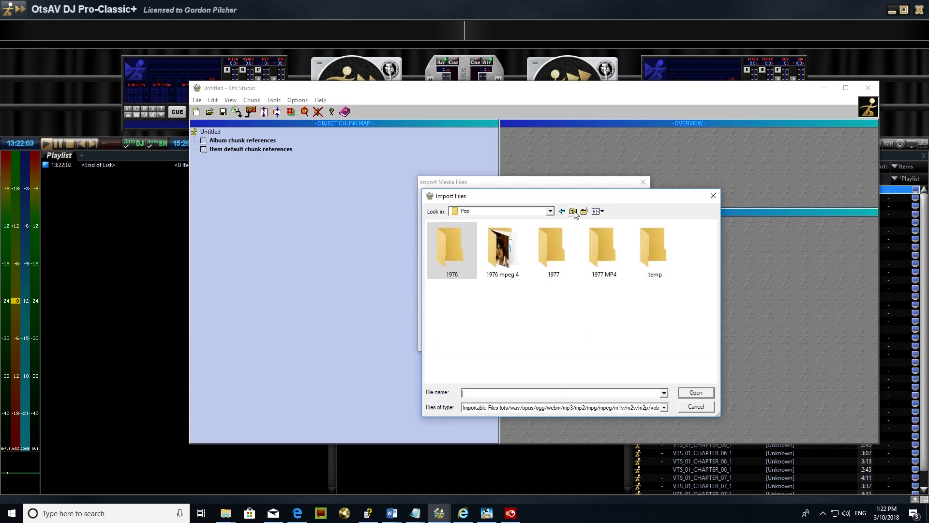
click(574, 211)
click(573, 212)
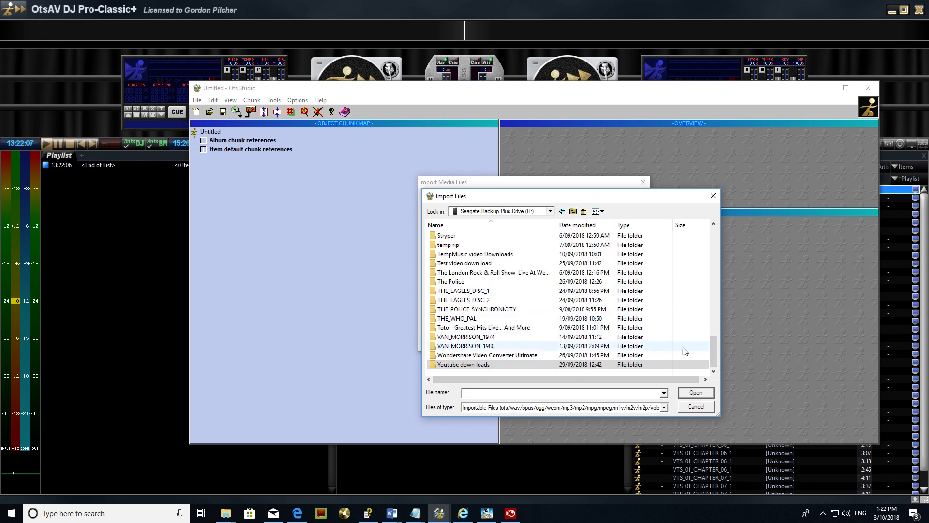
drag(713, 352, 712, 276)
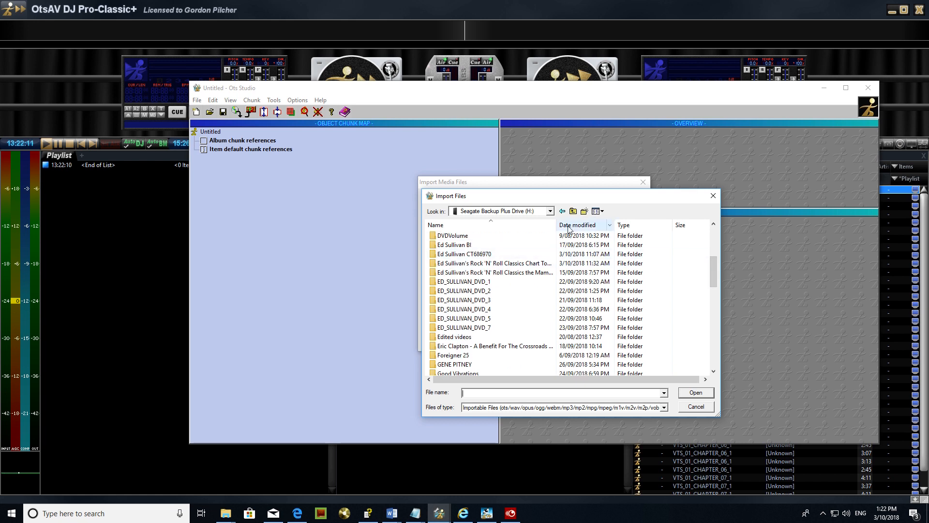
drag(558, 225, 624, 225)
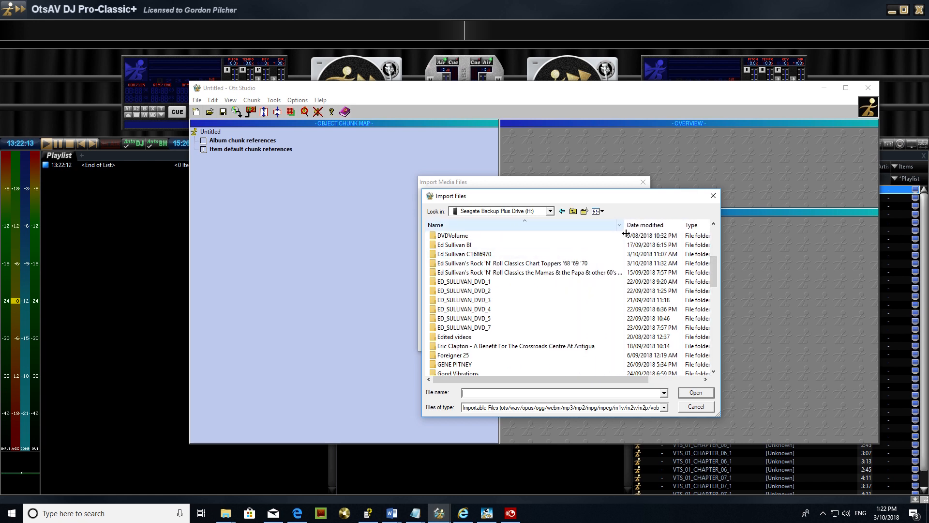
double_click(550, 264)
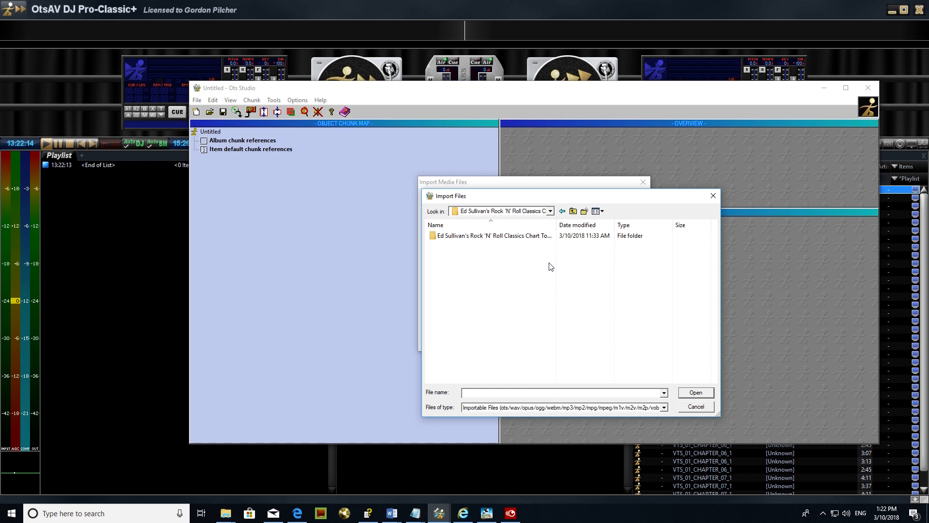
double_click(514, 236)
double_click(467, 242)
drag(696, 373, 436, 234)
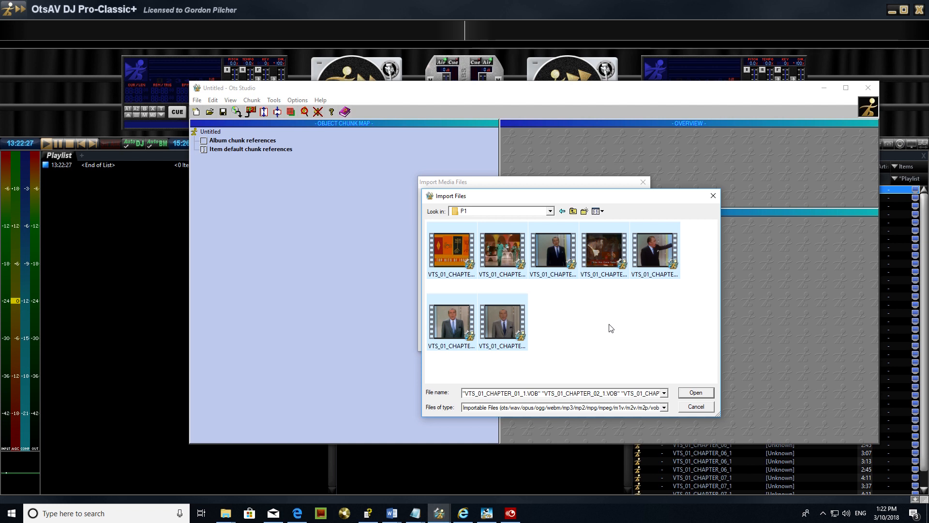
click(699, 405)
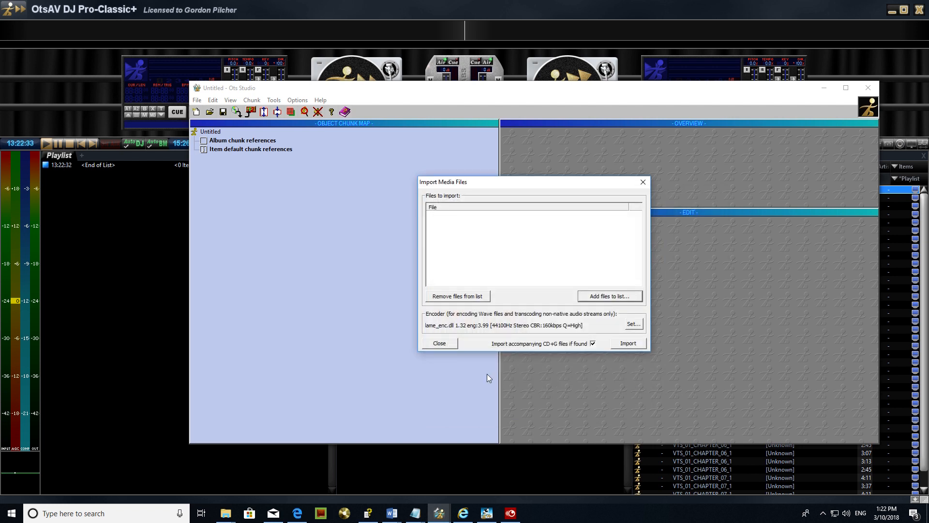
- Browse for import files to the P1 folder of Ed Sullivan's Rock 'N' Roll Classics Chart Toppers '68 '69 '70 on the H: drive
click(601, 300)
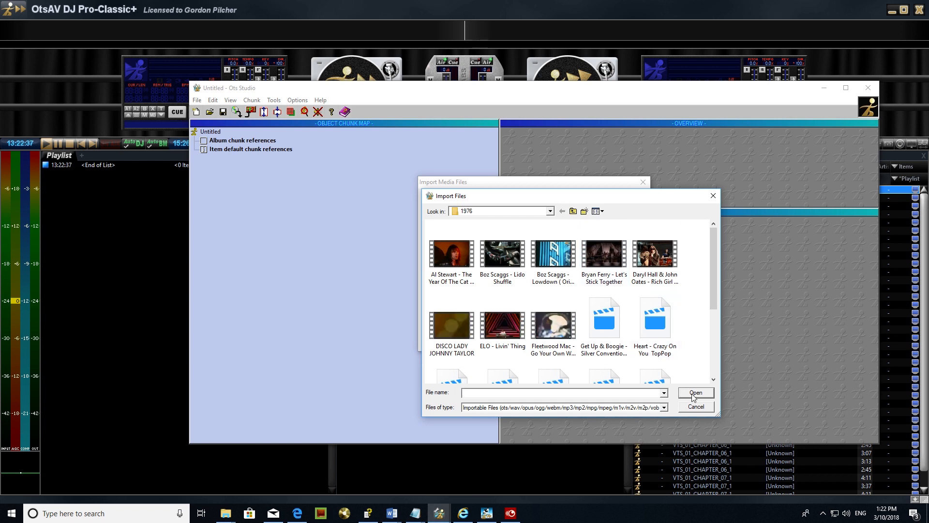
click(573, 211)
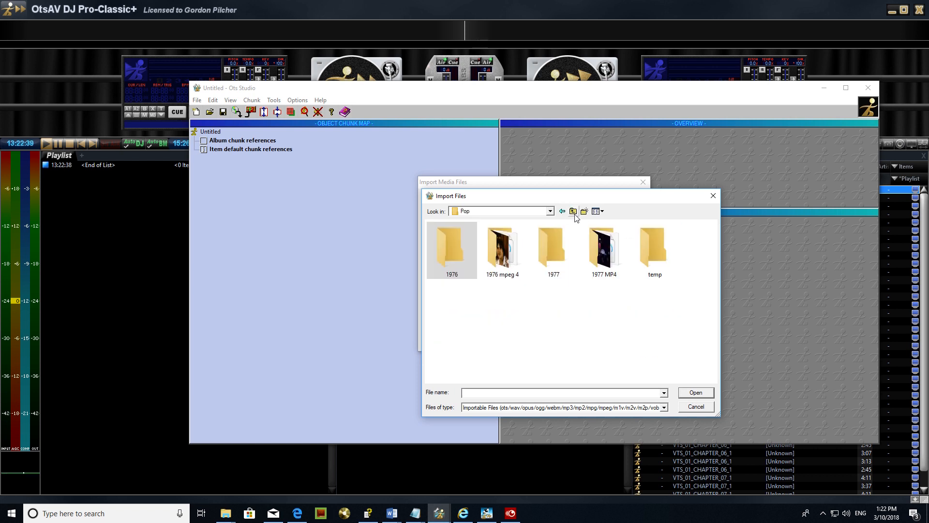
click(574, 211)
click(574, 212)
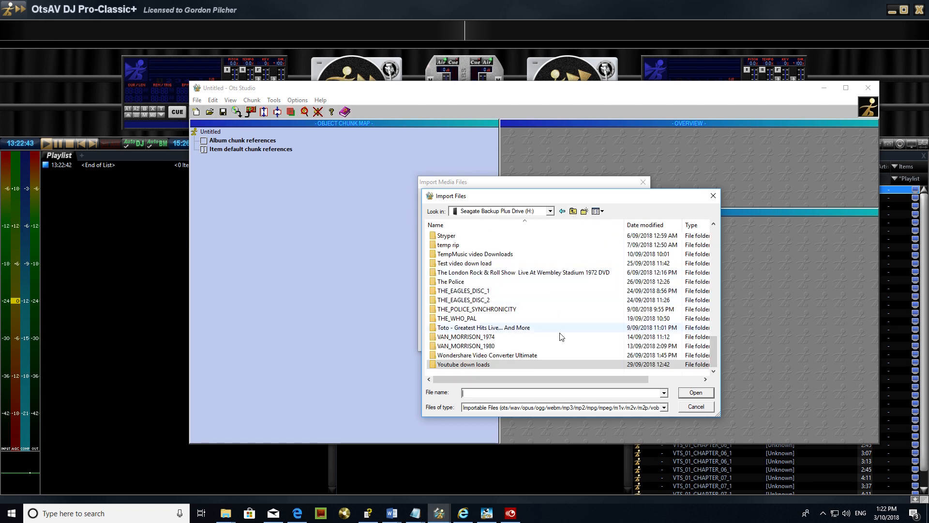
scroll(587, 338, up, 8)
scroll(587, 339, up, 10)
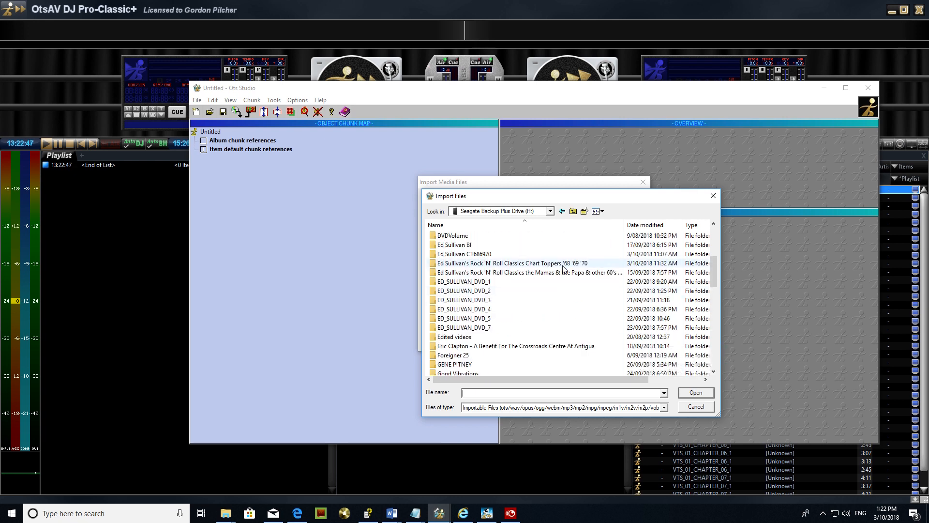
double_click(564, 266)
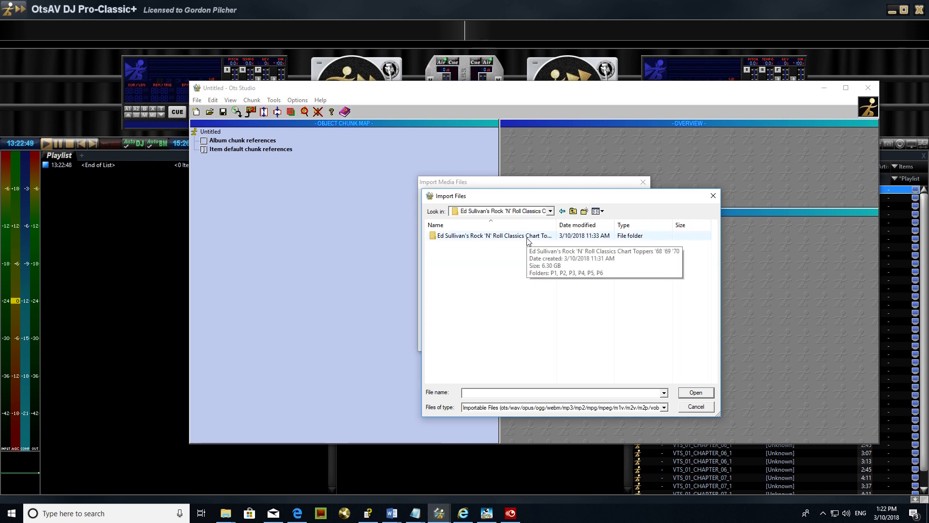
click(573, 211)
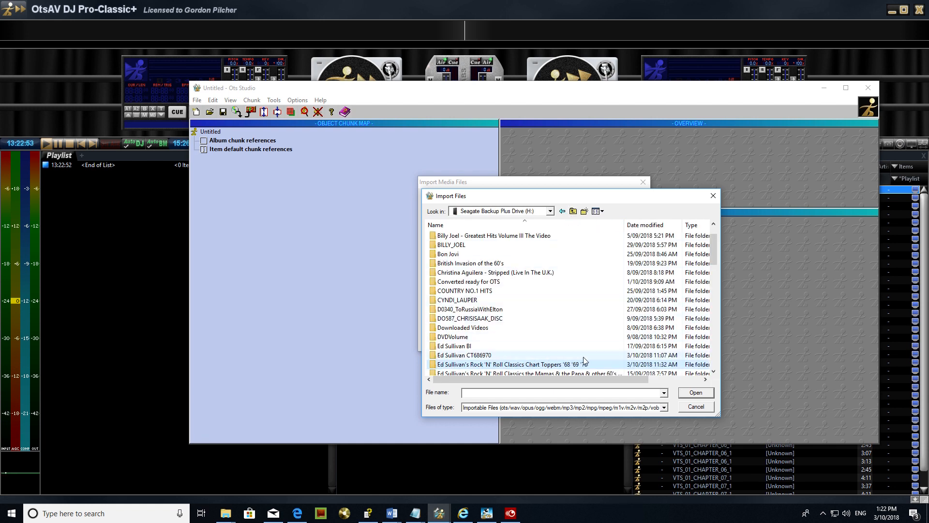
scroll(522, 367, down, 2)
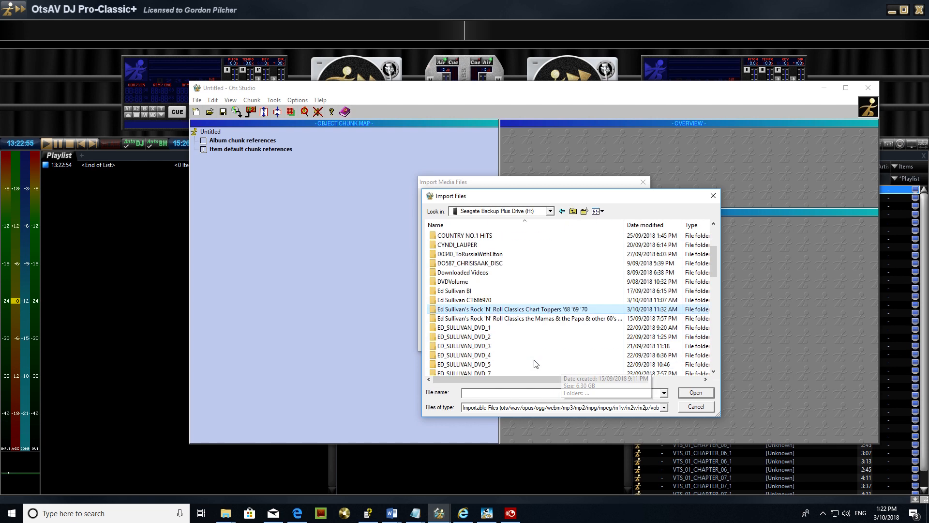
double_click(533, 310)
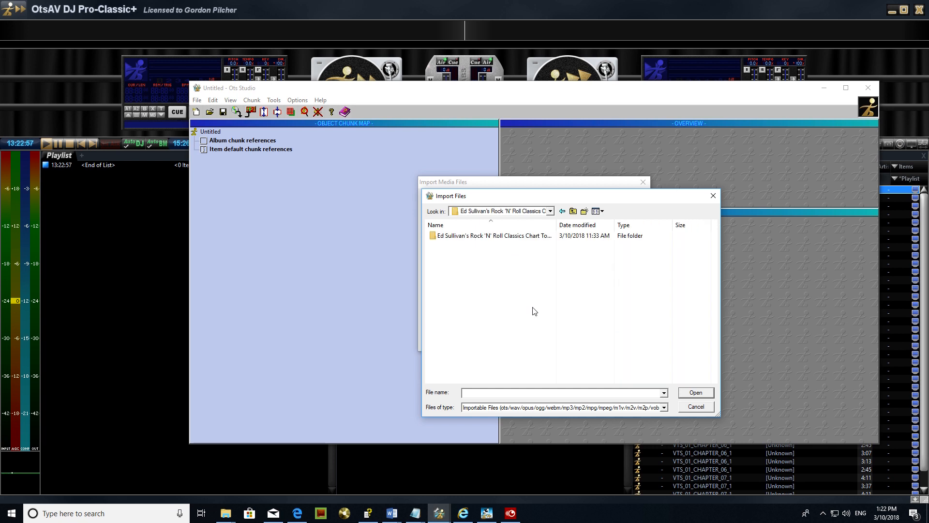
double_click(502, 243)
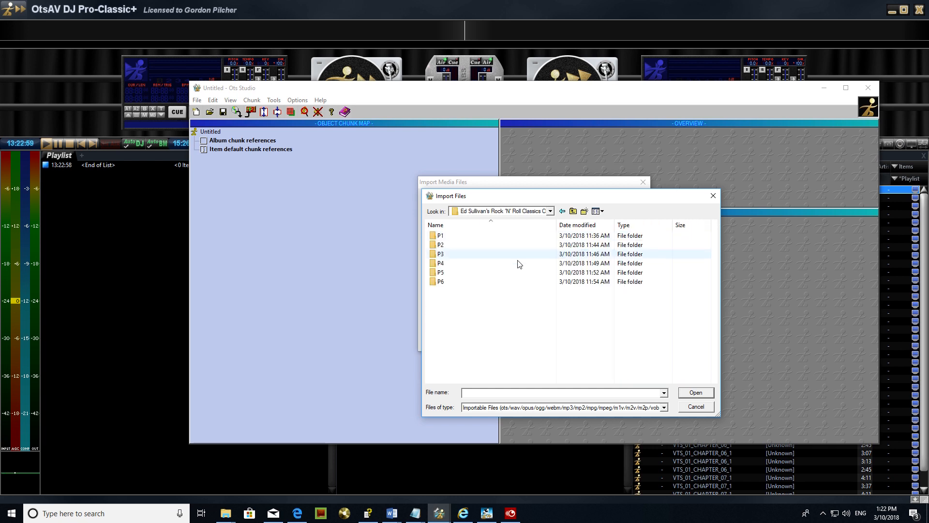
double_click(440, 235)
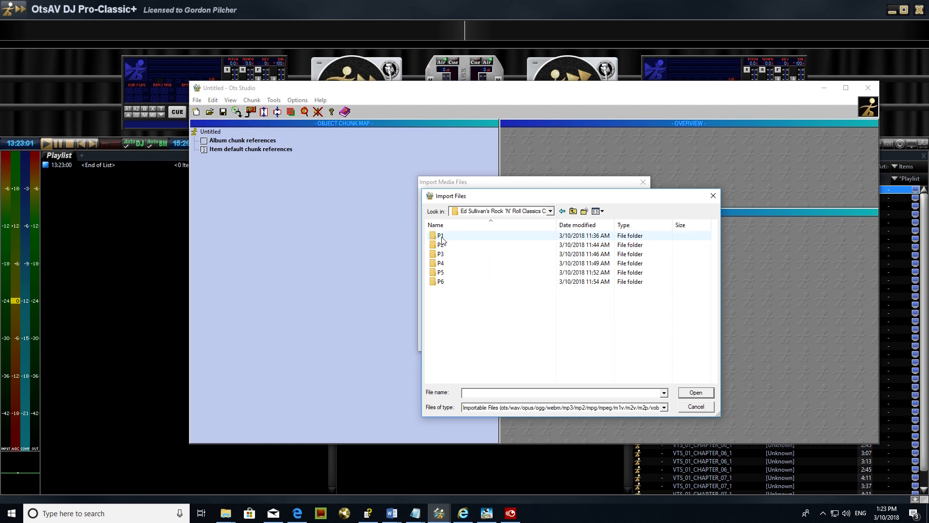
- Add all the VTS_01_CHAPTER VOB files in the P1 folder to the import list
drag(627, 353, 458, 256)
drag(667, 356, 432, 234)
click(633, 339)
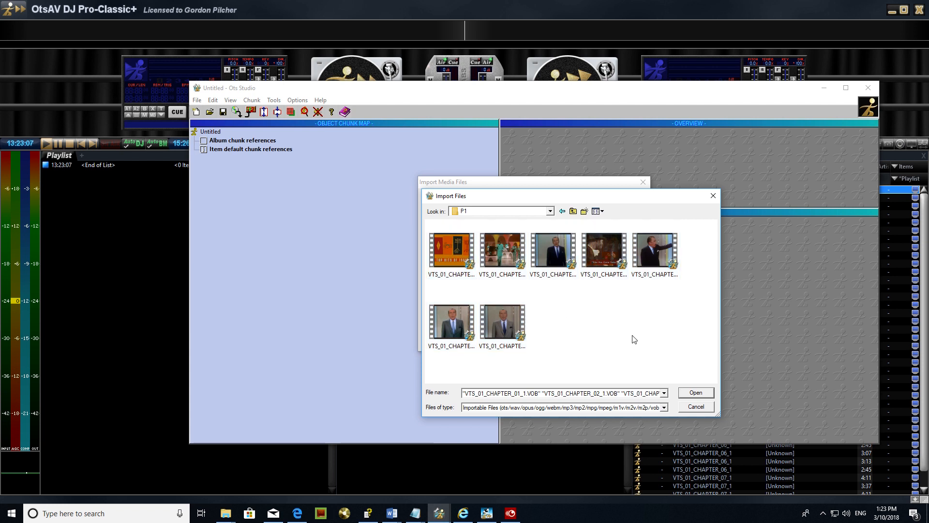
key(ctrl+a)
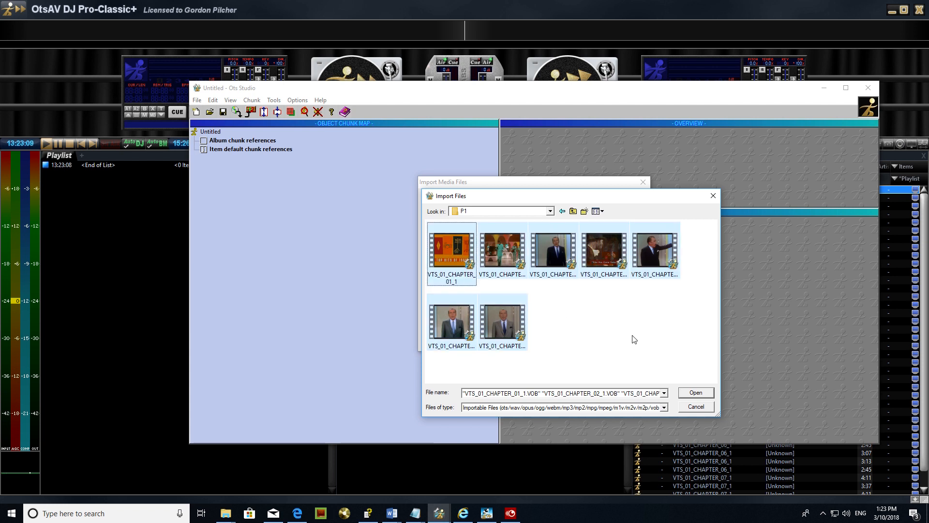
click(693, 395)
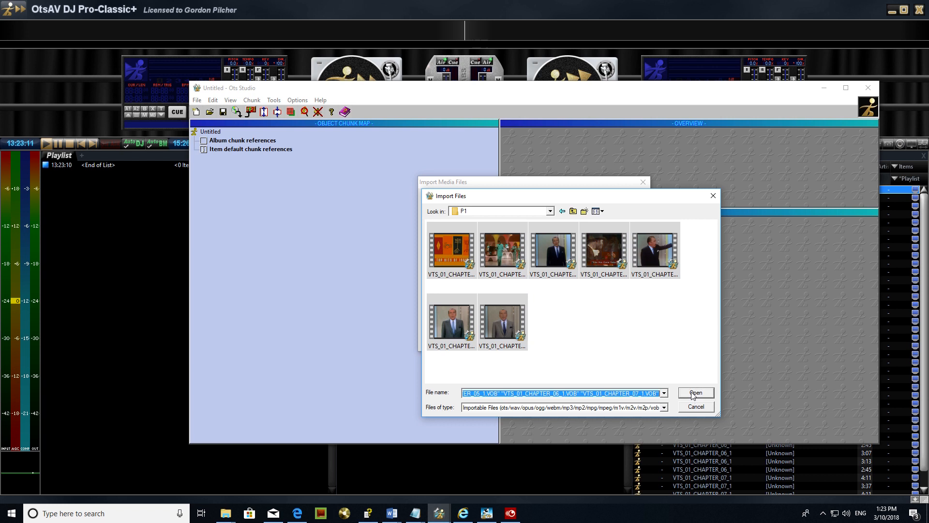
- Add all the chapter VOB files in the P2 folder to the import list
click(615, 300)
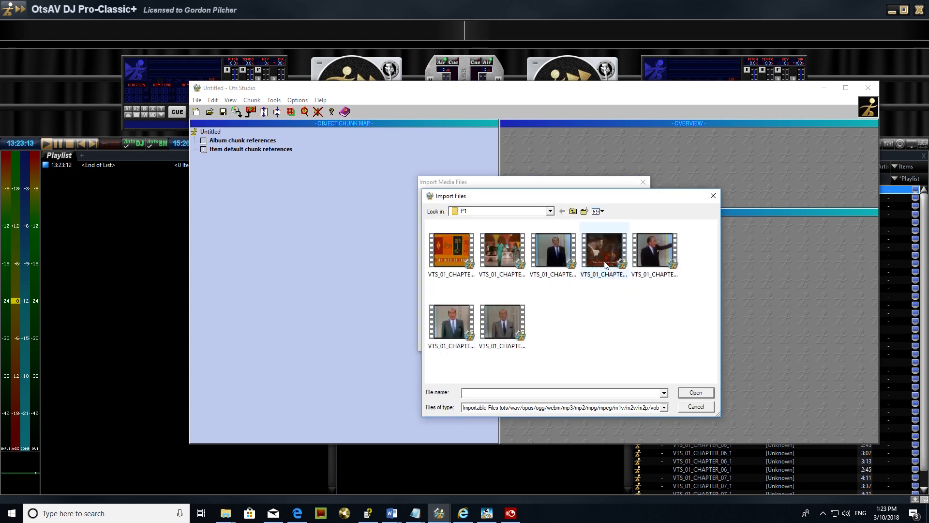
click(573, 211)
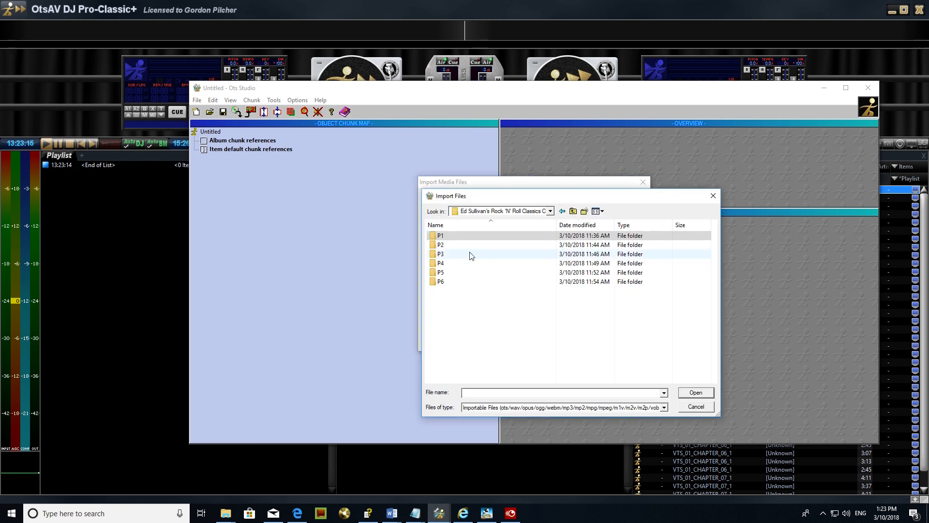
double_click(441, 244)
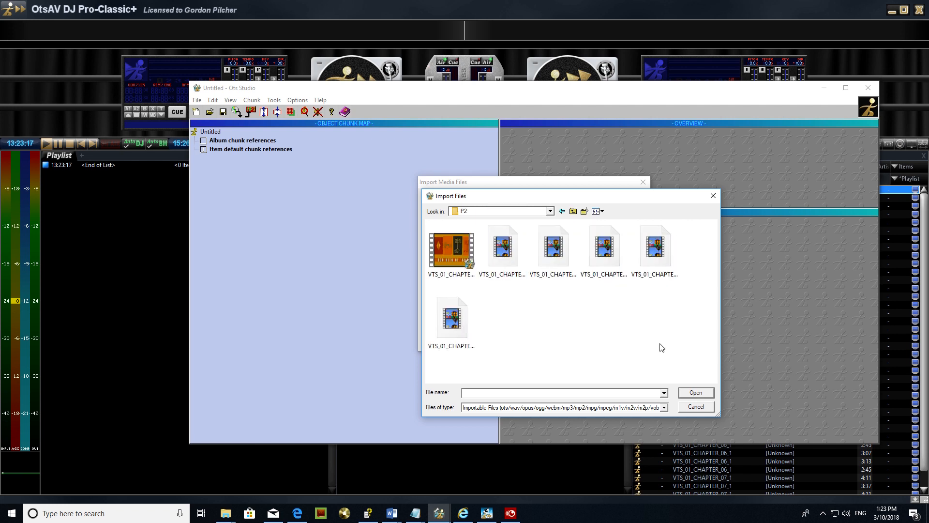
key(ctrl+a)
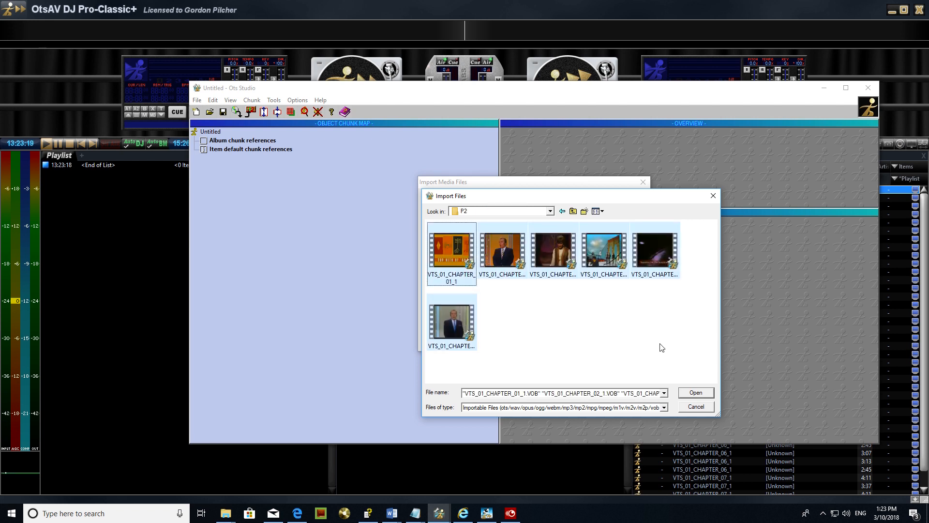
click(694, 393)
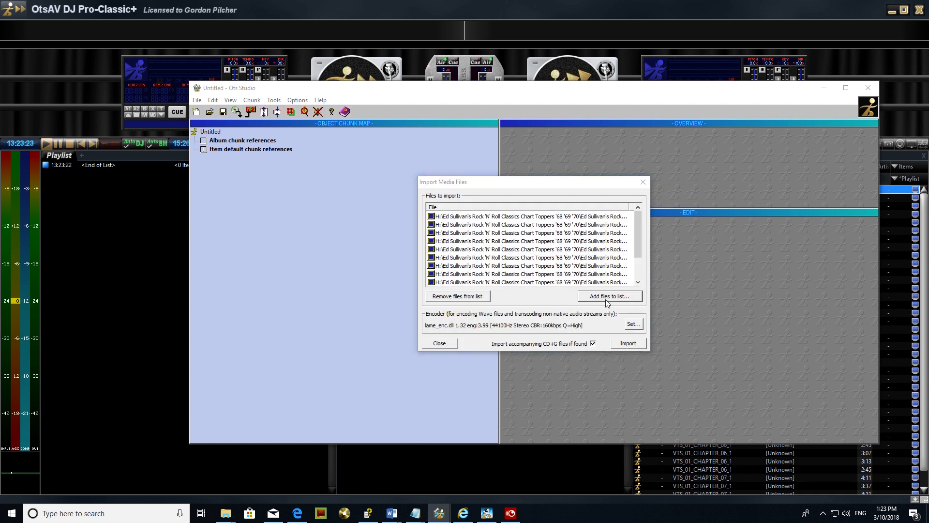
- Add all the chapter VOB files in the P3 folder to the import list, and close the import dialog without importing
click(608, 302)
click(572, 210)
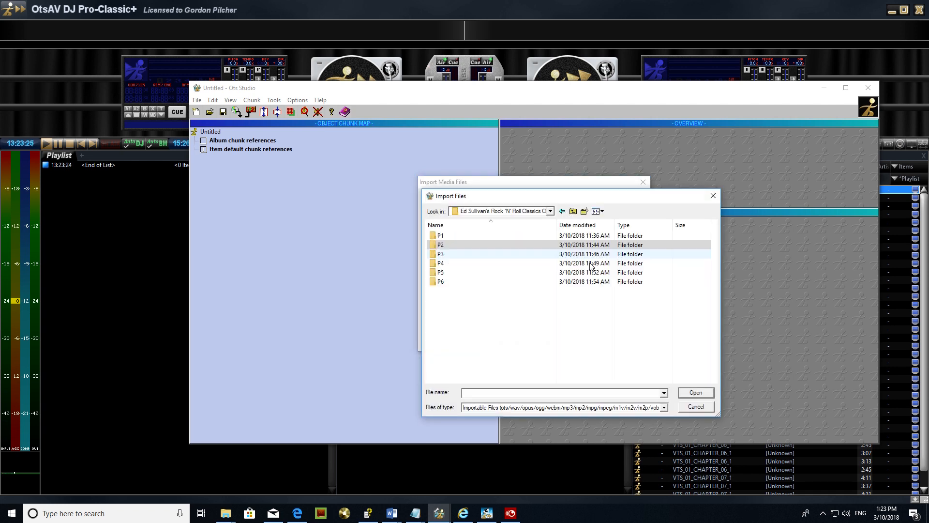
double_click(453, 255)
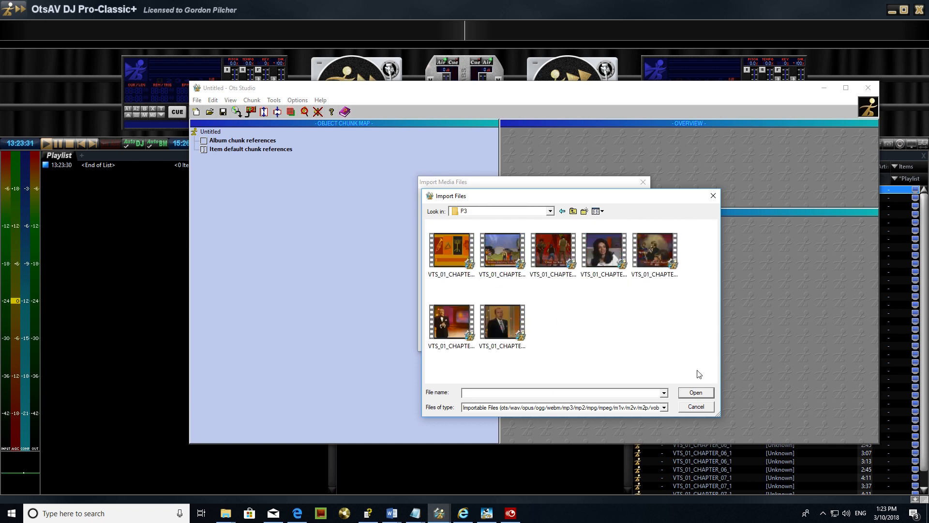
key(ctrl+a)
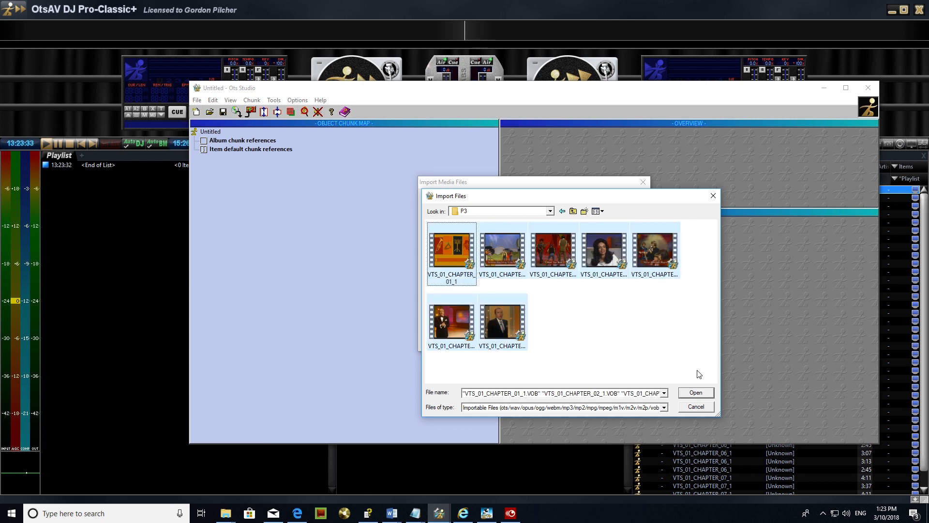
click(696, 391)
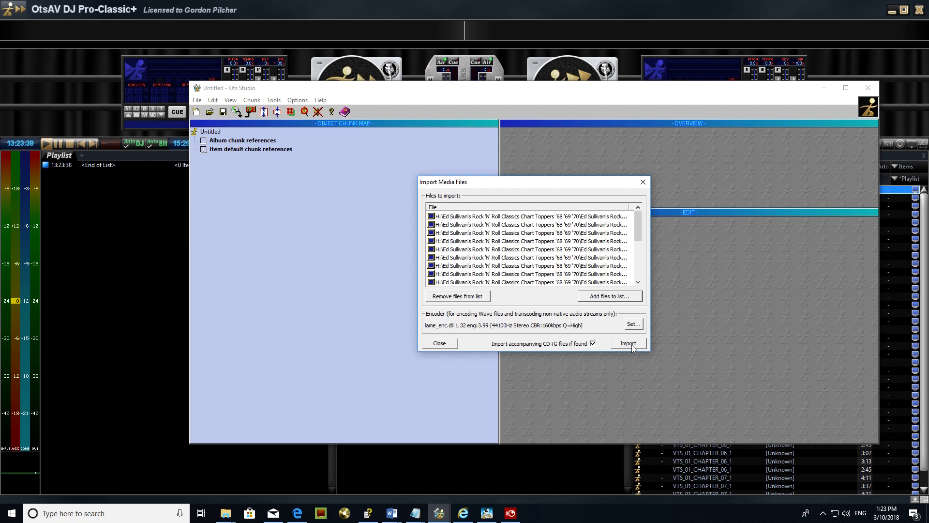
click(442, 345)
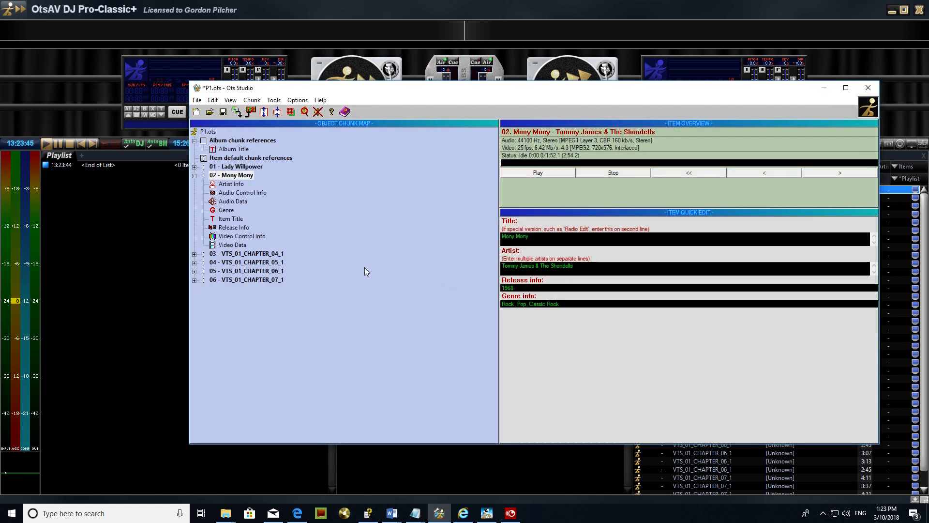
- Select item 03, VTS_01_CHAPTER_04_1, in the P1.ots album for editing
click(279, 254)
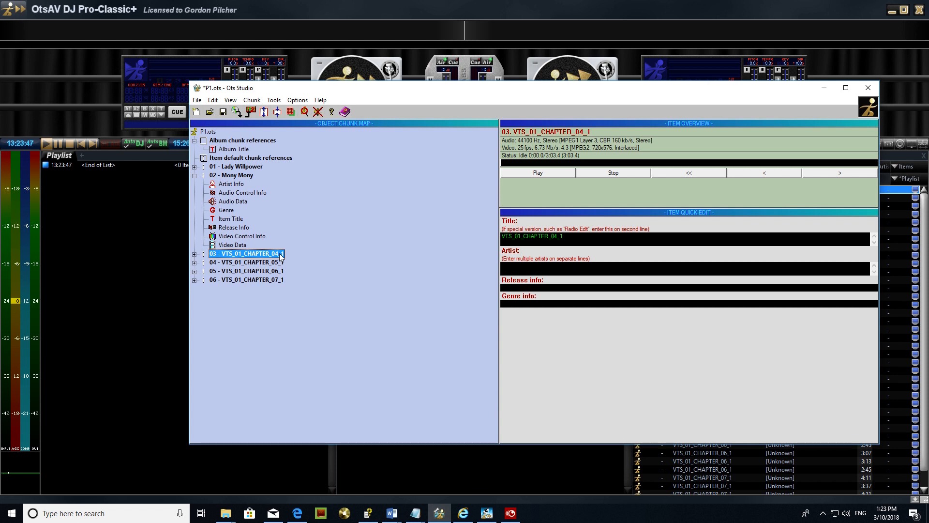
click(613, 174)
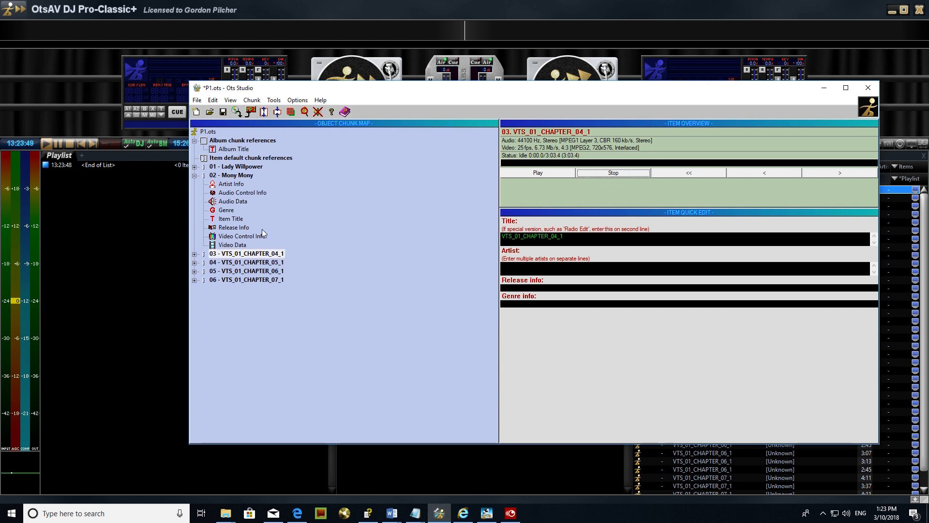
click(241, 186)
click(280, 254)
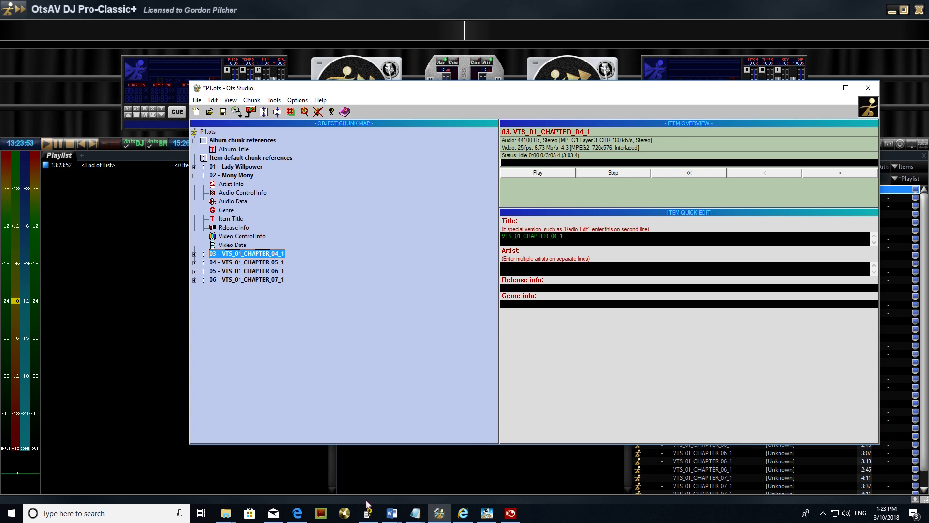
- Copy The Chambers Brothers from the Discogs tracklist in Microsoft Edge and paste it as item 03's artist in Ots Studio
mouse_move(295, 516)
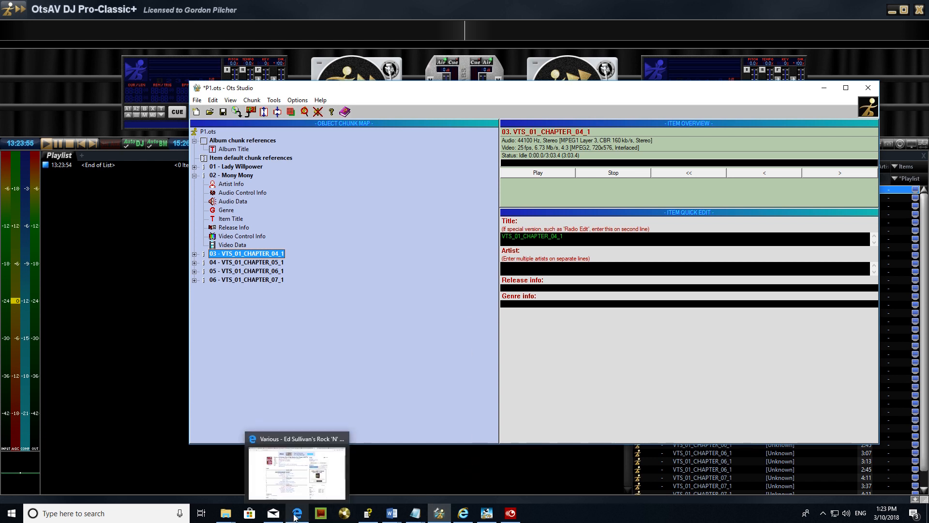
click(295, 452)
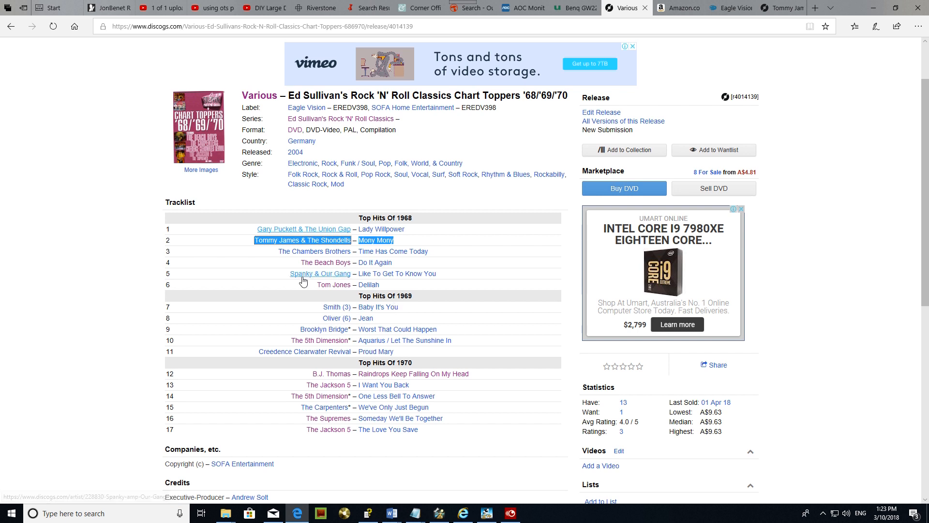
drag(274, 256, 345, 255)
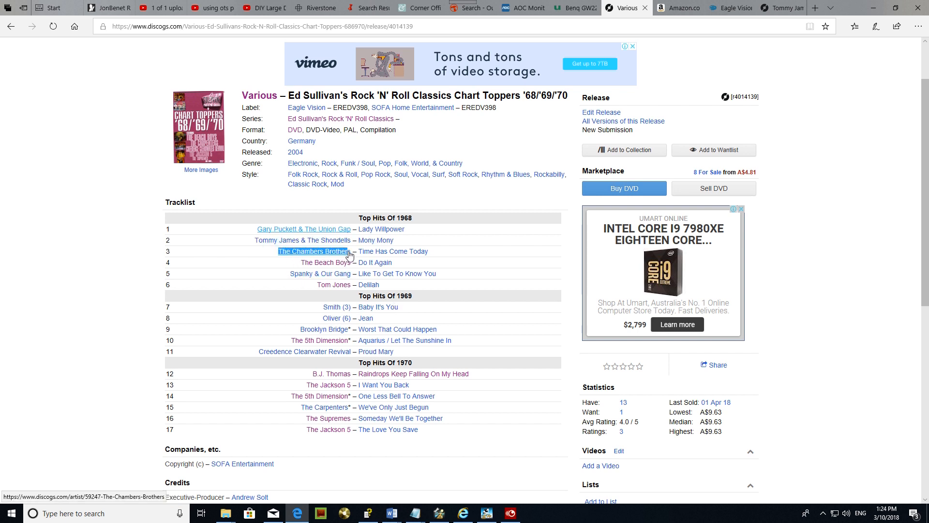
drag(350, 255, 351, 252)
right_click(351, 251)
click(382, 324)
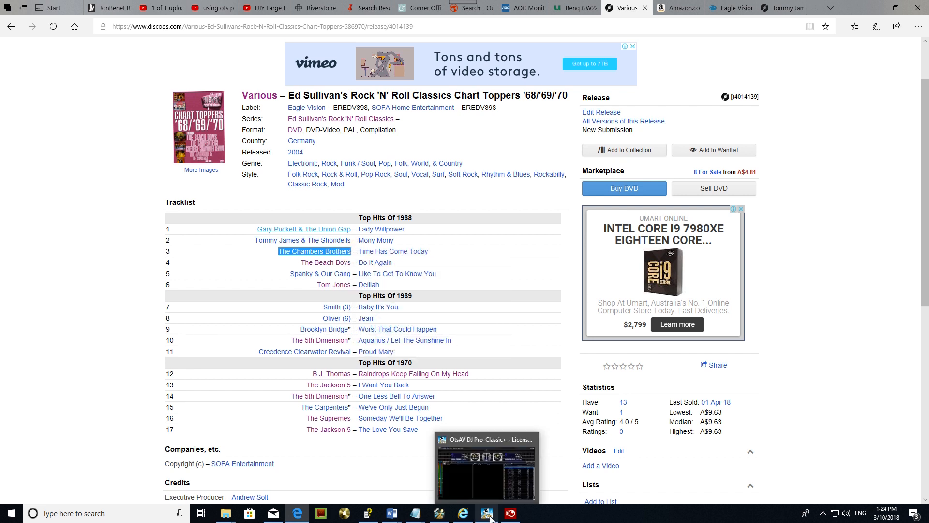
click(441, 517)
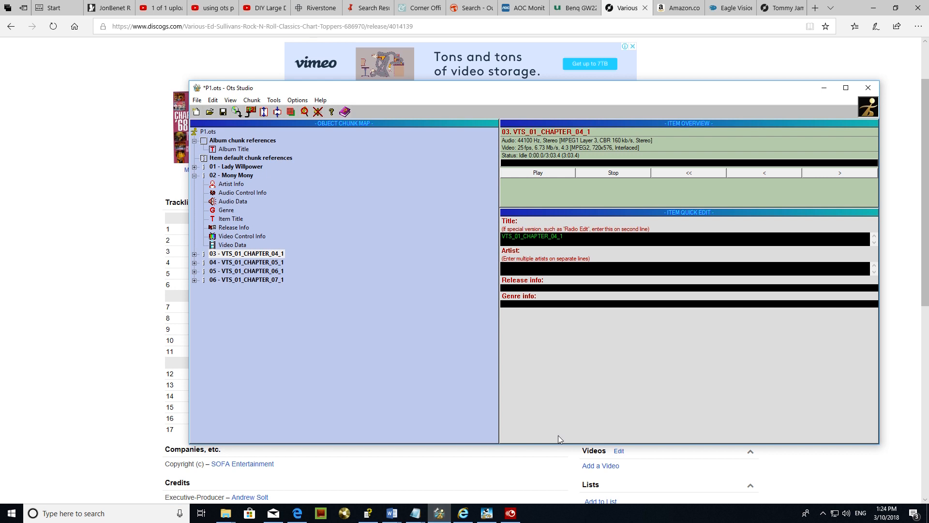
right_click(540, 267)
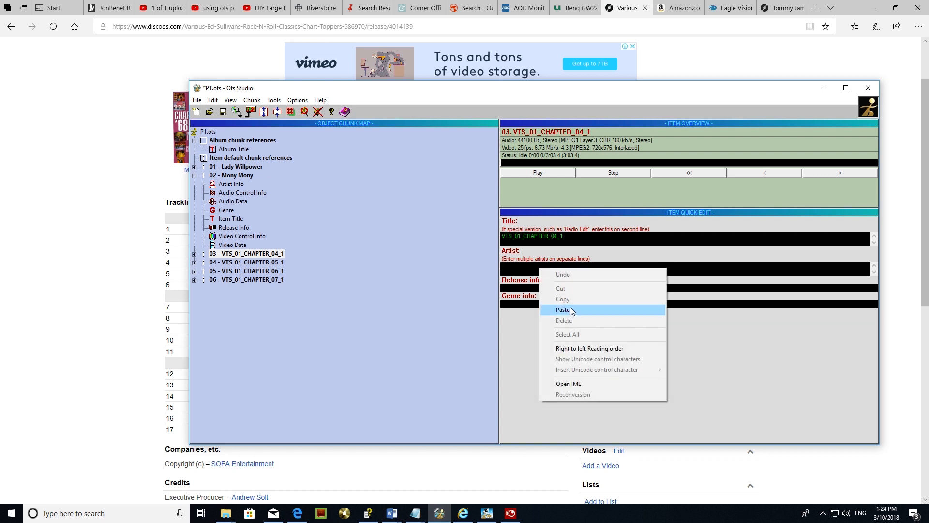
click(602, 310)
- Copy the year 1968 from the Discogs tracklist in Microsoft Edge and paste it as item 03's release info in Ots Studio
click(167, 334)
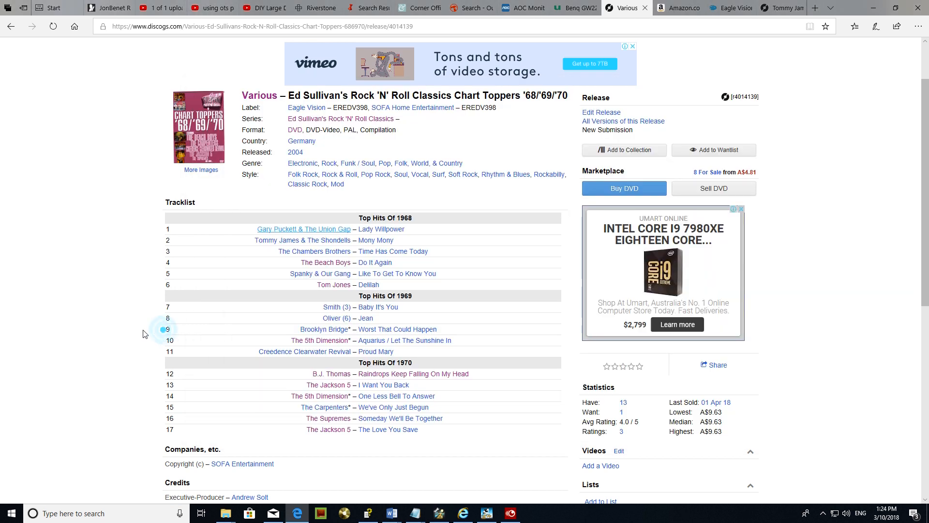
mouse_move(413, 218)
mouse_down()
mouse_move(388, 219)
mouse_move(404, 221)
mouse_up()
right_click(408, 222)
click(434, 294)
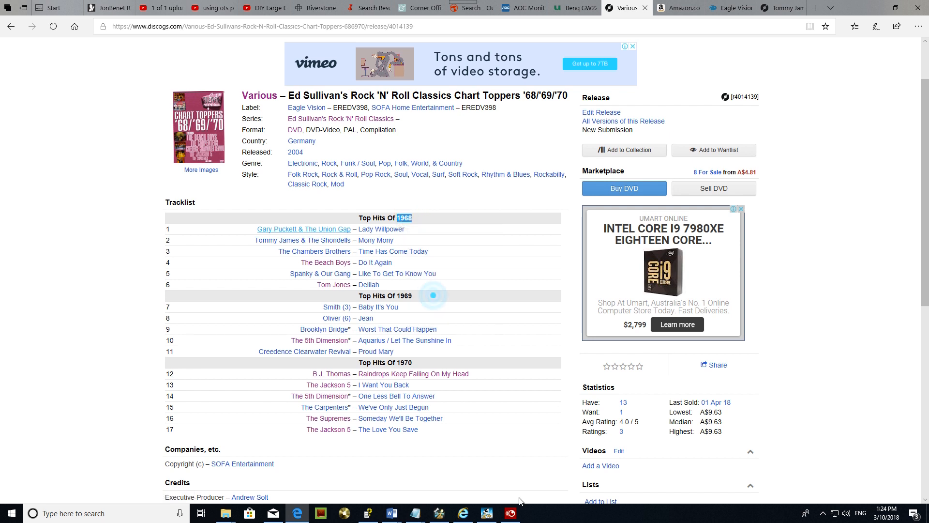
click(486, 513)
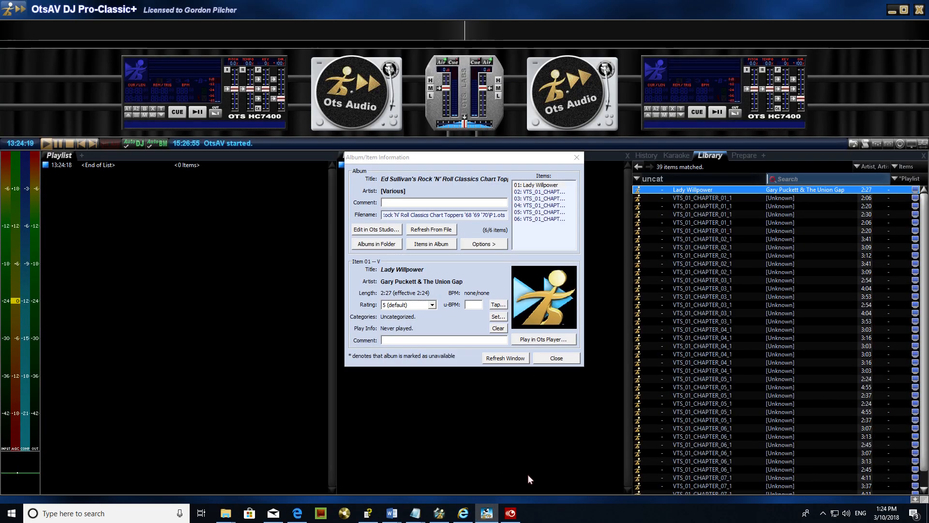
click(441, 514)
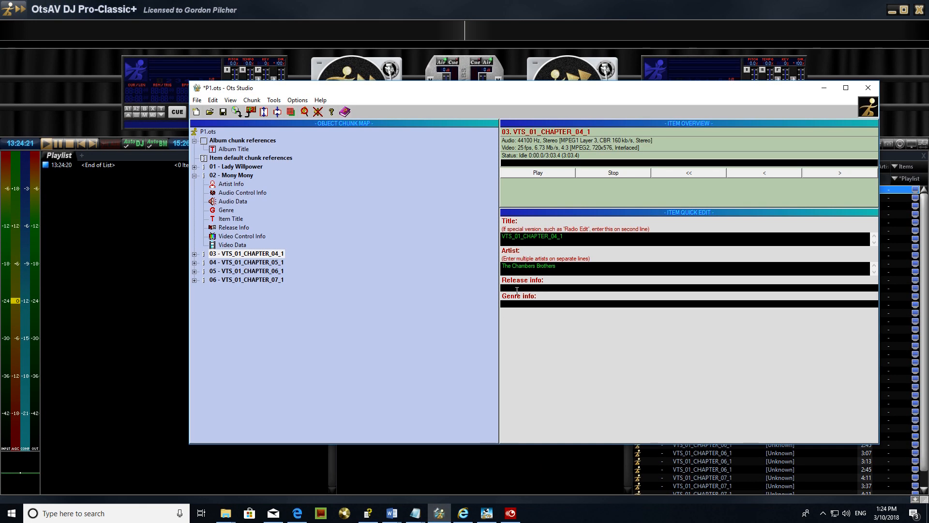
right_click(538, 290)
click(560, 333)
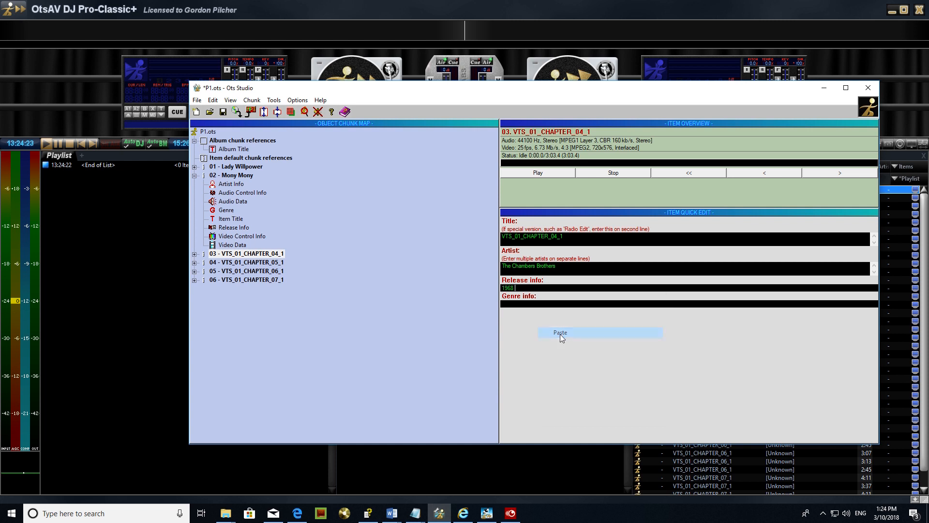
click(154, 377)
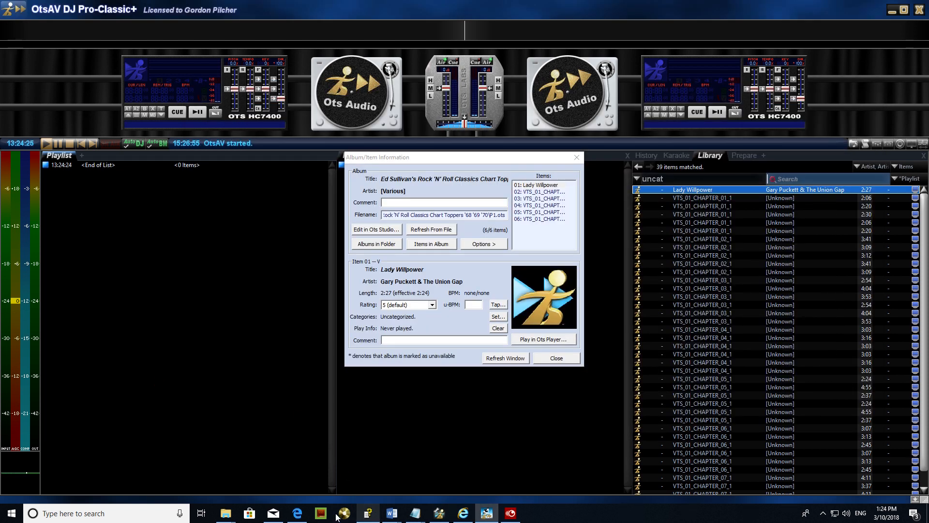
click(297, 513)
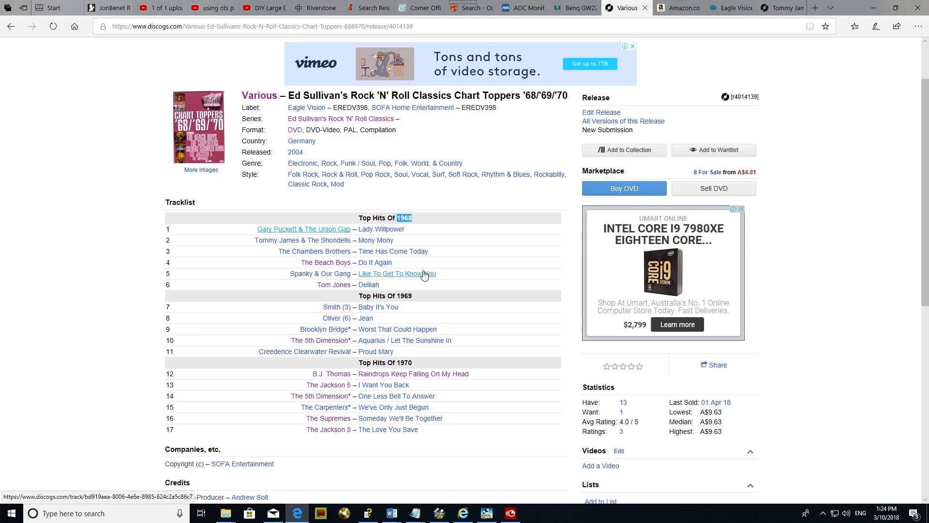
drag(447, 257, 284, 255)
right_click(284, 255)
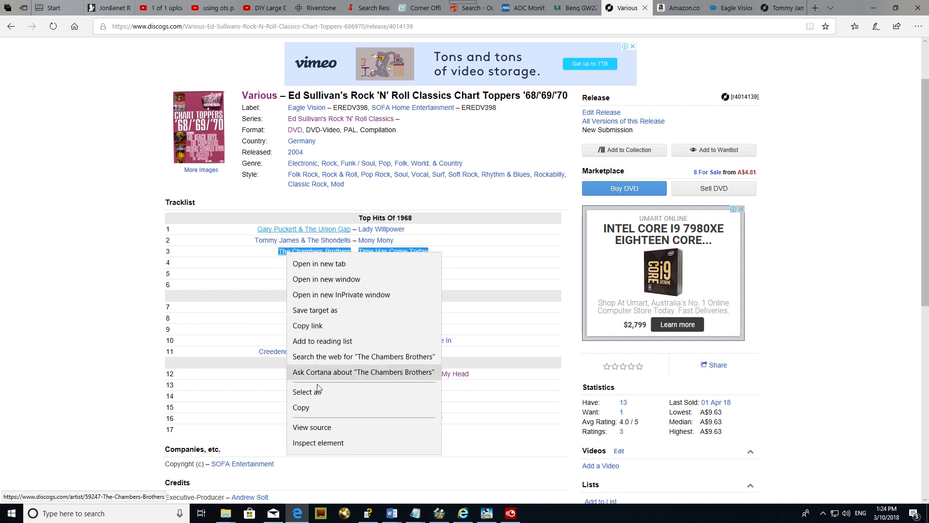
click(317, 393)
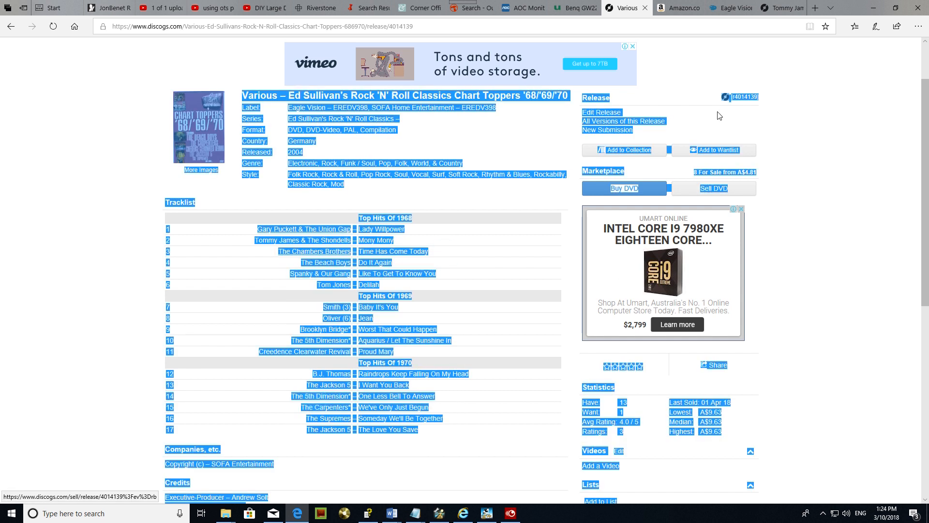
click(767, 16)
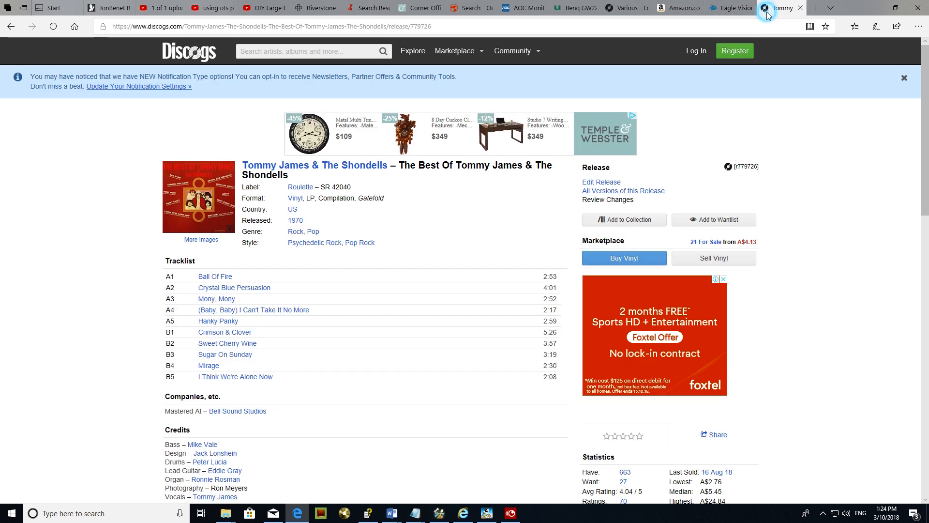
right_click(345, 40)
right_click(339, 51)
click(353, 98)
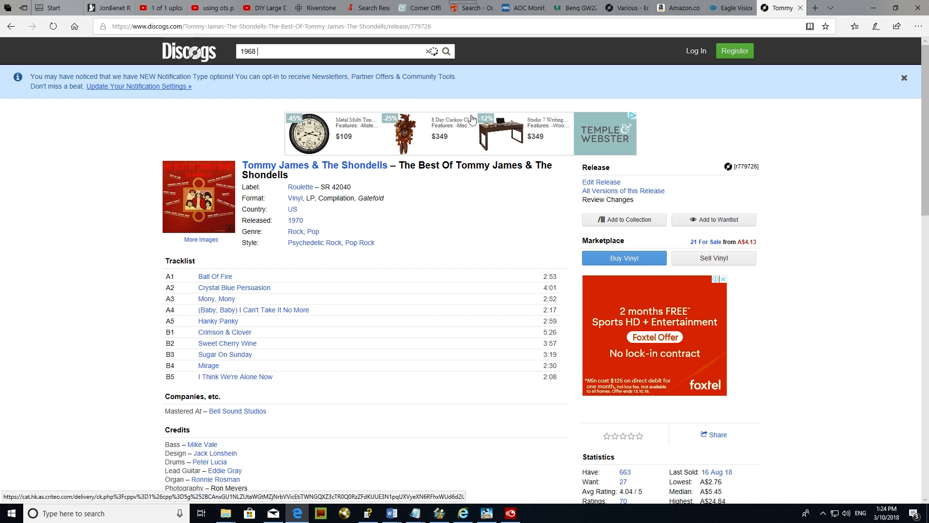
click(614, 12)
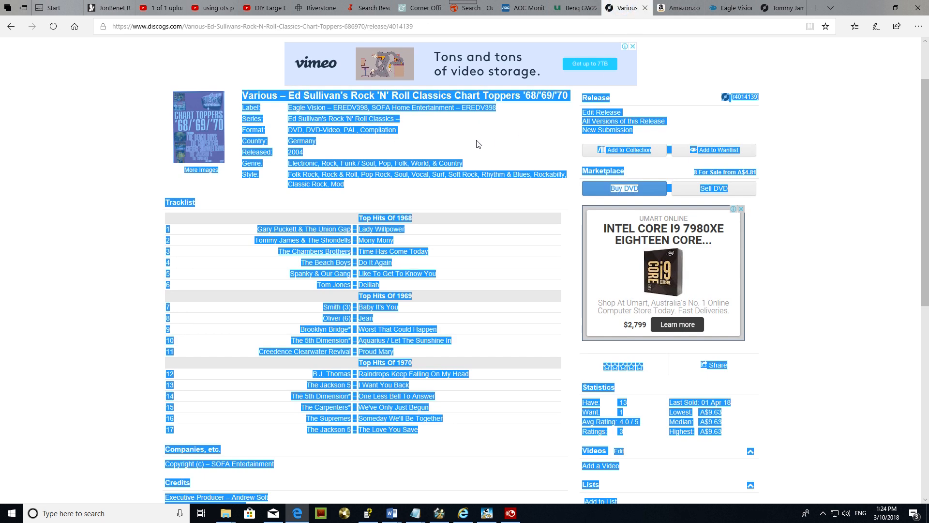
- Search Discogs for the copied track 3 entry, The Chambers Brothers Time Has Come Today, and open its 7" styrene release page
click(472, 252)
drag(437, 251, 282, 261)
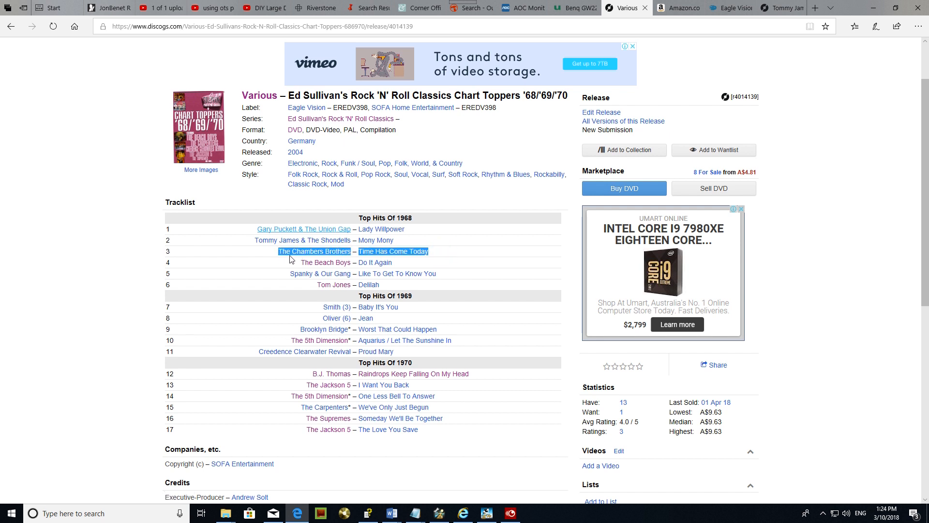
right_click(371, 257)
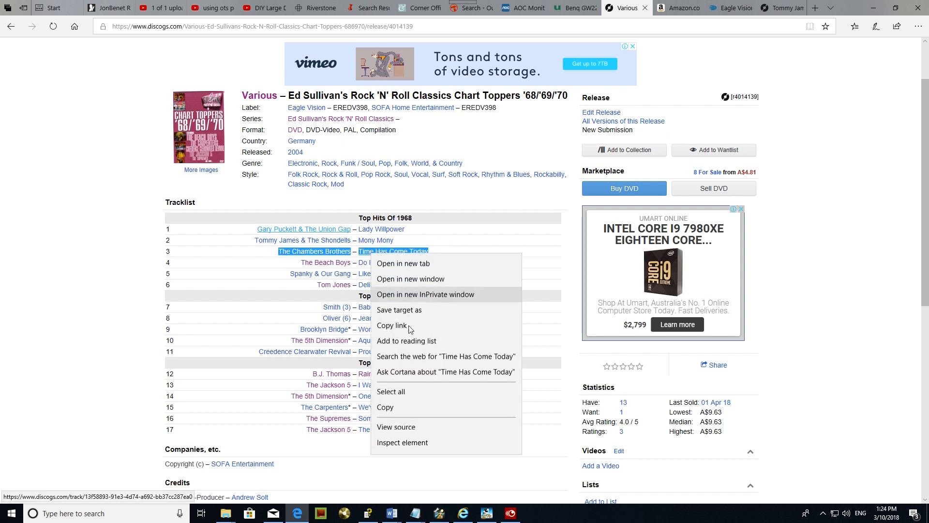
click(404, 417)
click(781, 7)
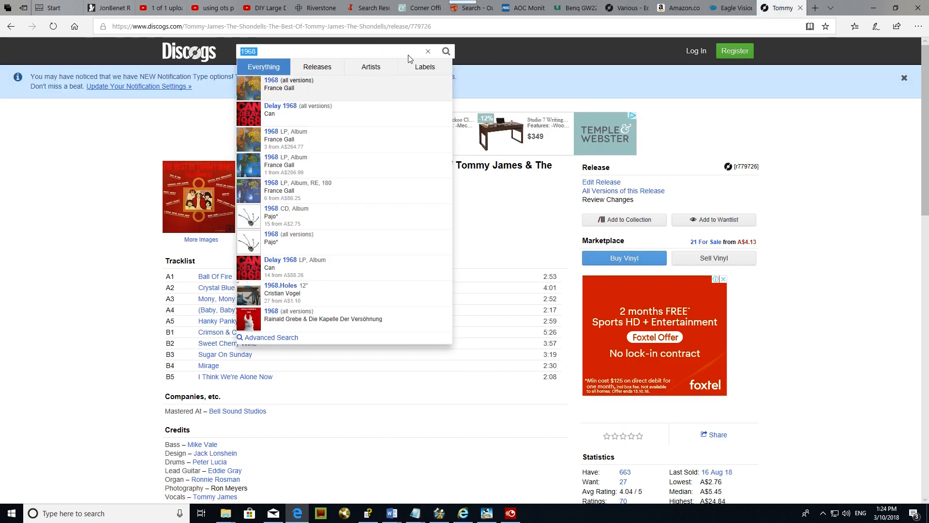
click(427, 51)
right_click(426, 54)
click(412, 95)
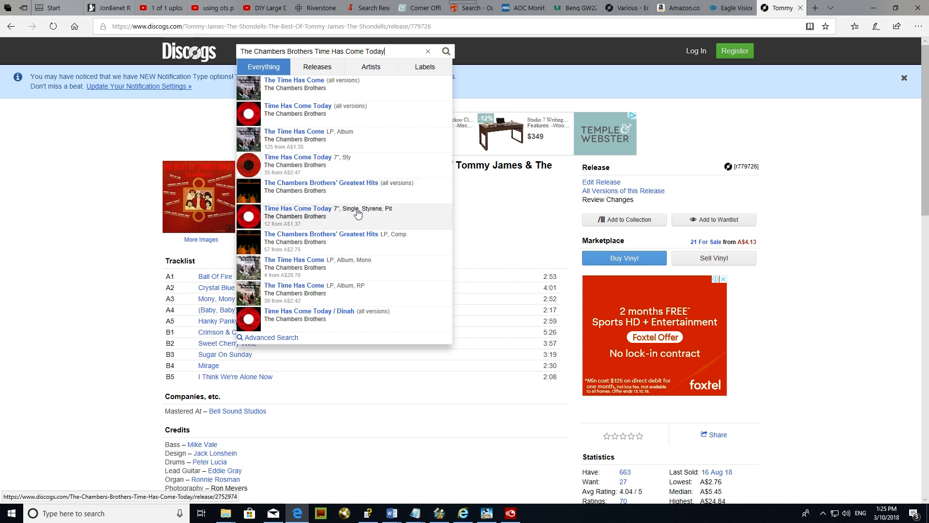
click(353, 161)
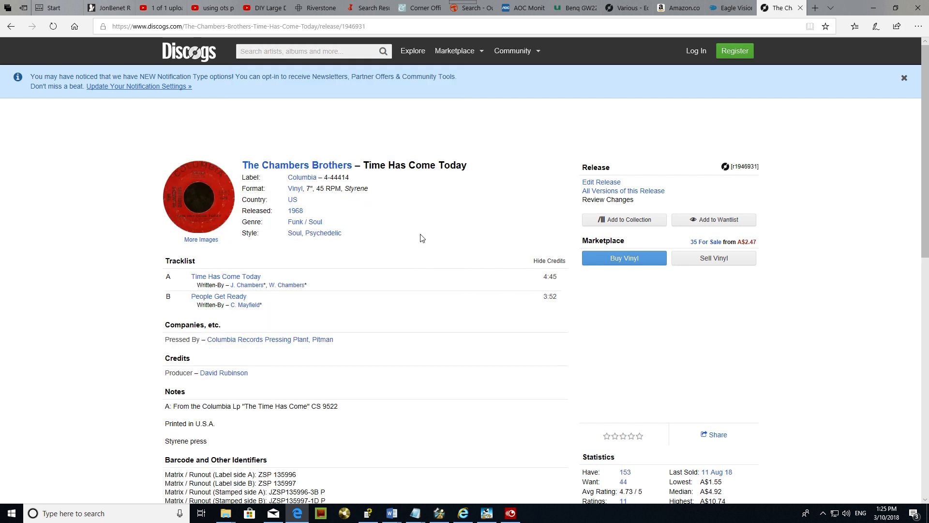
- Copy the genre Funk / Soul from the Discogs release page and paste it as item 03's genre info in Ots Studio
triple_click(338, 220)
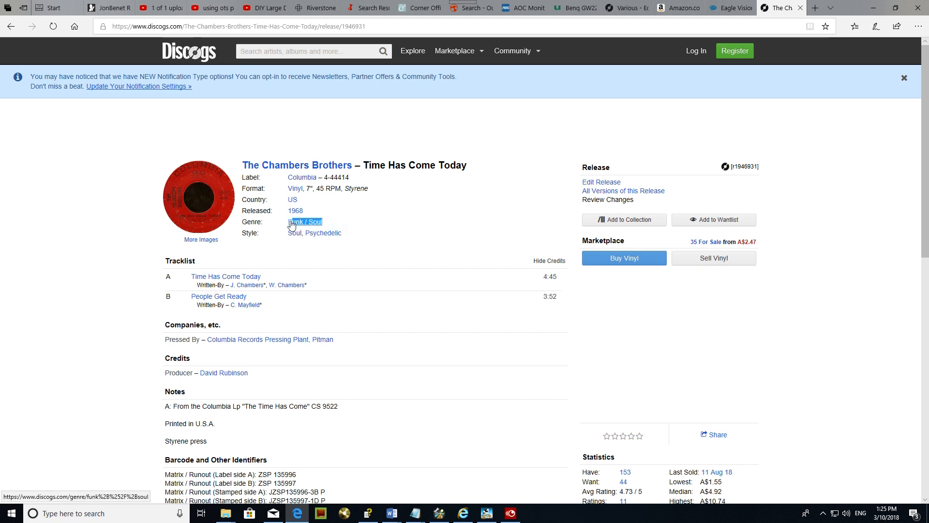
right_click(290, 223)
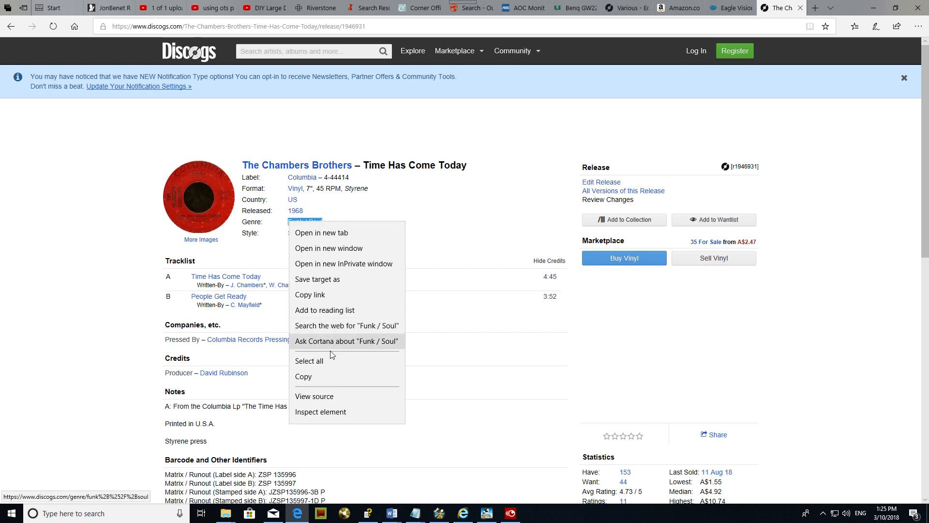
click(333, 374)
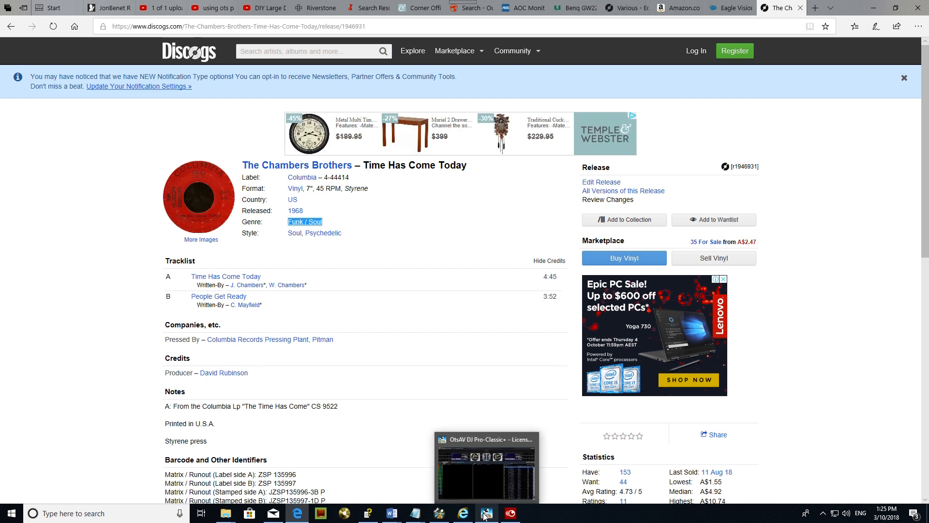
mouse_move(441, 516)
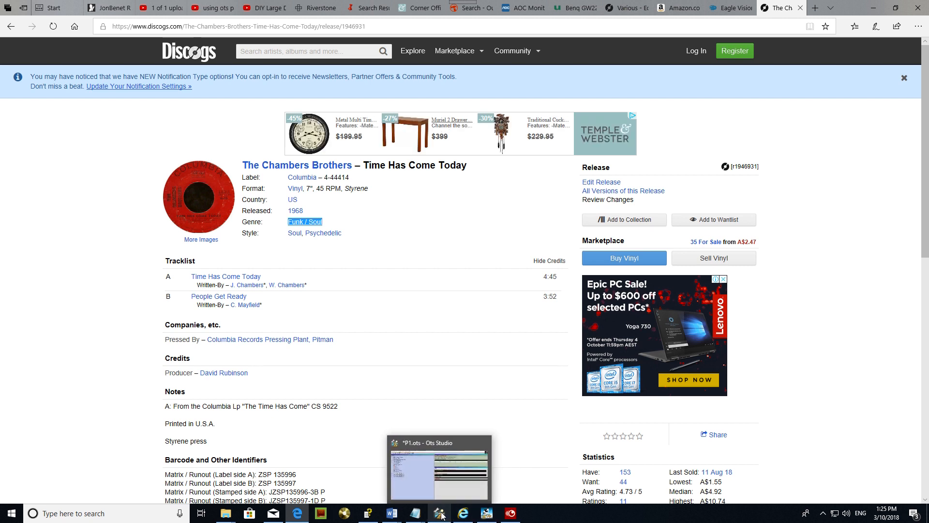
click(457, 452)
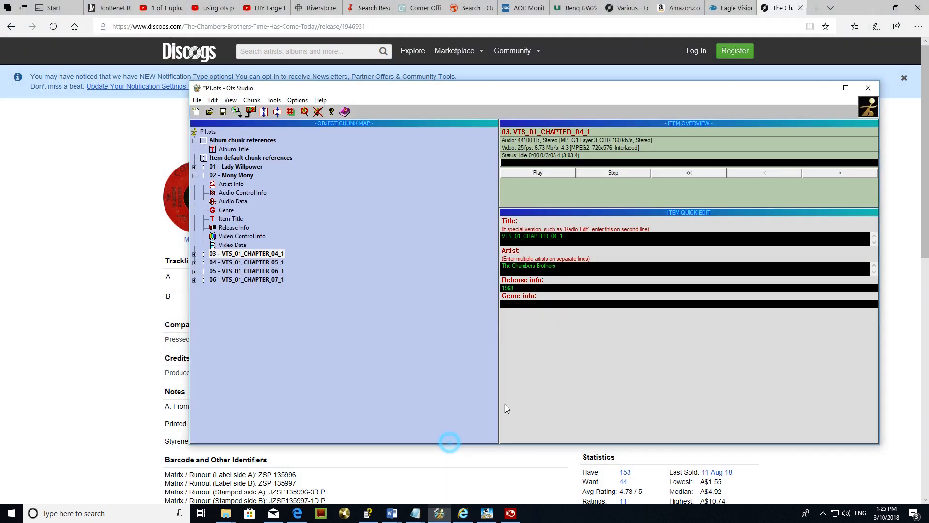
right_click(515, 303)
click(528, 346)
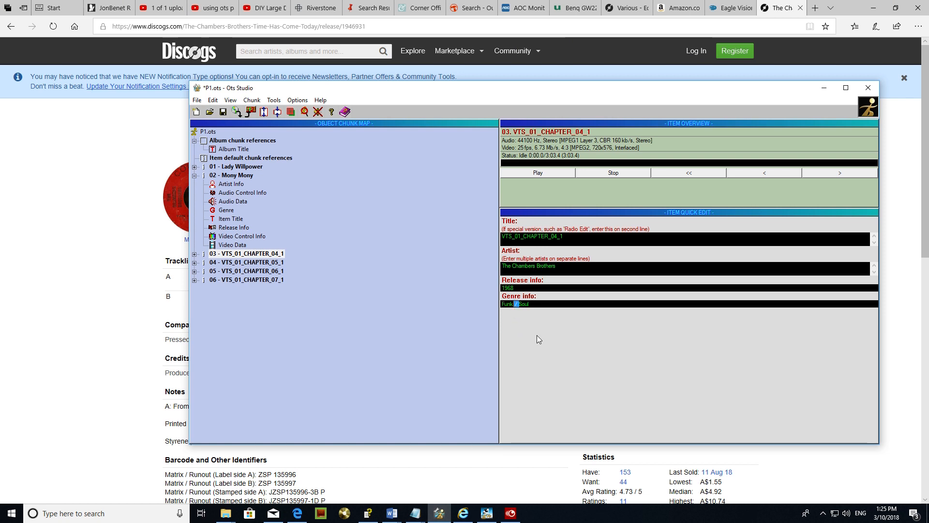
- Replace the slash in item 03's genre info with a comma and add R&B after Soul, checking the Discogs release page
text(,Soul)
click(12, 336)
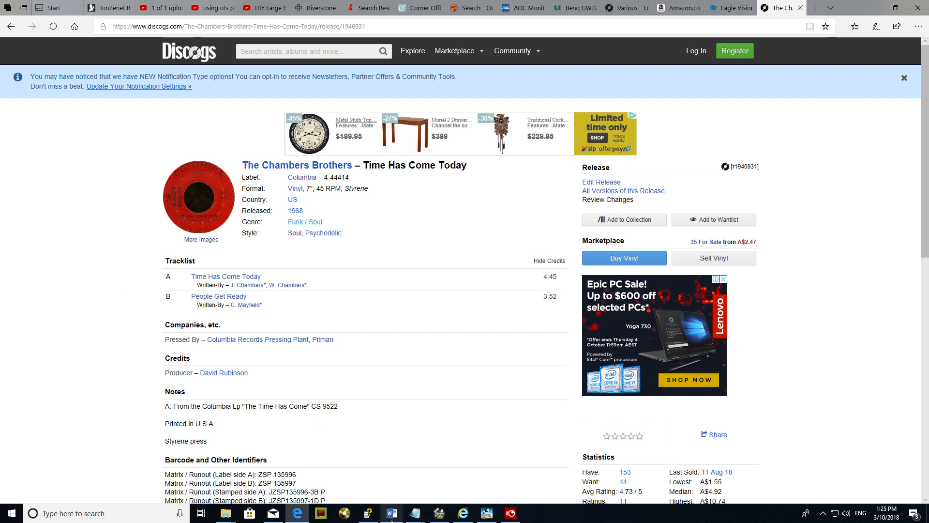
click(439, 513)
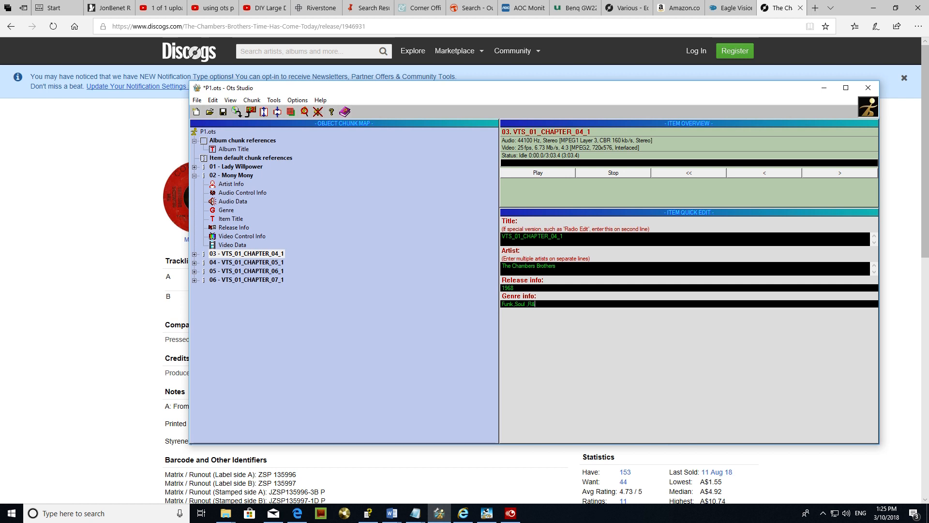
text(B)
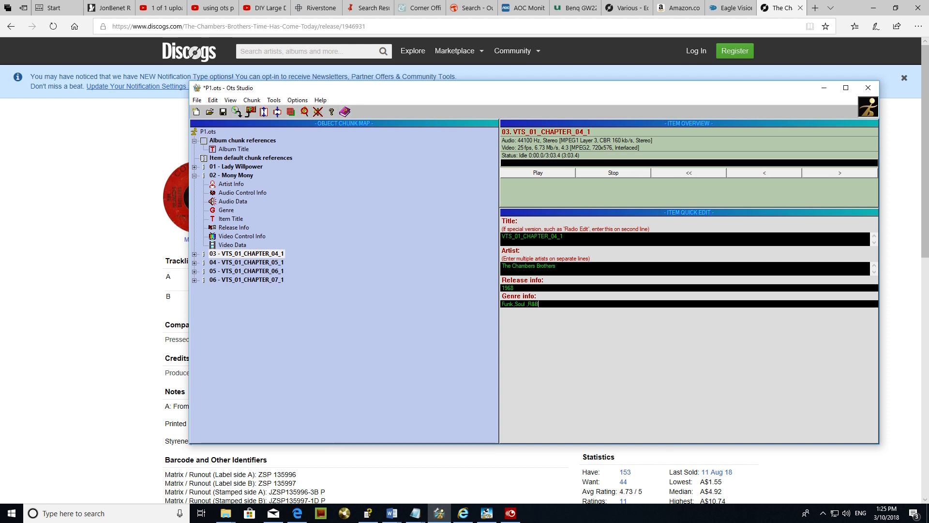
- Copy Time Has Come Today from the Discogs release heading in Edge and replace item 03's title with it in Ots Studio
click(32, 289)
mouse_move(475, 167)
mouse_down()
mouse_move(372, 167)
mouse_move(465, 168)
mouse_up()
click(365, 168)
right_click(439, 167)
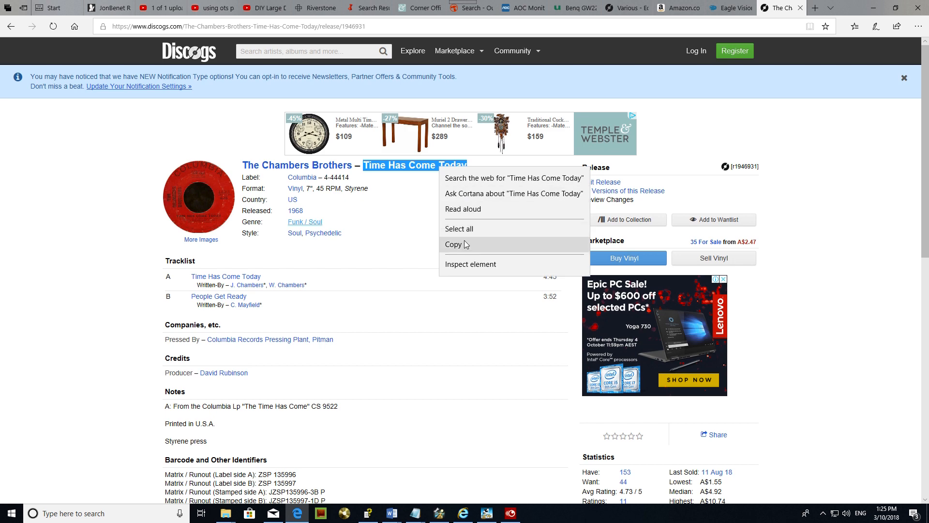
click(463, 240)
click(499, 515)
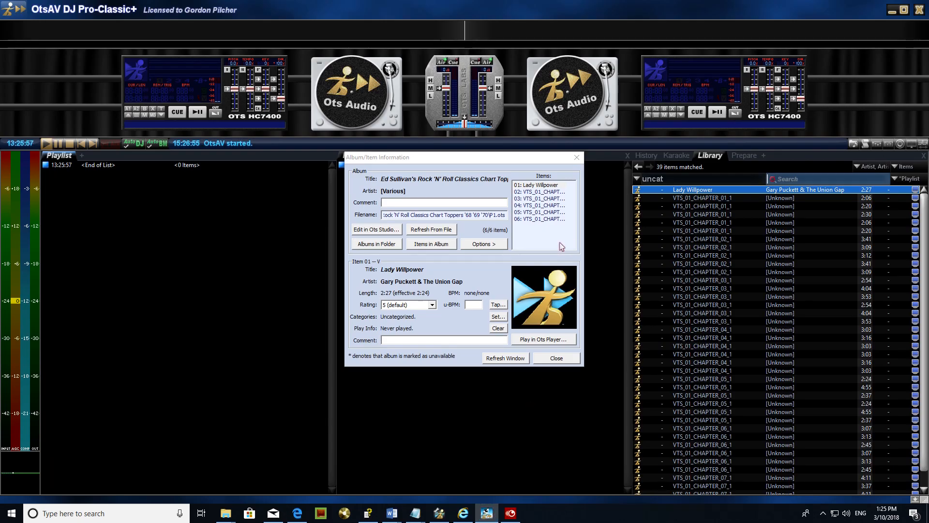
click(439, 514)
drag(564, 236, 501, 237)
right_click(518, 241)
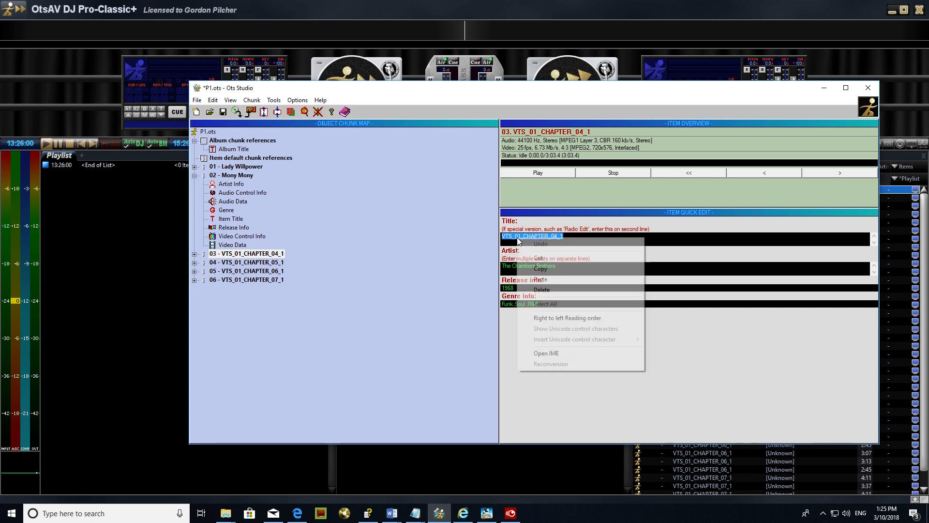
click(540, 280)
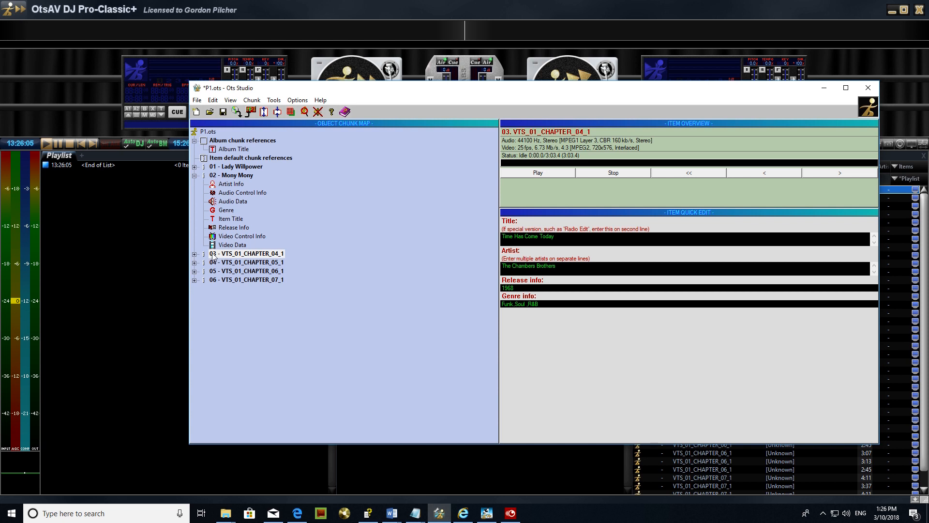
- Preview the start of item 03's video, and audition part of its waveform in the item's Audio Control Info
click(551, 175)
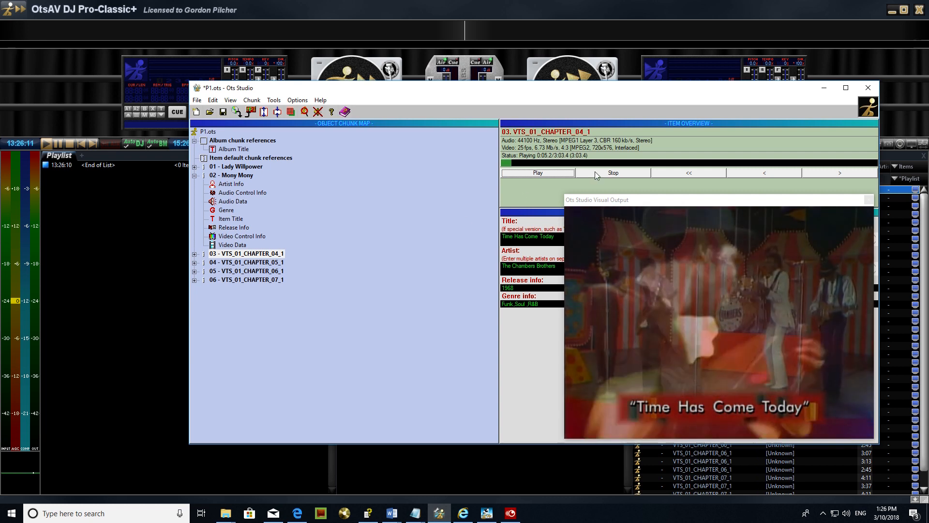
click(611, 172)
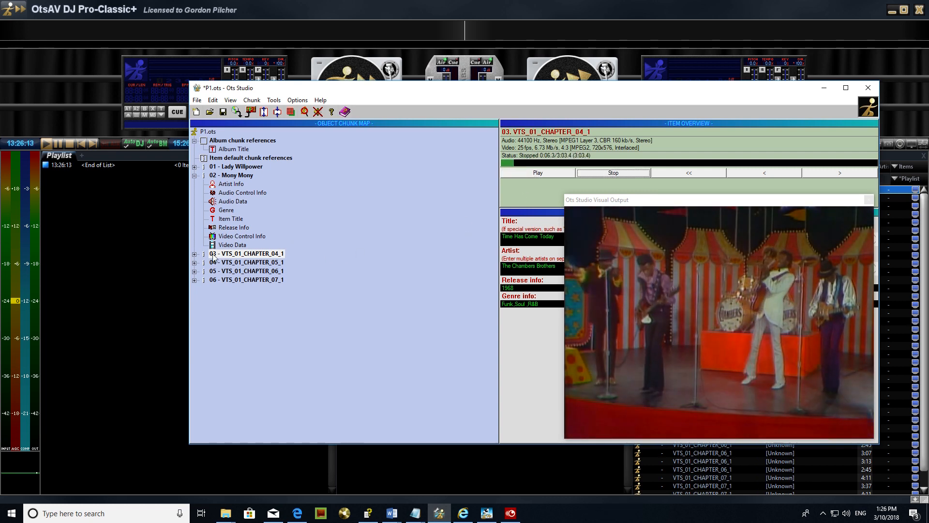
click(194, 254)
click(242, 262)
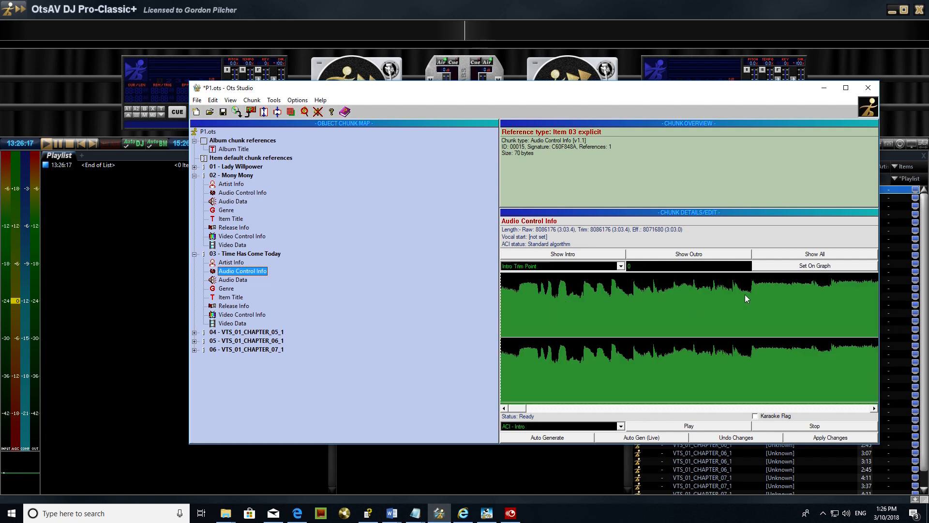
click(748, 292)
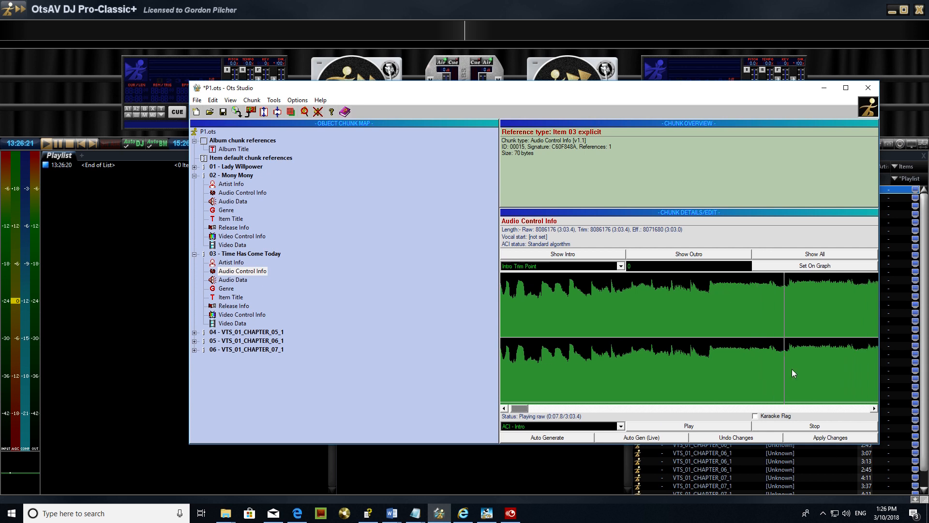
click(823, 425)
click(809, 258)
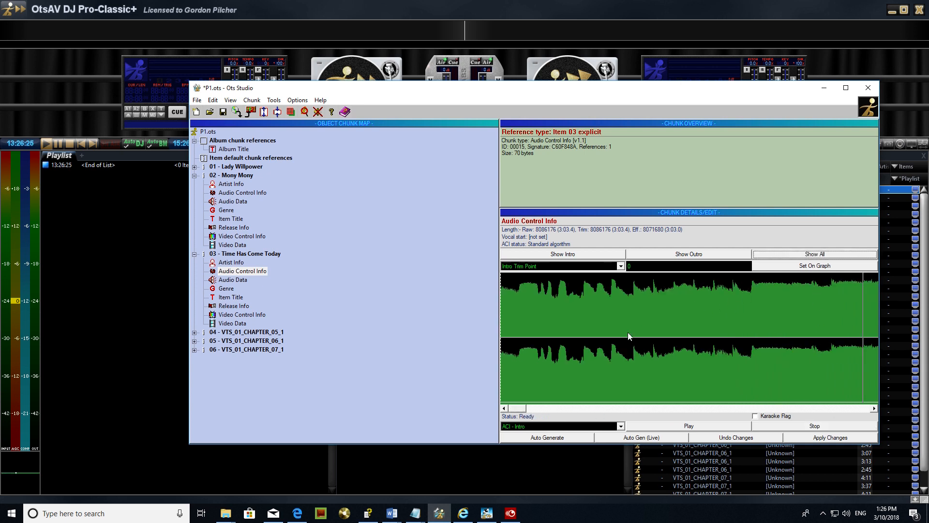
- Audition item 03's intro and set its Intro Trim Point on the waveform at about 265728, where the steady loud section begins
click(645, 424)
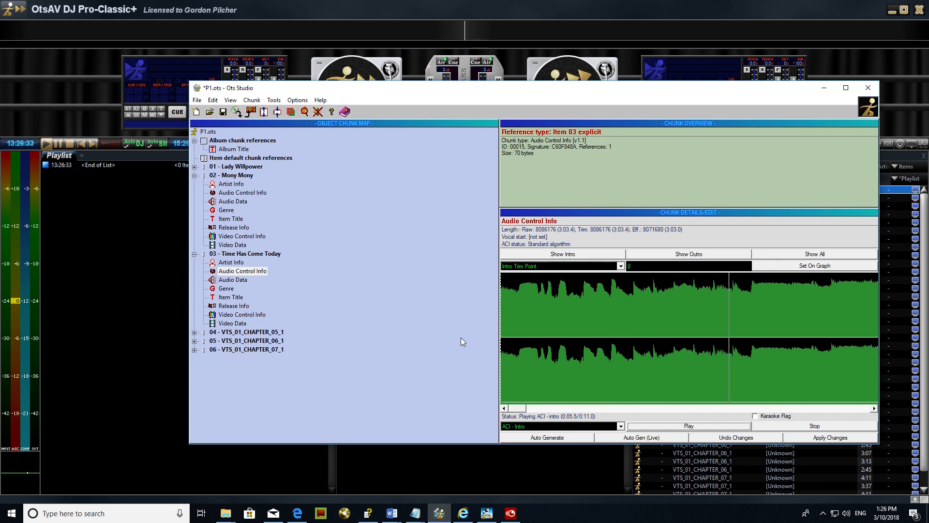
click(779, 424)
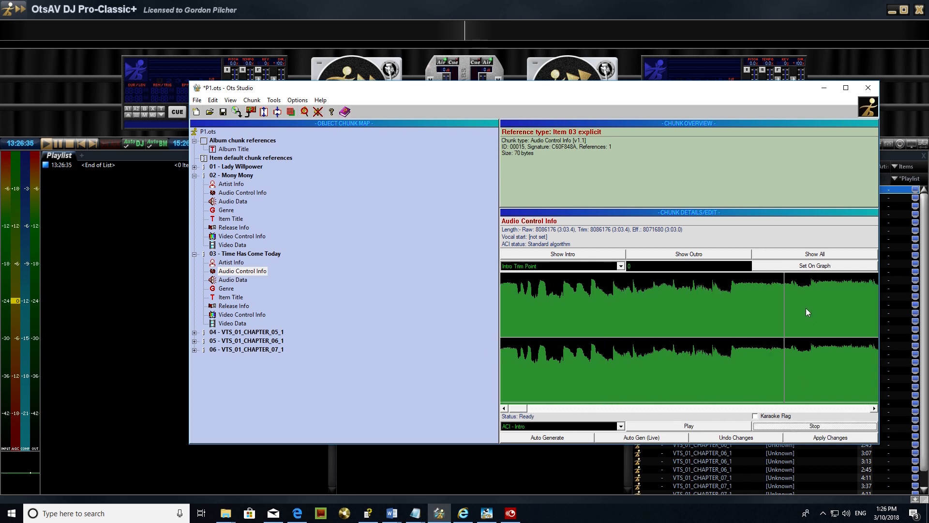
click(813, 267)
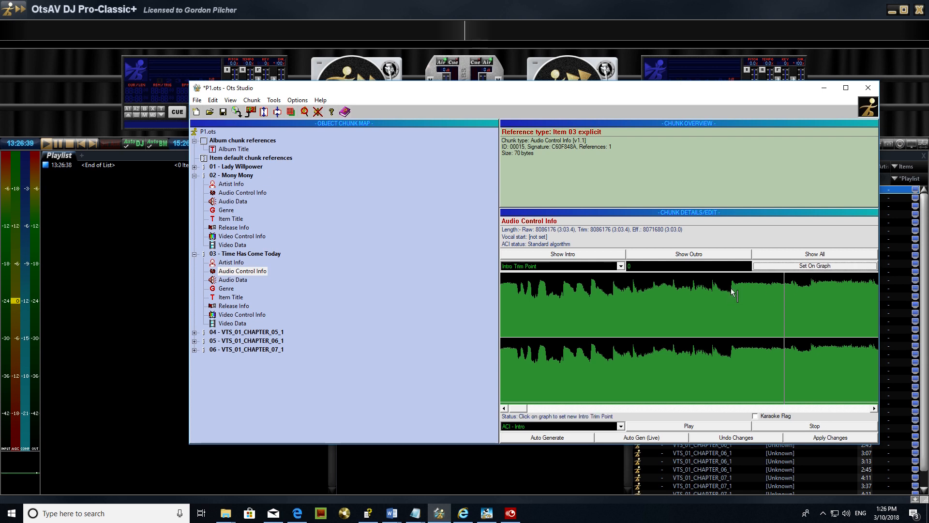
click(731, 287)
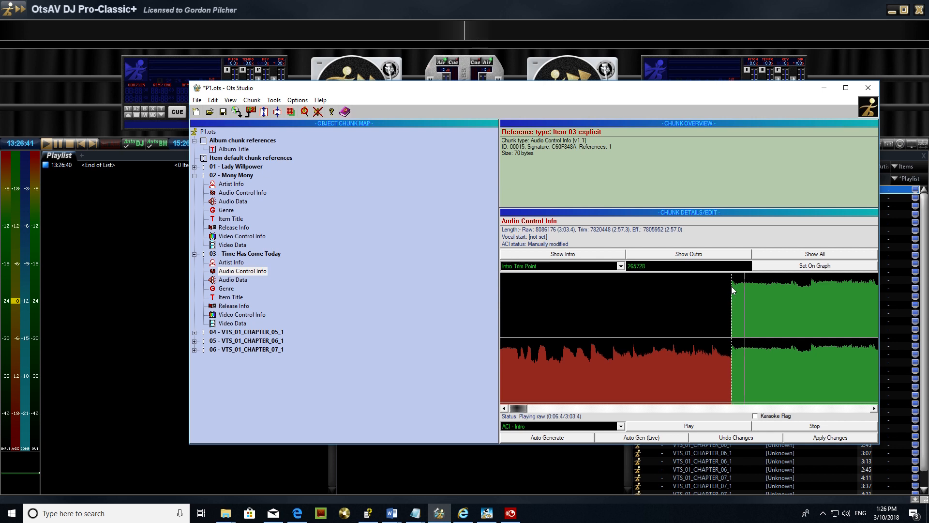
- Audition item 03's trimmed start with the ACI - Intro after soft and ACI - Intro after hard playback modes
click(595, 426)
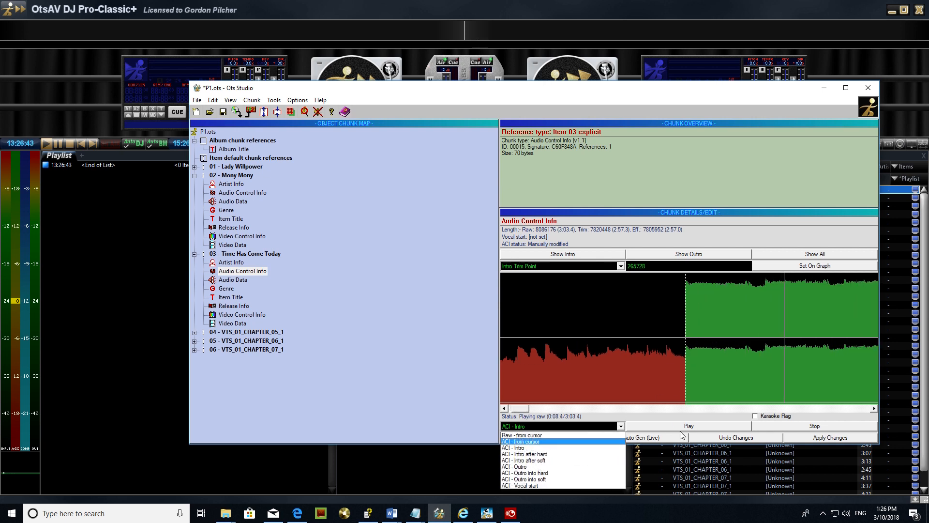
click(794, 421)
click(765, 428)
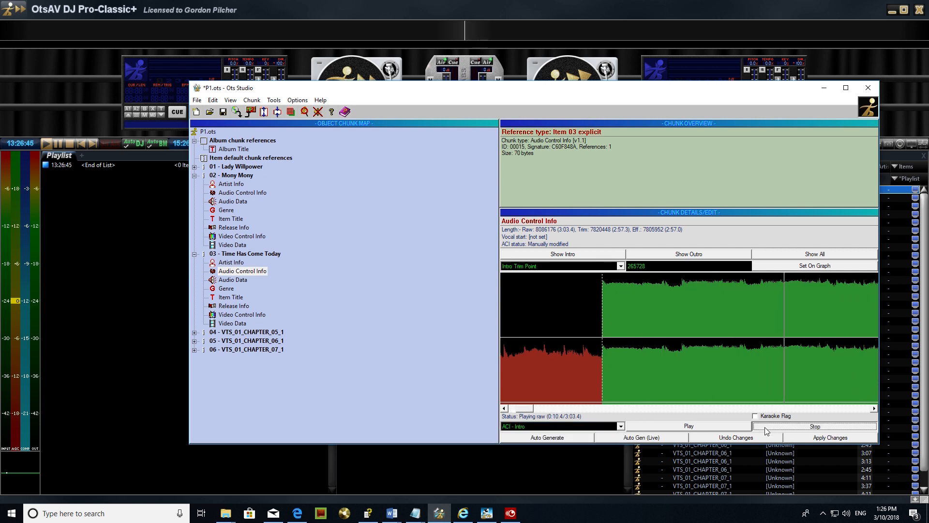
click(574, 426)
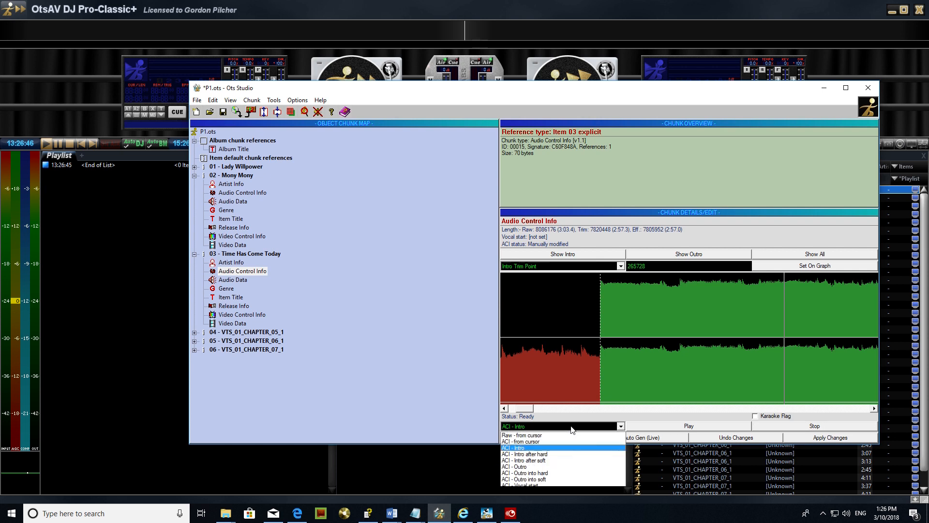
click(556, 460)
click(669, 428)
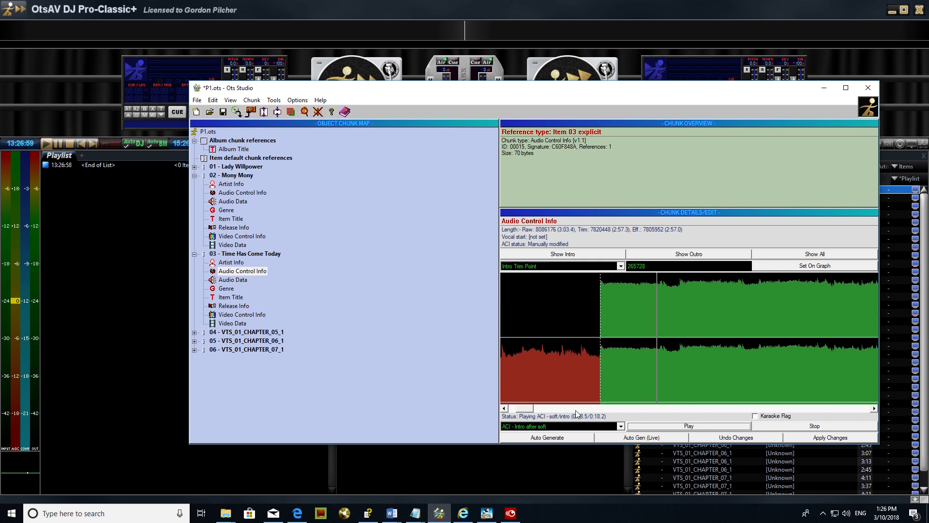
click(595, 431)
click(565, 451)
click(695, 428)
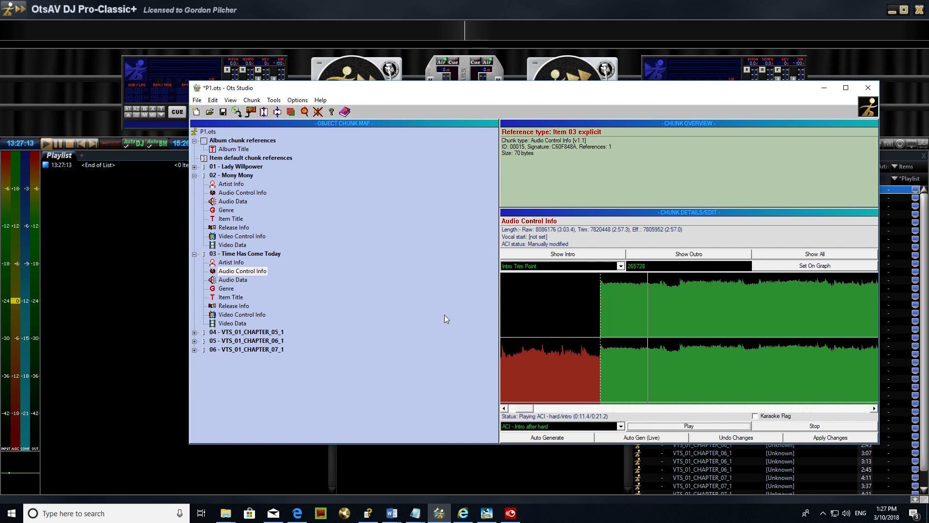
click(761, 425)
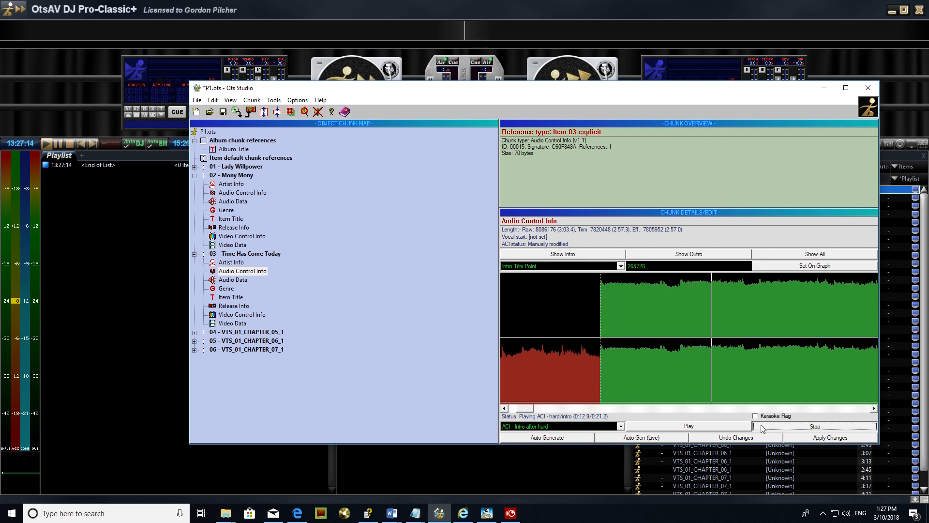
- Audition item 03's outro, and play the raw waveform around the 2:02 mark to find where the song should end
click(815, 255)
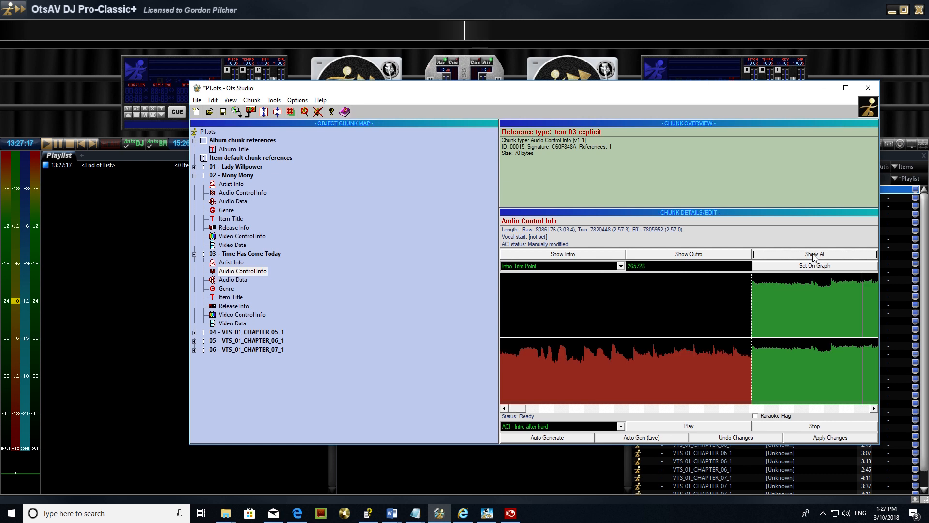
click(731, 256)
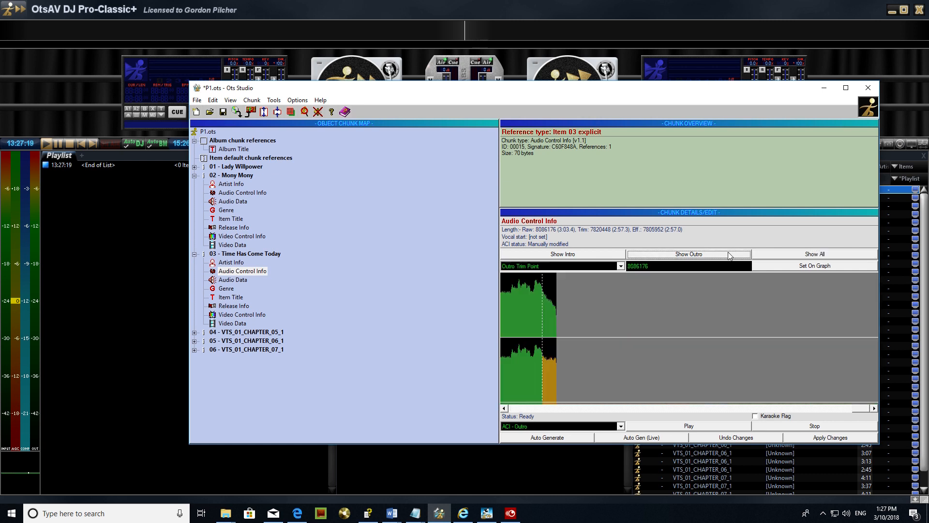
click(674, 425)
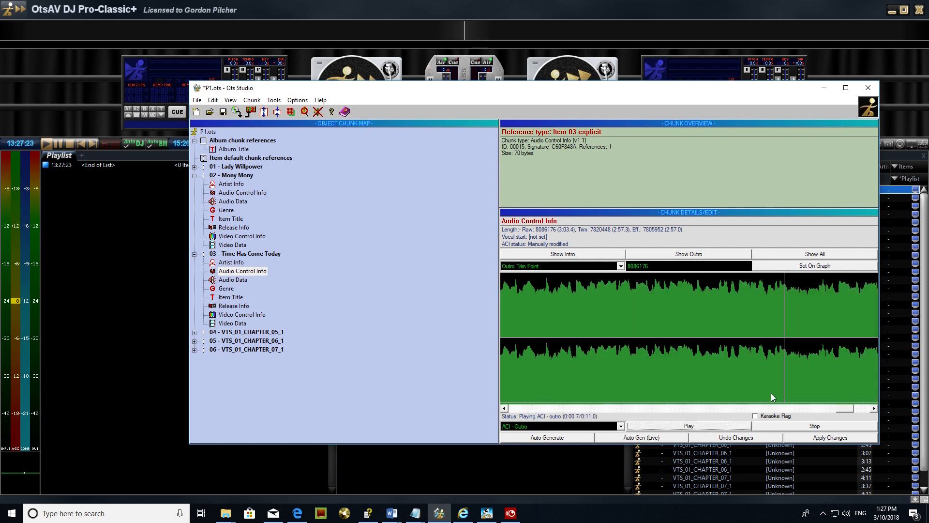
click(836, 423)
drag(845, 409, 729, 406)
click(701, 374)
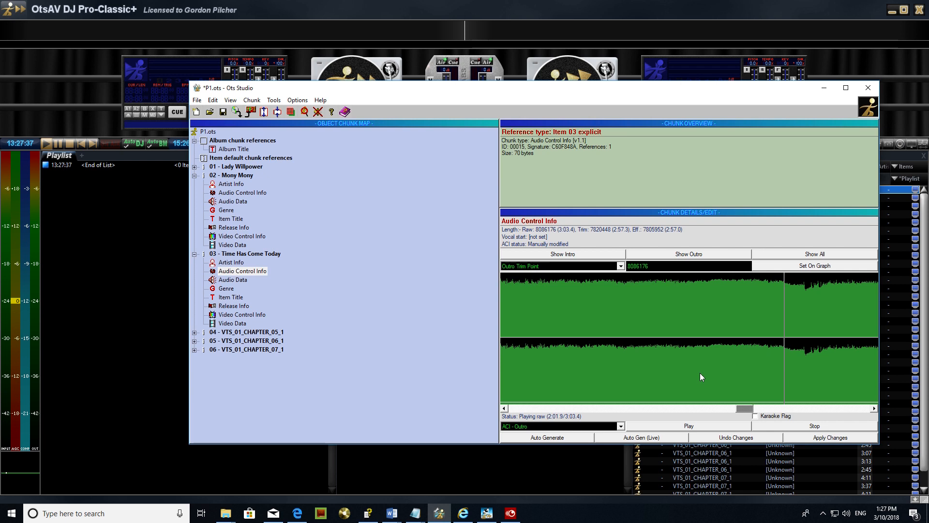
click(787, 426)
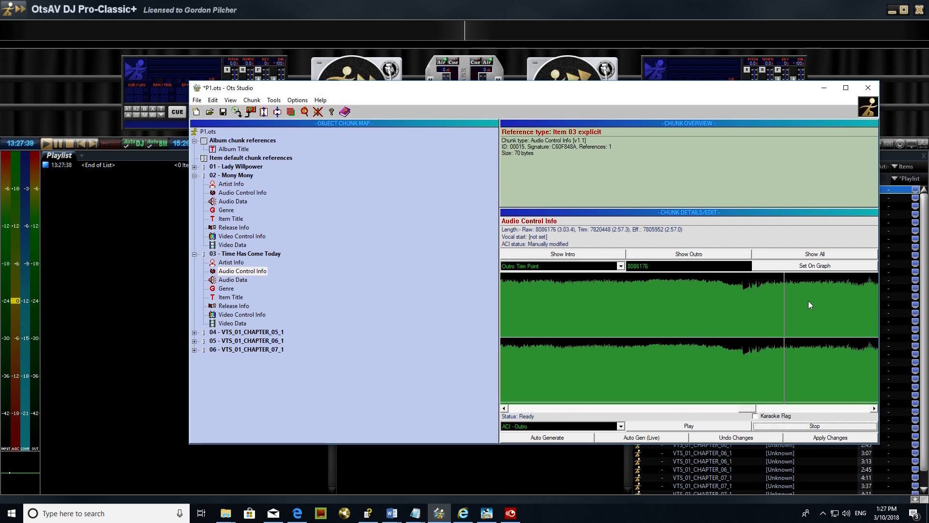
click(815, 266)
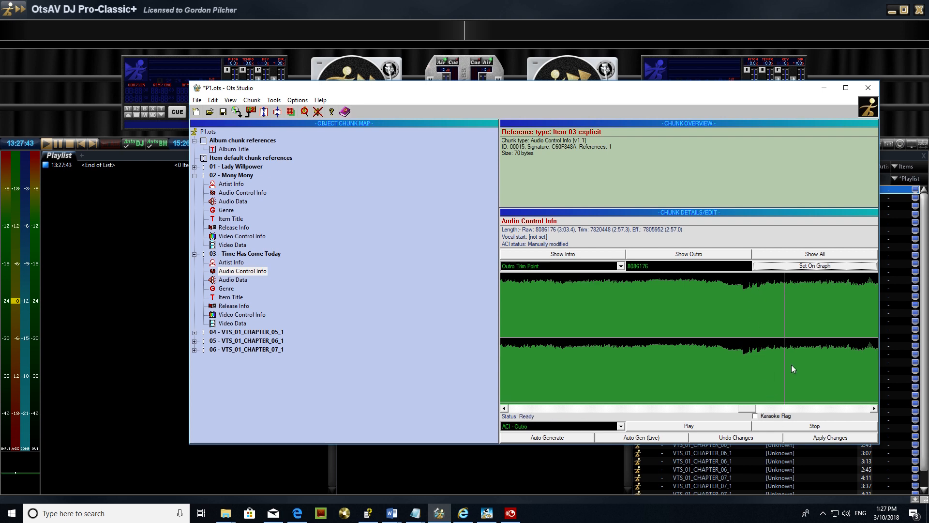
click(793, 417)
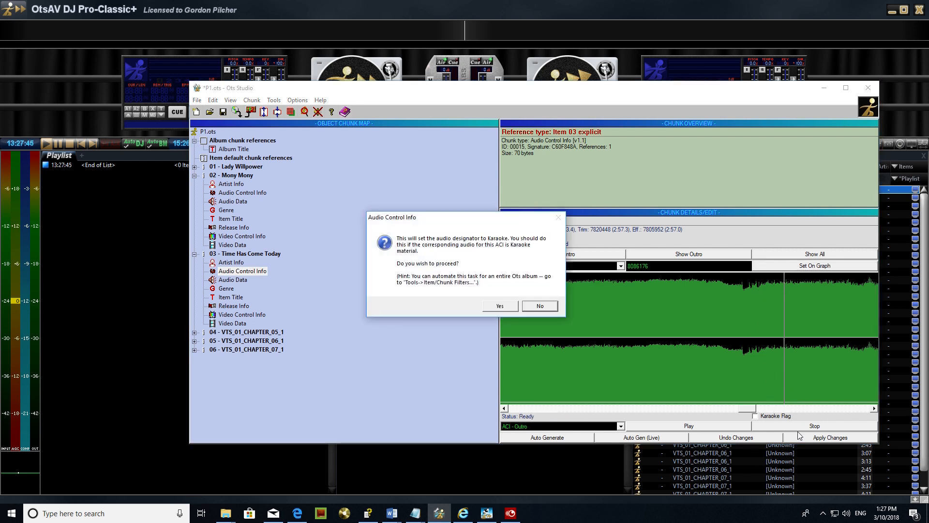
click(540, 307)
- Replay the raw audio around 2:02 and set item 03's Outro Trim Point on the waveform at about 5459968
click(658, 345)
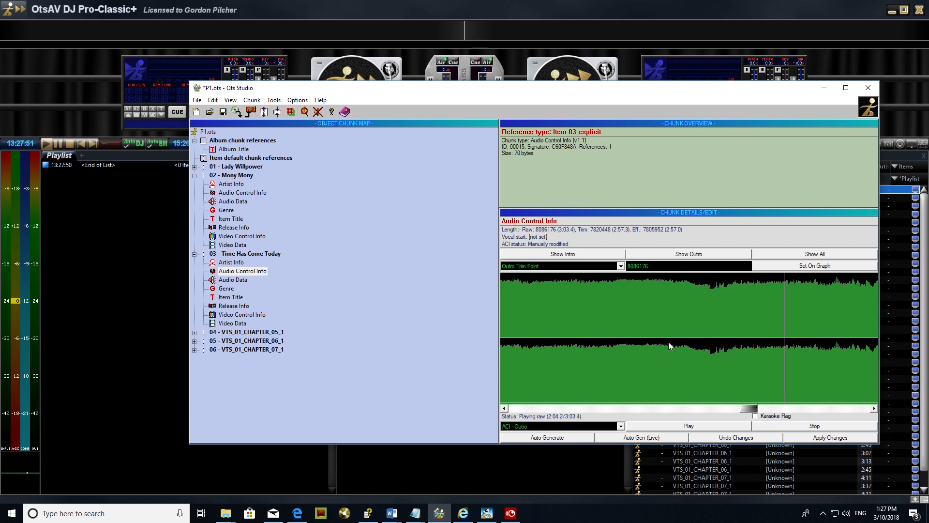
click(775, 422)
drag(761, 407, 745, 405)
click(757, 362)
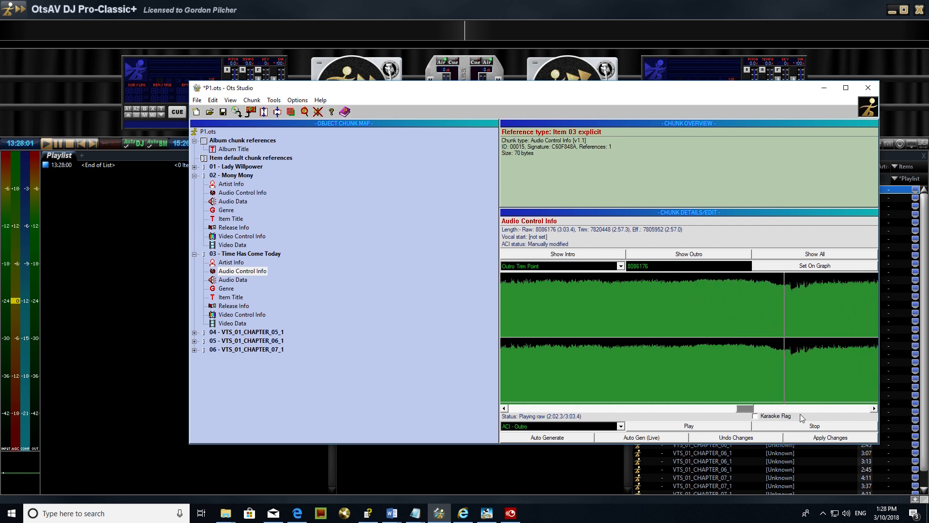
click(815, 426)
click(815, 266)
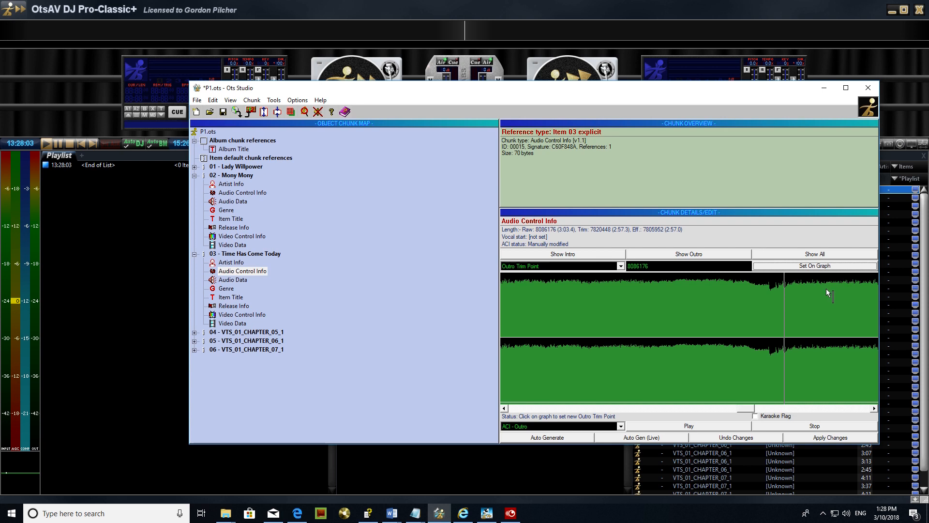
click(826, 289)
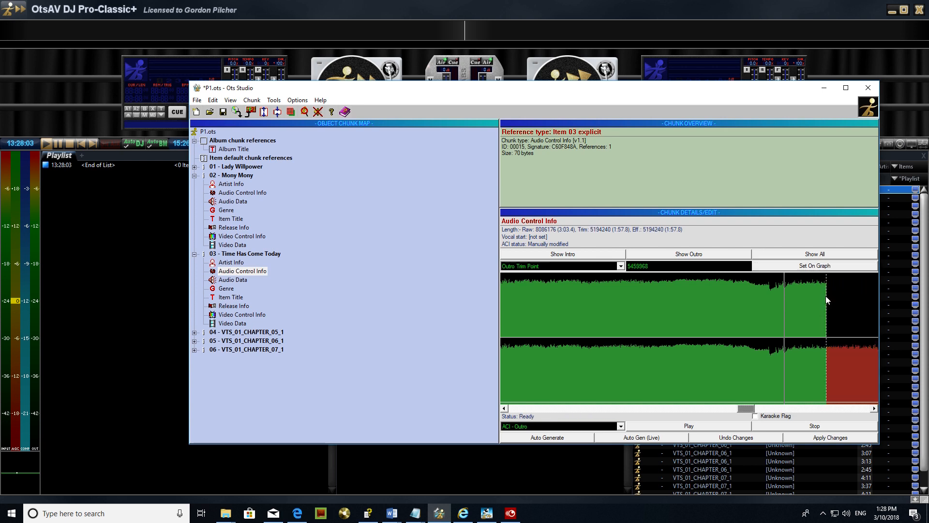
- Set item 03's Outro Reference Point on the waveform at about 5400064, at the dip before the outro trim point
click(621, 265)
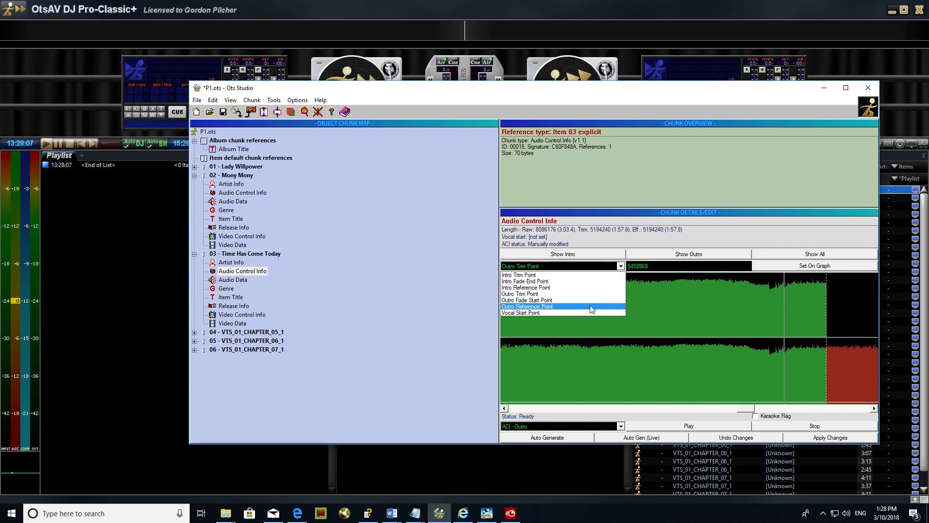
click(592, 306)
click(819, 267)
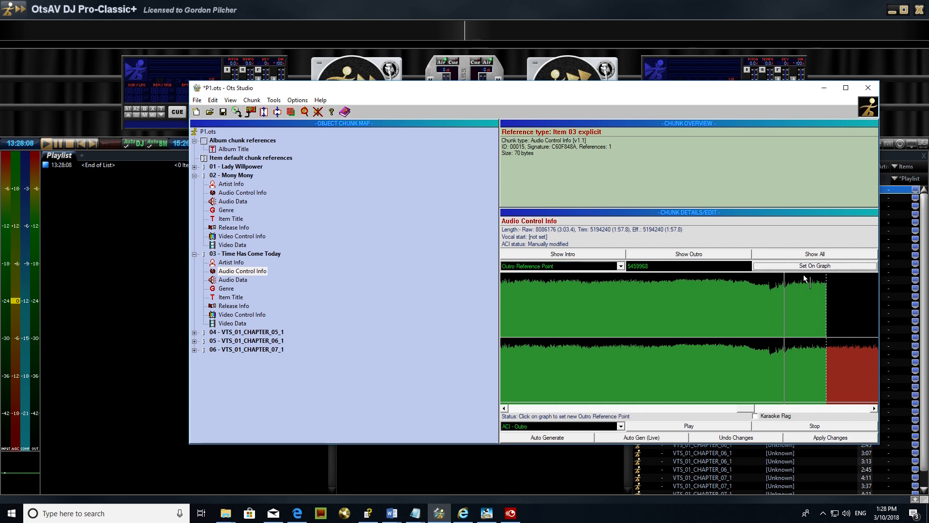
click(769, 287)
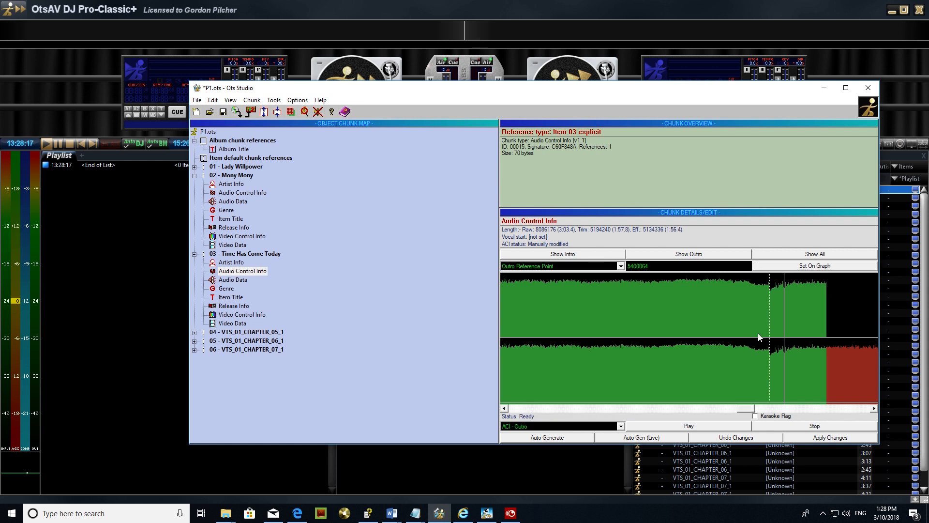
- Set item 03's Outro Fade Start Point to about 59392, placing it on the waveform at the outro reference point
click(621, 266)
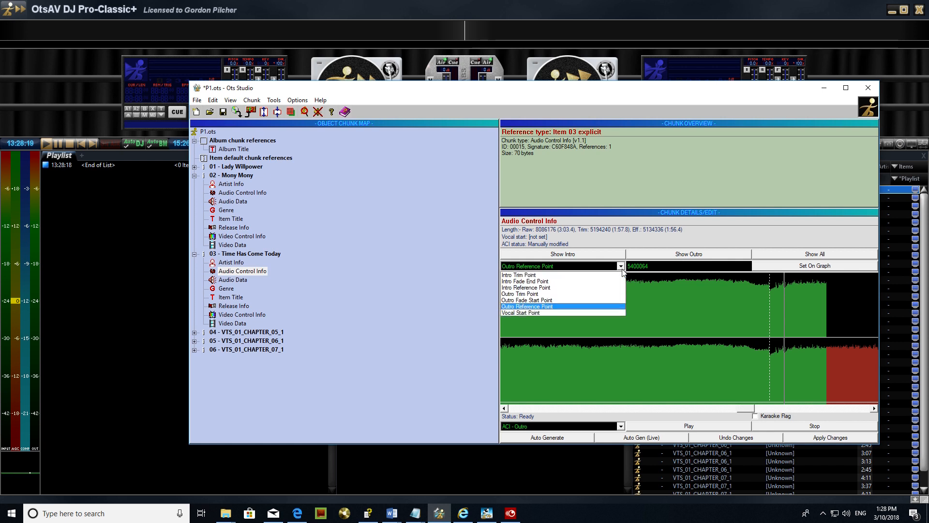
click(592, 301)
click(780, 269)
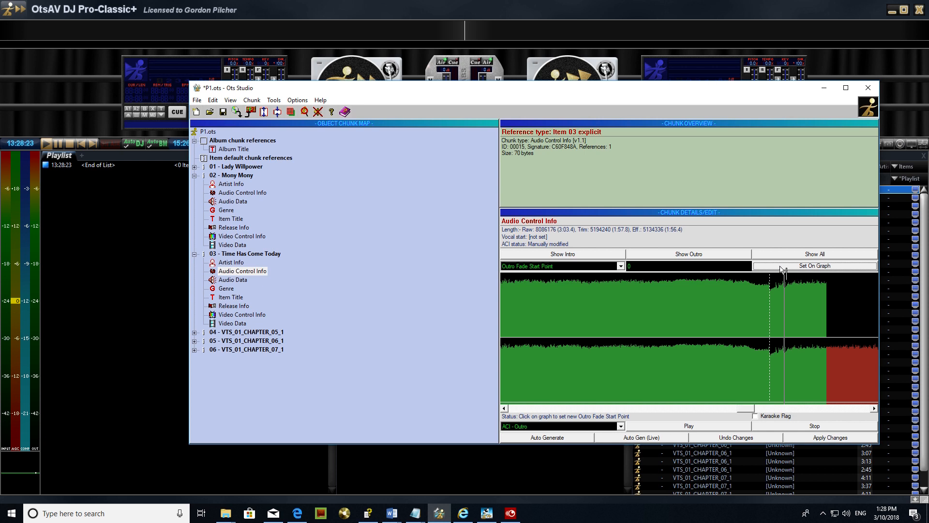
click(771, 291)
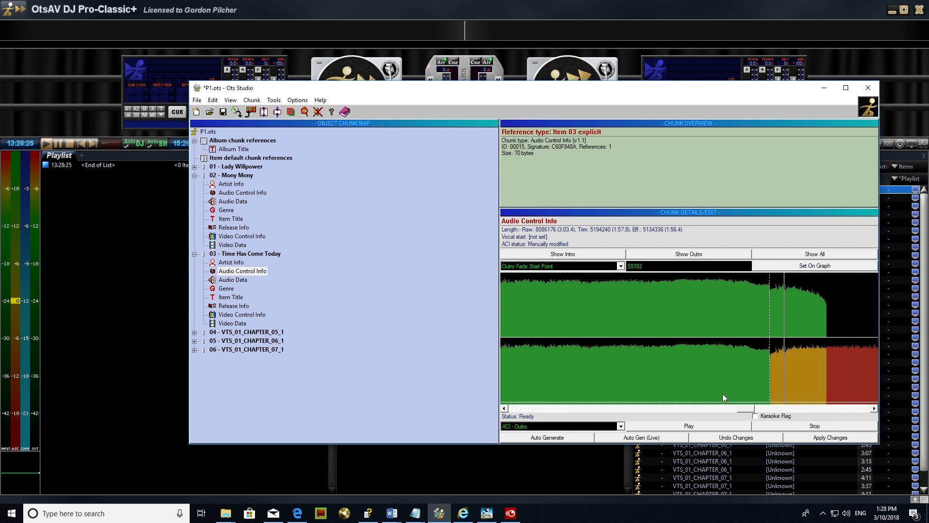
- Audition item 03's faded ending in the ACI - Outro into soft, ACI - Outro and ACI - Outro into hard playback modes
click(617, 427)
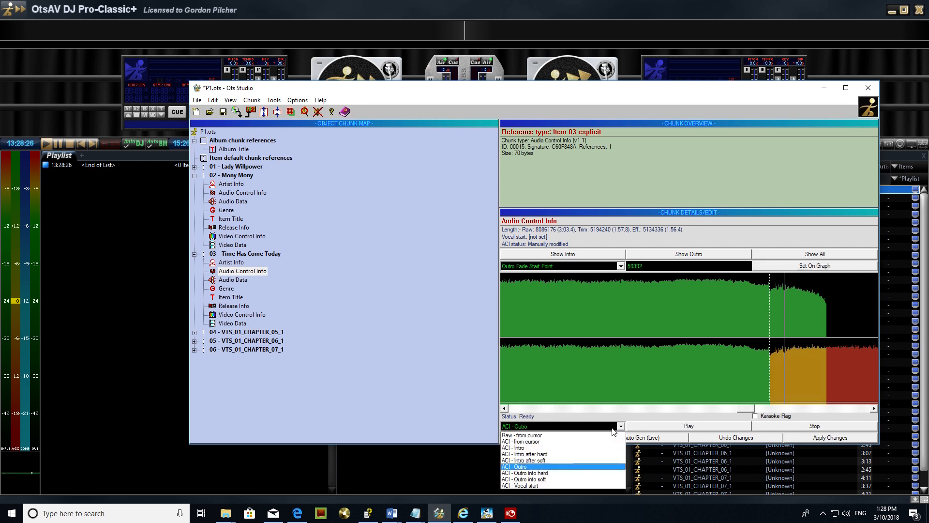
click(563, 480)
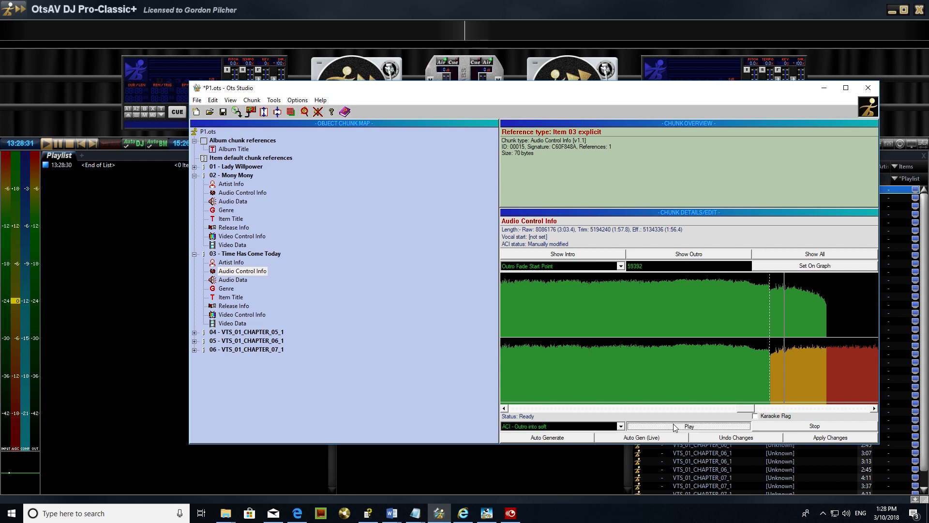
click(673, 425)
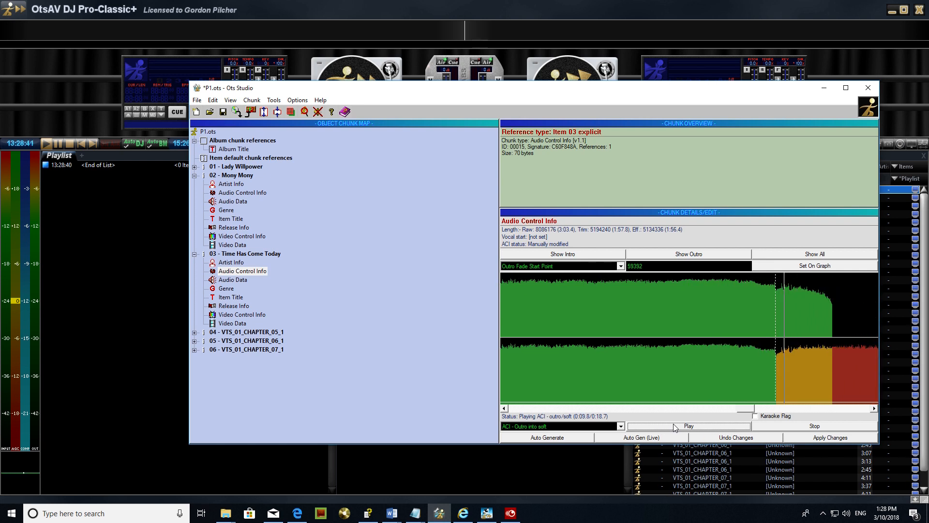
click(620, 426)
click(556, 471)
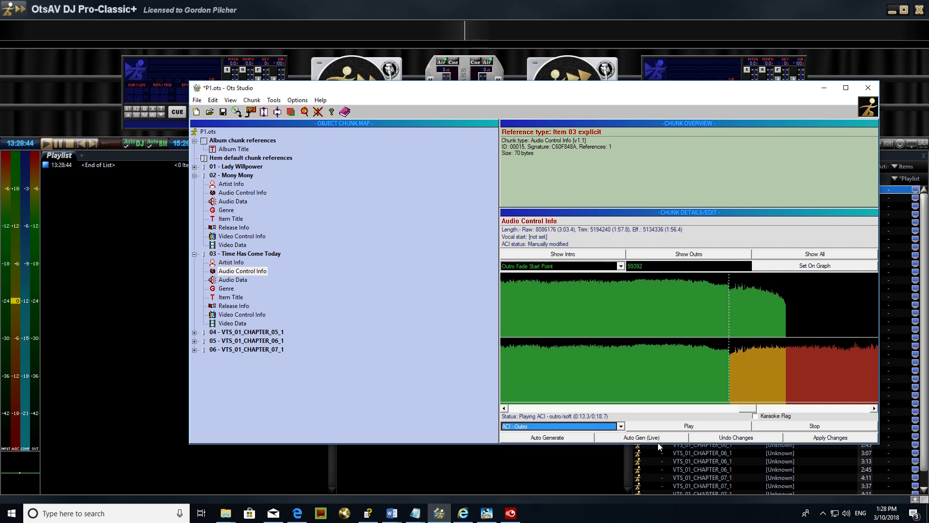
click(685, 427)
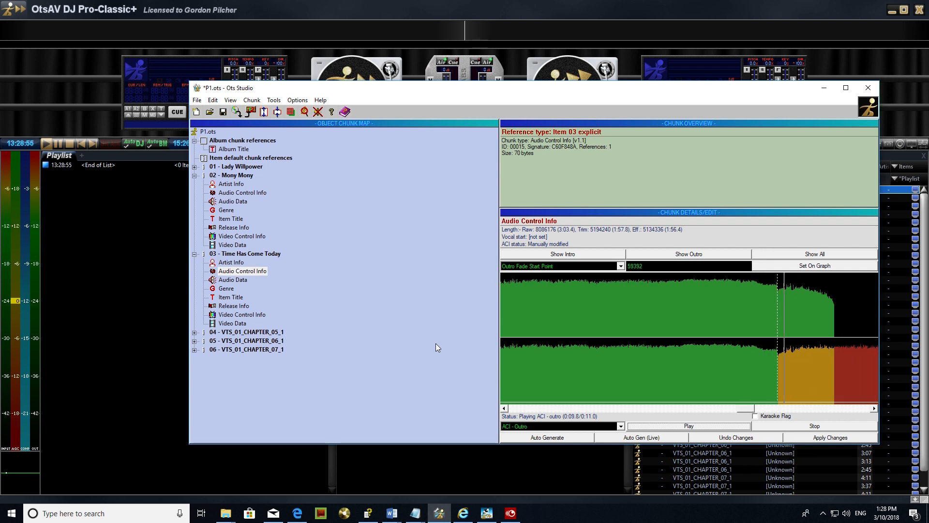
click(561, 426)
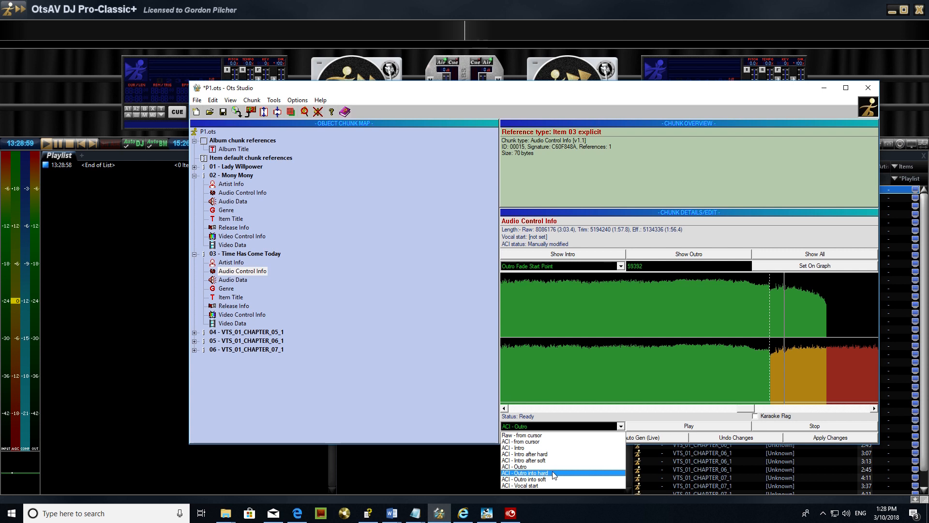
click(554, 473)
click(688, 426)
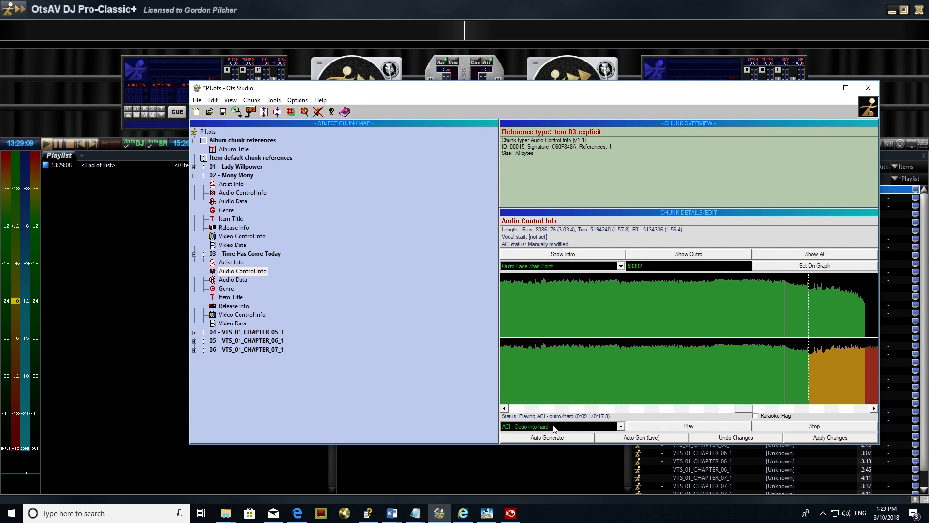
click(779, 428)
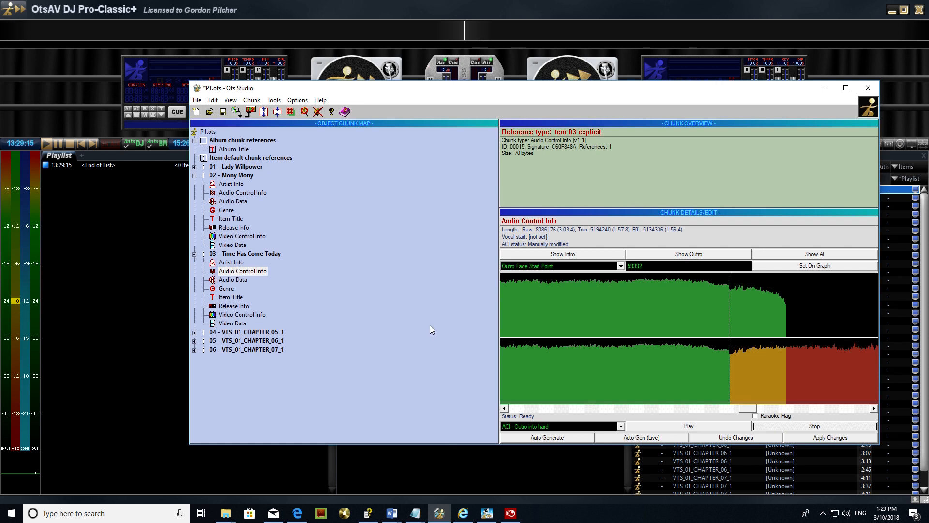
- Apply item 03's Audio Control Info changes and play back the trimmed item, checking its opening and its ending
click(277, 254)
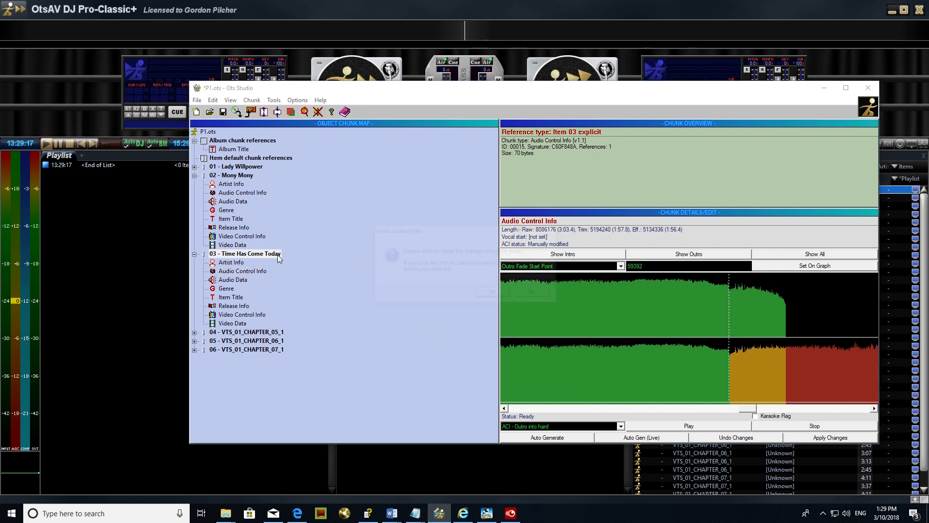
click(494, 294)
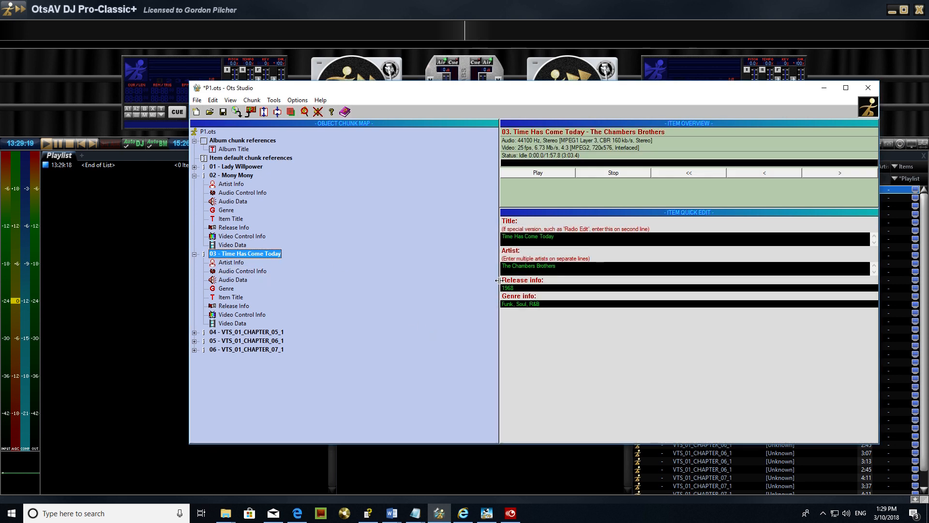
click(550, 173)
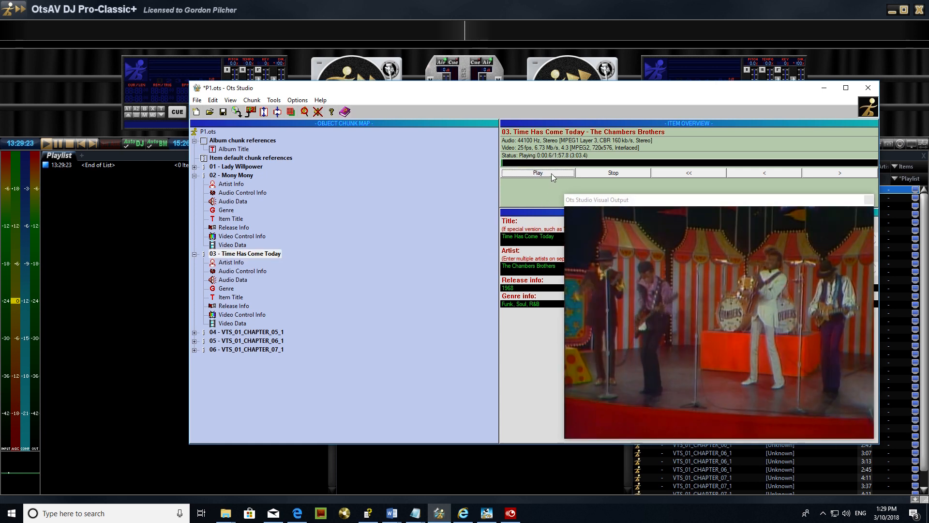
click(687, 174)
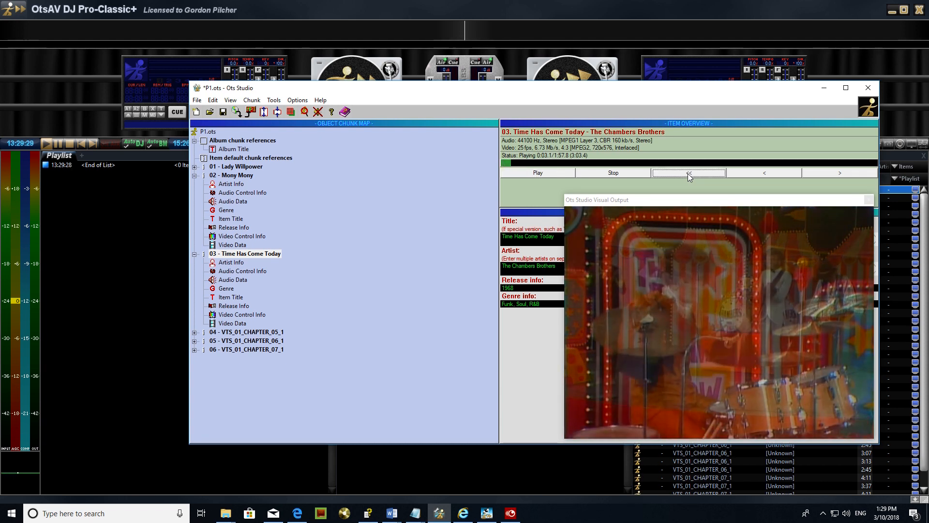
click(687, 173)
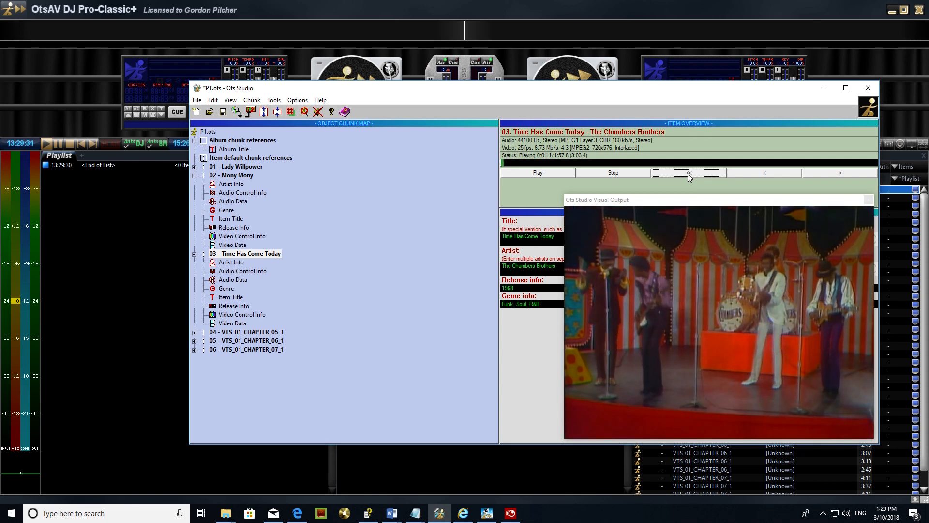
click(855, 163)
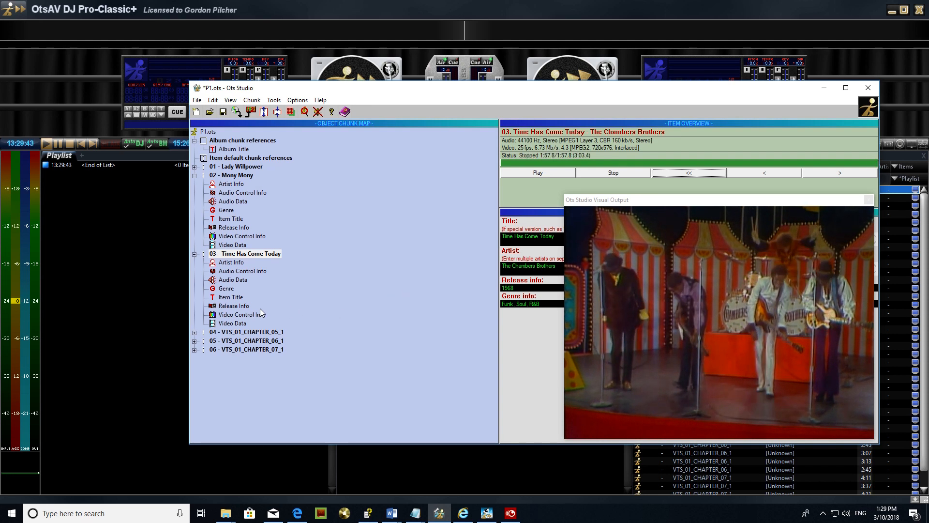
- Preview item 03's untrimmed video from its Video Control Info and step back through the opening frames
click(240, 314)
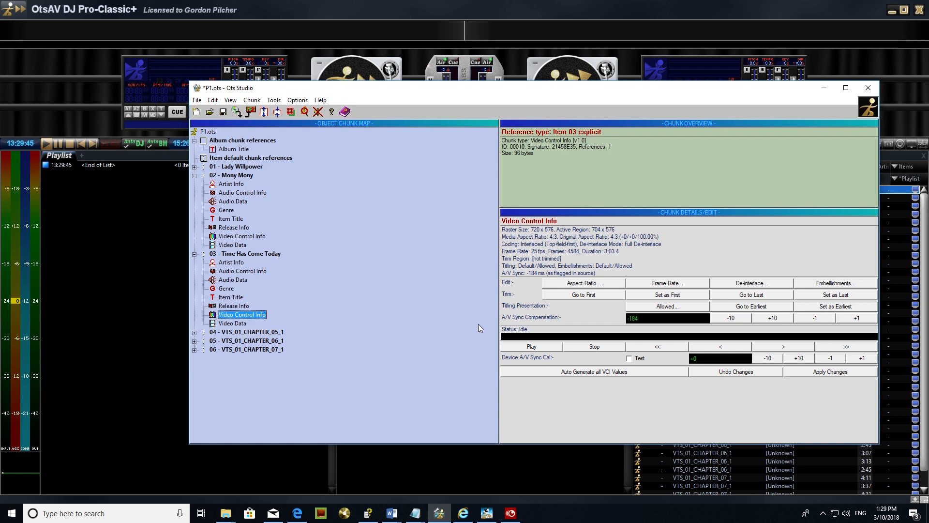
click(517, 348)
drag(753, 242, 408, 242)
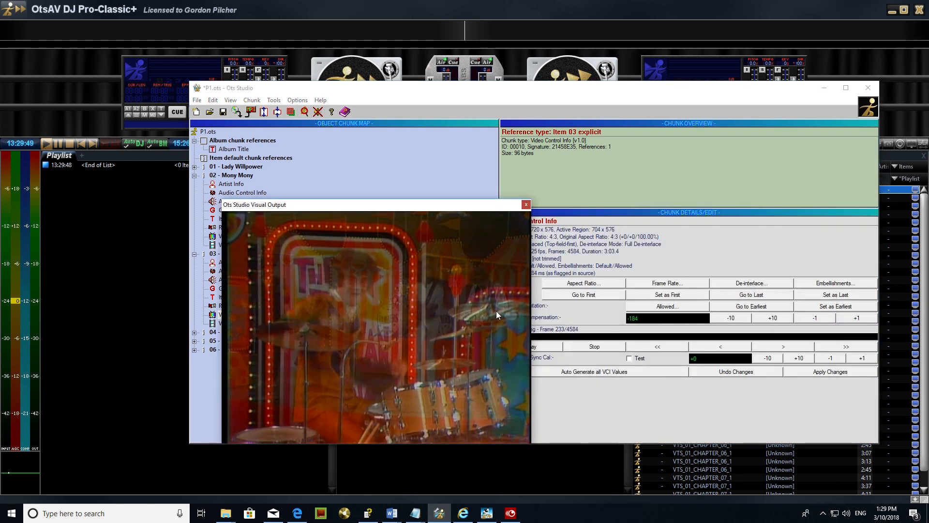
click(607, 347)
click(714, 348)
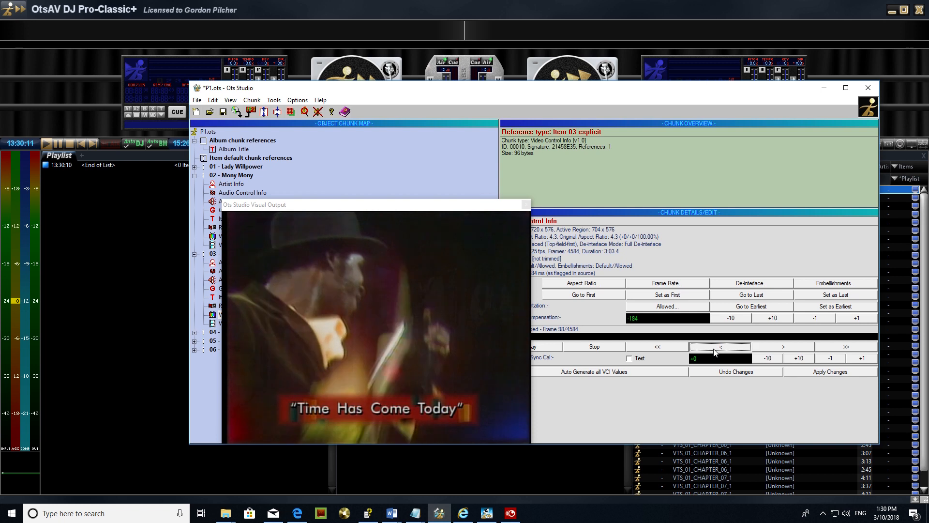
click(526, 205)
- Replay item 03, Time Has Come Today, from its trimmed start and save the P1.ots album
click(271, 254)
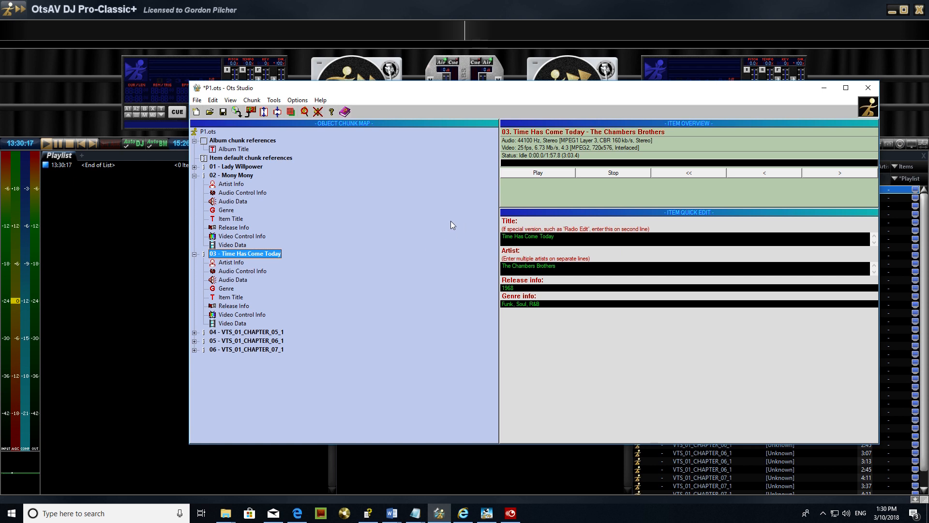
click(536, 173)
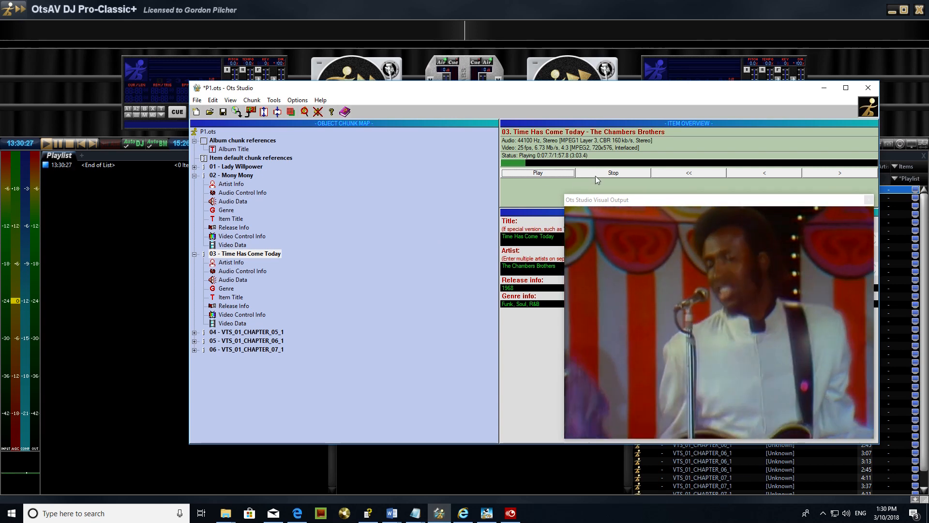
click(595, 174)
click(270, 254)
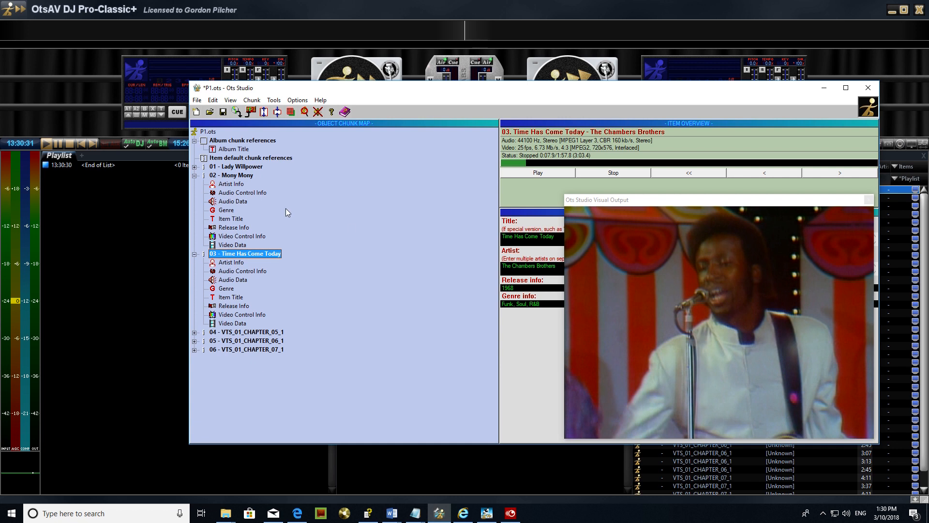
click(223, 114)
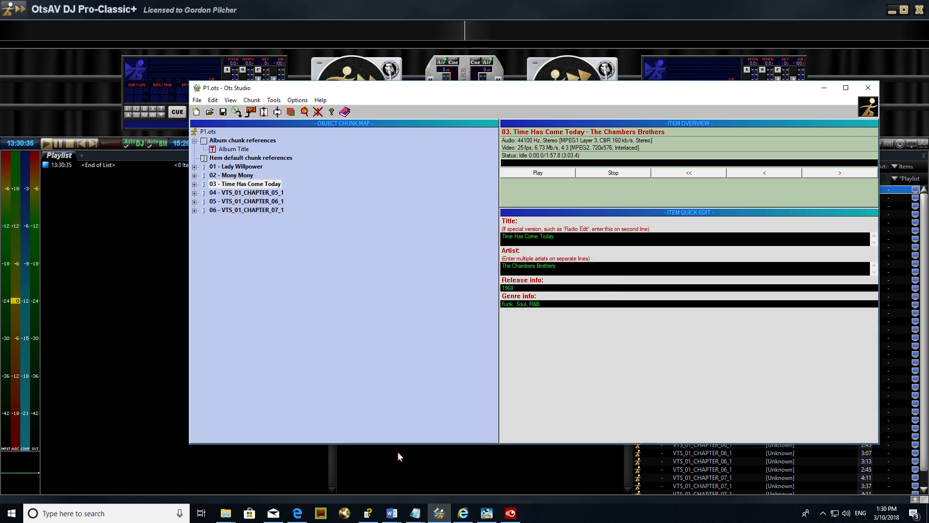
- Refresh the Ed Sullivan album's library information from its file in OtsAV DJ and return to Ots Studio
click(397, 453)
click(448, 231)
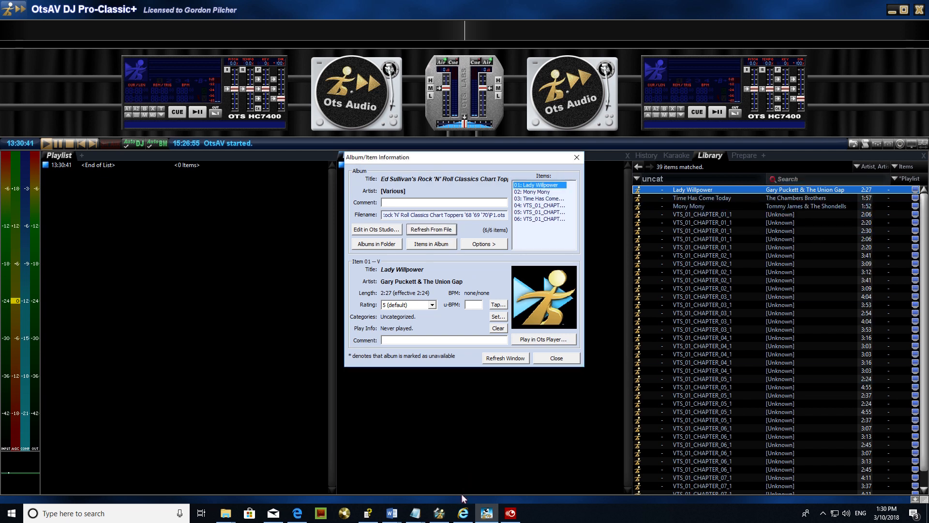
mouse_move(439, 512)
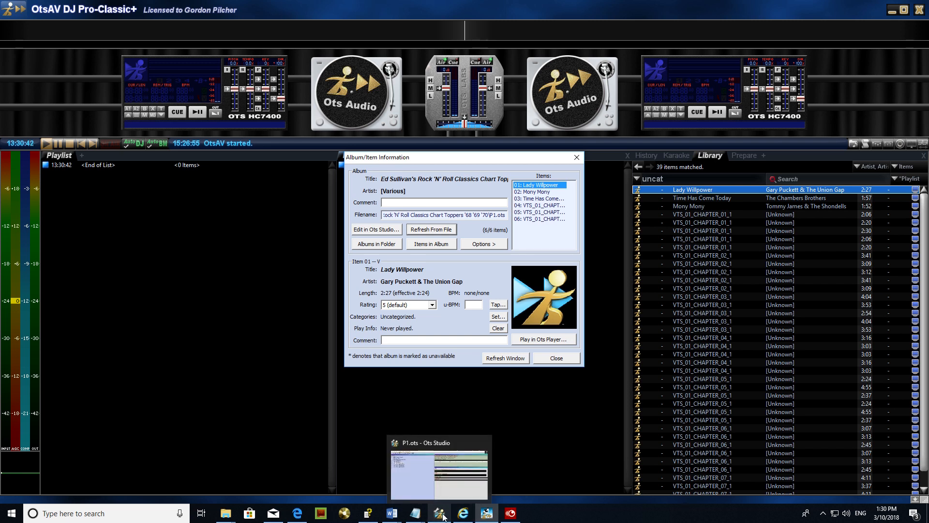
click(444, 453)
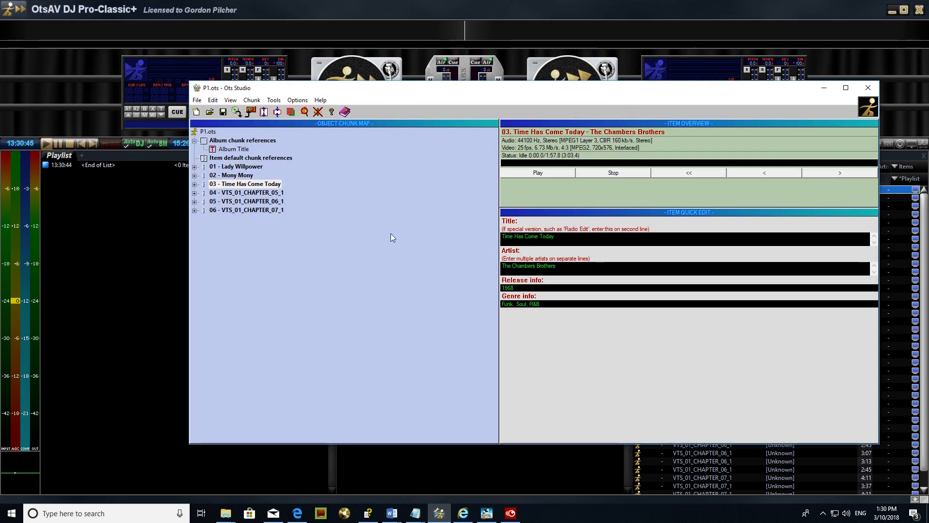
- Split item 01's artist into Gary Puckett and The Union Gap on separate lines, replacing the ampersand
click(256, 167)
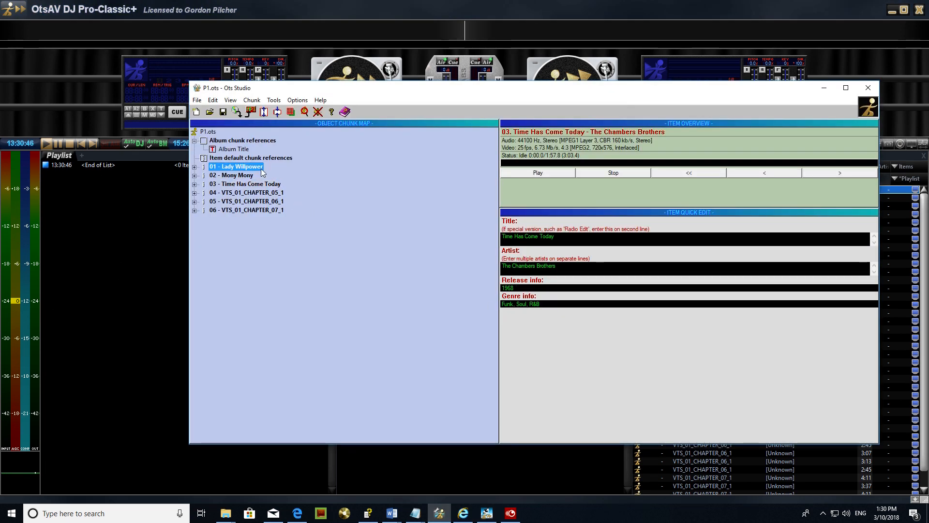
double_click(535, 266)
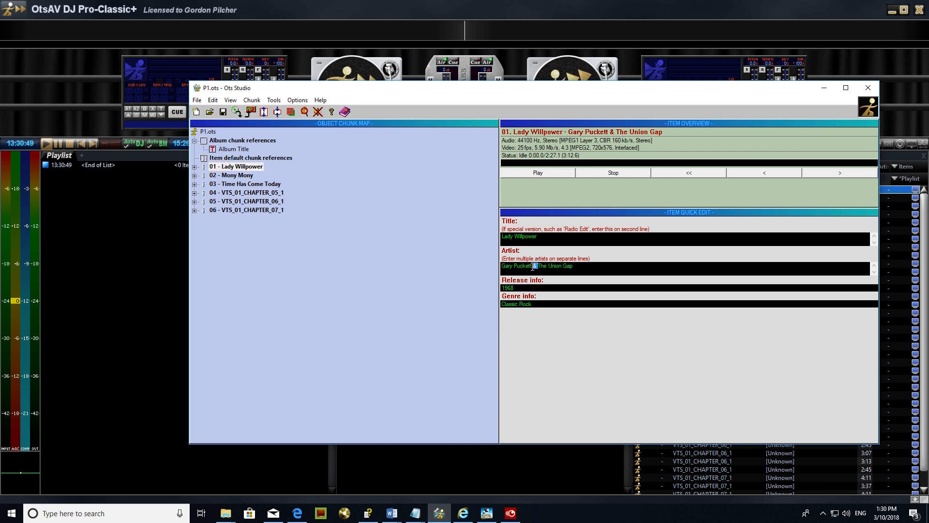
key(Return)
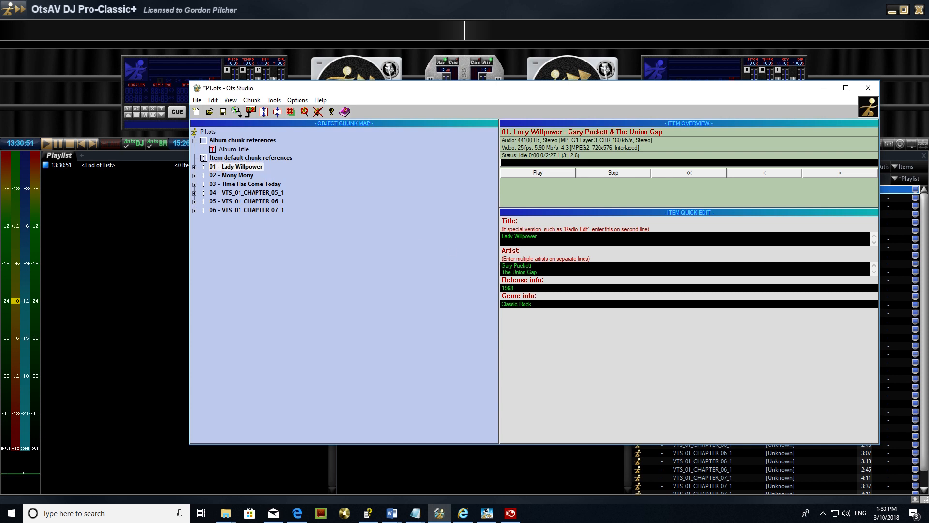
- Split item 02's artist into Tommy James and The Shondells on separate lines, replacing the ampersand
click(246, 177)
double_click(540, 267)
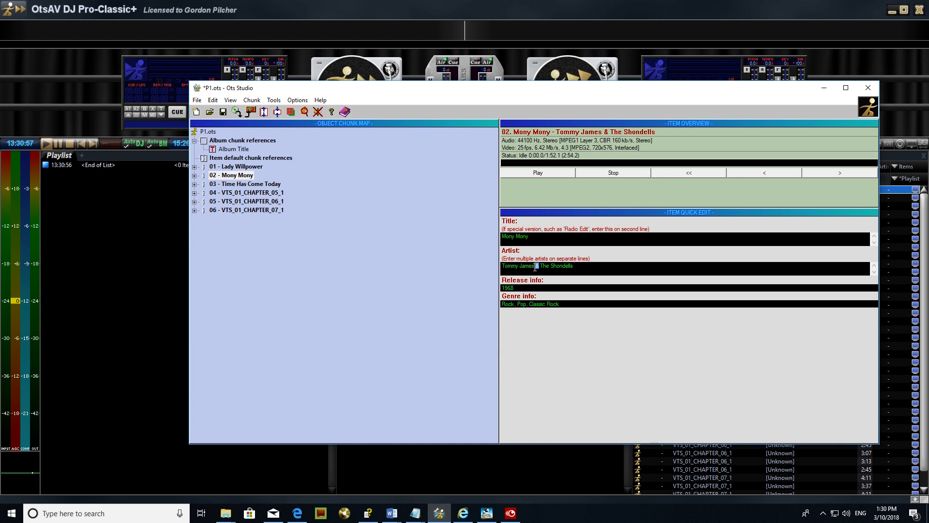
key(Return)
click(272, 186)
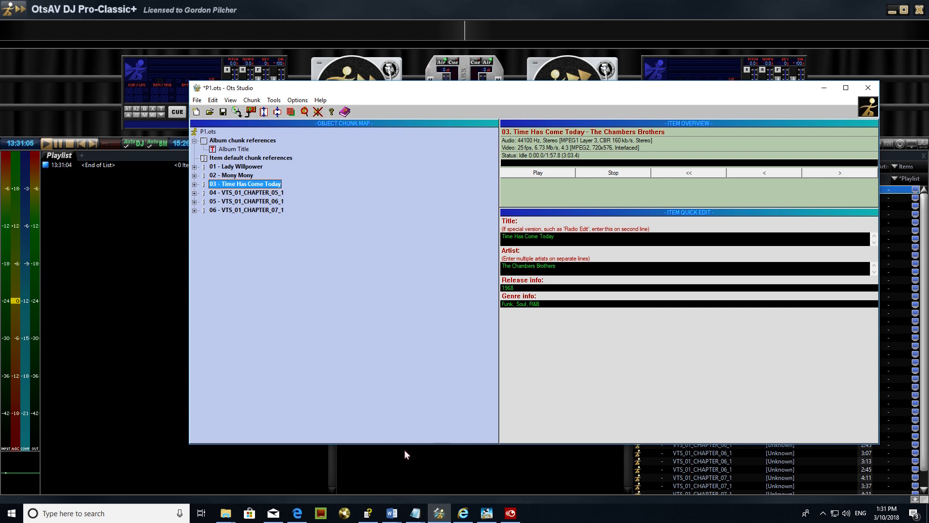
- Switch to the Discogs page of the Ed Sullivan release and copy track 4's artist, The Beach Boys
click(298, 513)
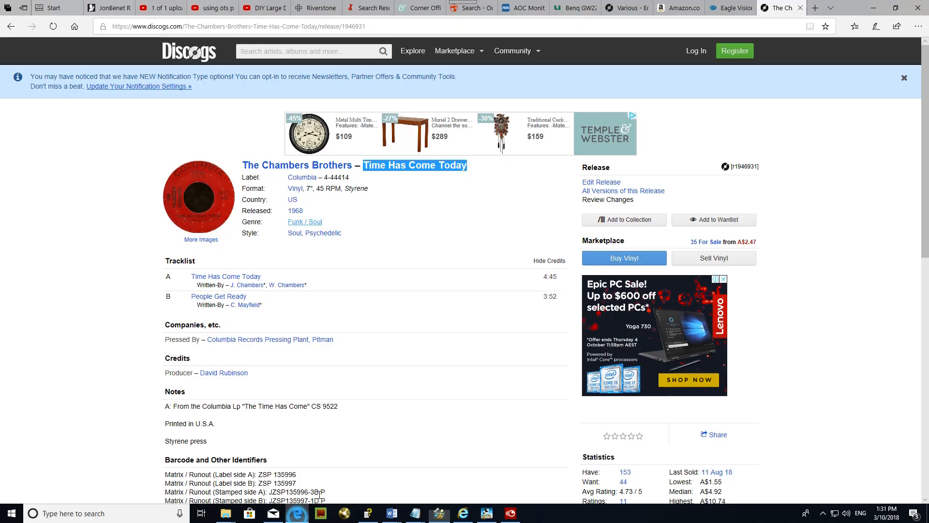
click(612, 14)
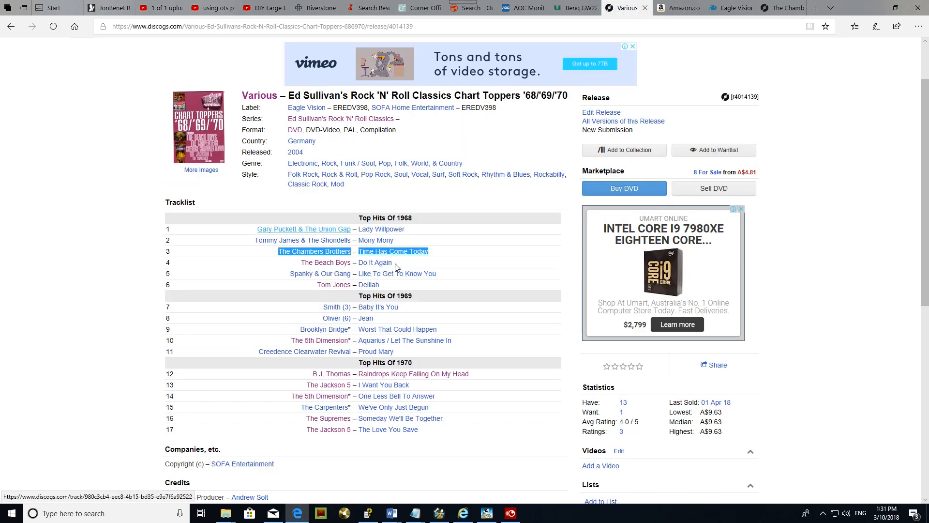
click(403, 262)
drag(300, 262, 345, 266)
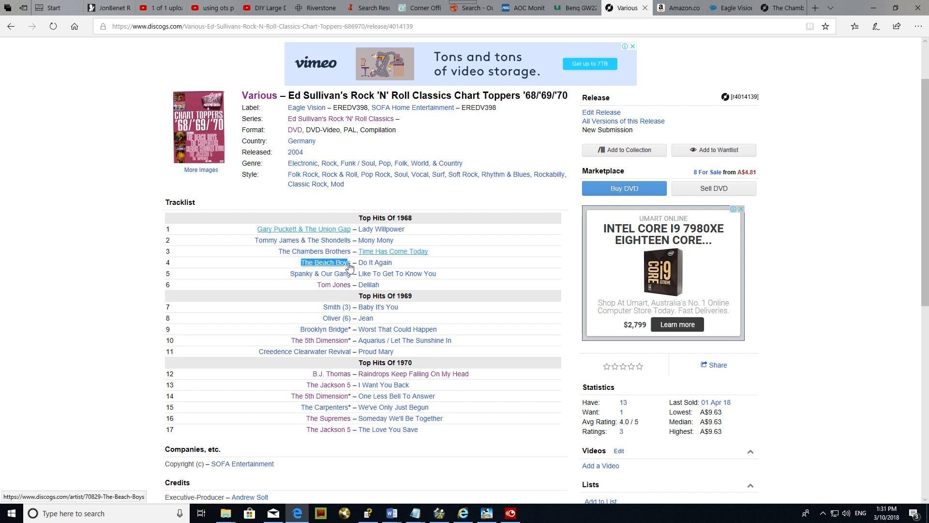
right_click(350, 264)
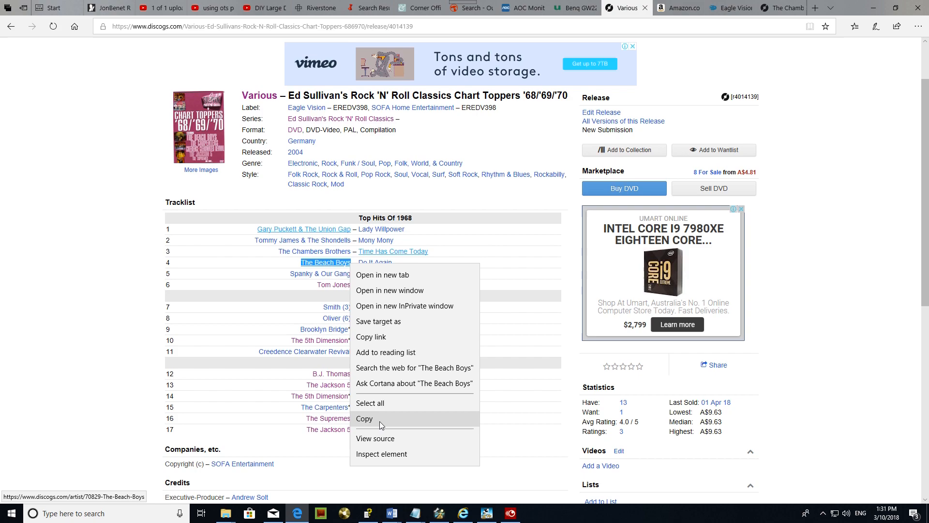
click(380, 420)
- Return to Ots Studio and paste The Beach Boys as the artist of item 04, VTS_01_CHAPTER_05_1
click(487, 513)
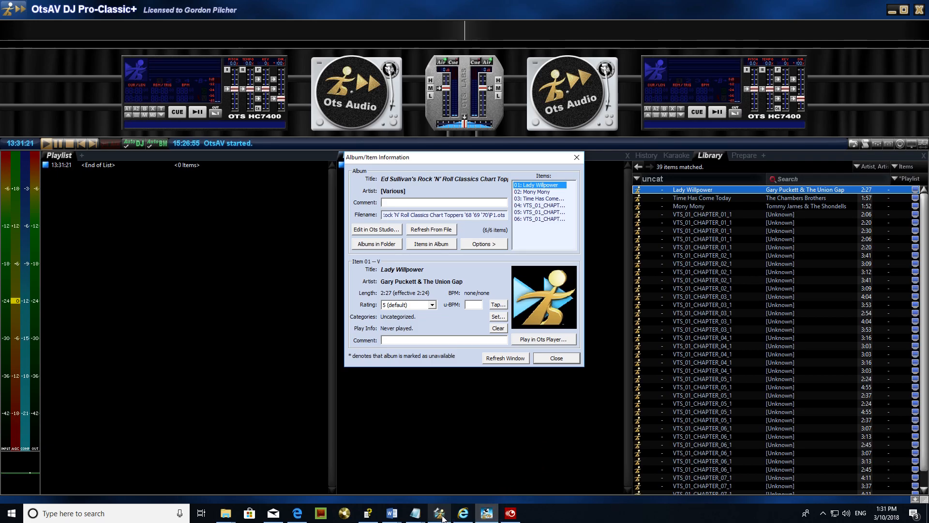
mouse_move(443, 516)
click(440, 464)
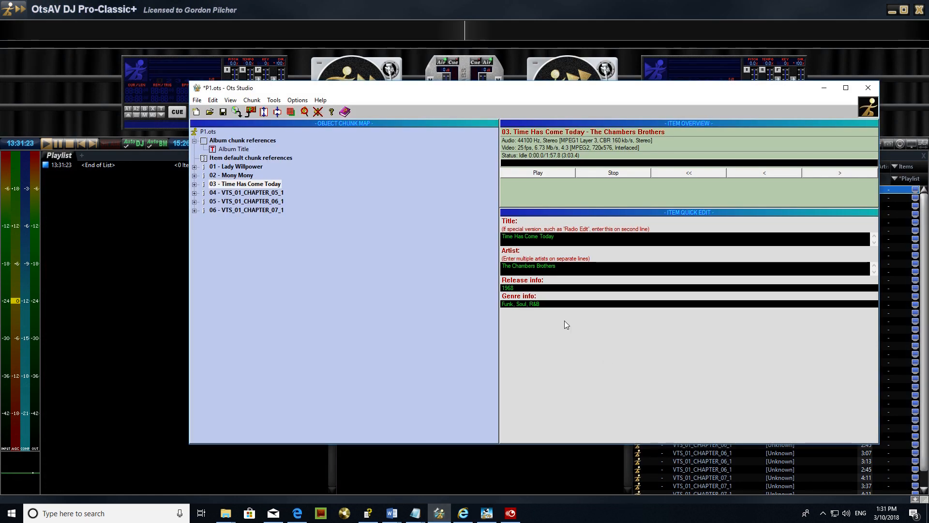
click(279, 193)
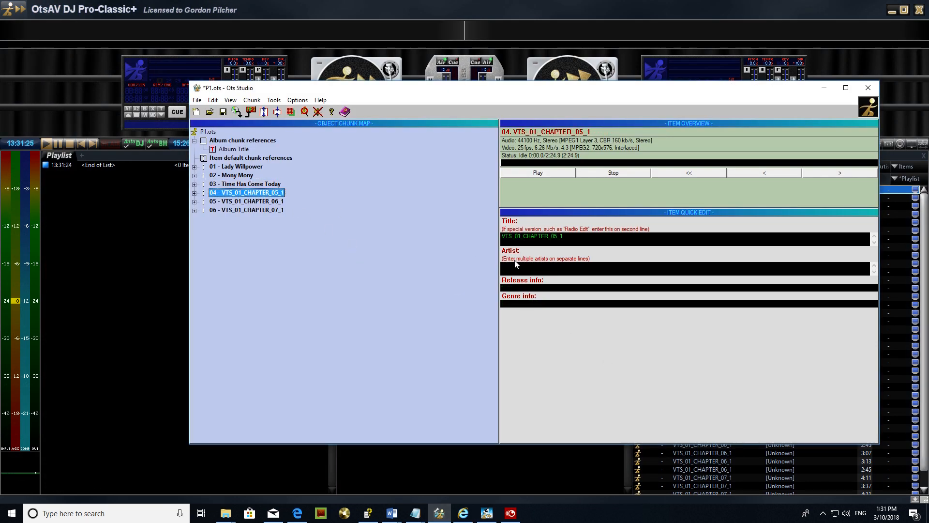
click(516, 265)
right_click(517, 265)
click(532, 305)
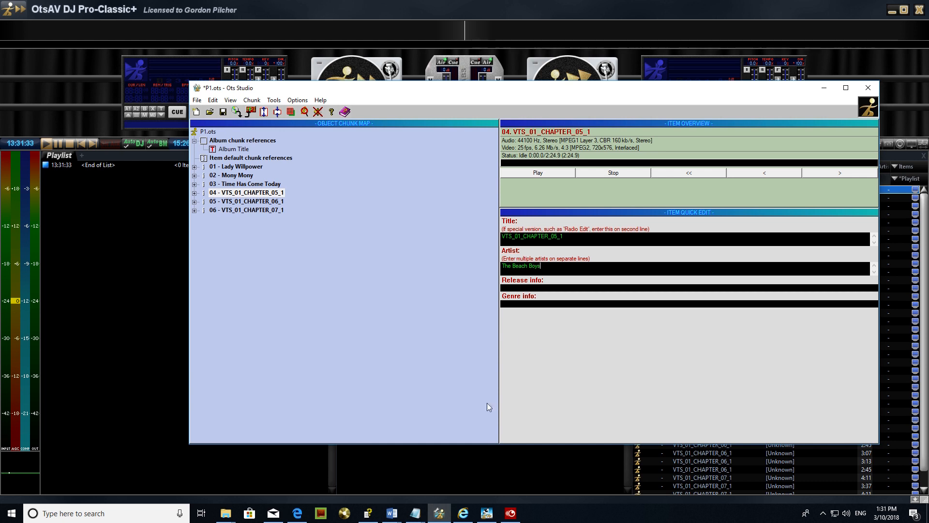
- Search Discogs for The Beach Boys from the Chambers Brothers release page, using text copied from track 4 of the Ed Sullivan tracklist
click(298, 513)
right_click(297, 513)
drag(414, 263, 305, 266)
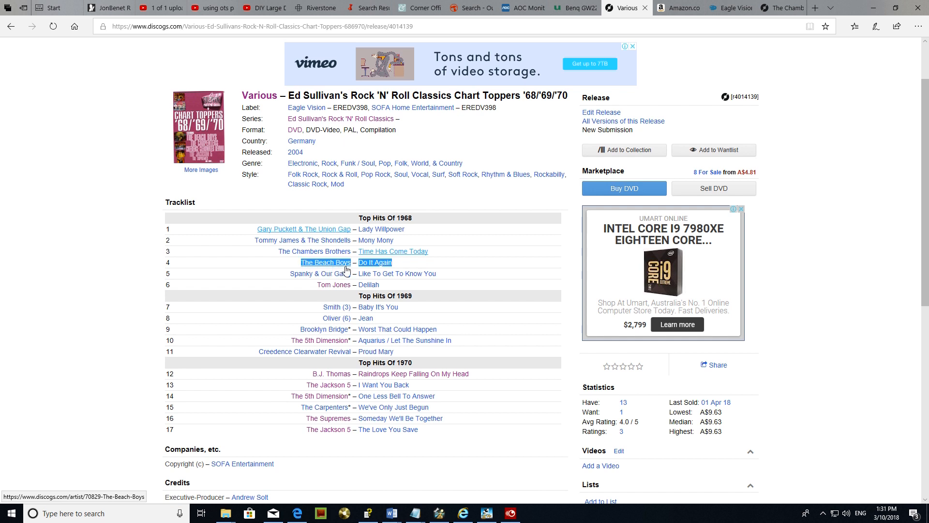
right_click(362, 265)
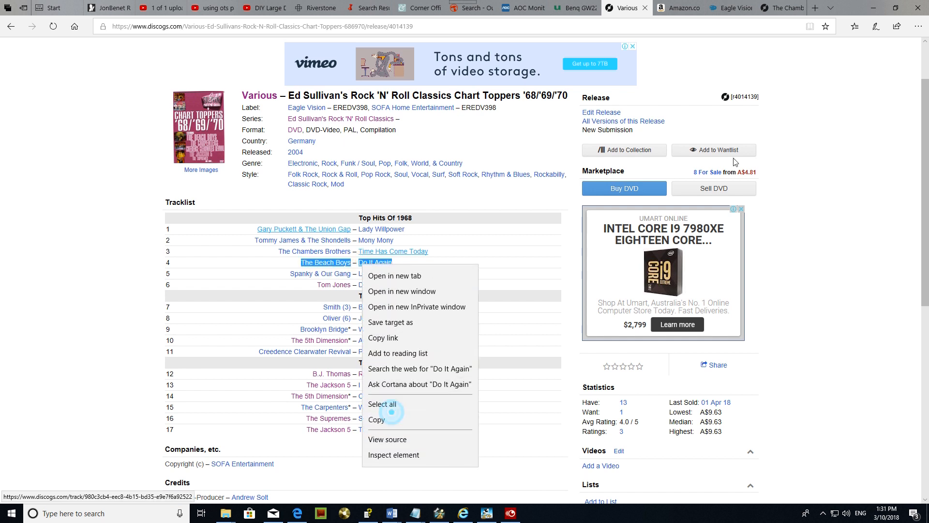
click(769, 12)
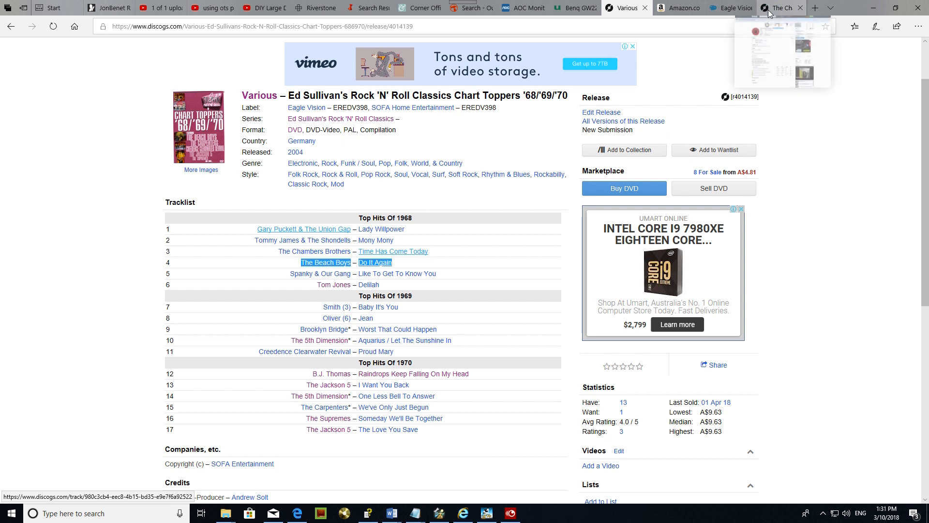
click(769, 11)
click(341, 47)
right_click(341, 47)
click(357, 93)
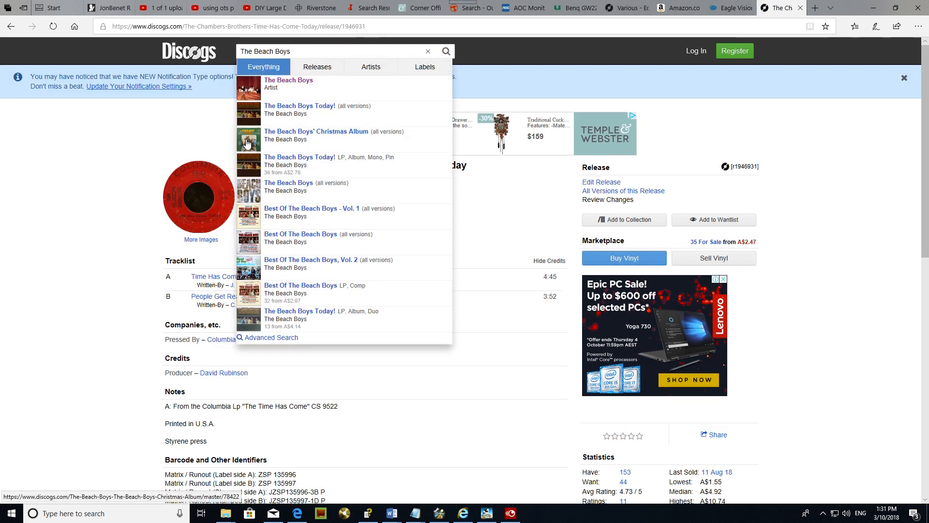
- Switch to the Discogs page of the Ed Sullivan release and copy track 4's artist and title, The Beach Boys – Do It Again
click(621, 14)
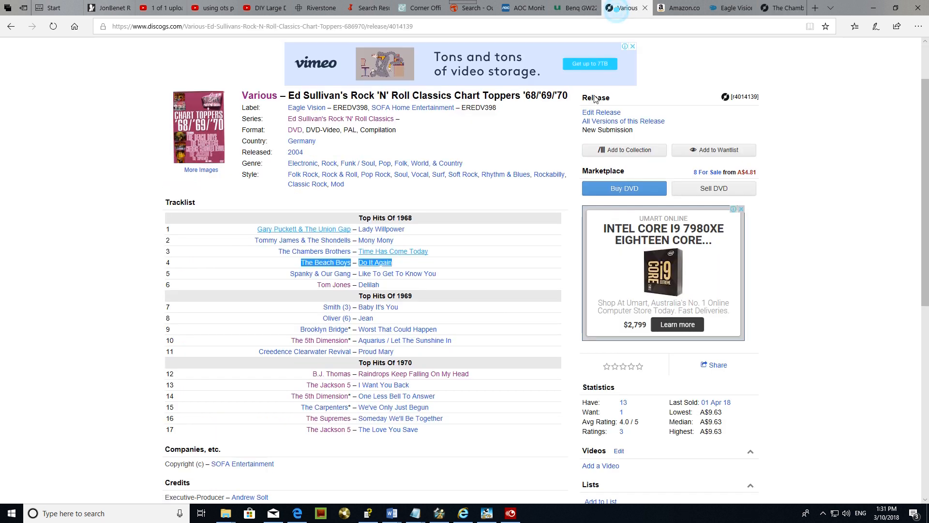
drag(435, 261, 325, 243)
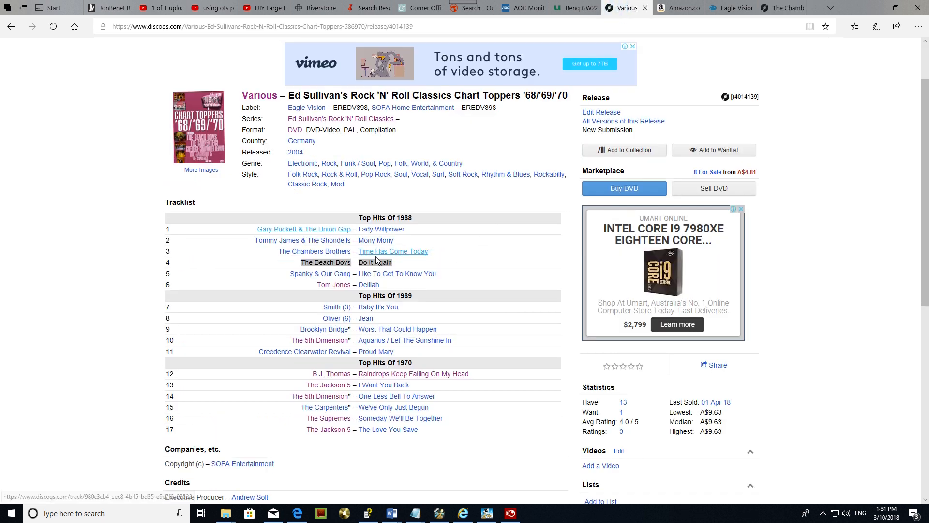
click(397, 262)
drag(398, 264, 300, 266)
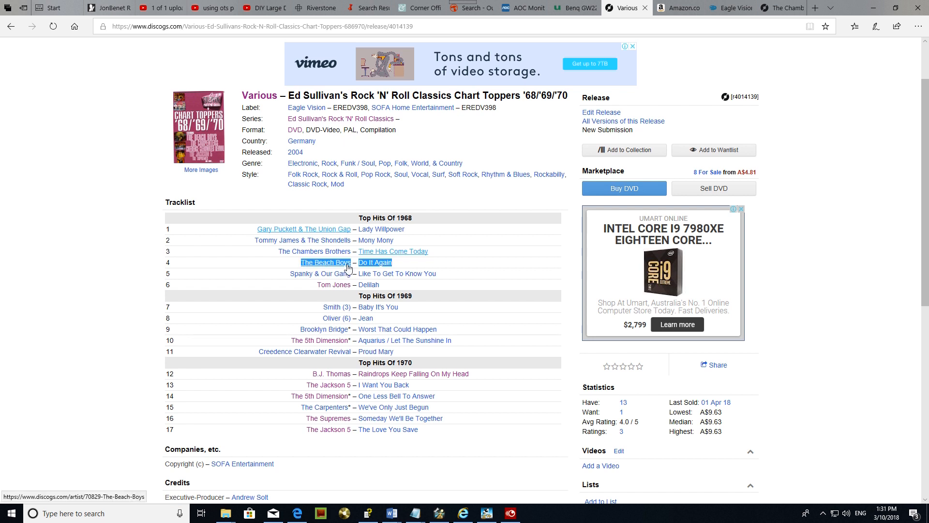
right_click(347, 264)
click(370, 419)
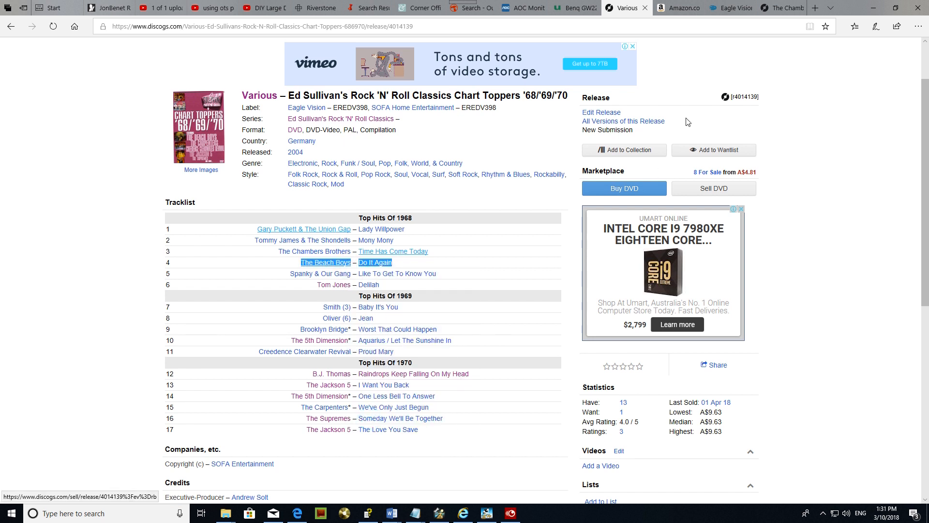
- Replace the Discogs search text with the copied The Beach Boys Do It Again and open the Do It Again 7" single release
click(773, 12)
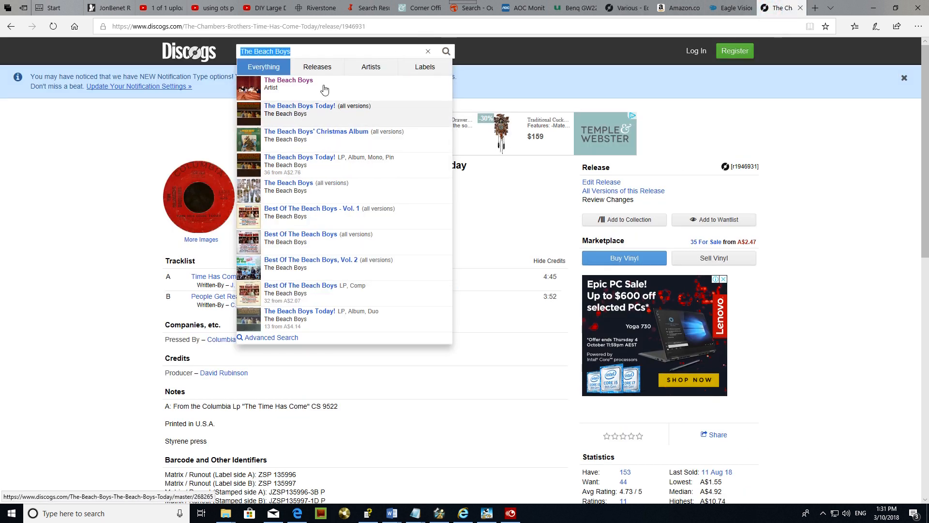
click(427, 52)
right_click(428, 51)
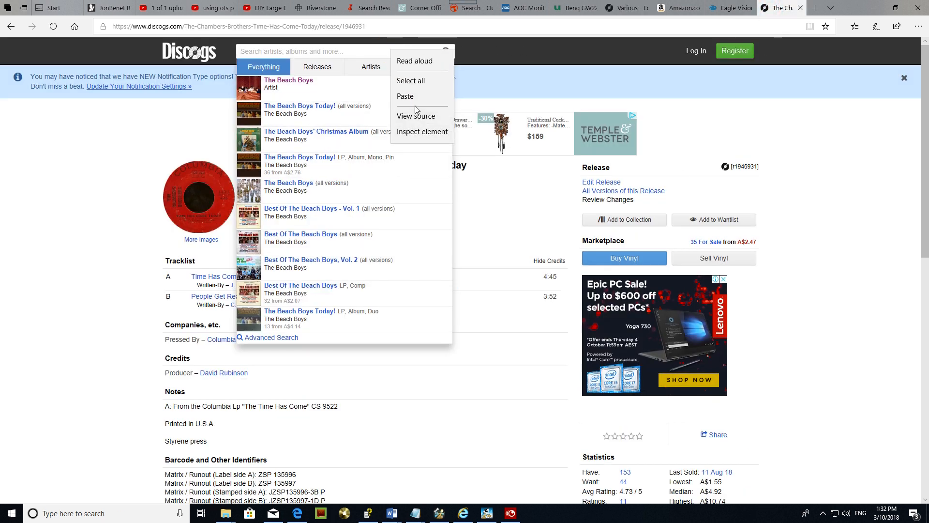
click(405, 96)
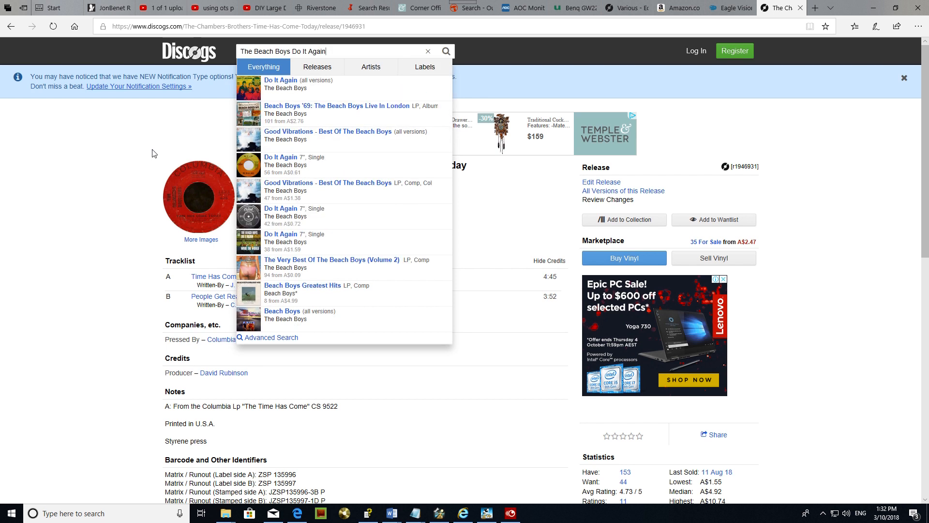
click(328, 162)
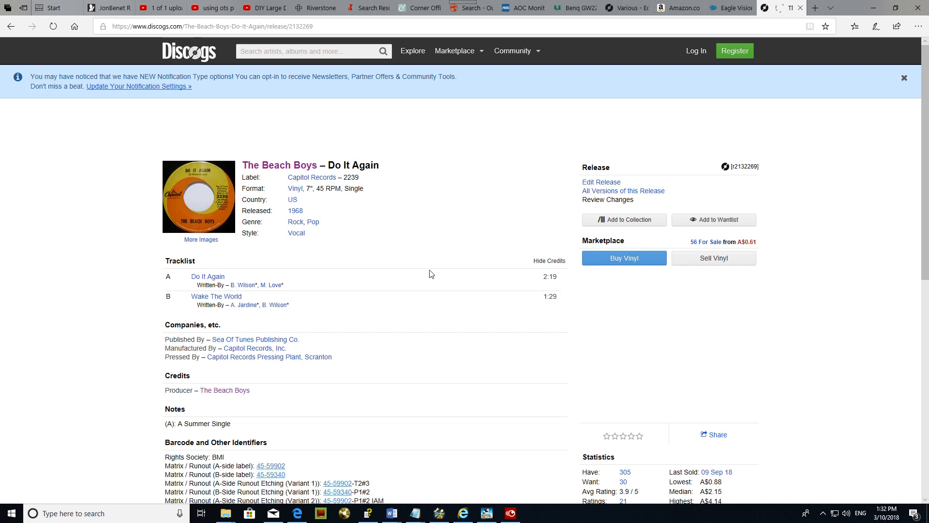
- Copy the genre Rock, Pop from the Do It Again release and try to paste it as item 04's genre in Ots Studio
drag(347, 225, 292, 229)
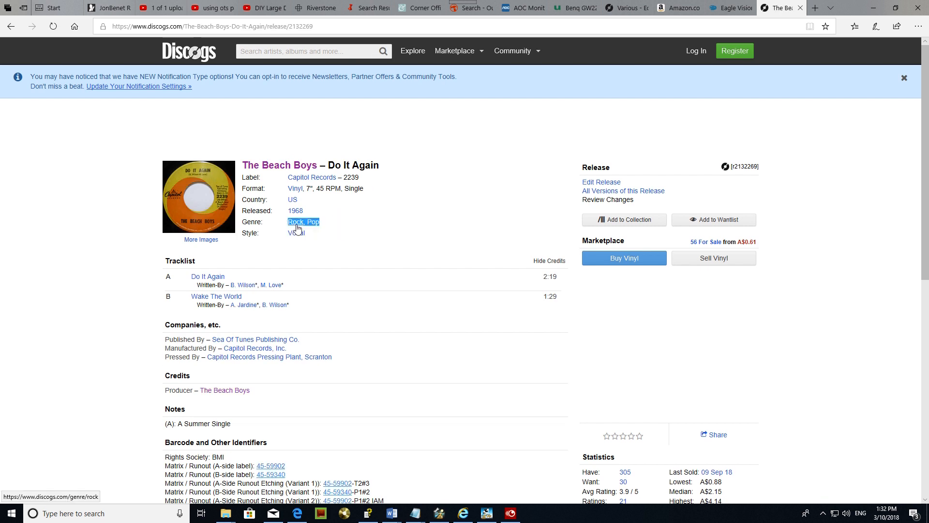
right_click(298, 227)
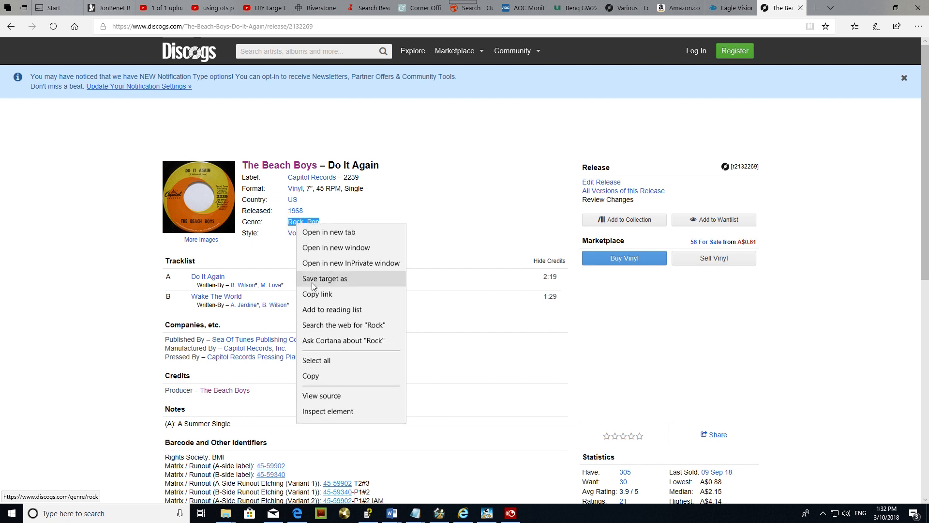
click(312, 376)
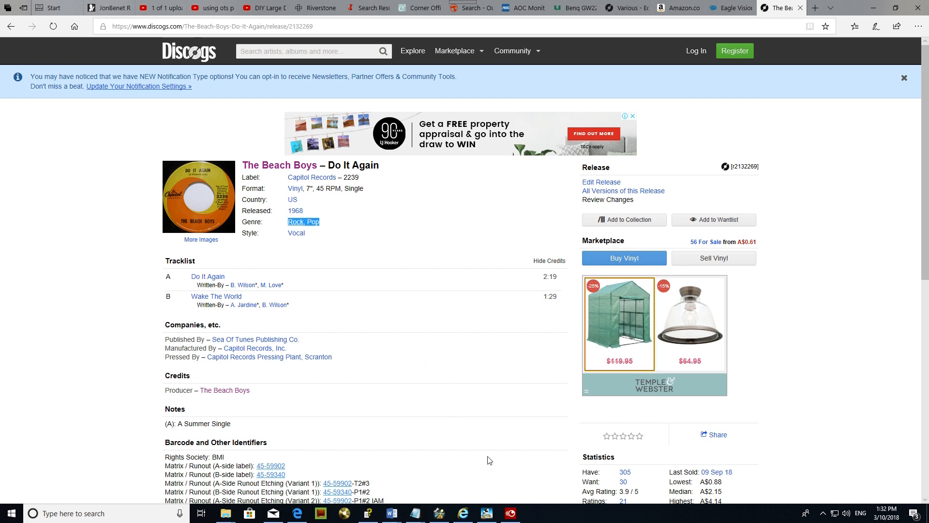
click(487, 512)
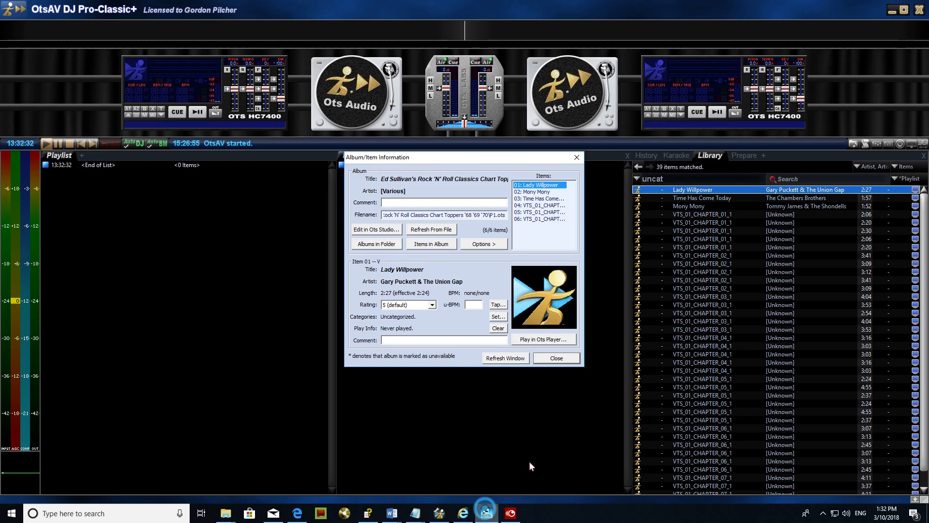
click(439, 512)
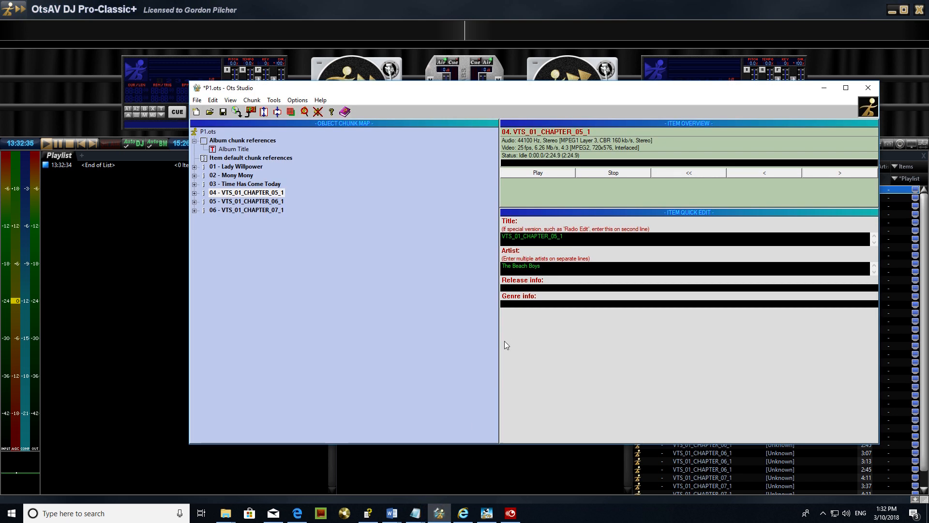
right_click(539, 303)
click(551, 341)
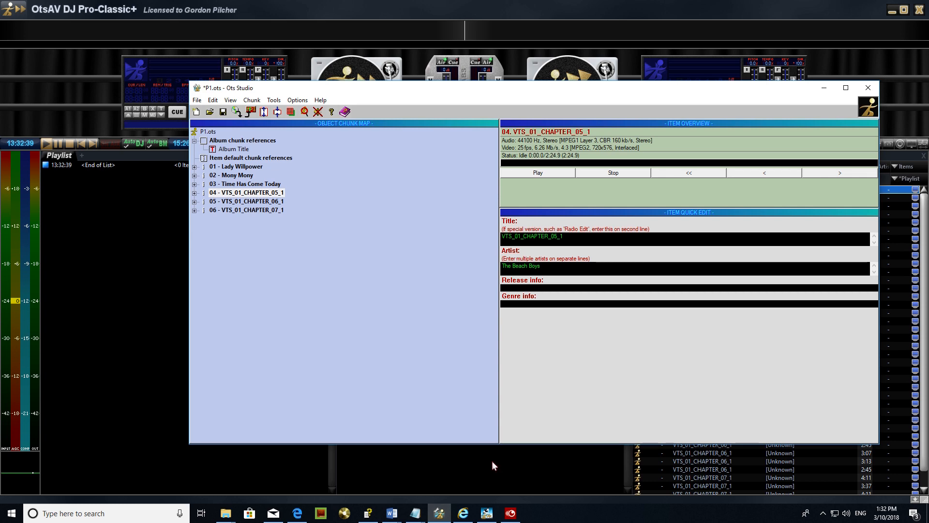
- Return to the Do It Again release on Discogs and copy its genre, Rock, Pop, again
click(297, 513)
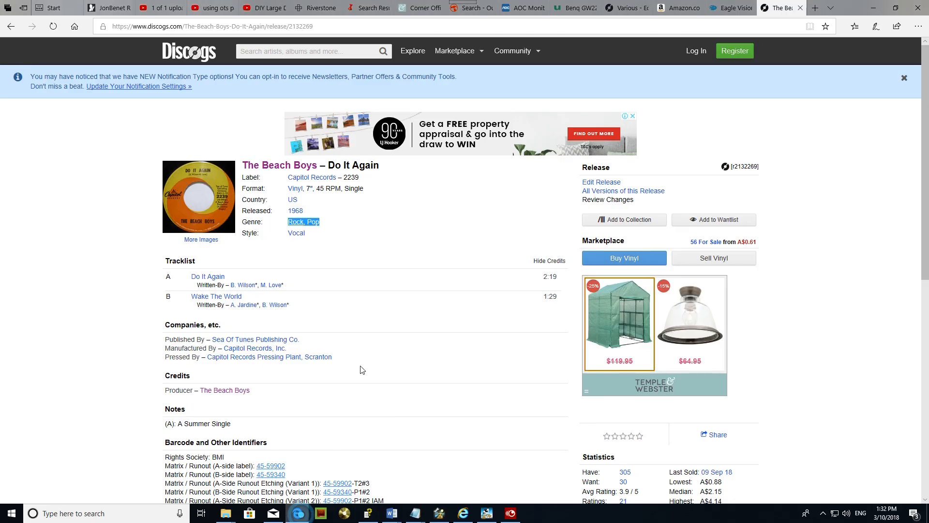
right_click(311, 224)
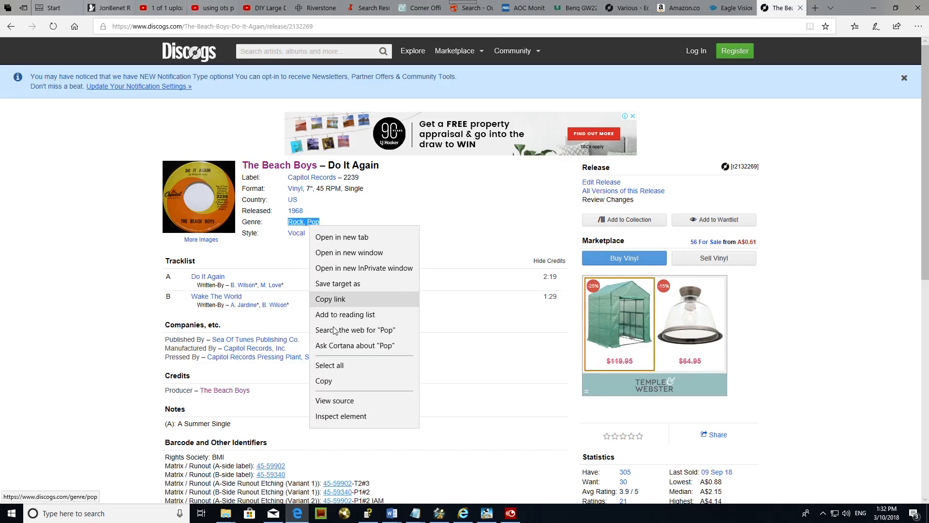
click(336, 381)
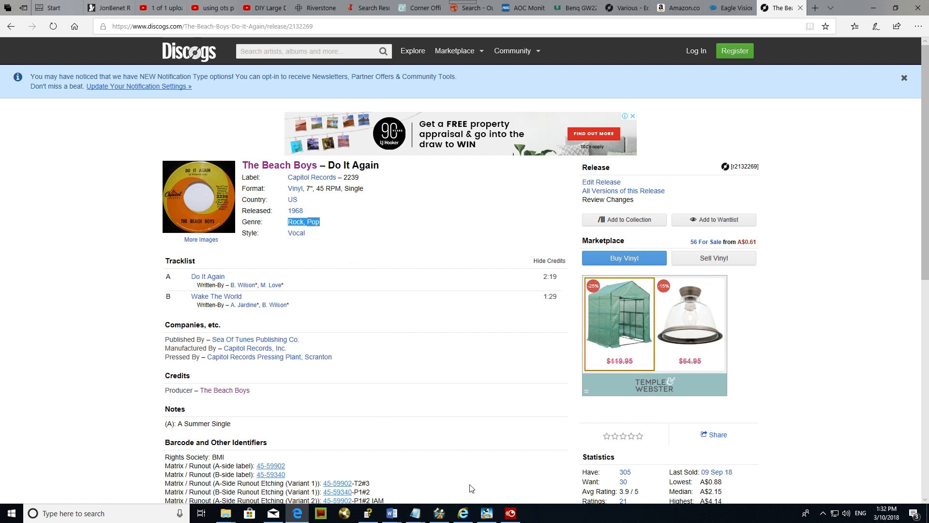
- Switch back to Ots Studio and retry pasting the copied genre into item 04's genre info
click(486, 513)
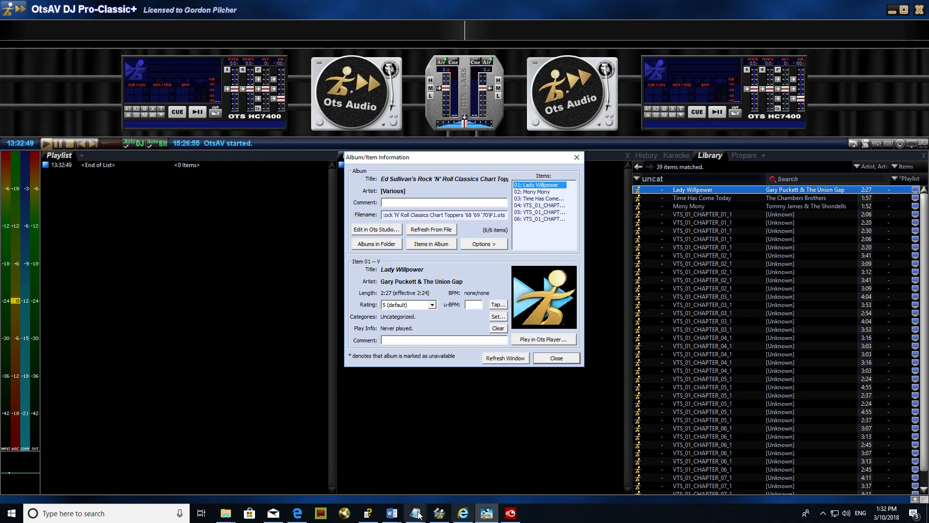
mouse_move(419, 515)
click(416, 467)
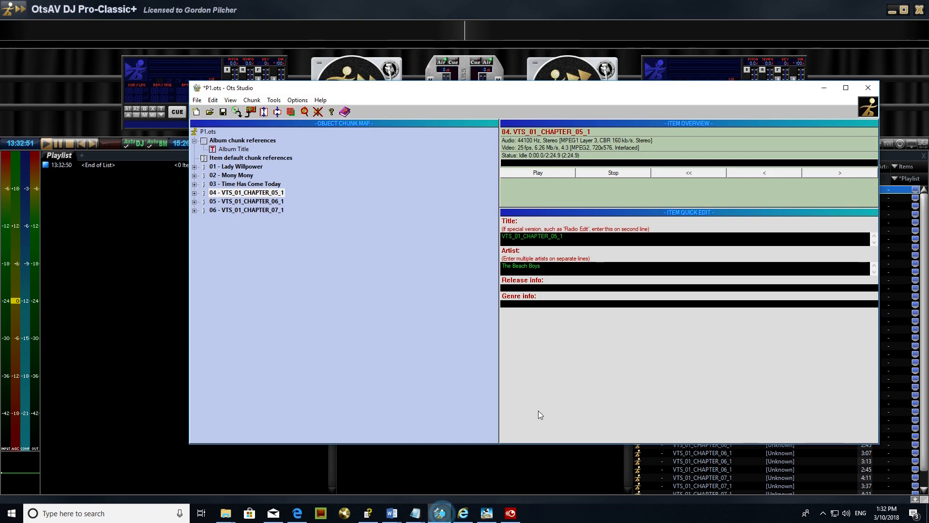
right_click(537, 305)
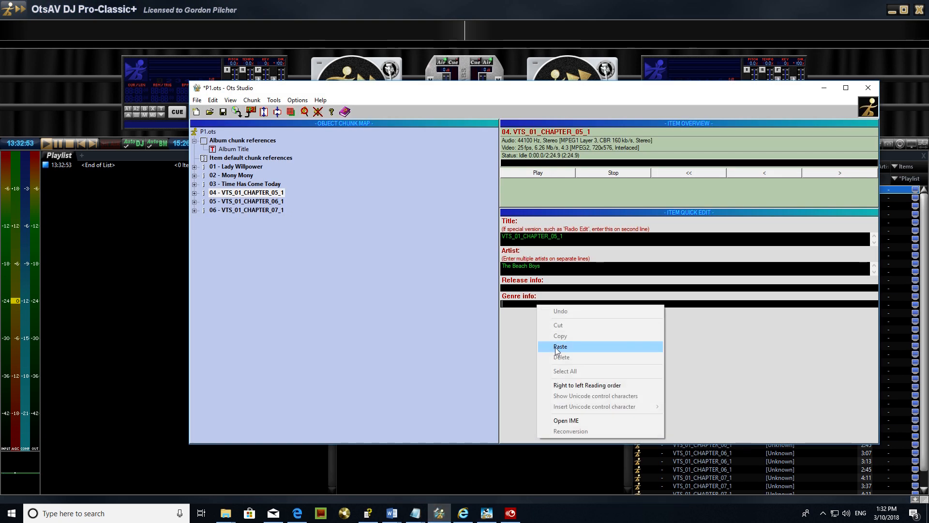
click(559, 346)
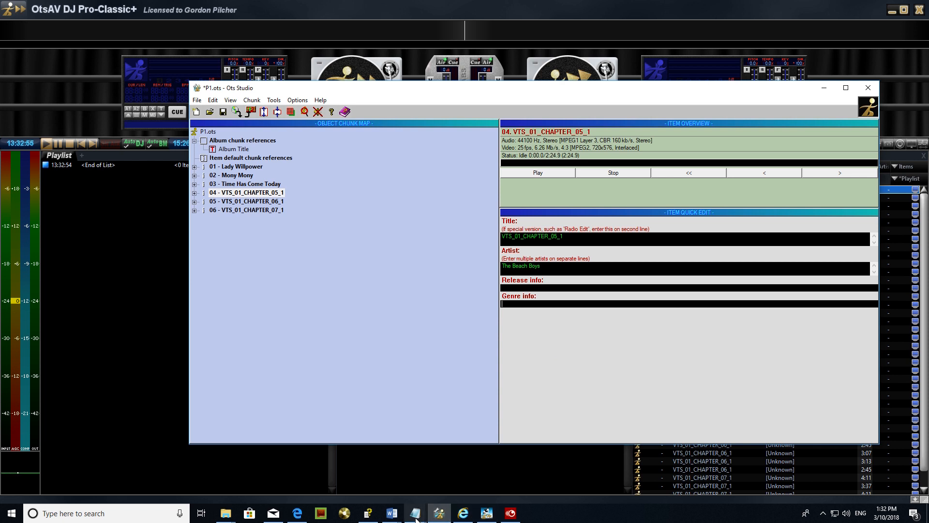
- Switch to Notepad, start a new blank document and paste the copied genre Rock, Pop into it
mouse_move(416, 516)
click(460, 431)
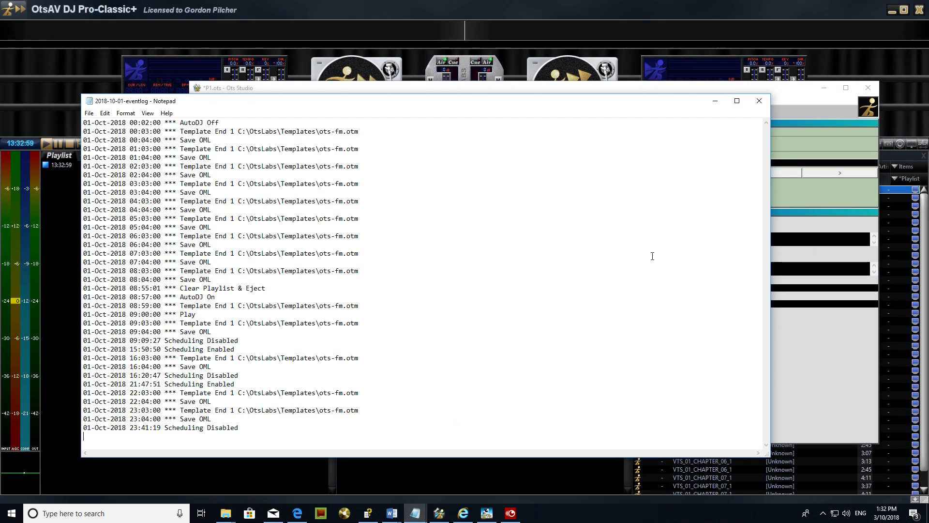
click(87, 114)
click(97, 124)
right_click(332, 220)
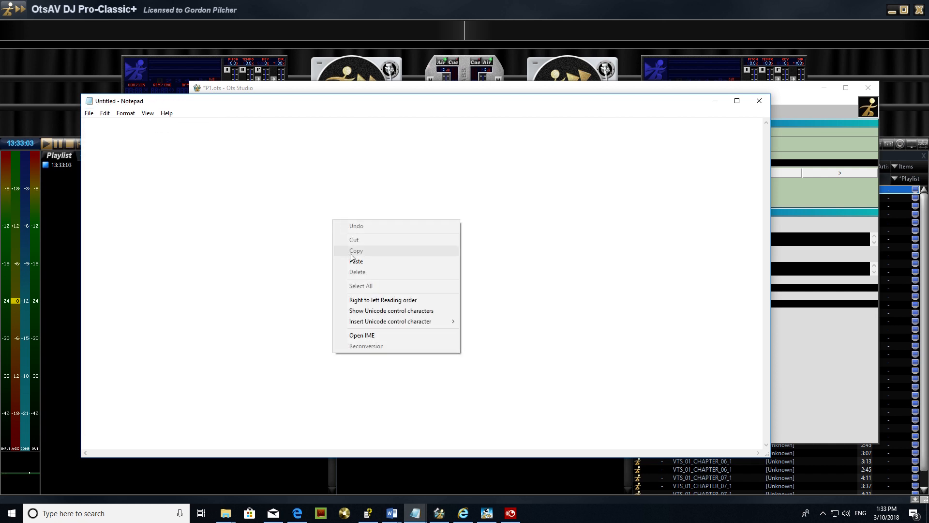
click(357, 263)
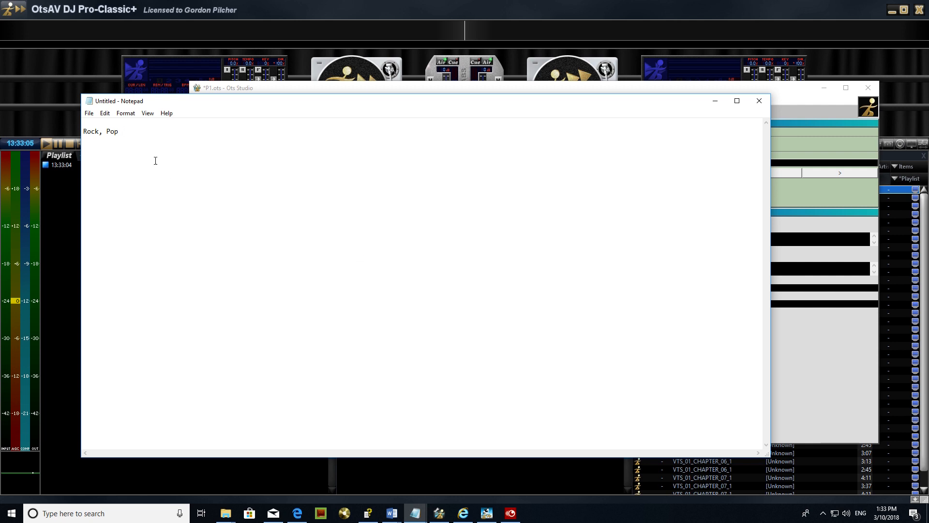
- Copy Rock, Pop as plain text from Notepad and paste it as item 04's genre info in Ots Studio
drag(125, 130, 80, 132)
right_click(109, 134)
click(117, 164)
click(775, 377)
right_click(553, 304)
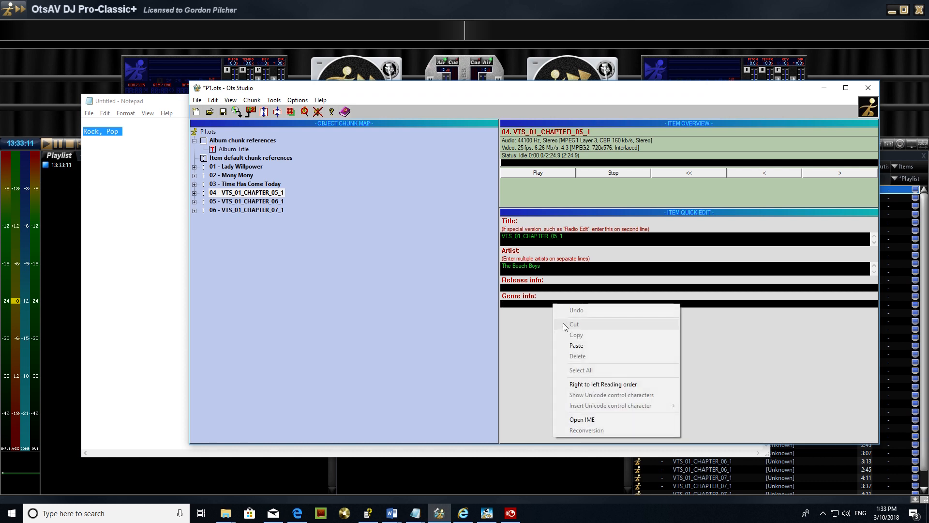
click(576, 345)
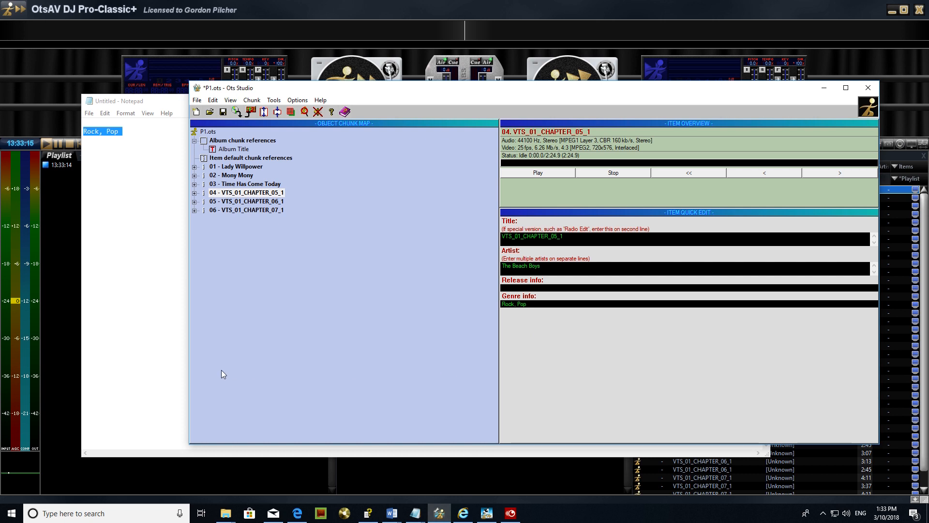
- Switch to the Discogs page of the Ed Sullivan release and copy the year 1968 from the first tracklist heading
click(127, 353)
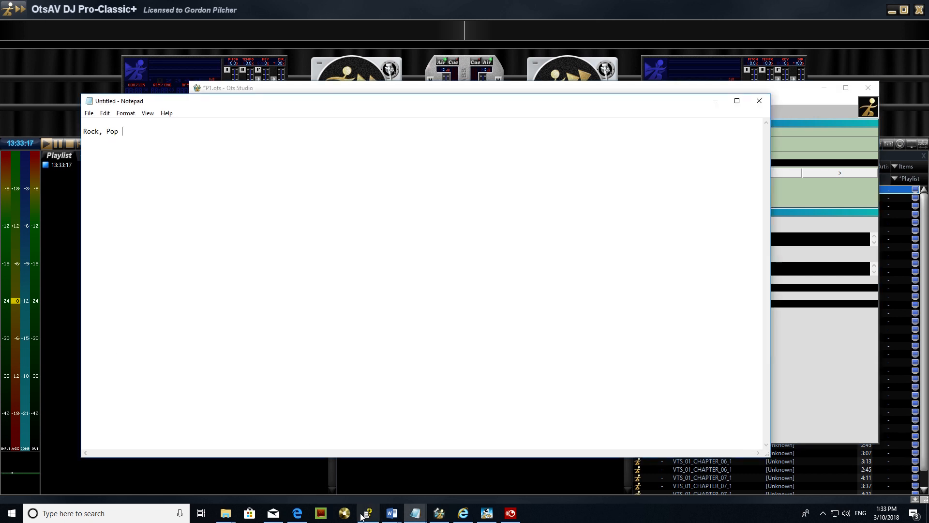
click(297, 513)
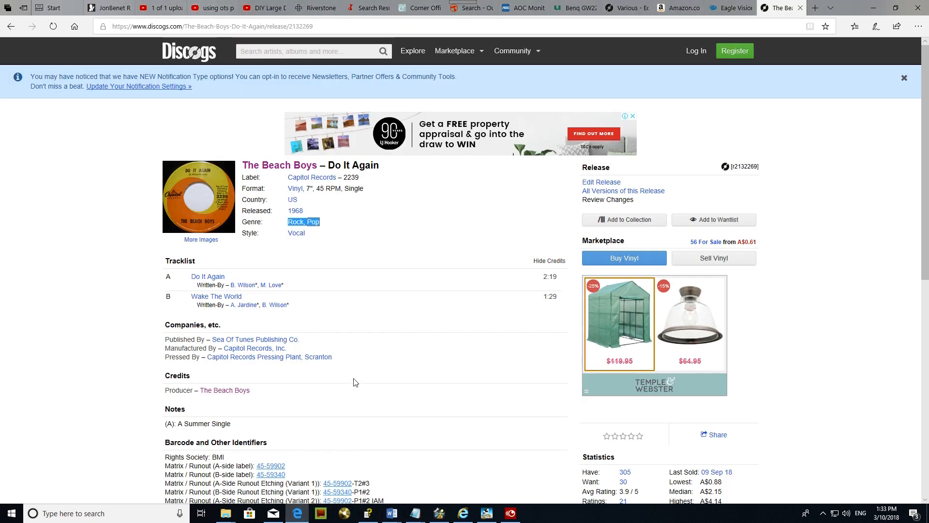
click(627, 7)
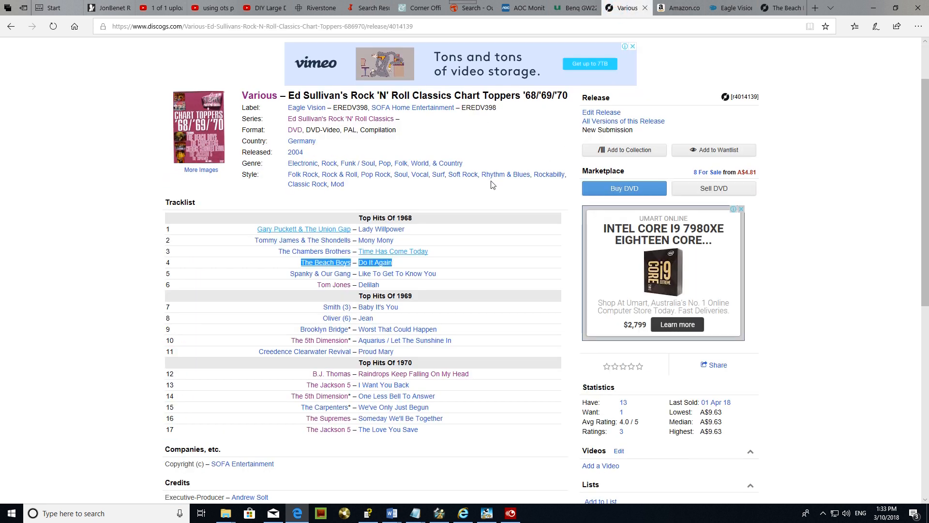
double_click(404, 217)
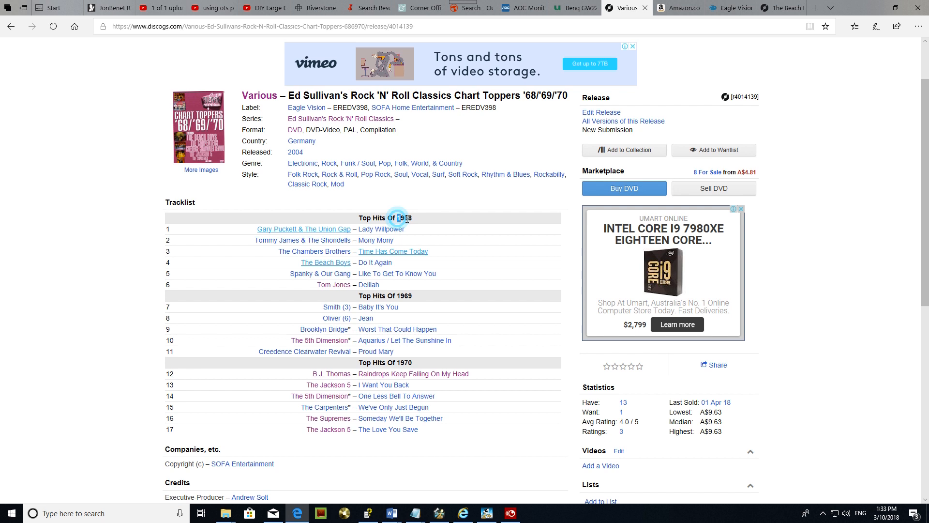
right_click(409, 219)
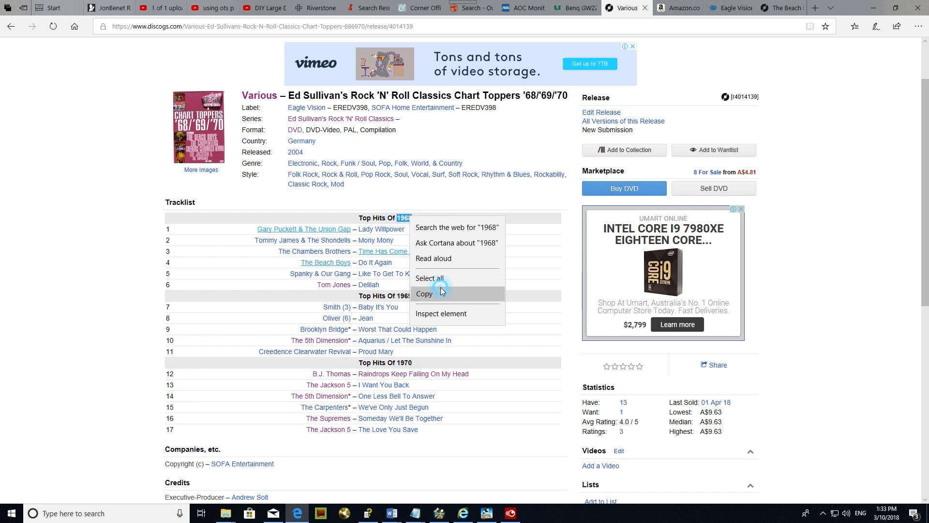
click(438, 292)
- Return to Ots Studio and paste 1968 as the release info of item 04, VTS_01_CHAPTER_05_1
click(486, 512)
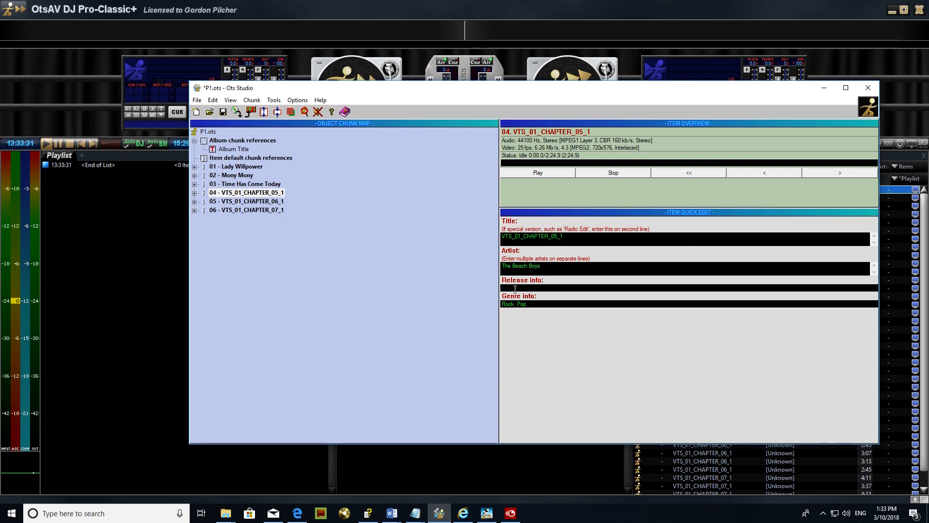
right_click(515, 289)
click(525, 328)
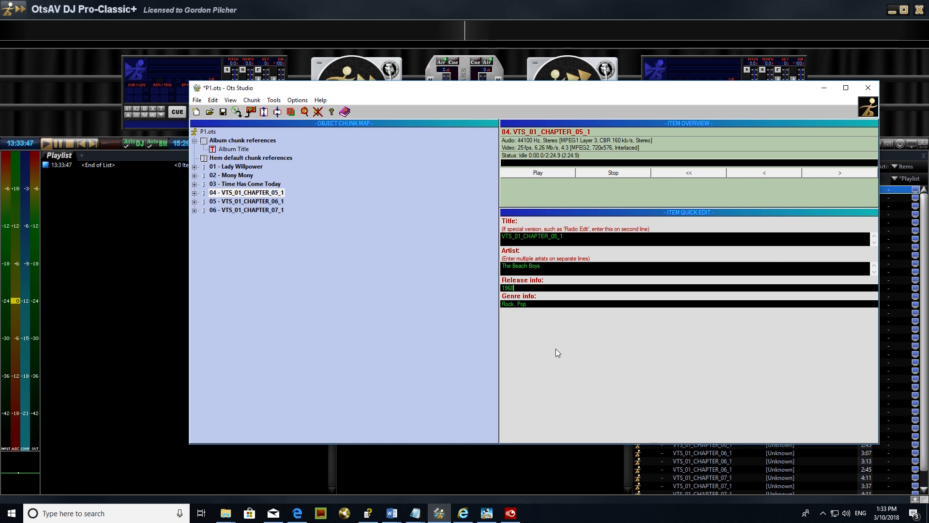
- Switch to the Discogs page of The Beach Boys release and copy the song title Do It Again from its heading
click(533, 461)
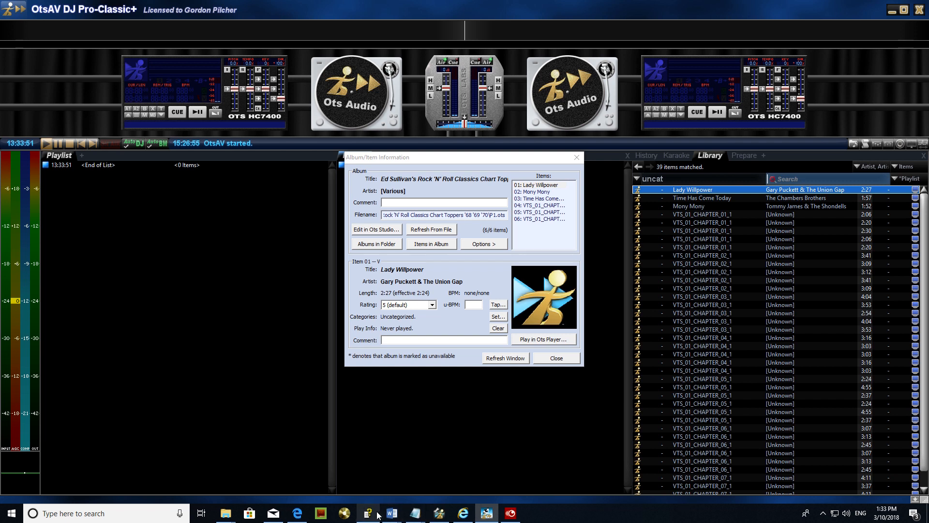
click(297, 513)
click(768, 15)
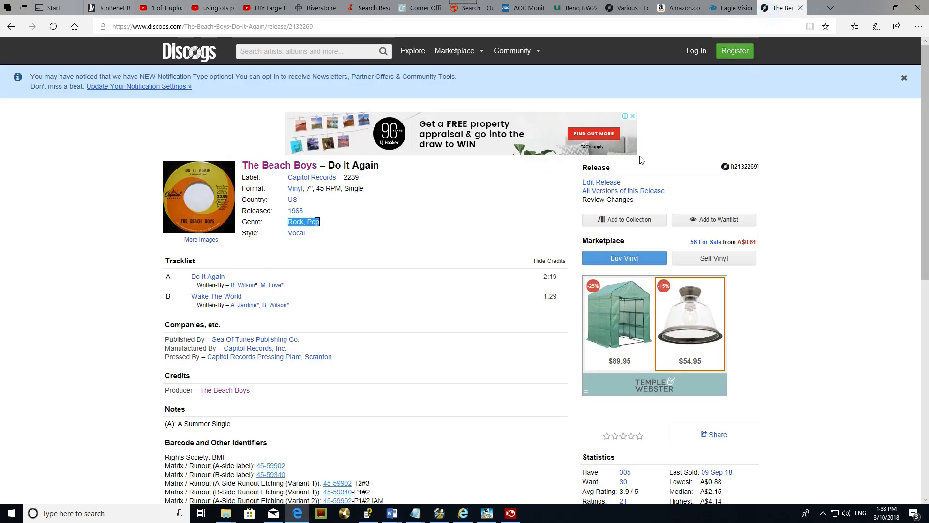
drag(329, 165, 393, 169)
right_click(376, 171)
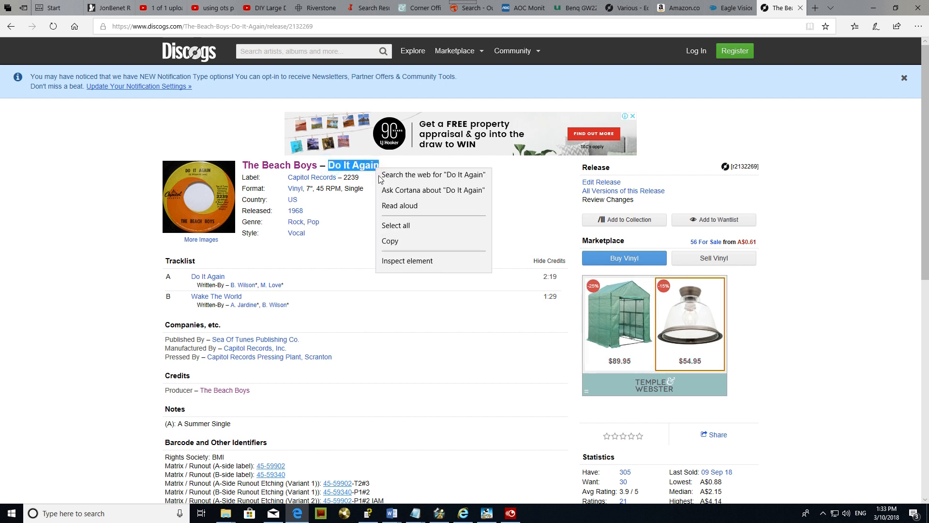
click(395, 241)
- Return to Ots Studio and replace item 04's title with the copied text Do It Again
click(439, 513)
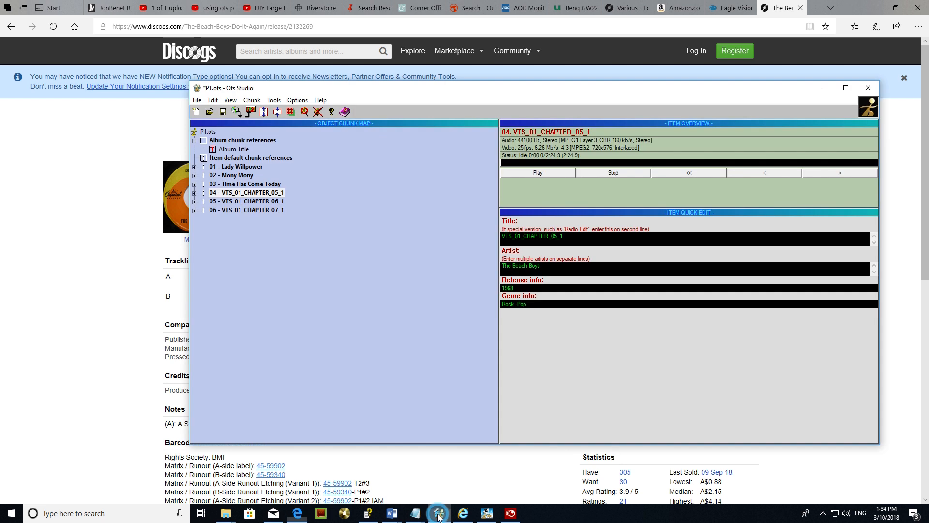
right_click(582, 239)
click(611, 304)
right_click(550, 238)
click(576, 277)
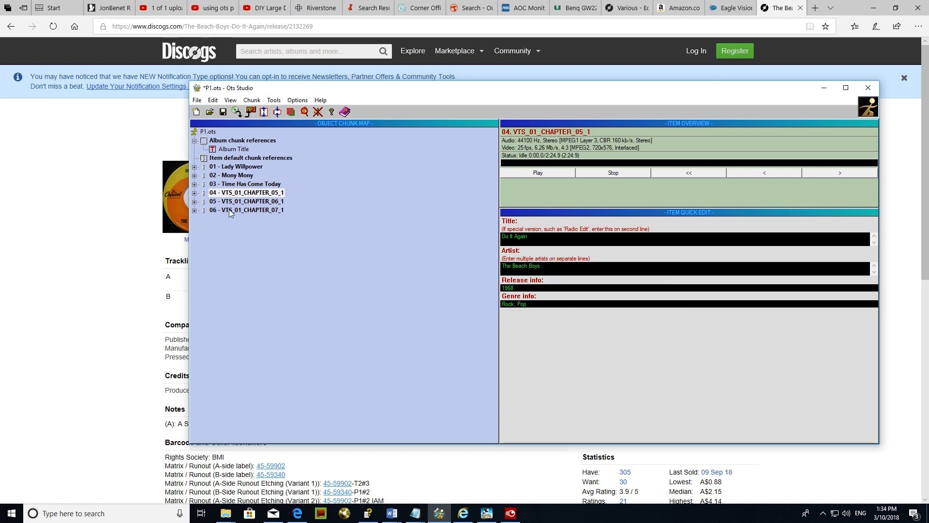
- Preview the opening of item 04, stop it, and display the waveform in the item's Audio Control Info
click(547, 173)
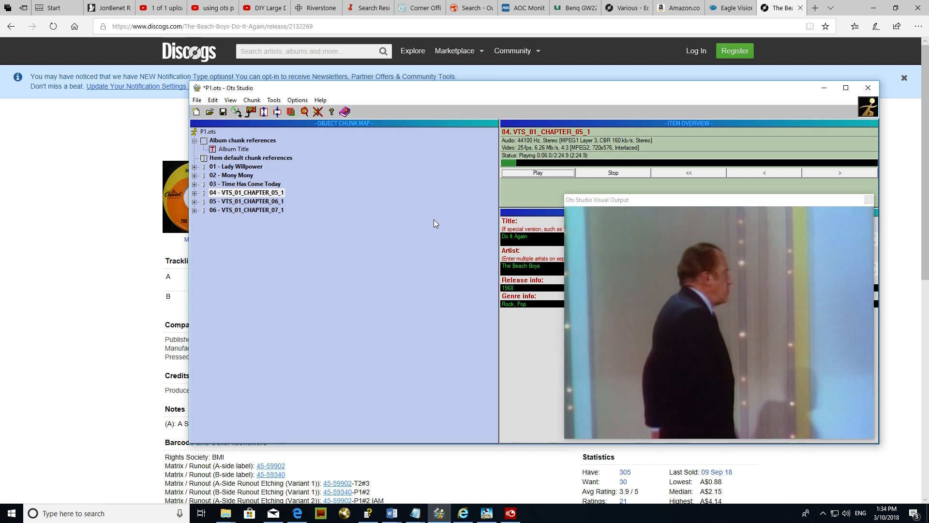
click(616, 172)
click(195, 193)
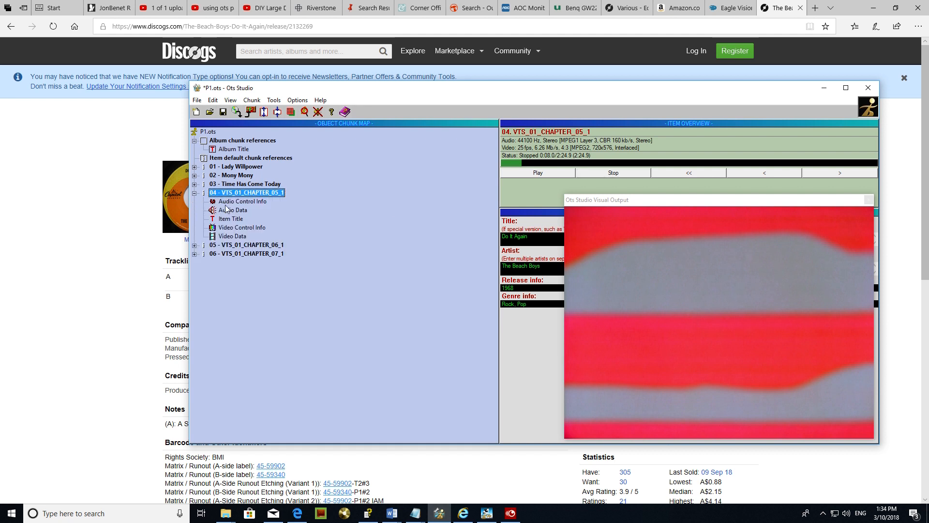
click(244, 202)
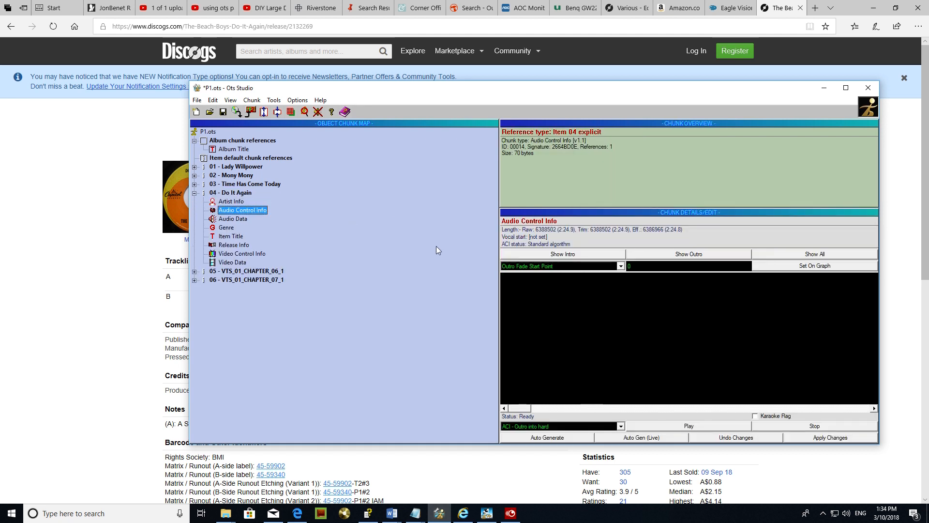
click(787, 254)
- Audition the start of Do It Again and set its Intro Trim Point on the graph at about 357376
click(613, 346)
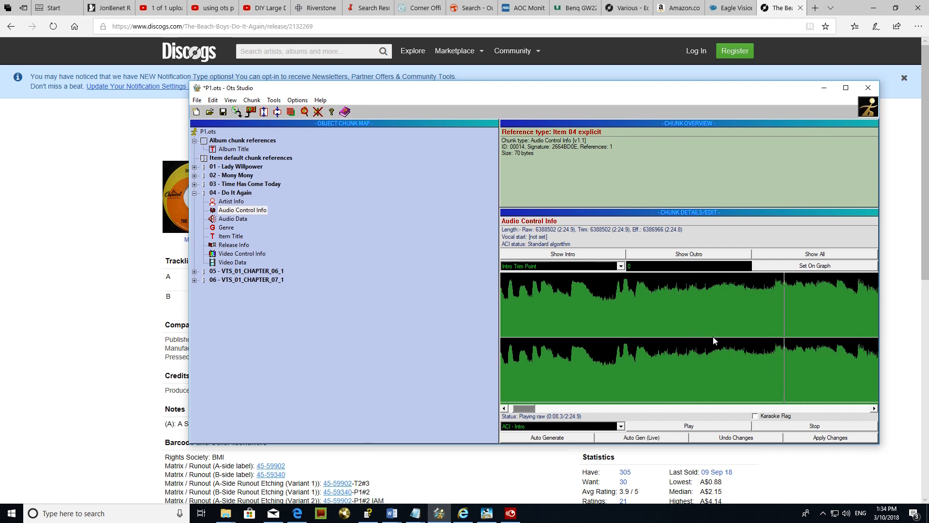
click(606, 367)
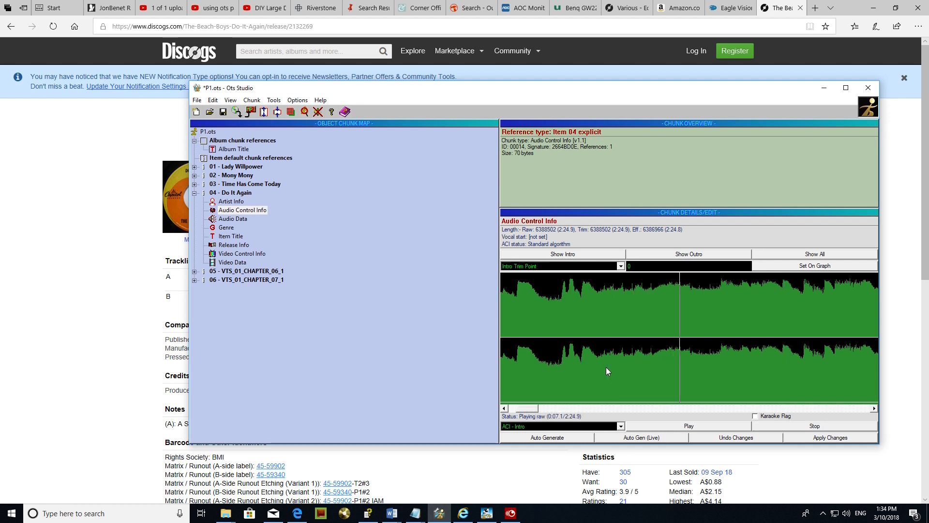
click(775, 424)
click(778, 266)
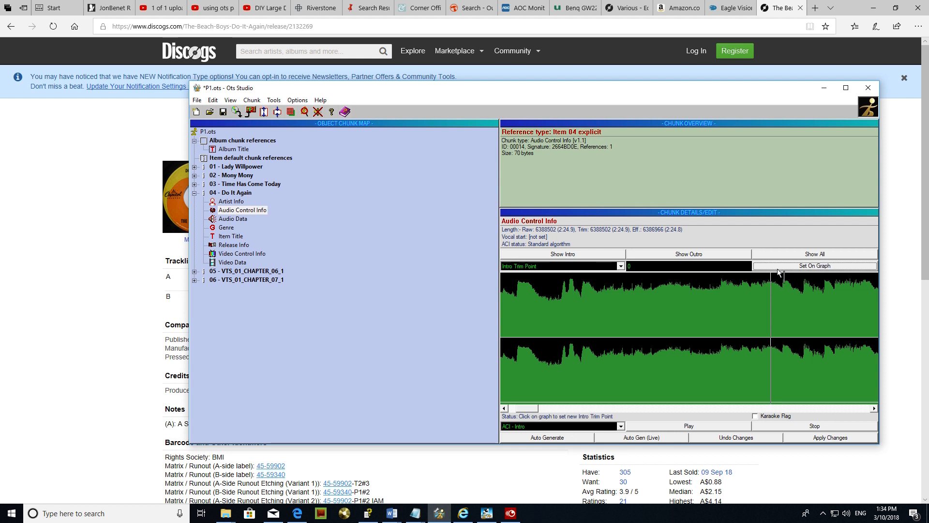
click(721, 285)
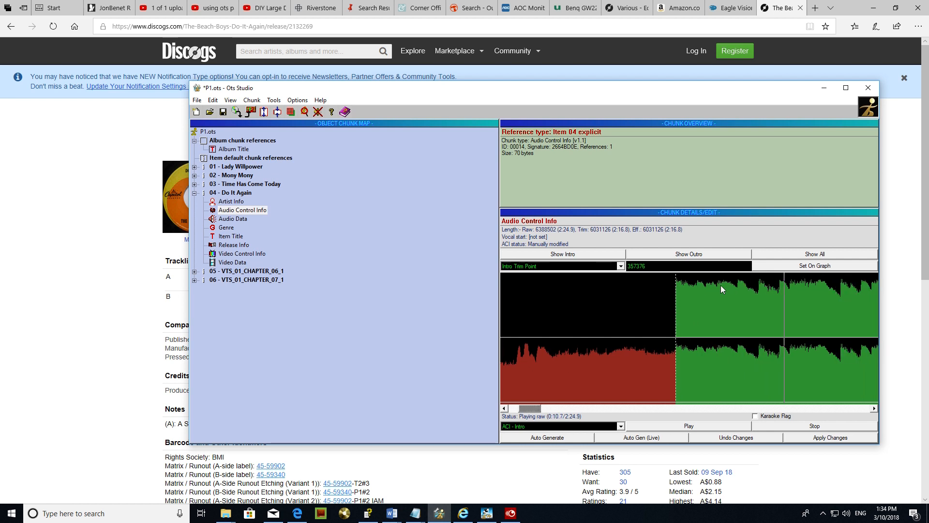
- Audition the trimmed intro of Do It Again in the ACI - Intro after hard playback mode
click(795, 259)
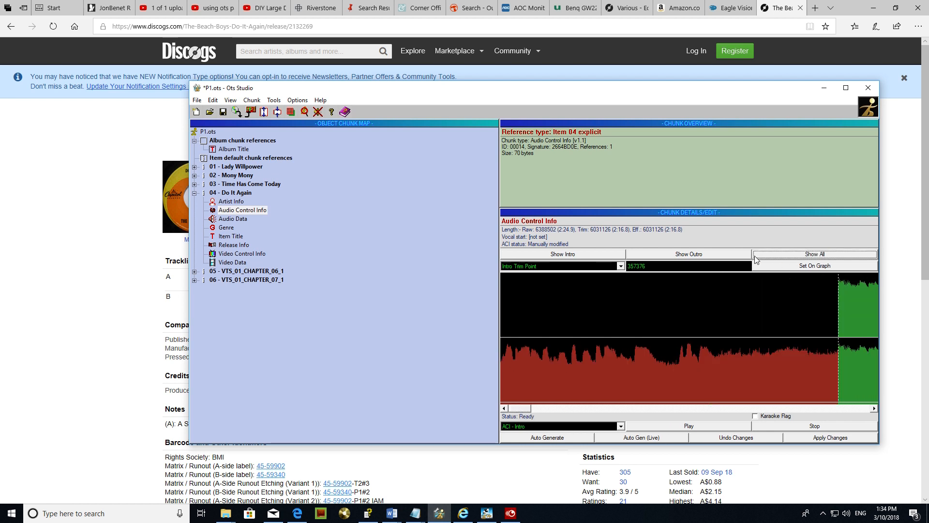
click(620, 425)
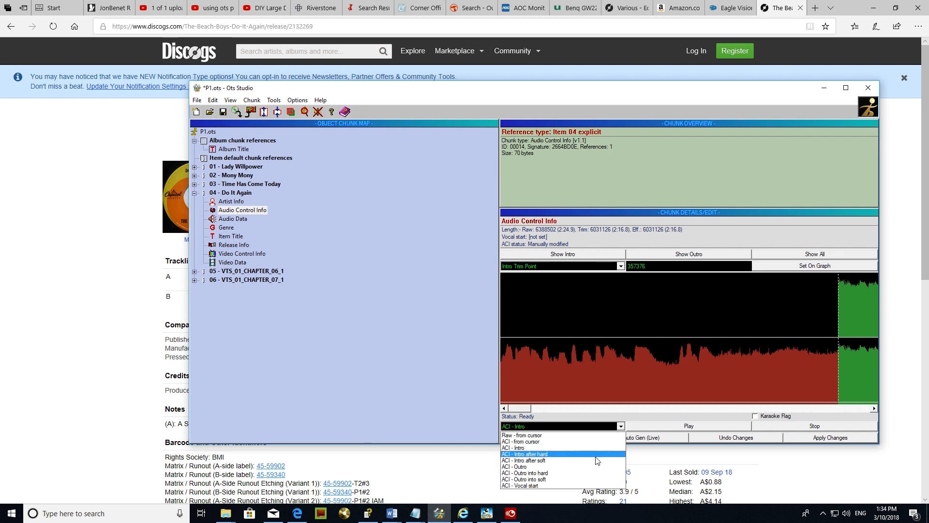
click(556, 454)
click(640, 424)
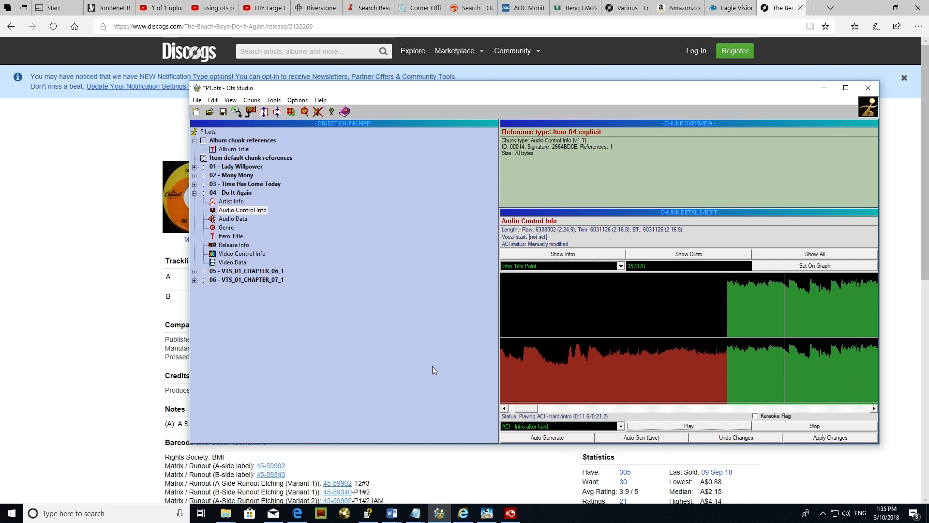
- Audition the trimmed intro of Do It Again in the ACI - Intro after soft playback mode
click(564, 426)
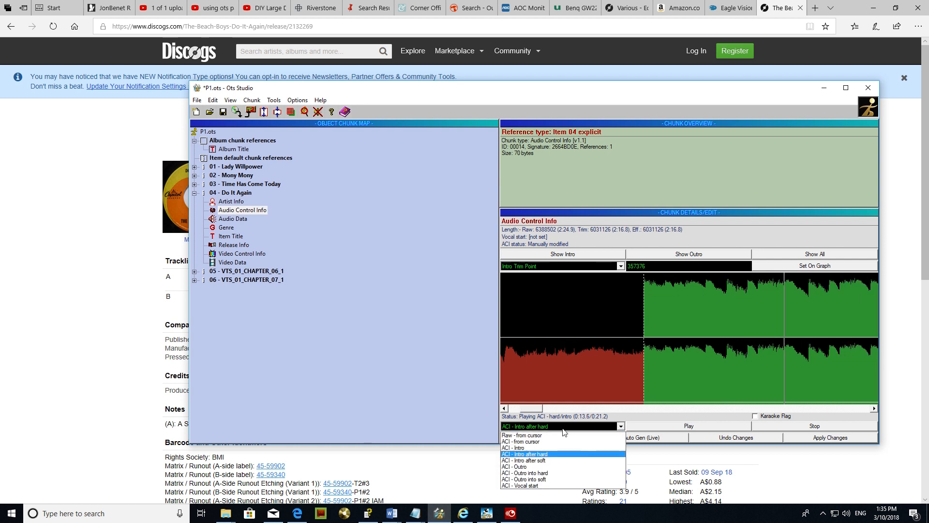
click(561, 461)
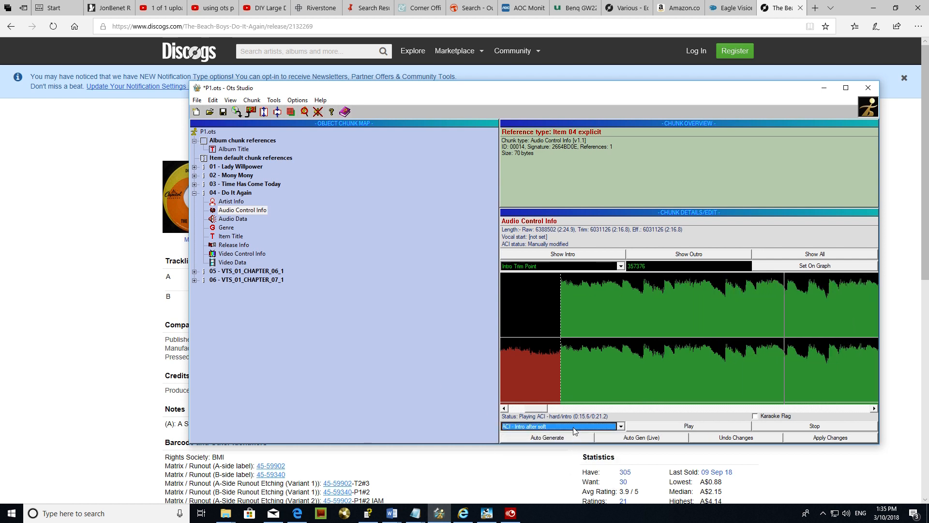
click(575, 430)
click(560, 460)
click(670, 427)
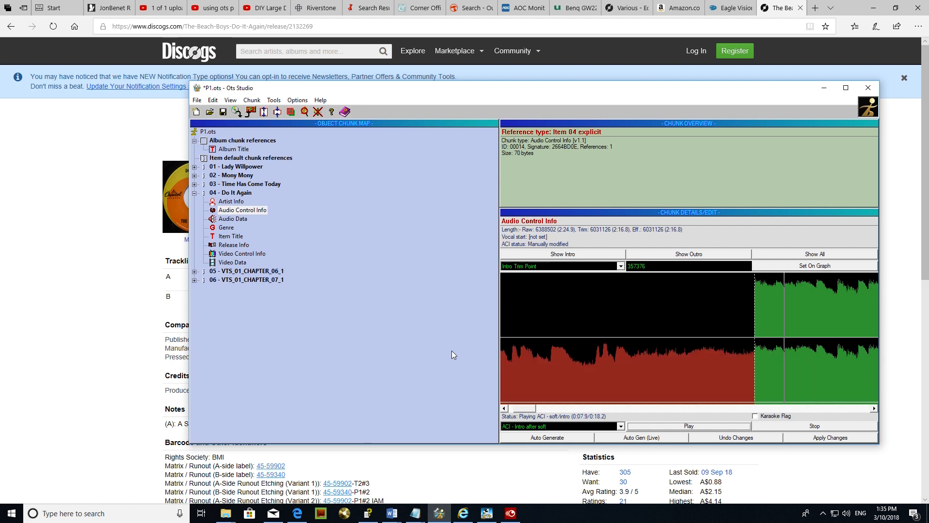
- Audition the outro of Do It Again, set its Outro Trim Point on the graph at about 6023680, and replay the ending
click(760, 255)
click(695, 255)
click(704, 425)
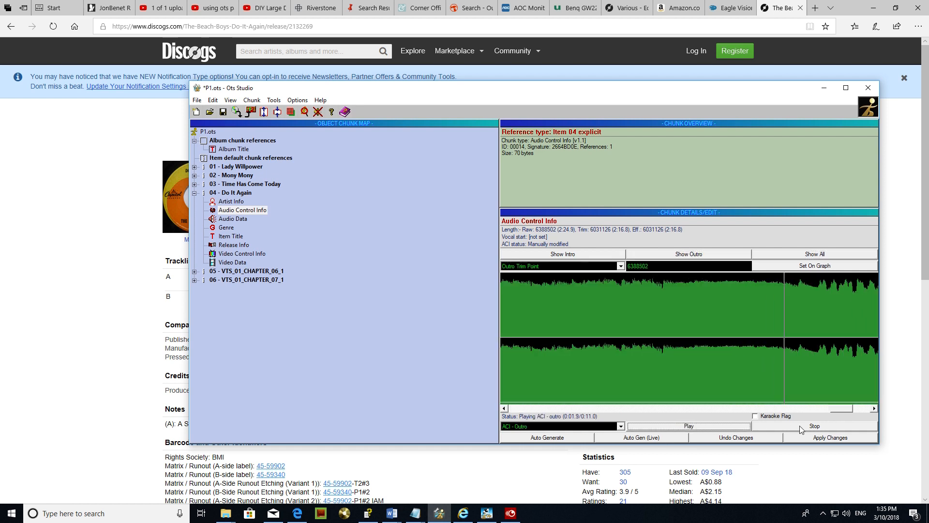
click(818, 268)
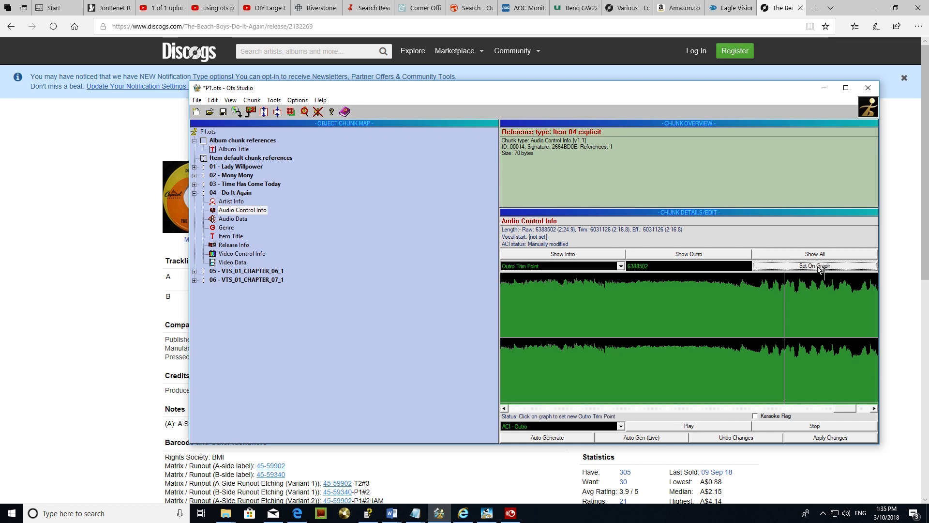
click(760, 287)
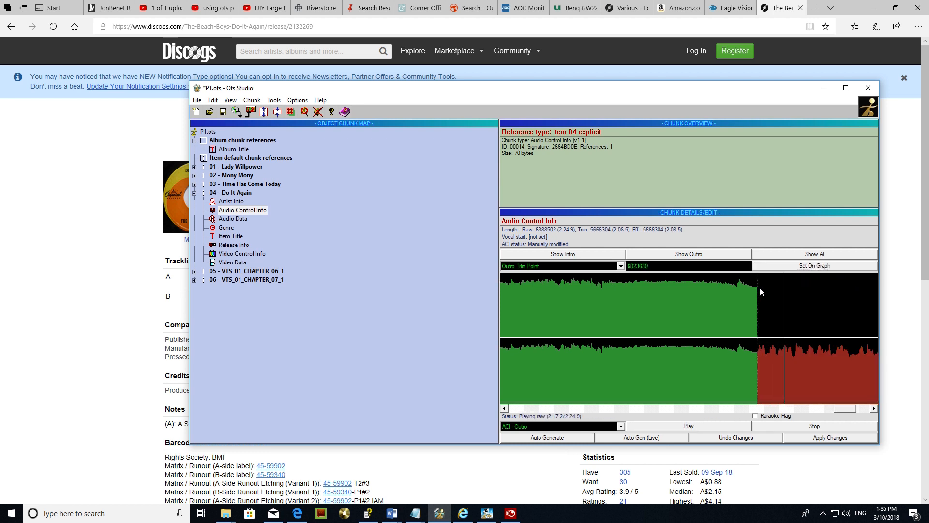
click(796, 422)
click(628, 358)
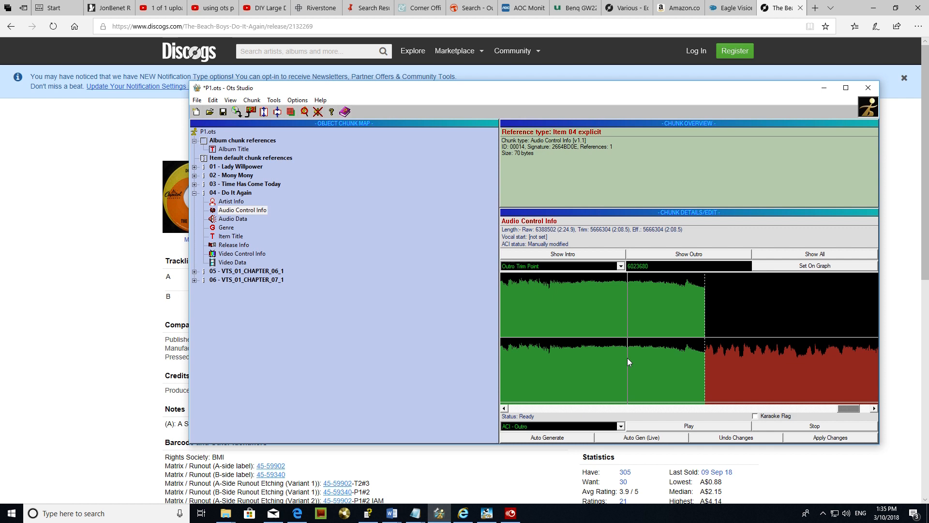
click(772, 426)
- Set the Outro Reference Point of Do It Again on the graph shortly before the outro trim
click(619, 266)
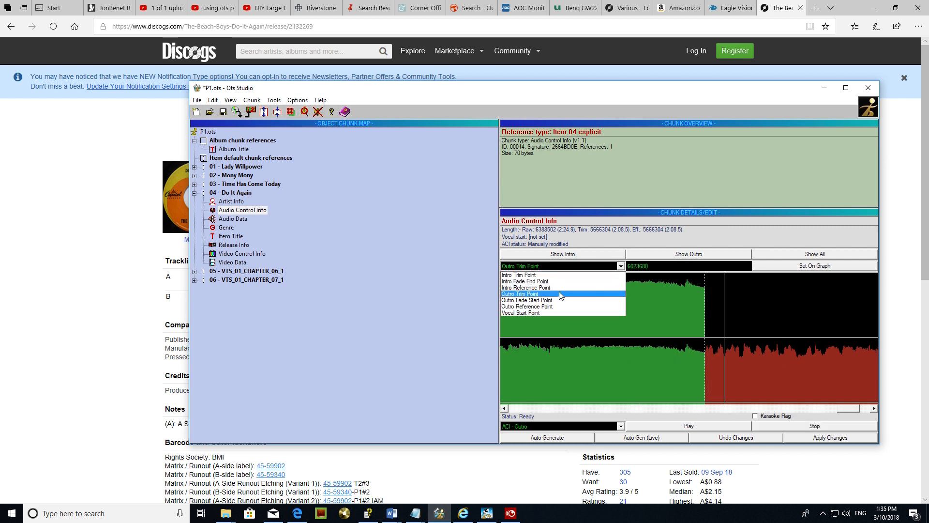
click(563, 306)
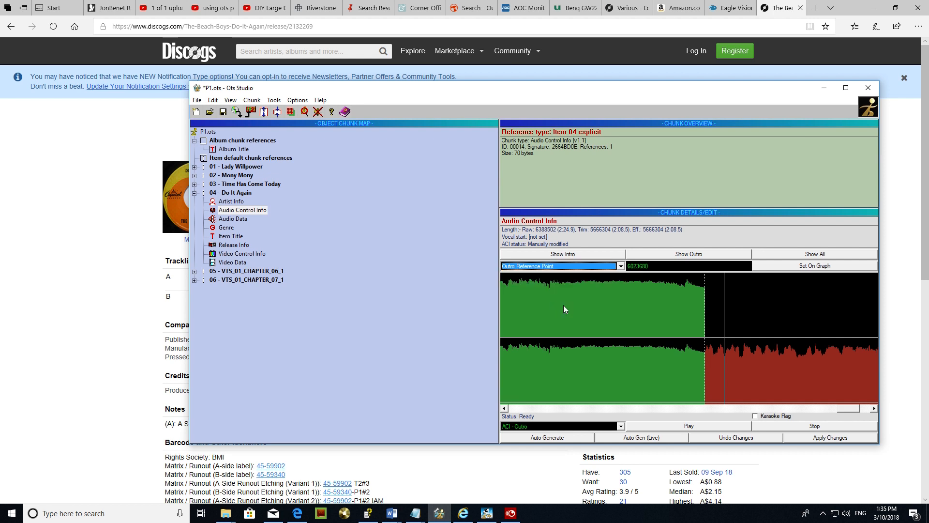
click(779, 267)
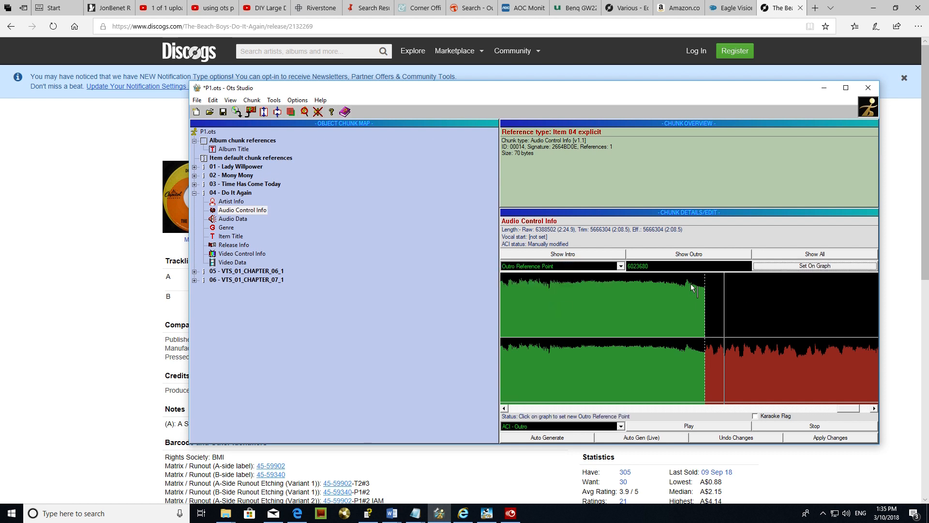
- Place the outro reference point of Do It Again at about 6008832 and the outro fade start point at about 14848
click(690, 283)
click(620, 266)
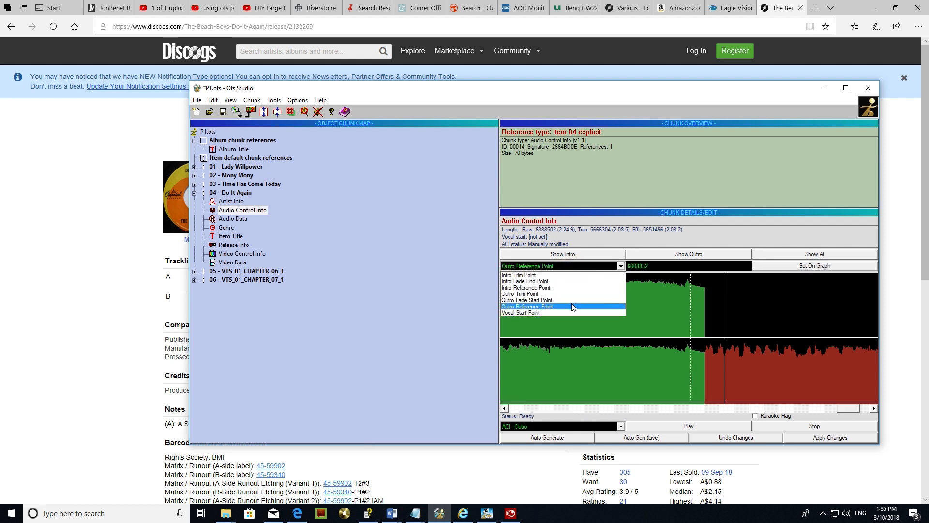
click(557, 300)
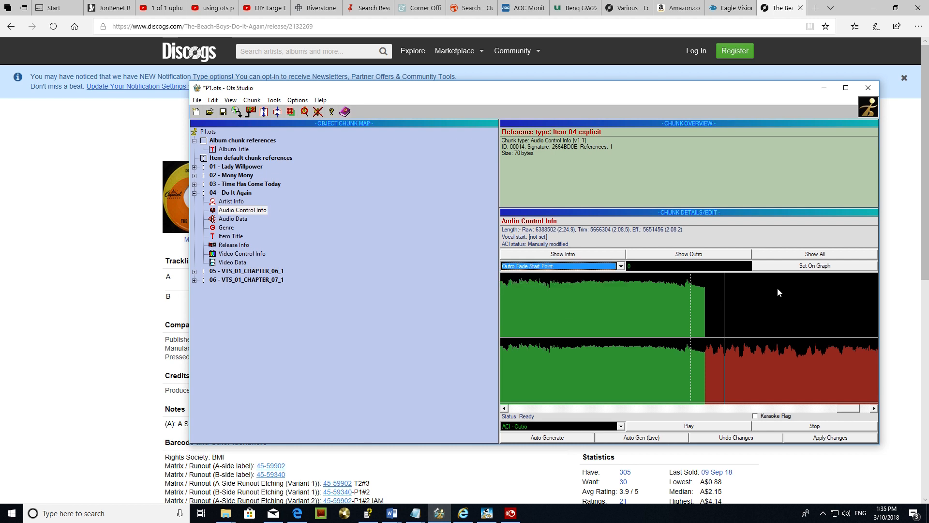
click(783, 267)
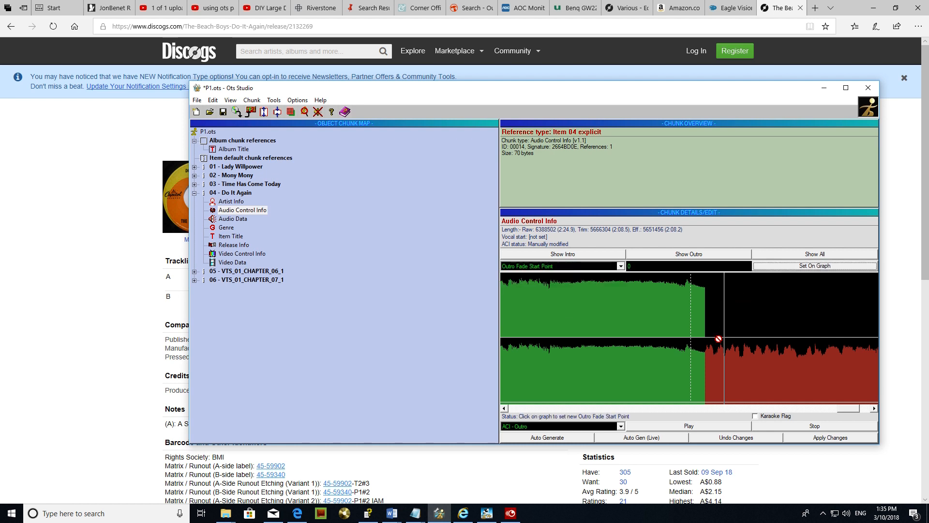
click(690, 347)
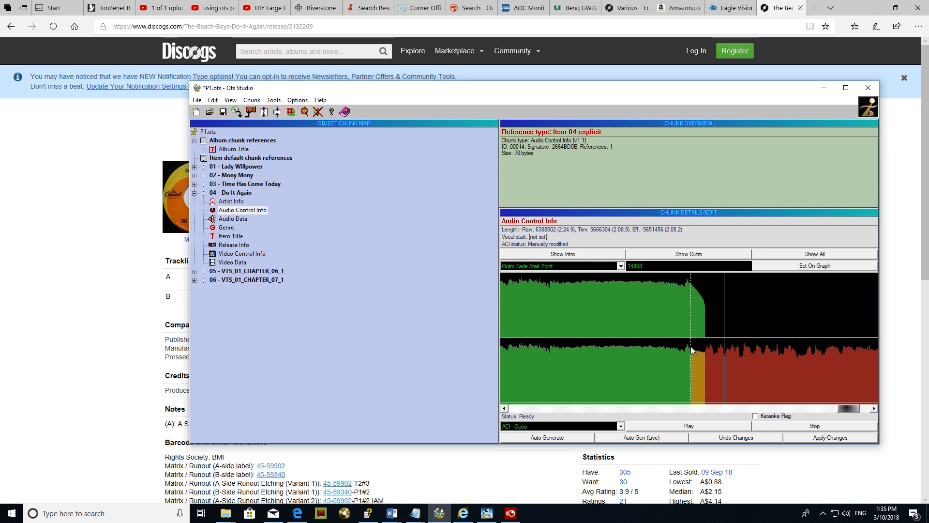
- Preview the outro of Do It Again in the ACI - Outro into soft mode, and stop playback
click(592, 430)
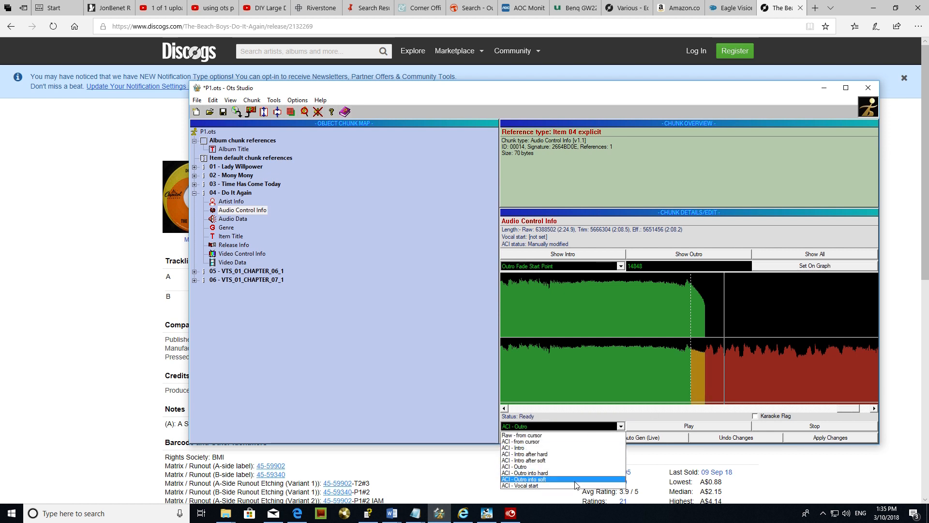
click(578, 479)
click(687, 426)
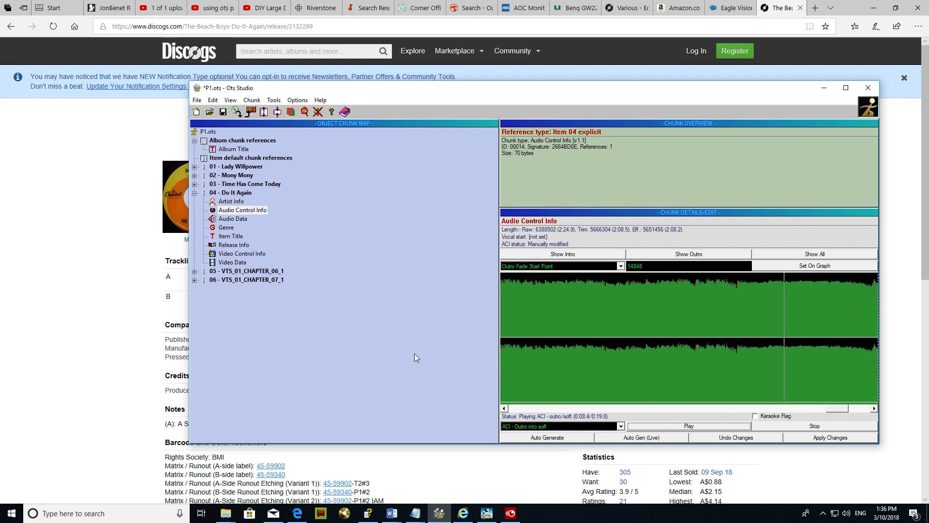
click(800, 427)
- Place the outro fade start point of Do It Again earlier on the waveform, at about 155136, and stop the preview
click(610, 266)
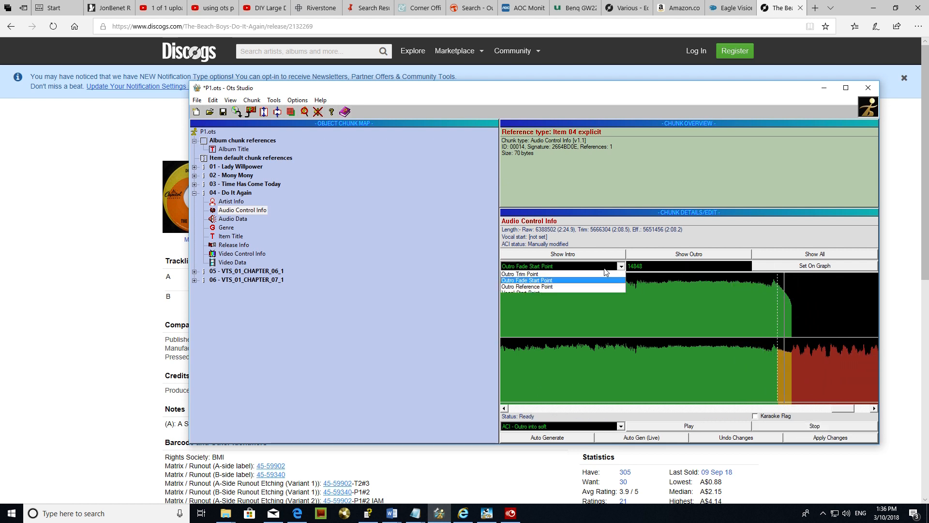
click(576, 301)
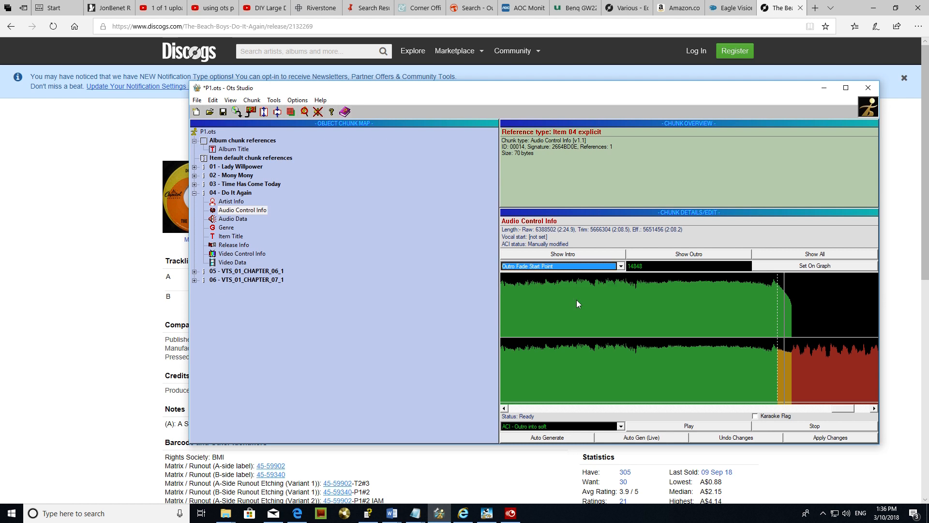
click(620, 266)
click(782, 264)
click(779, 267)
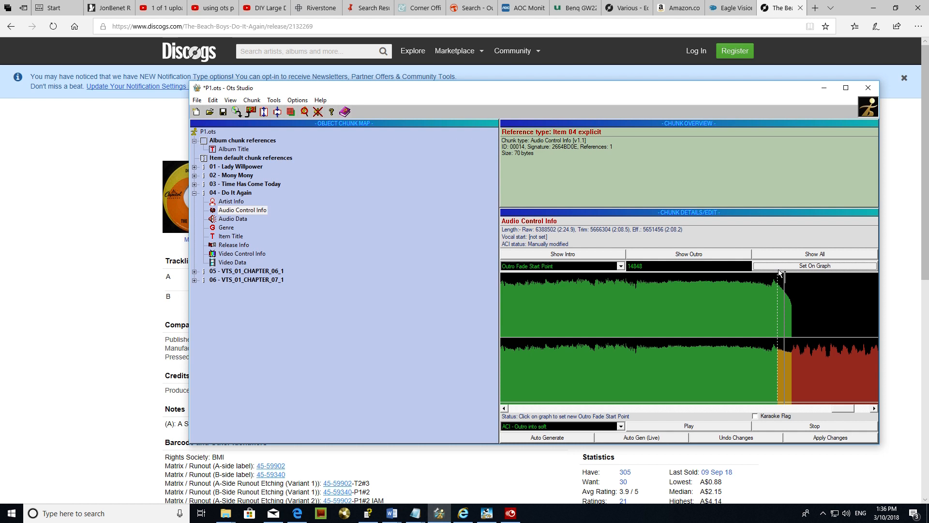
click(645, 283)
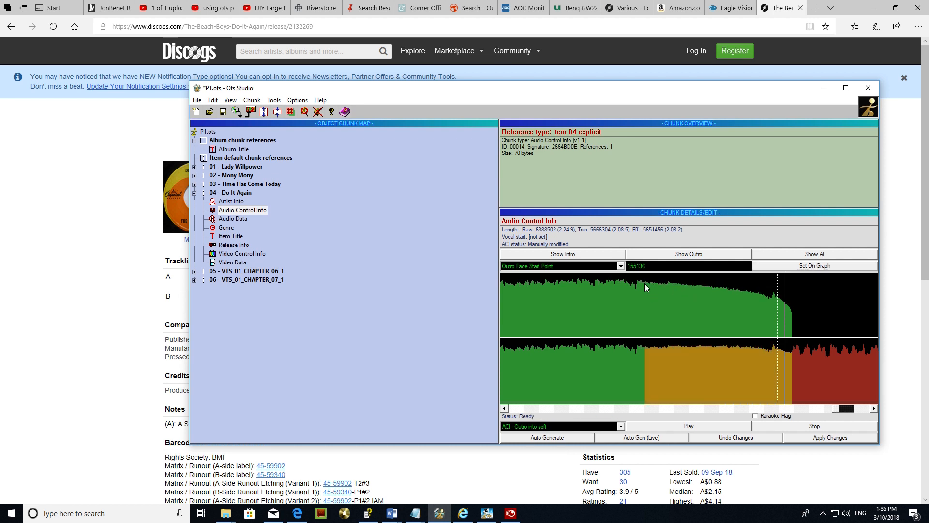
click(822, 426)
click(602, 267)
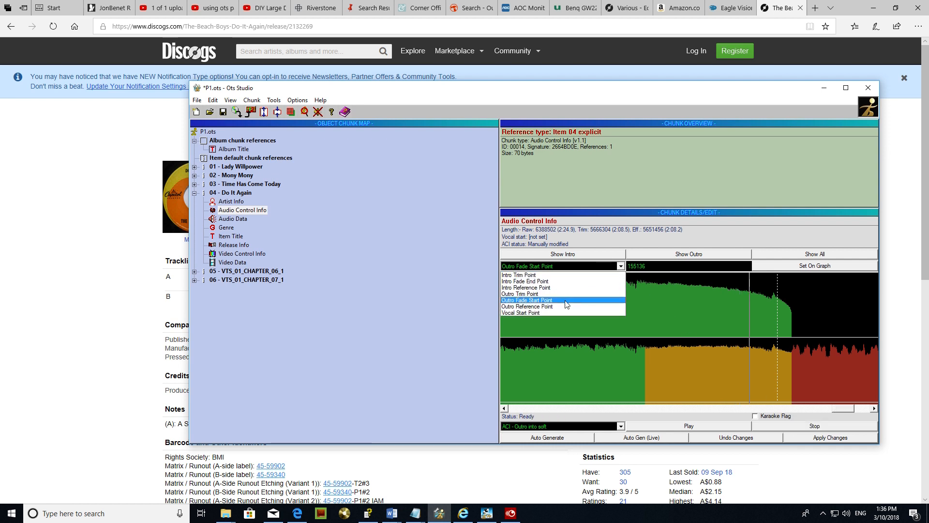
click(564, 303)
click(797, 266)
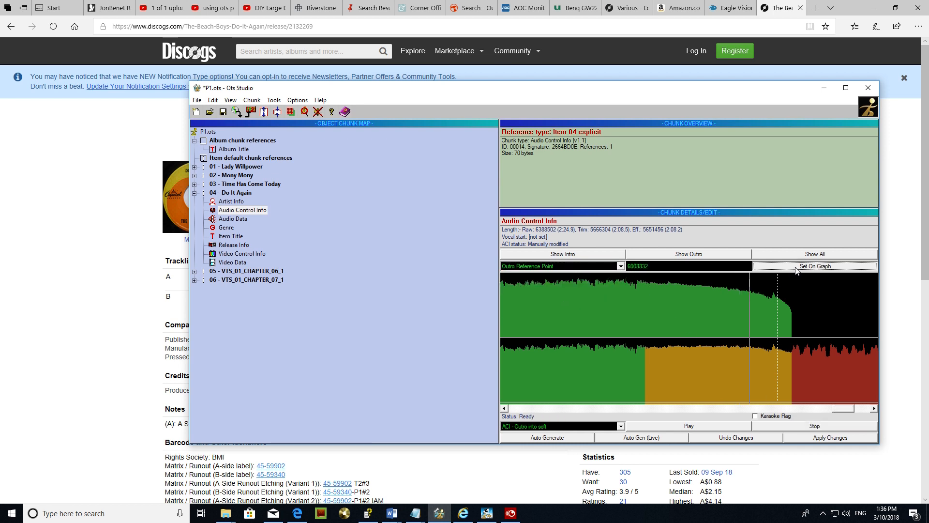
- Place the outro trim point of Do It Again at the playback cursor, at about 5979136
click(621, 266)
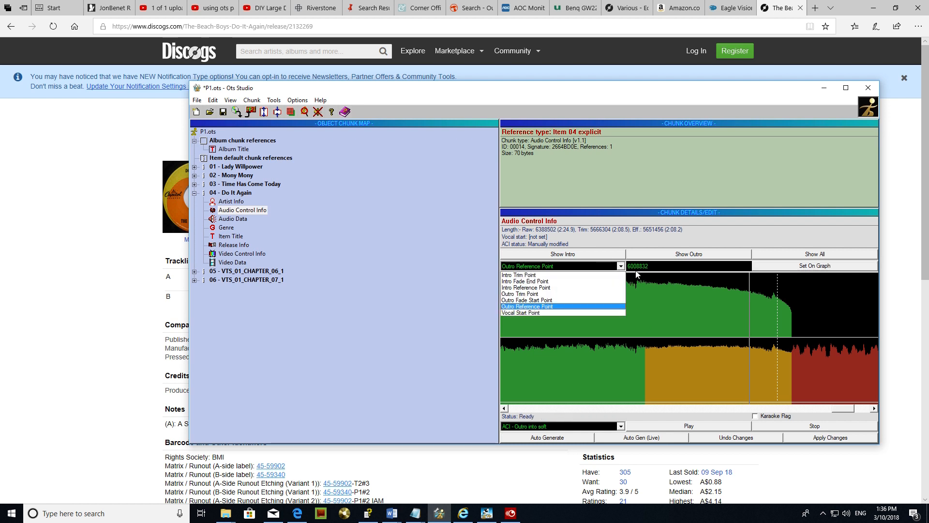
key(Up)
key(Up)
key(Return)
click(800, 267)
click(749, 353)
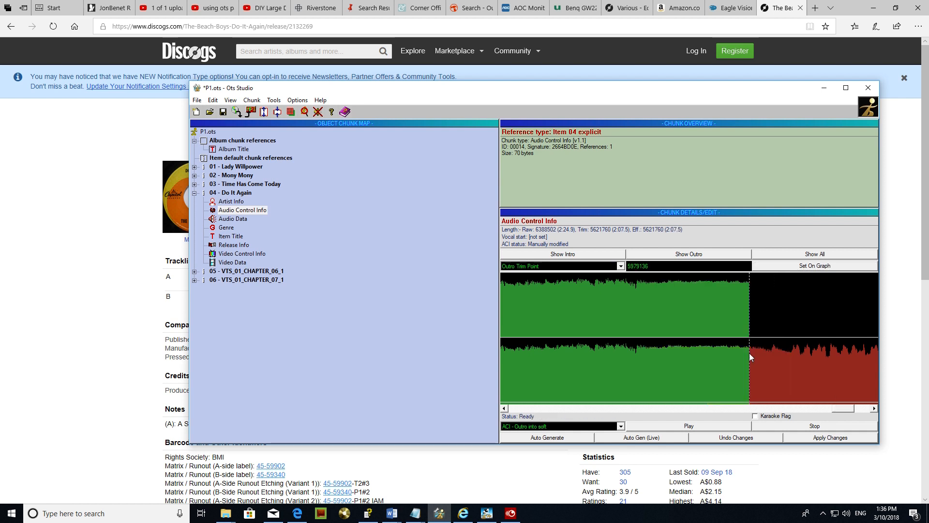
- Place the outro reference point of Do It Again before the trimmed end, at about 5869056
click(606, 267)
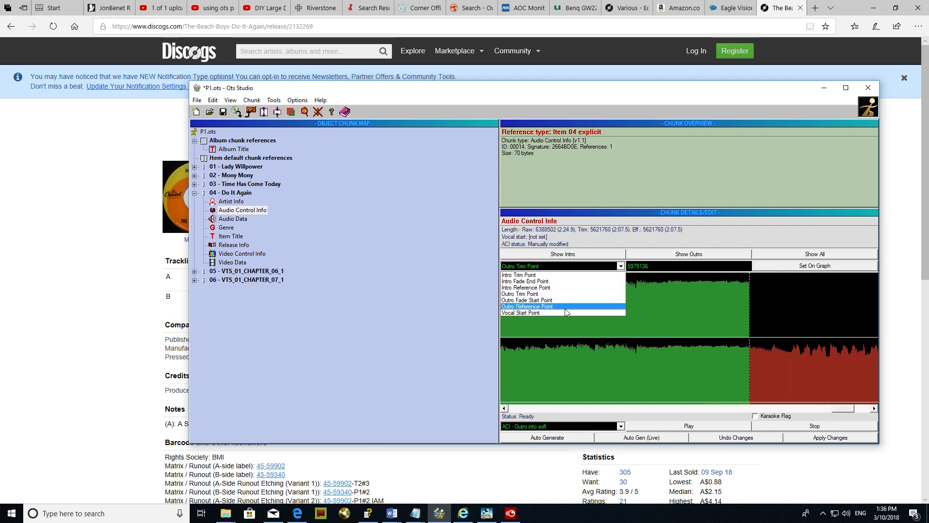
click(565, 307)
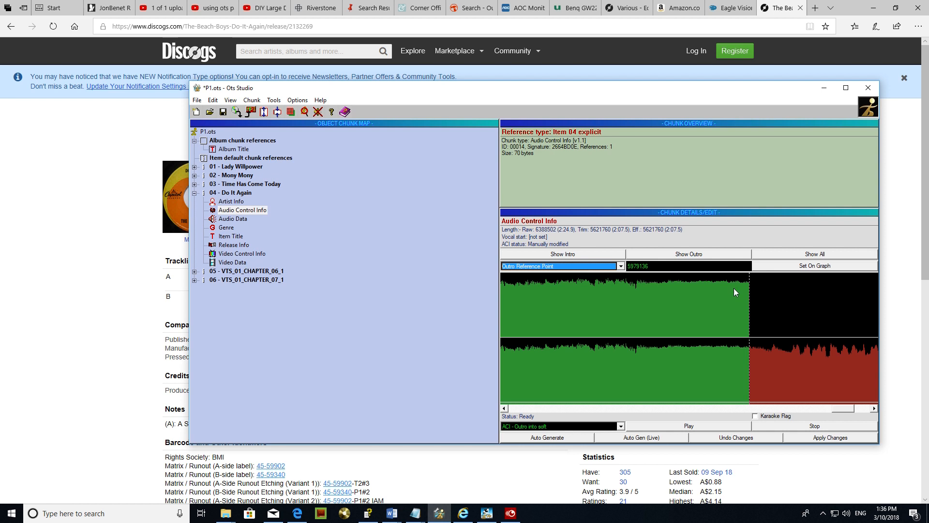
click(776, 268)
click(646, 282)
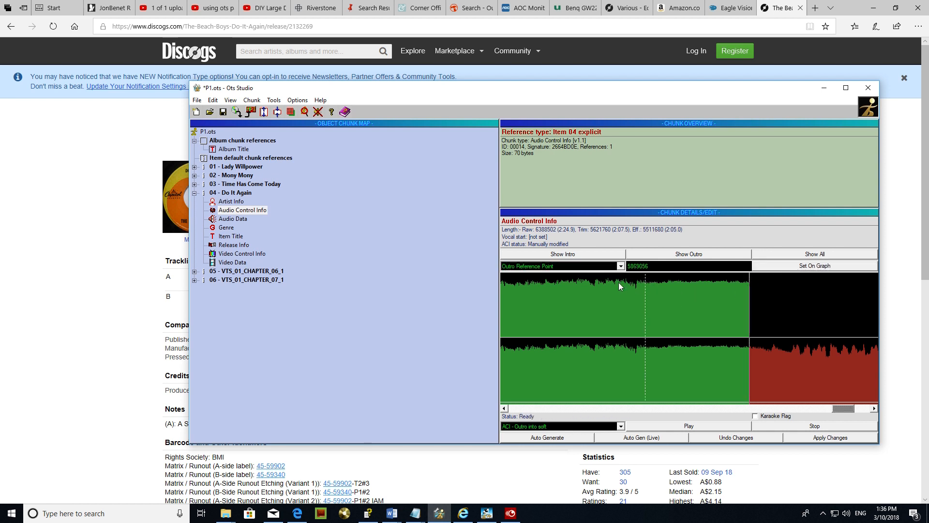
- Place the outro fade start point on the reference point line, giving a fade value of about 109056
click(598, 267)
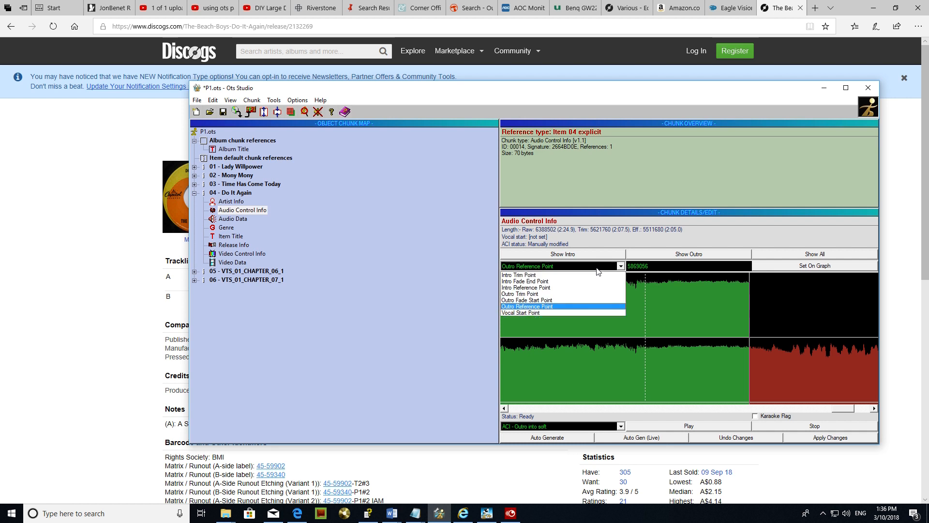
click(587, 300)
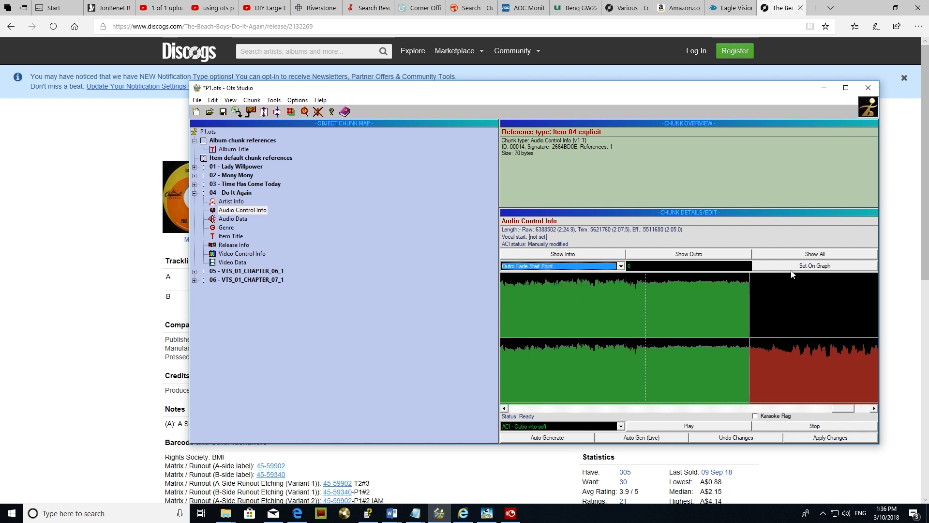
click(792, 267)
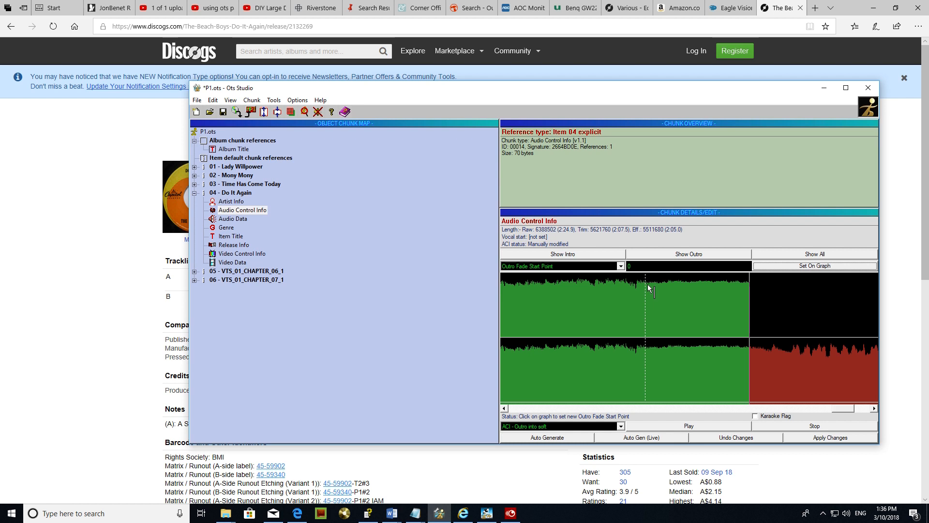
click(646, 283)
- Preview the faded outro in the Outro into soft and Outro into hard modes, and stop playback
click(656, 428)
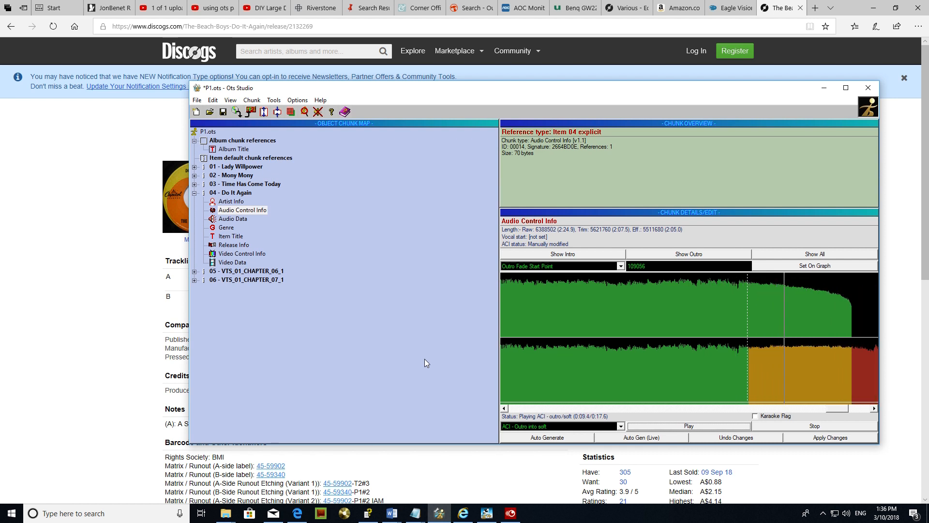
click(581, 426)
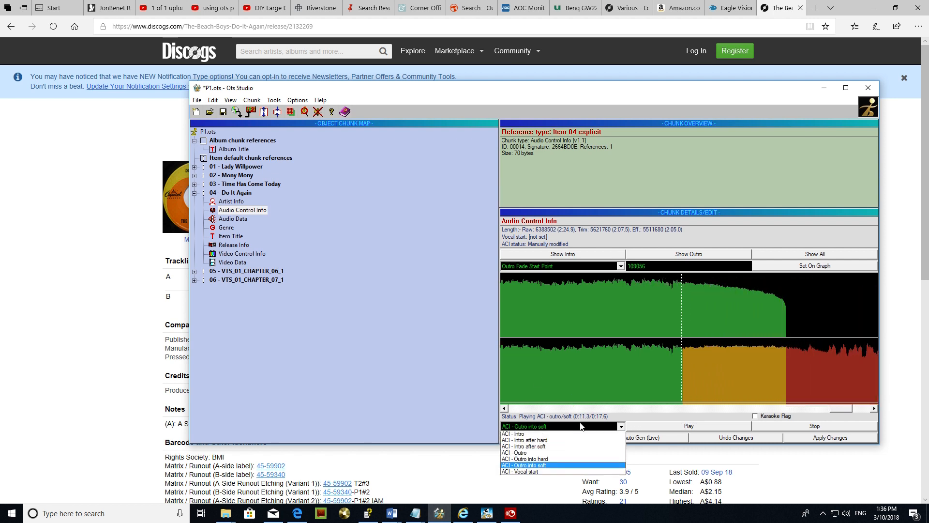
click(553, 470)
click(666, 427)
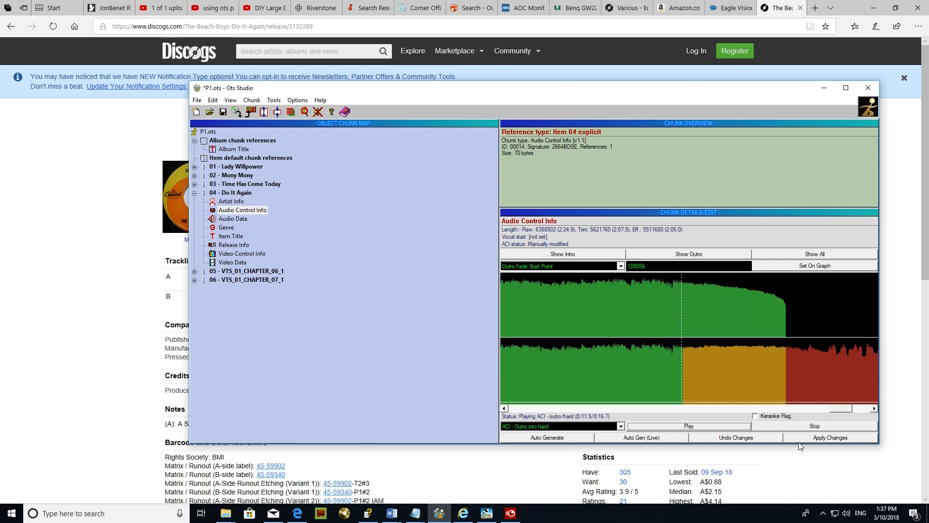
click(806, 427)
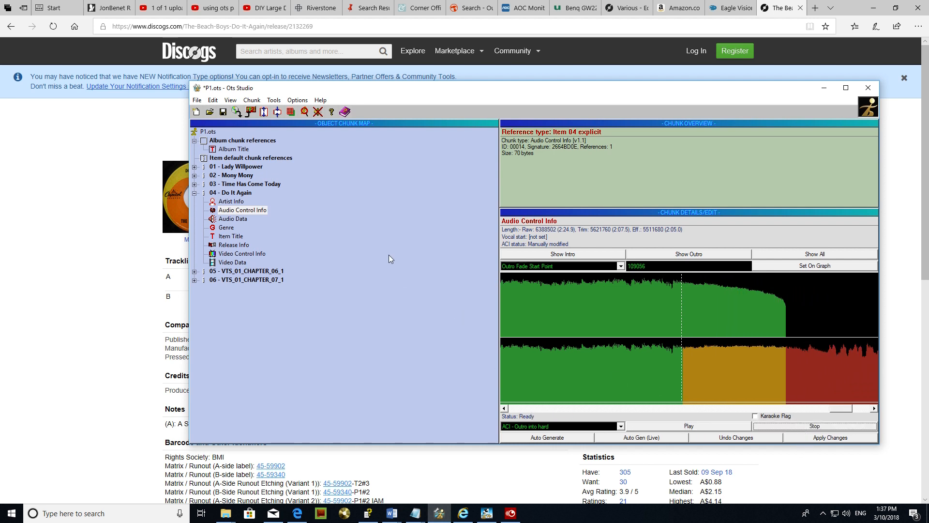
- Apply the audio control changes to Do It Again, and preview the item's opening from the start
click(231, 192)
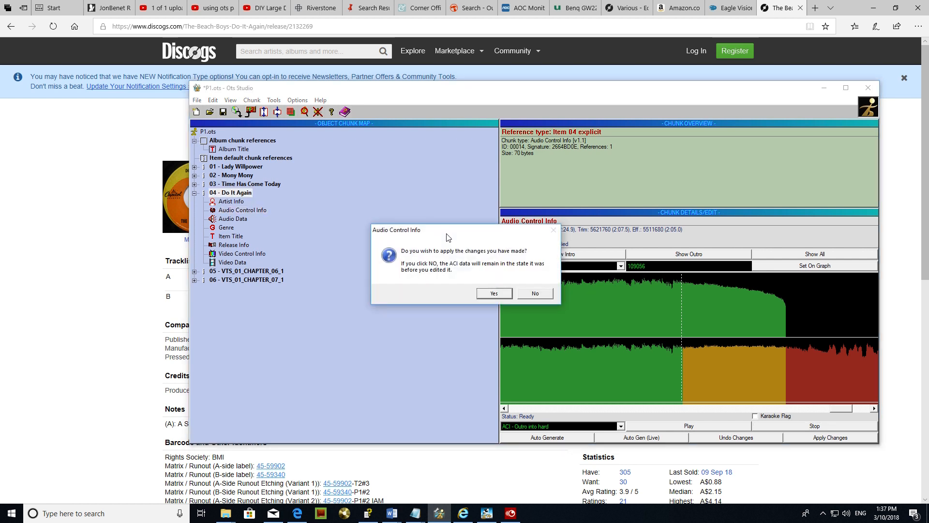
click(483, 295)
click(542, 175)
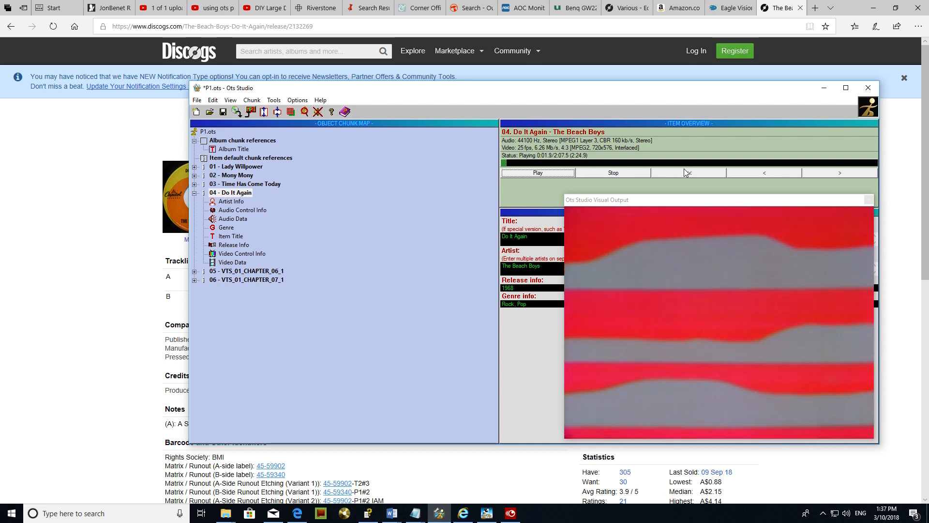
click(686, 173)
click(686, 173)
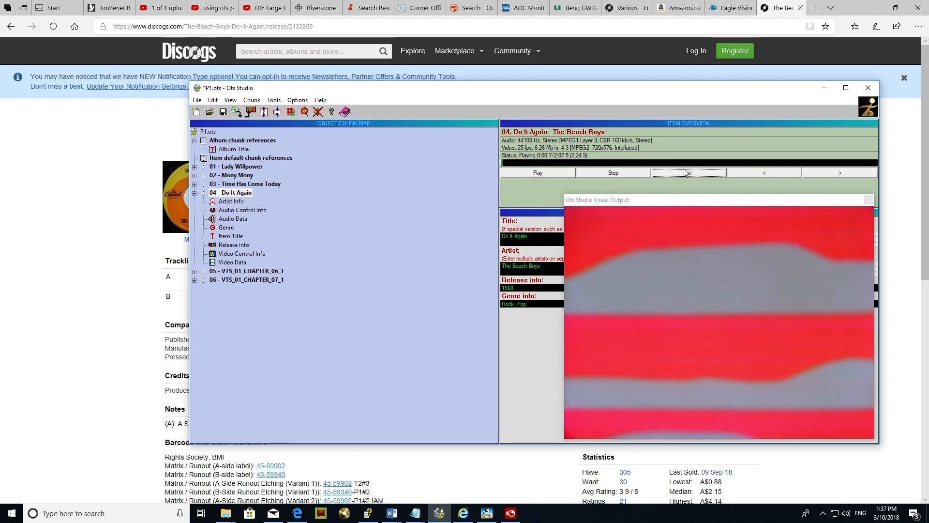
click(641, 171)
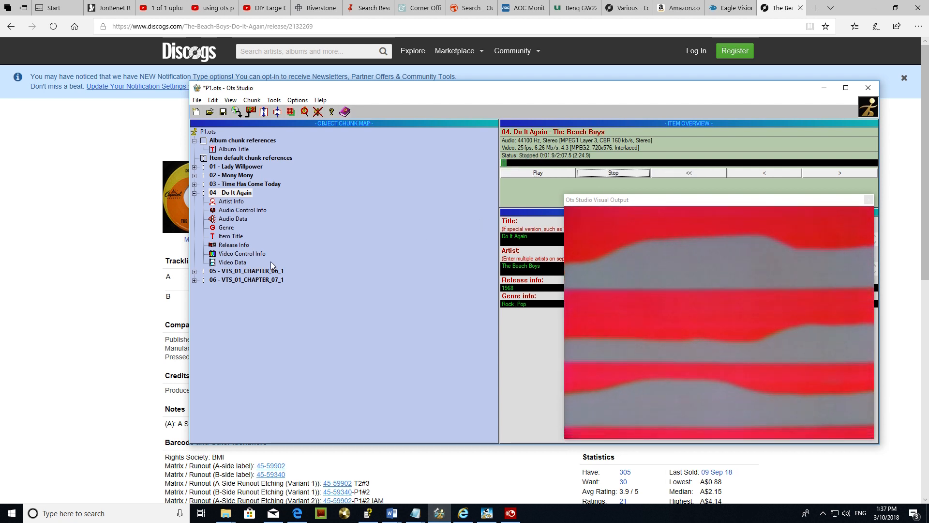
- Play the video from the Video Control Info of Do It Again, uncover the settings behind the video window, and stop playback
click(252, 255)
click(531, 347)
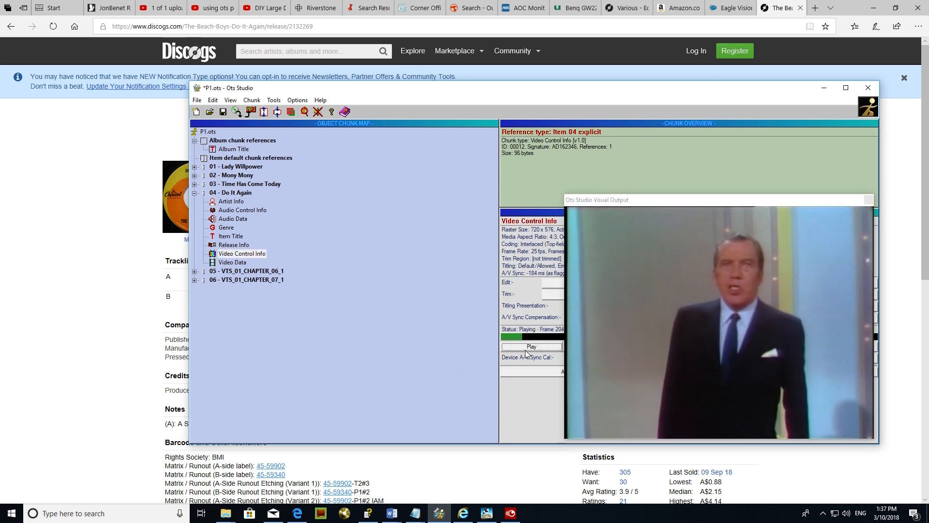
drag(697, 201, 256, 196)
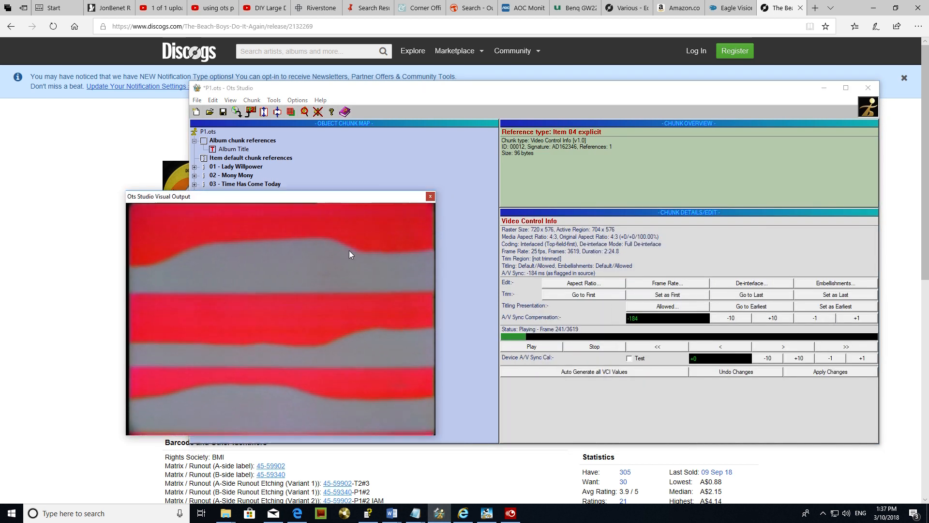
click(588, 347)
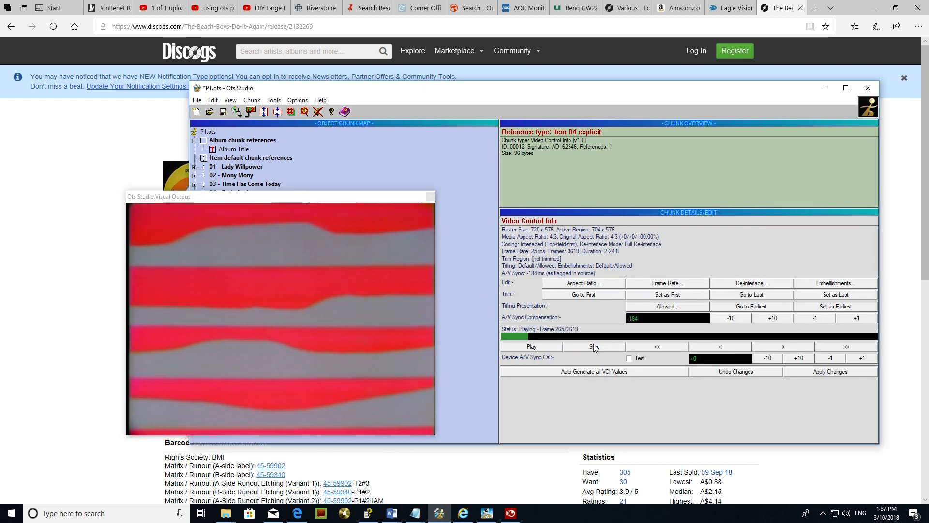
- Step the Do It Again video forward frame by frame to examine where the opening shot reveals the band
click(780, 348)
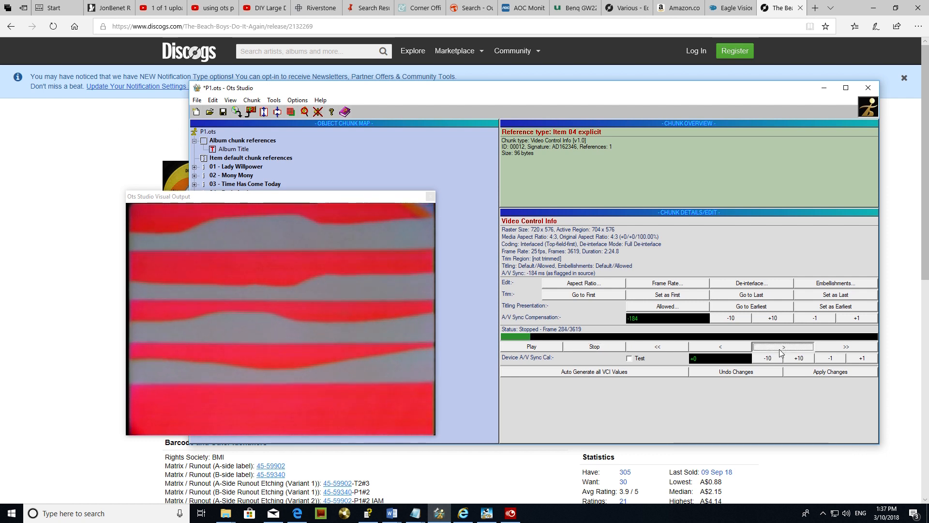
click(780, 350)
click(780, 349)
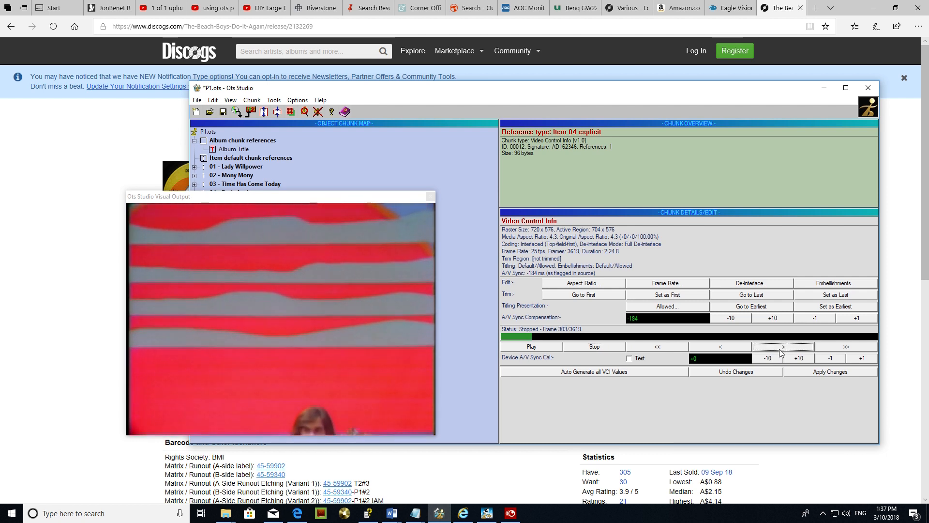
click(780, 348)
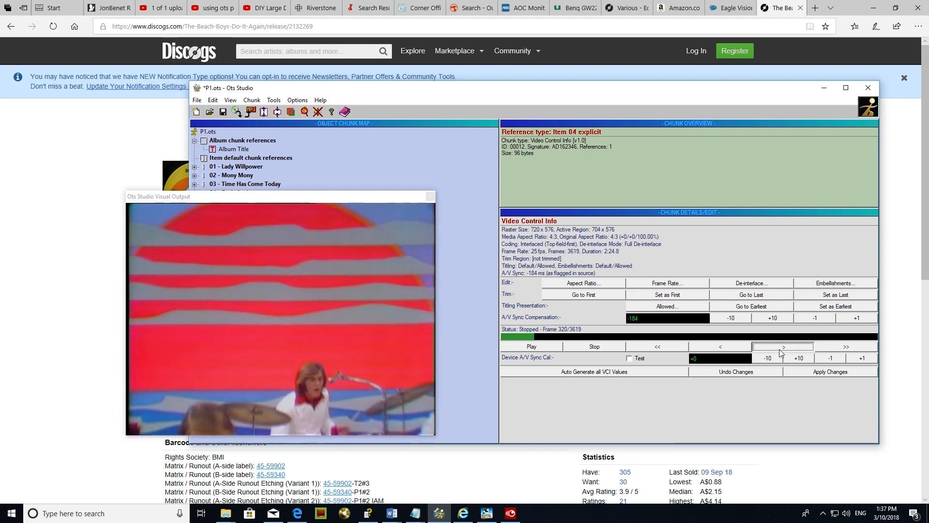
click(780, 348)
click(780, 348)
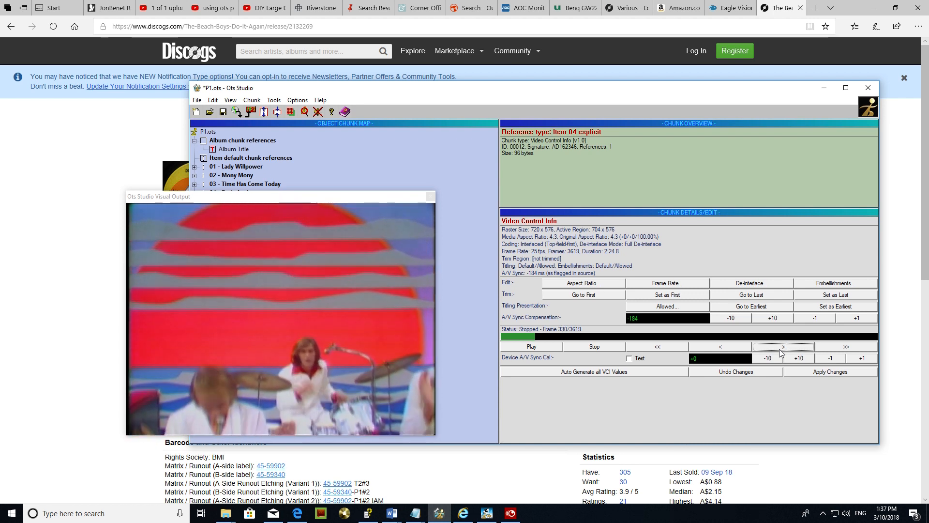
click(780, 349)
click(780, 347)
click(780, 347)
click(780, 347)
click(780, 348)
click(780, 348)
click(780, 349)
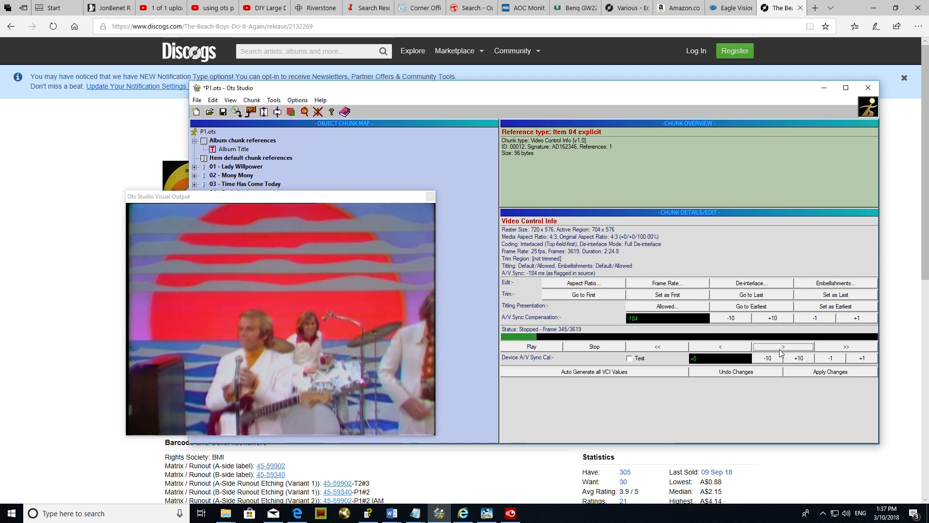
- Step the video back to frame 272, set it as the first frame of the trim region, and answer the frame assignment prompt
click(721, 347)
click(721, 347)
click(721, 347)
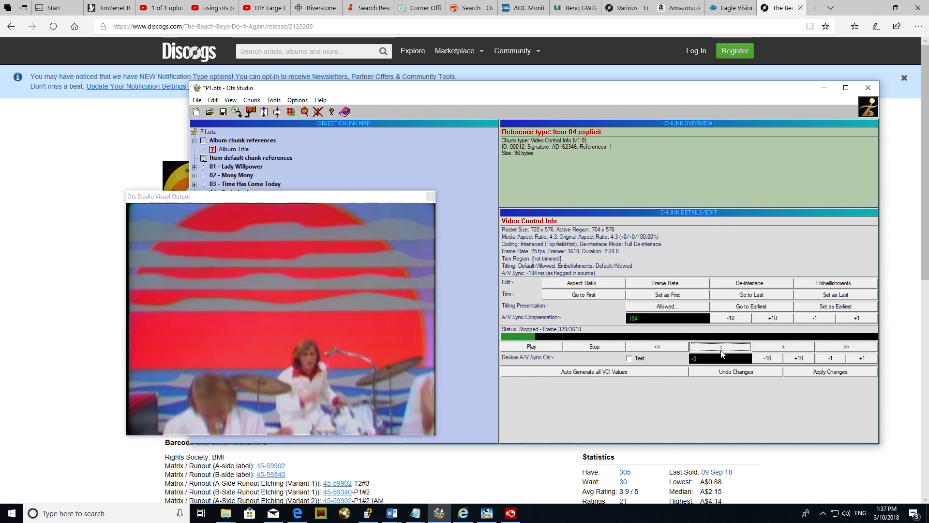
click(721, 347)
click(721, 352)
click(721, 352)
click(721, 351)
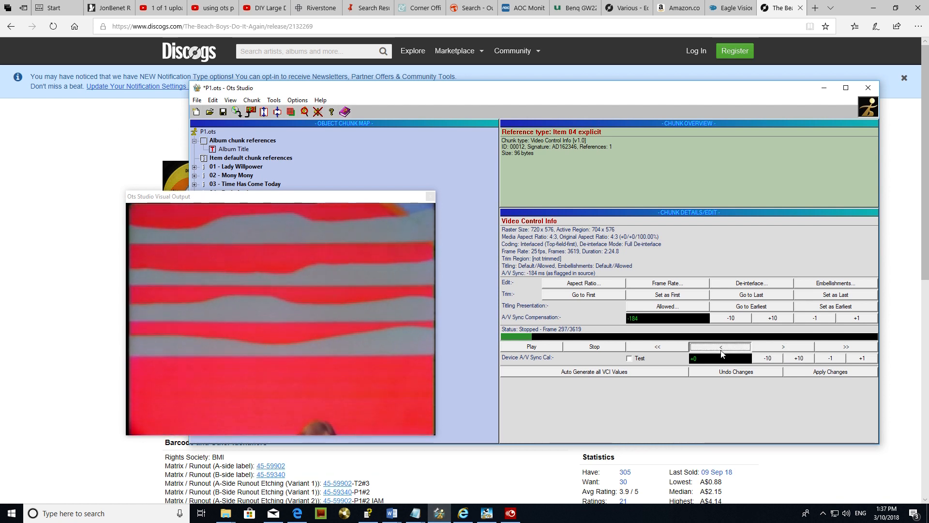
click(721, 352)
click(721, 351)
click(721, 351)
click(721, 351)
click(721, 352)
click(721, 347)
click(722, 351)
click(721, 351)
click(721, 351)
click(721, 352)
click(675, 296)
click(507, 306)
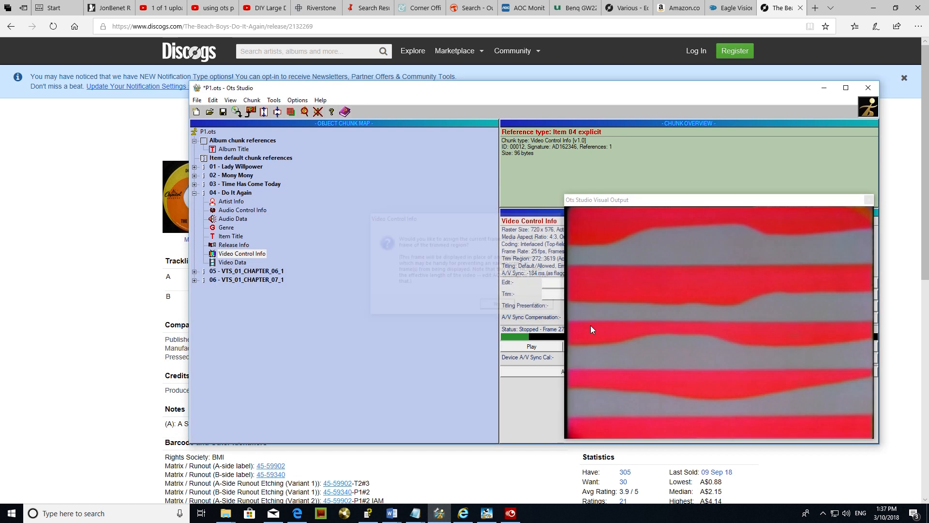
- Move the video window off the settings, and accept the 4:3 original aspect ratio in the aspect ratio settings
drag(767, 200, 323, 216)
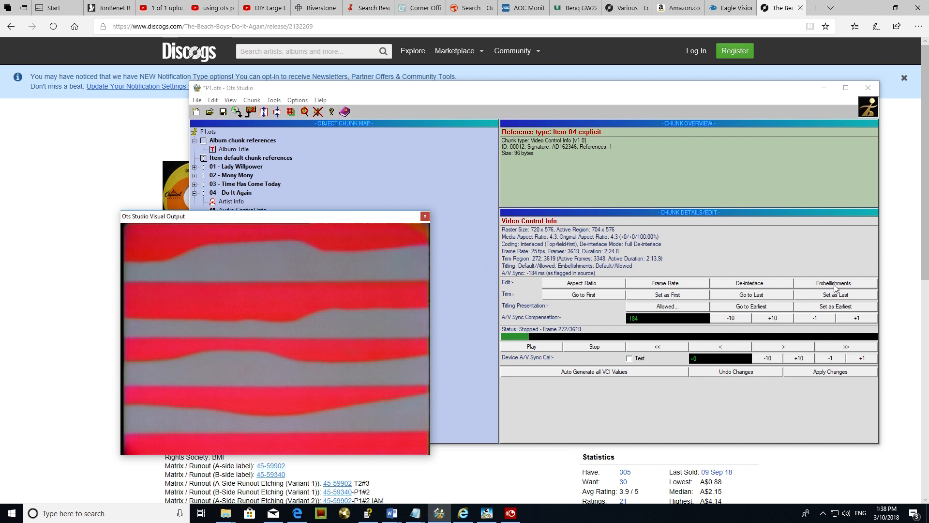
click(590, 282)
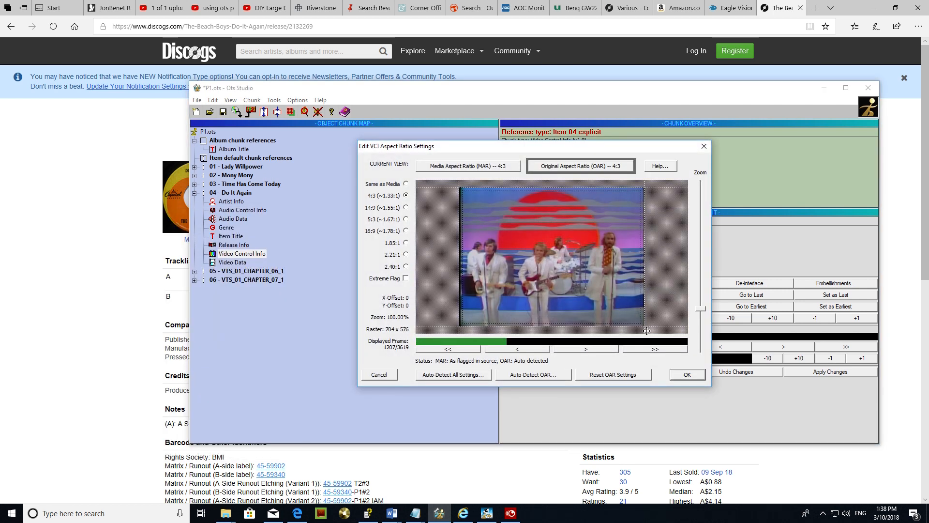
click(685, 375)
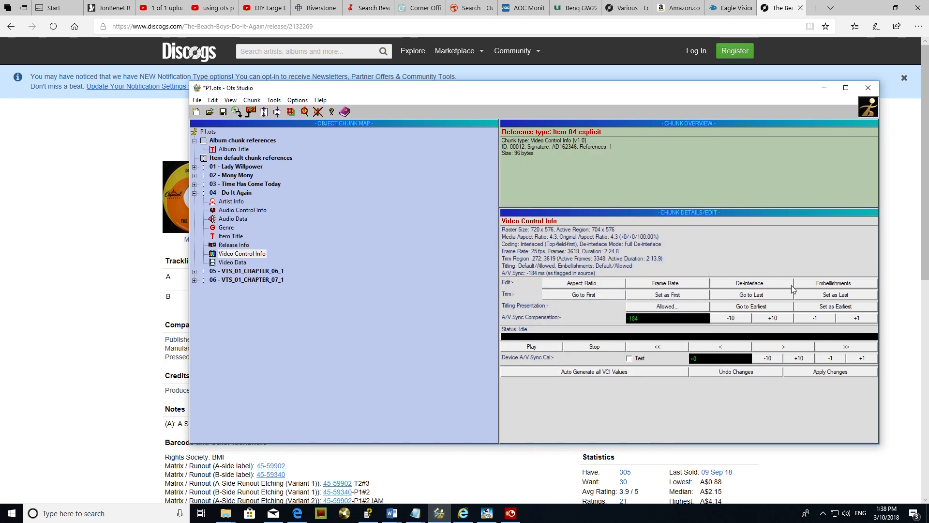
- Accept Full De-interlace in the de-interlace settings and Default in the embellishments settings of Do It Again
click(763, 285)
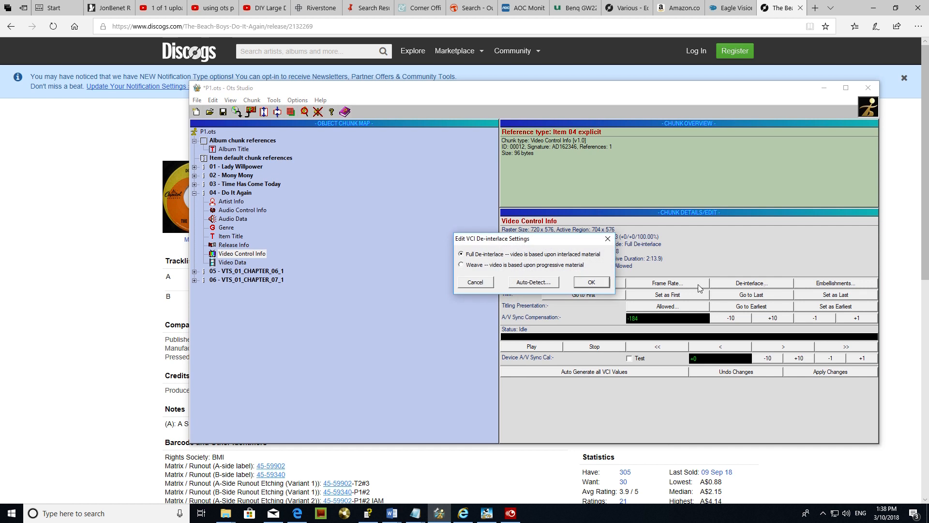
click(592, 282)
click(830, 285)
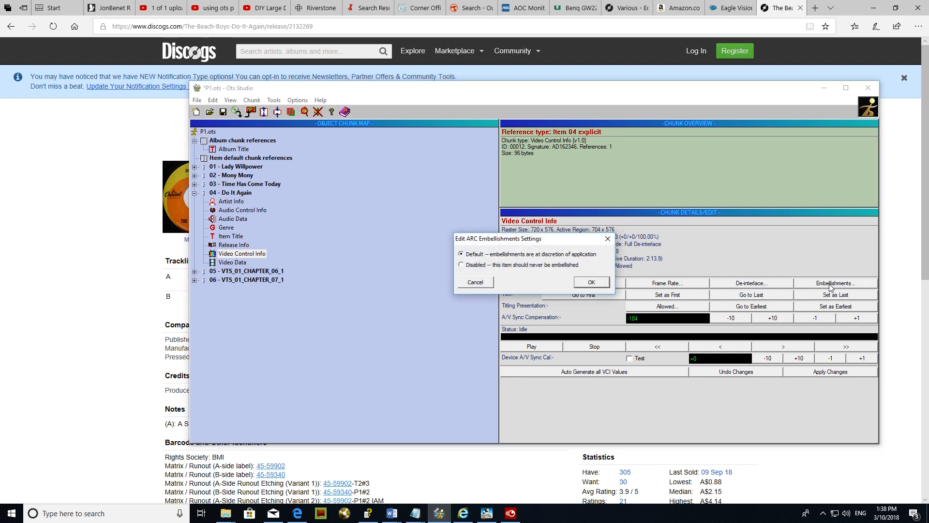
click(593, 283)
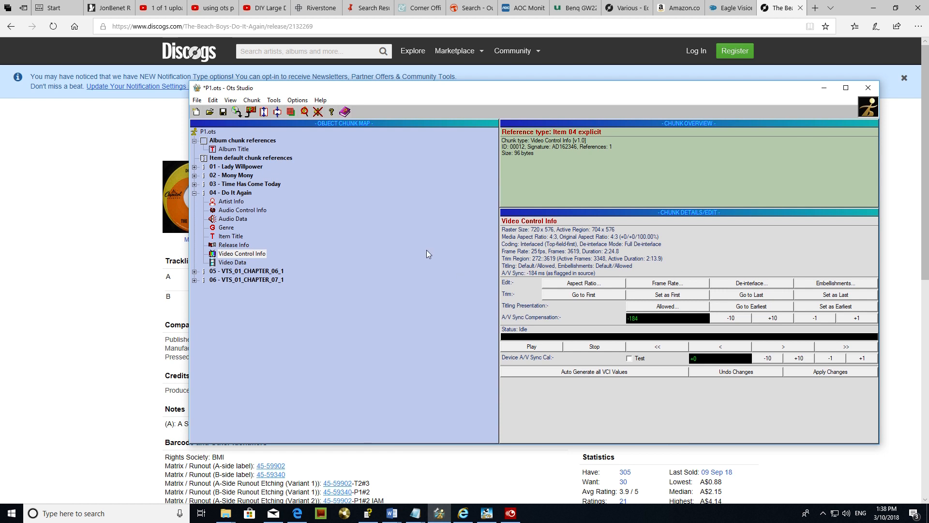
- Apply the video control changes to Do It Again, and preview the item from its trimmed start before stopping playback
click(248, 195)
click(498, 293)
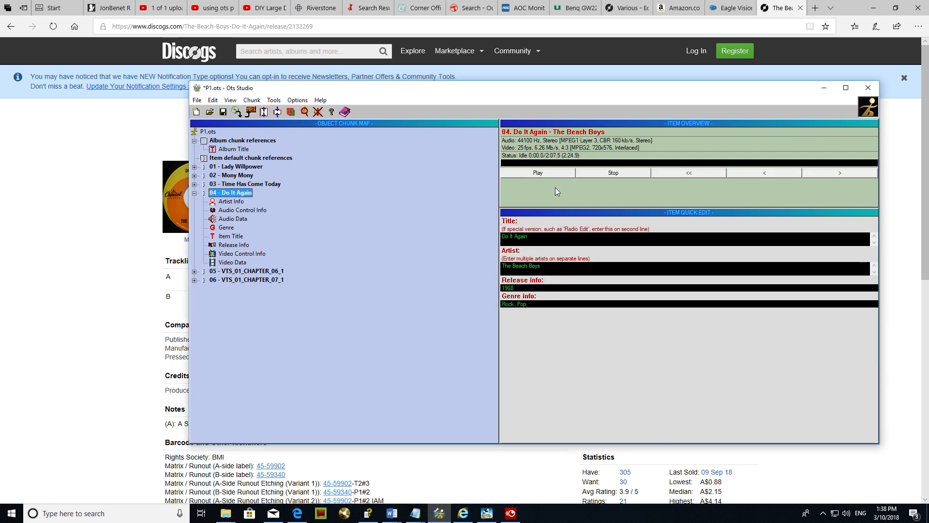
click(535, 176)
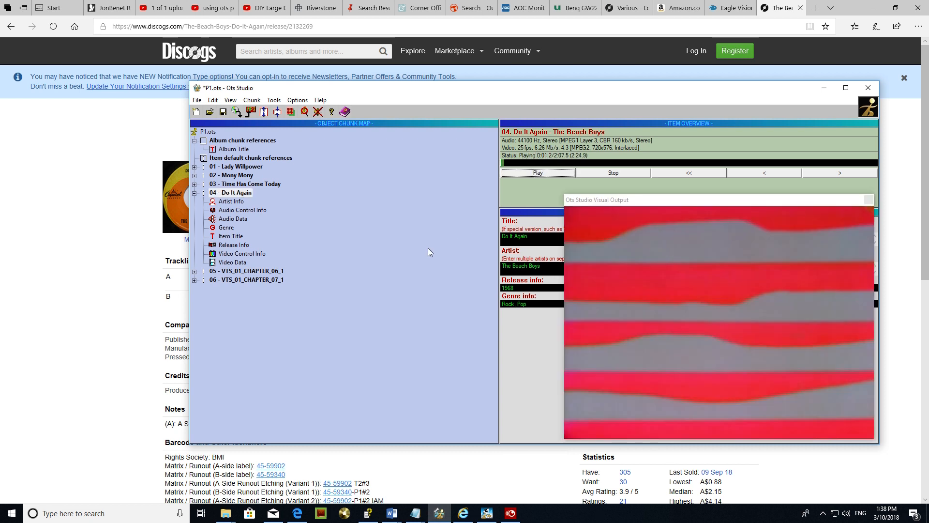
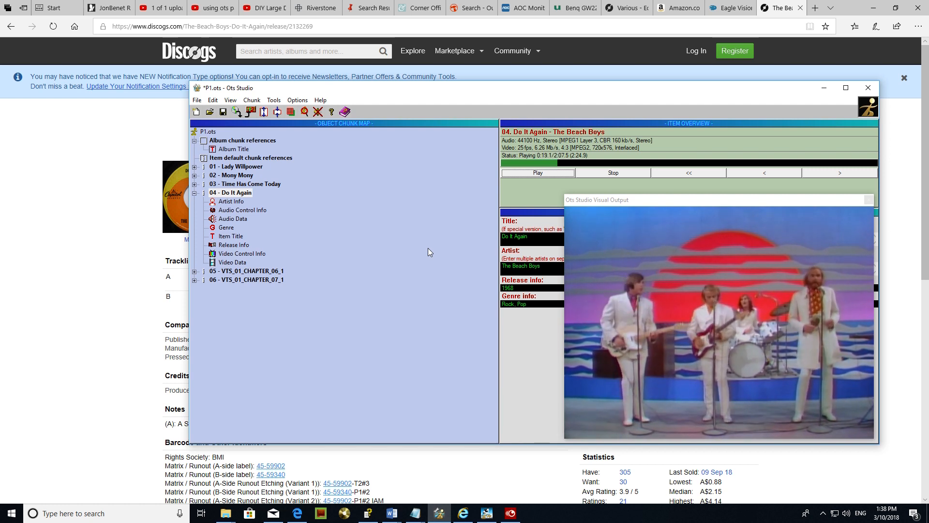
click(594, 171)
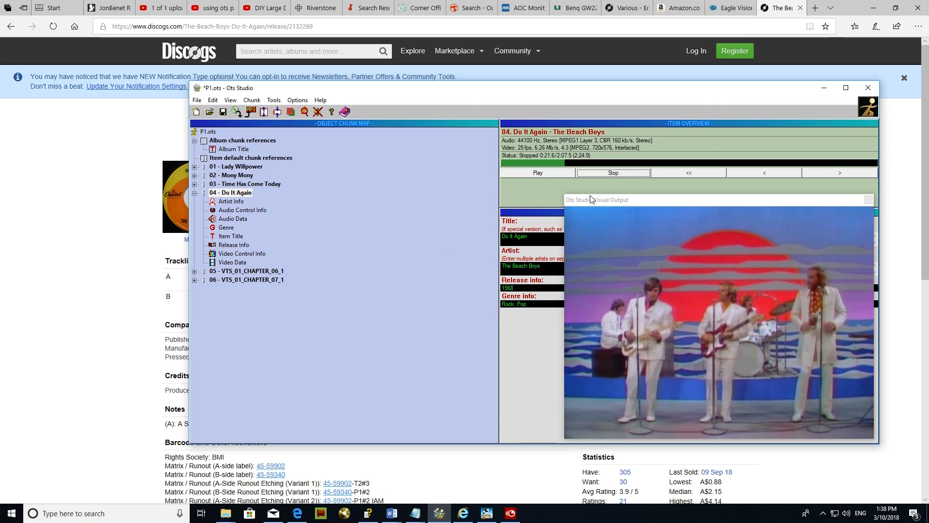
- Close the video preview and save P1.ots, and refresh the album's information from the file in OtsAV DJ
click(865, 202)
click(223, 114)
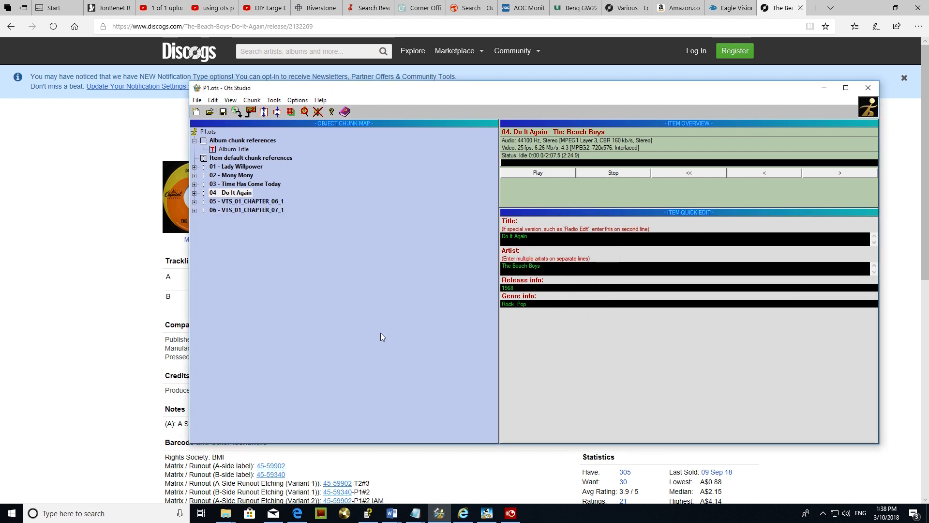
click(486, 512)
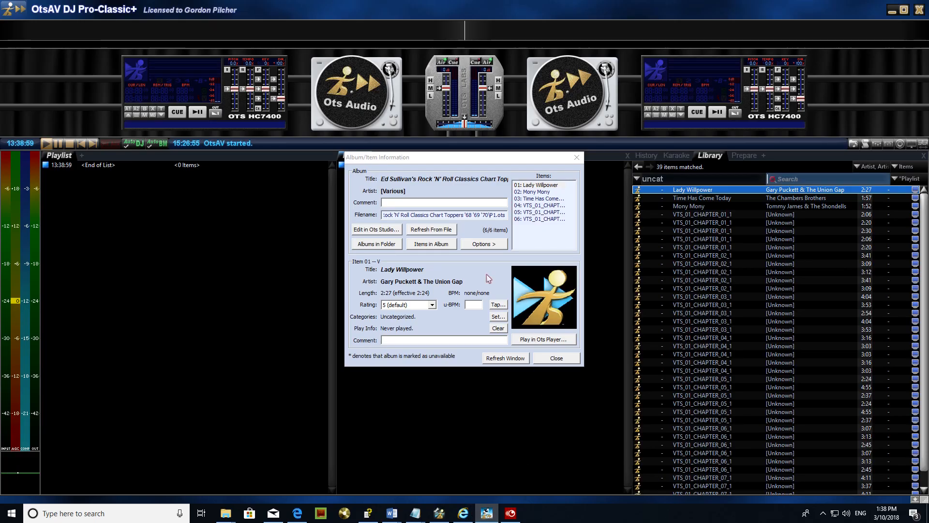
click(440, 230)
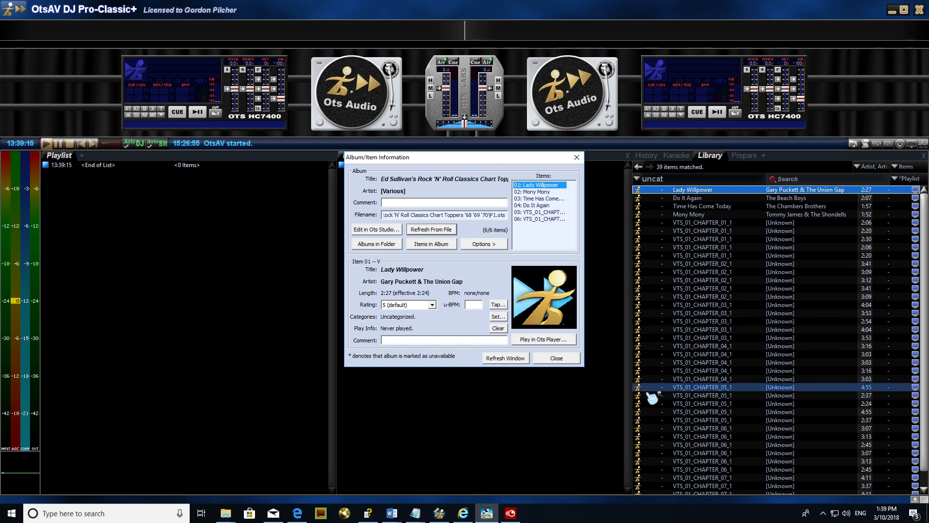
- Switch back to Ots Studio, preview item 05 VTS_01_CHAPTER_06_1 from the start, and stop playback
click(438, 514)
click(246, 201)
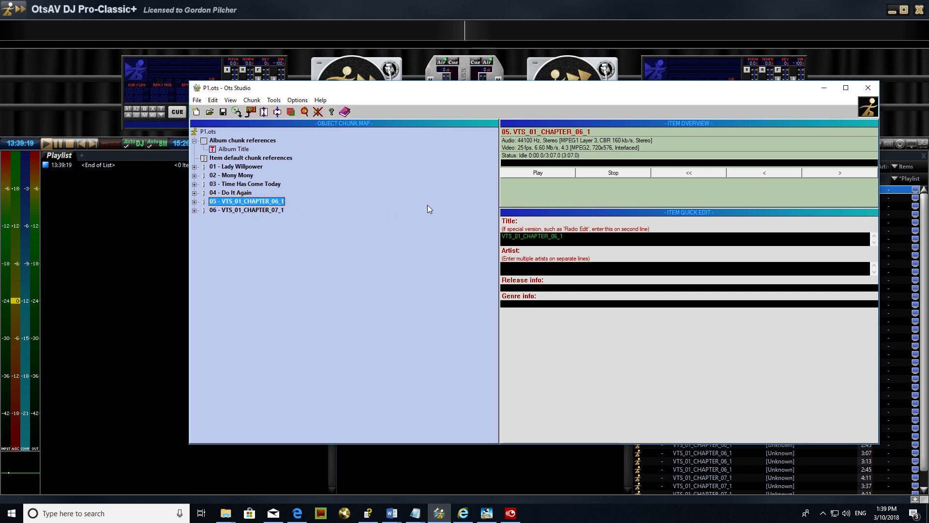
click(535, 172)
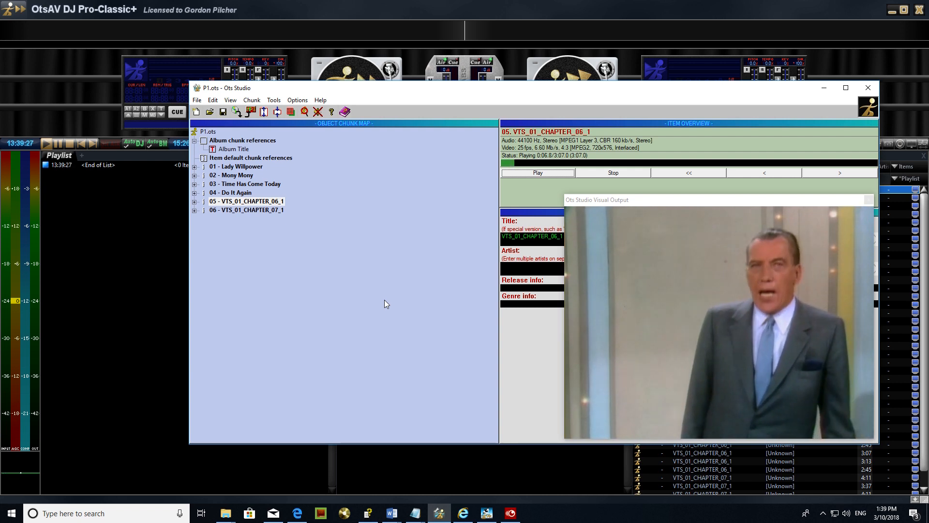
click(608, 174)
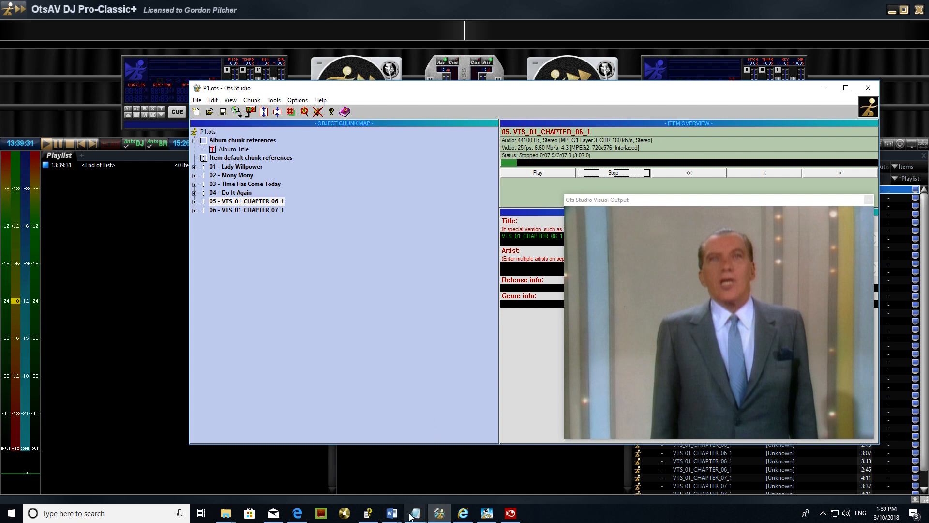
- Copy the track 5 artist, Spanky & Our Gang, from the Ed Sullivan's Rock 'N' Roll Classics tracklist on Discogs in the browser
click(305, 517)
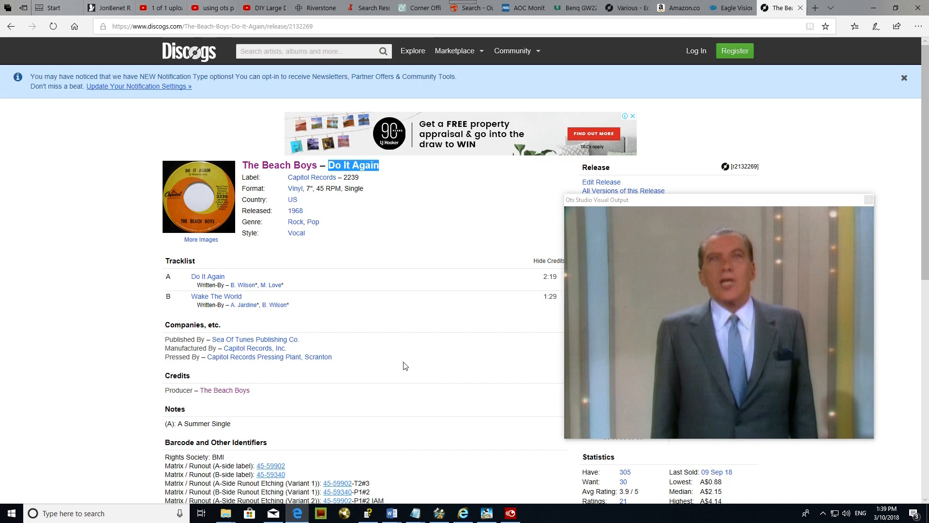
click(617, 7)
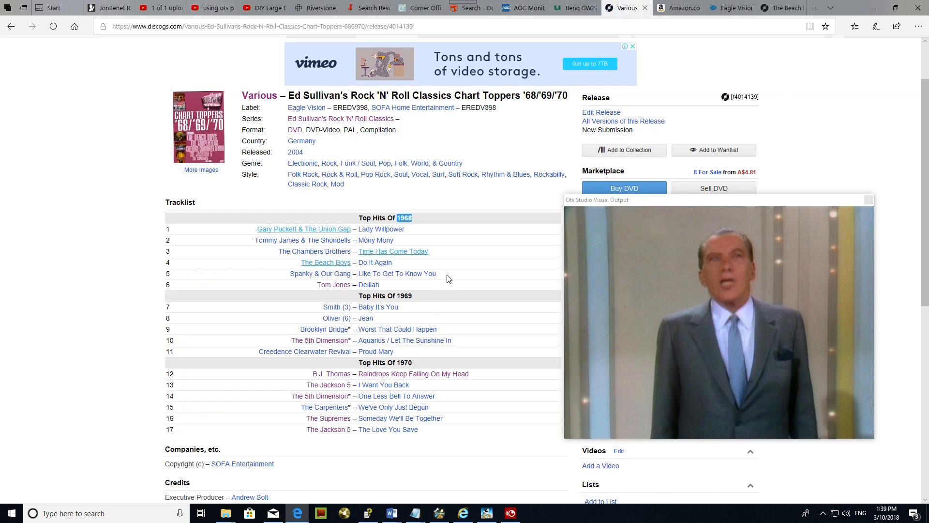
drag(289, 274, 345, 277)
right_click(350, 277)
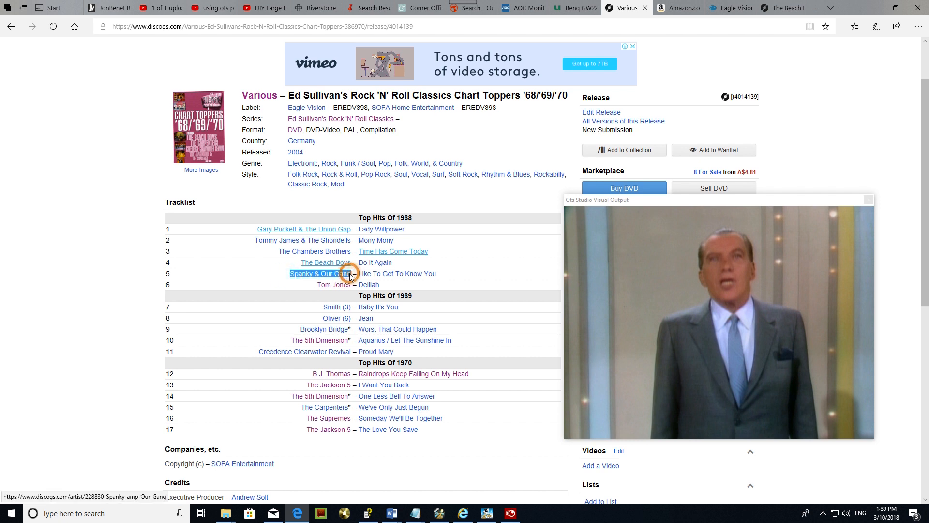
click(365, 429)
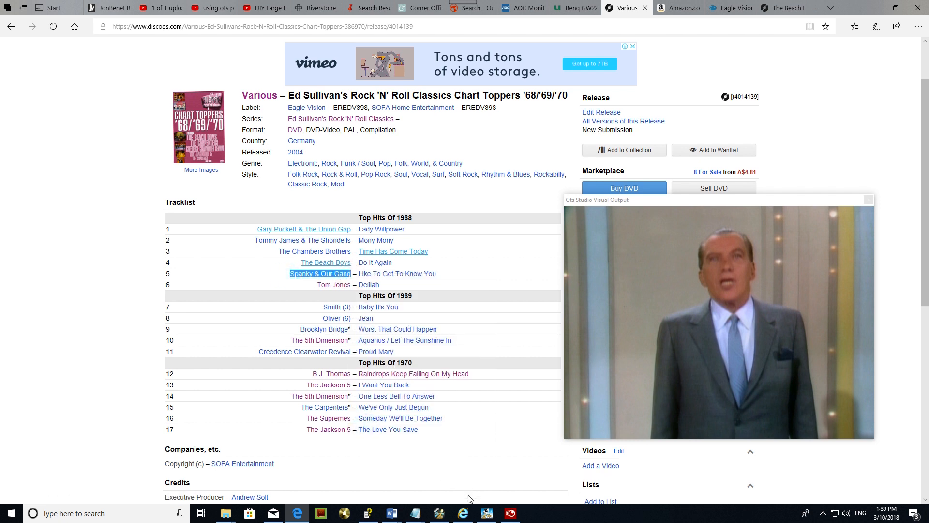
- Switch to Ots Studio and paste Spanky & Our Gang as the artist of item 05
click(487, 513)
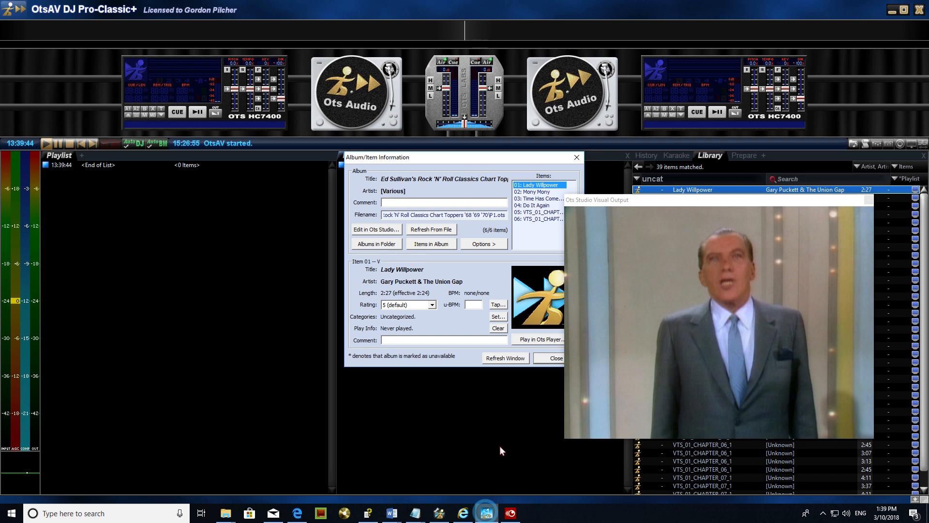
click(439, 513)
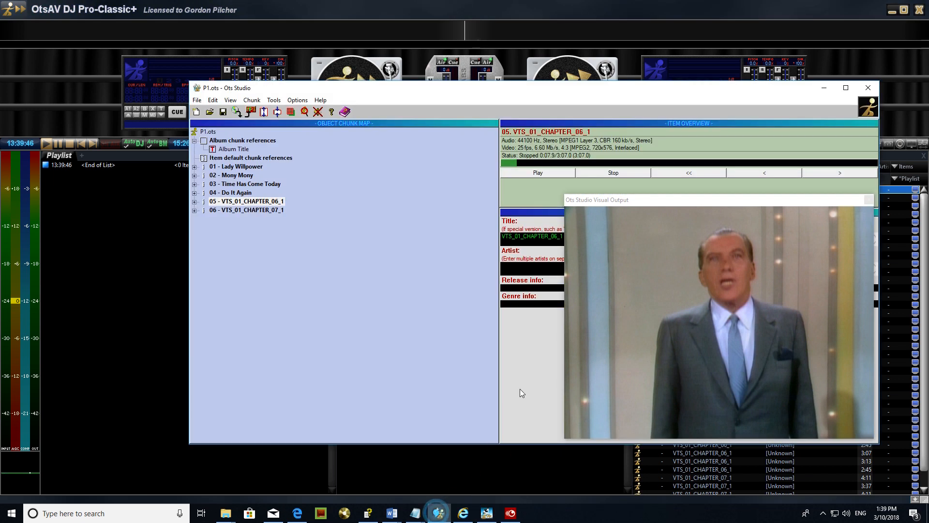
right_click(526, 265)
click(540, 305)
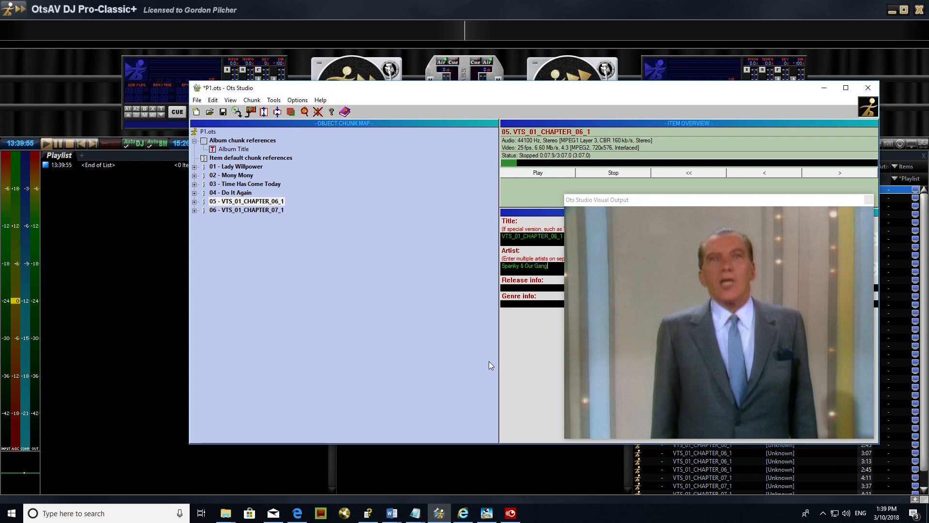
- Switch to the browser and copy the track 5 title, Like To Get To Know You, from the Discogs tracklist
click(451, 448)
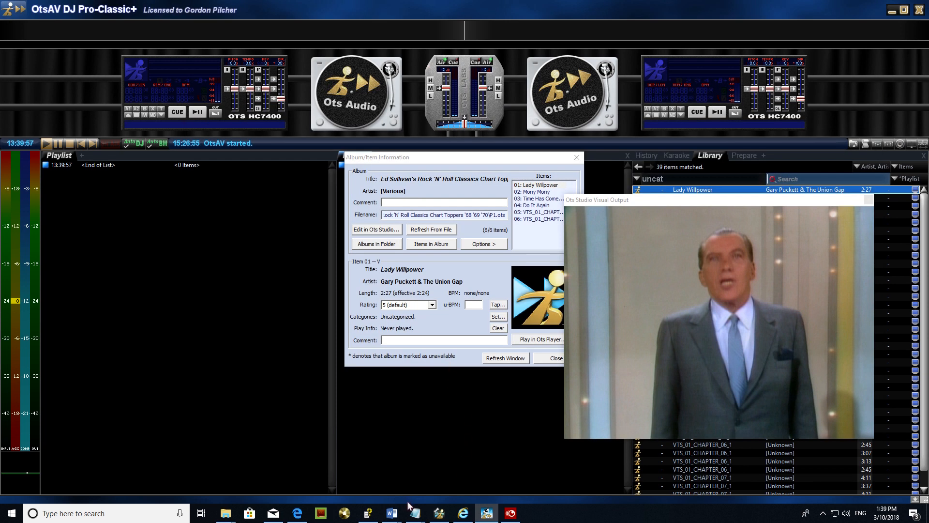
mouse_move(432, 516)
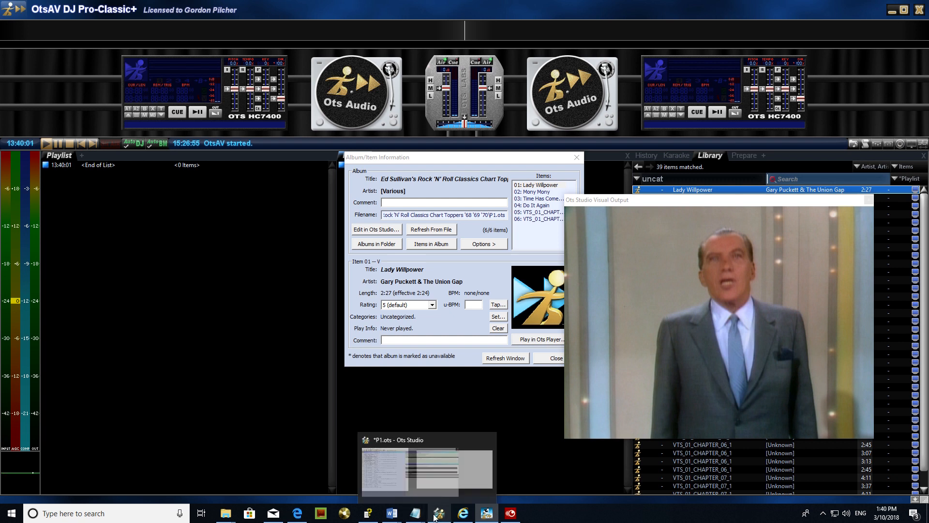
mouse_move(322, 517)
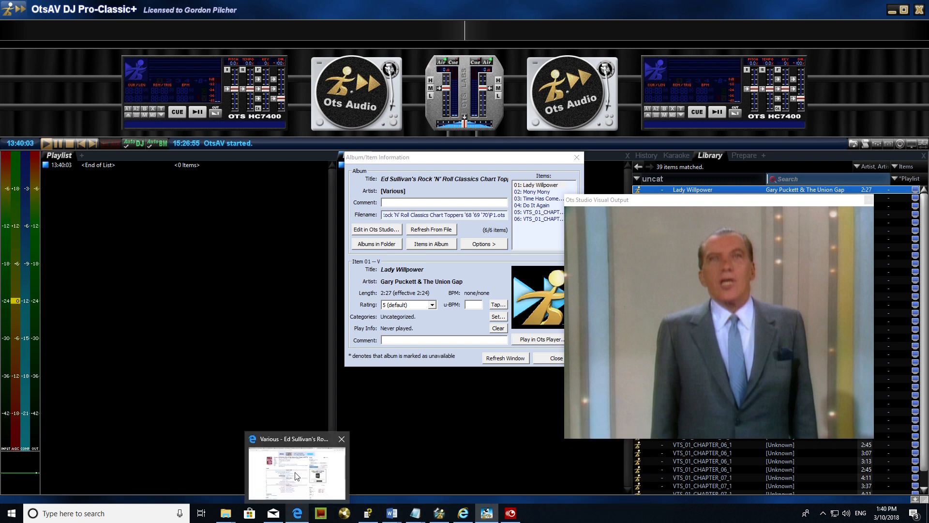
click(300, 446)
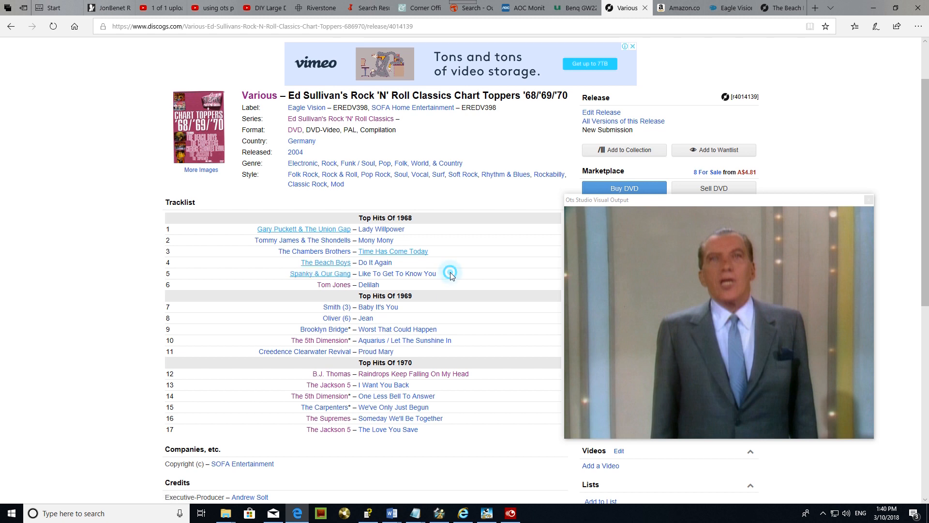
drag(438, 274, 379, 279)
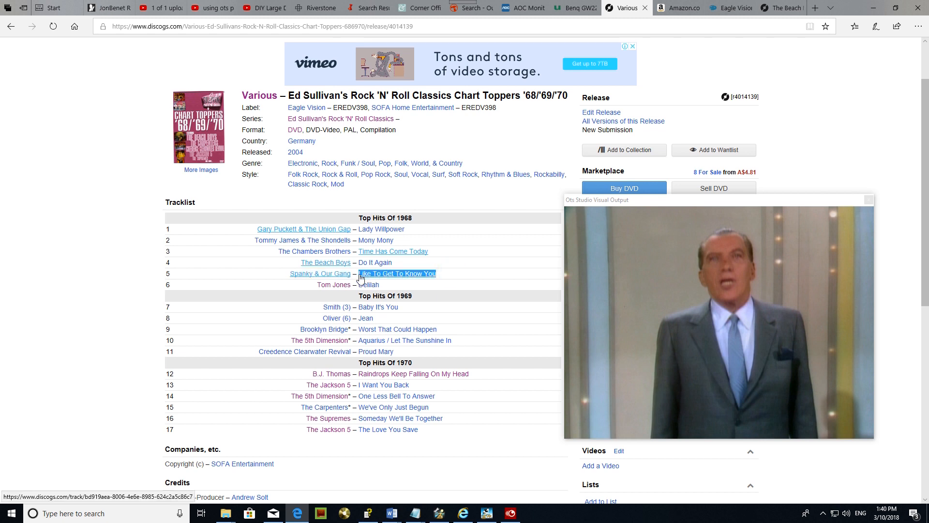
right_click(359, 277)
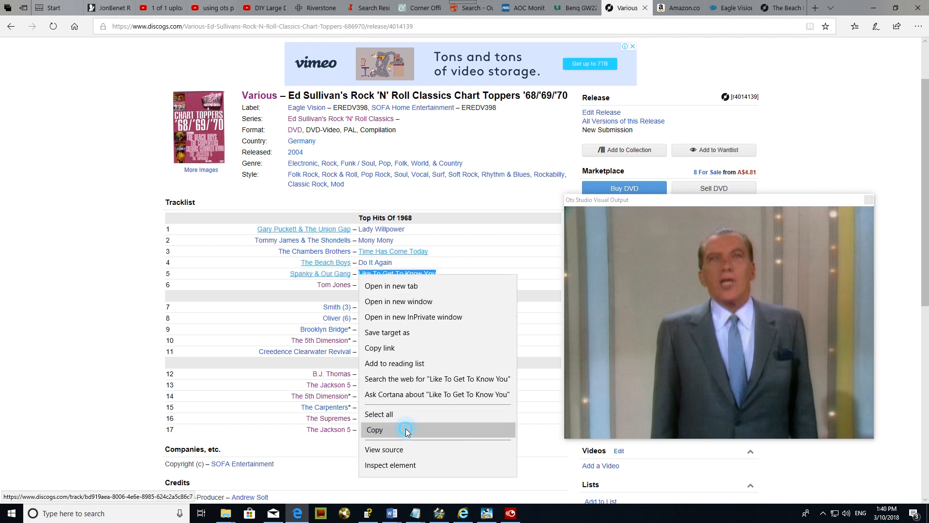
click(406, 429)
- Switch to Ots Studio, replace item 05's title with Like To Get To Know You, and move the video preview window off the item fields
click(487, 513)
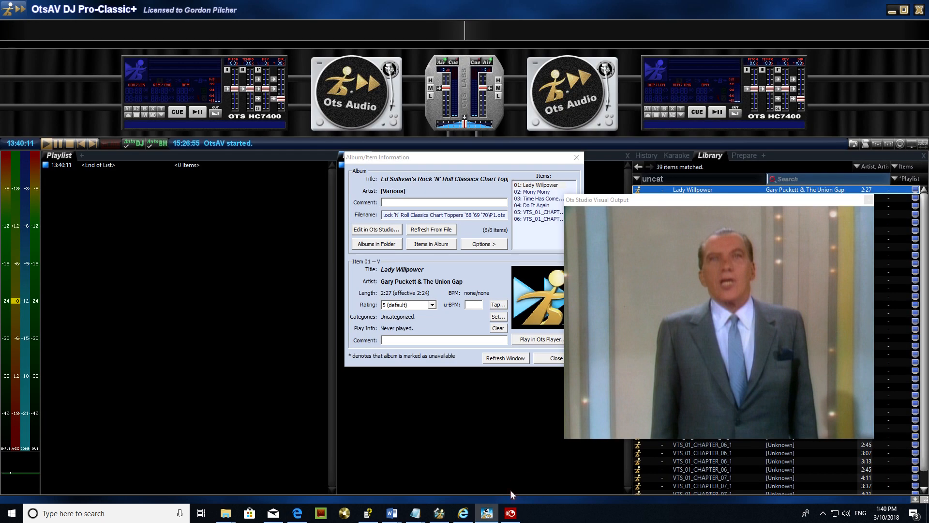
click(439, 513)
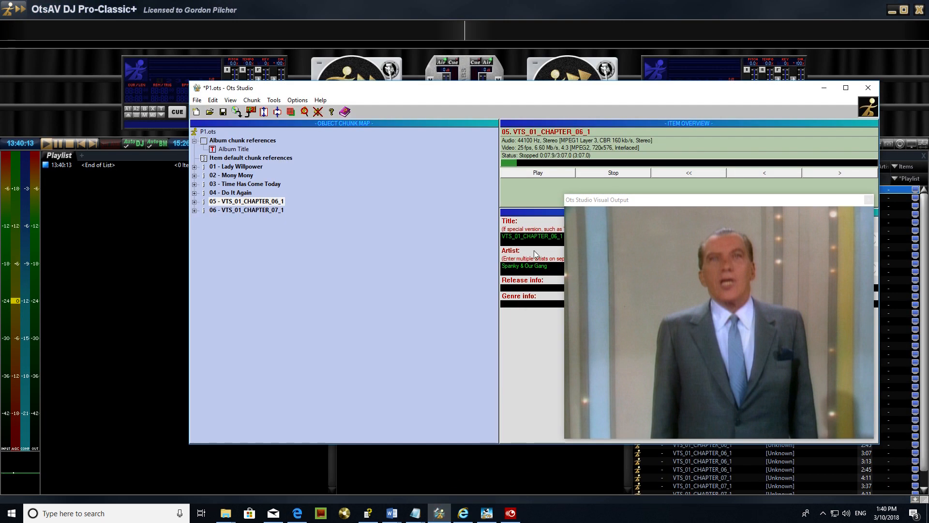
right_click(538, 239)
click(560, 306)
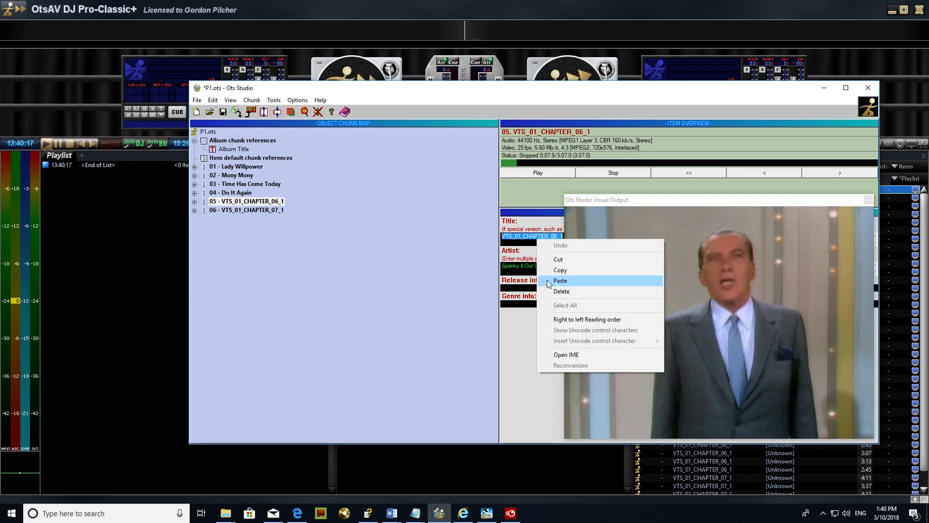
click(560, 281)
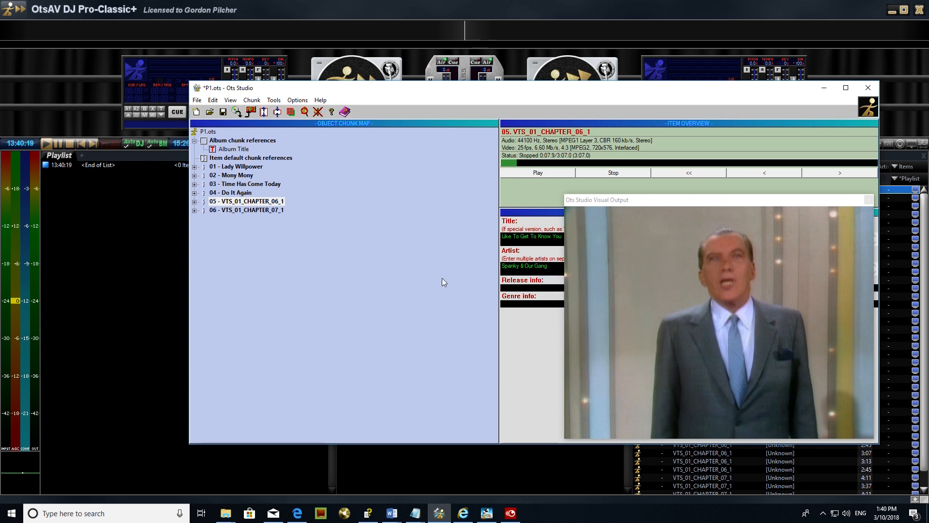
drag(659, 200, 719, 218)
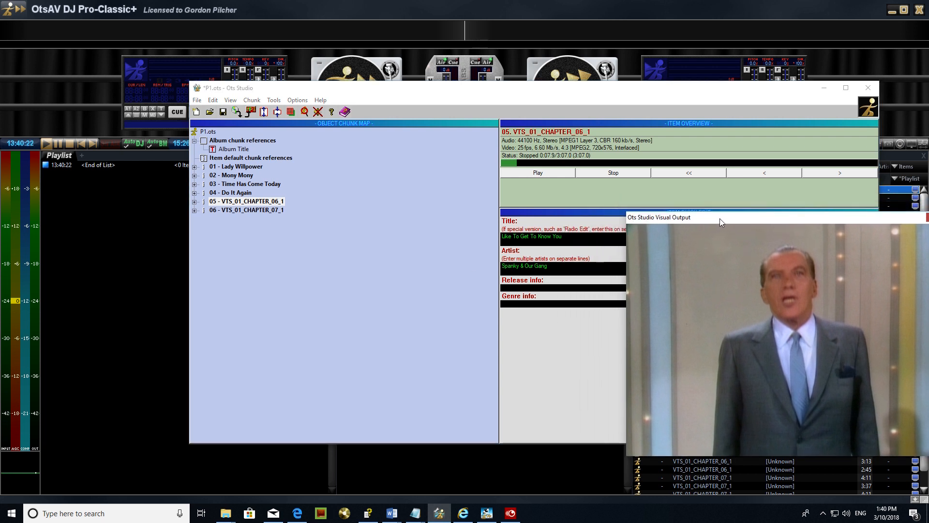
click(539, 287)
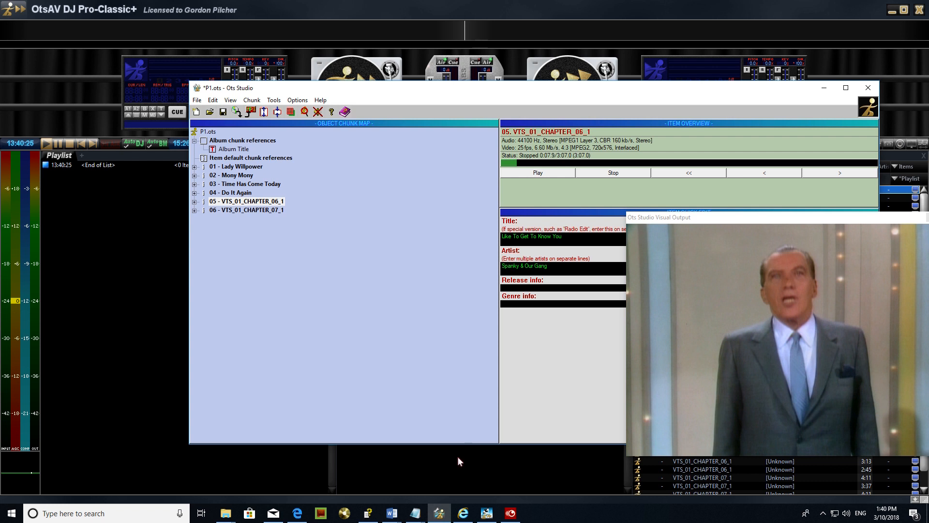
- Switch to the browser and select the track 5 artist and title together in the Discogs tracklist for copying
click(298, 513)
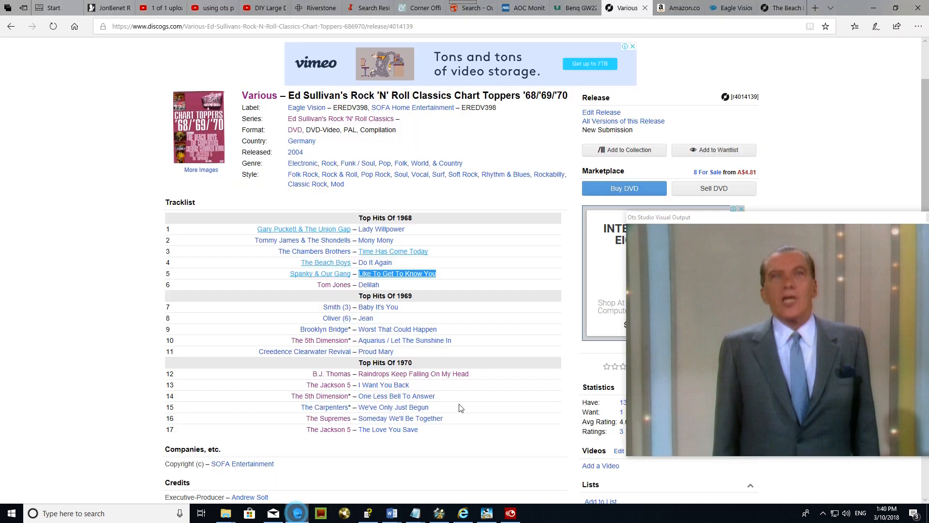
drag(471, 276, 341, 274)
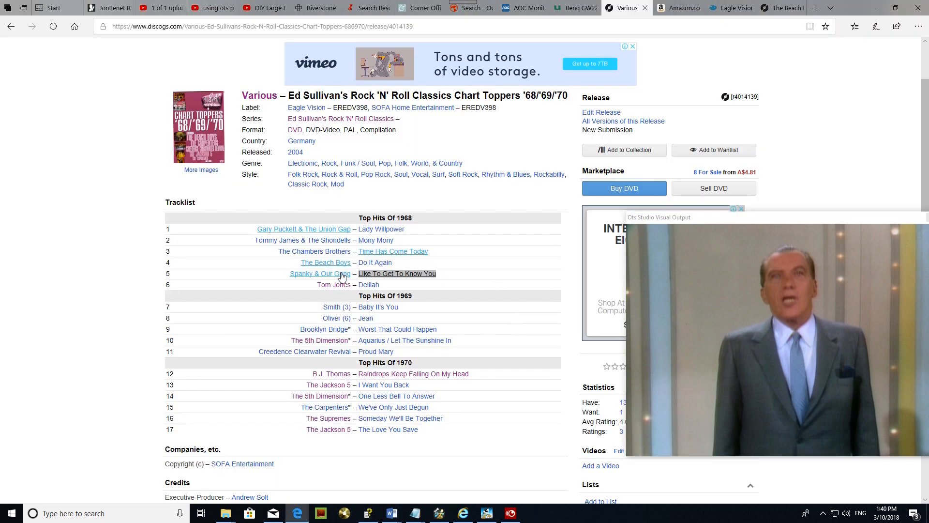
drag(470, 273, 446, 279)
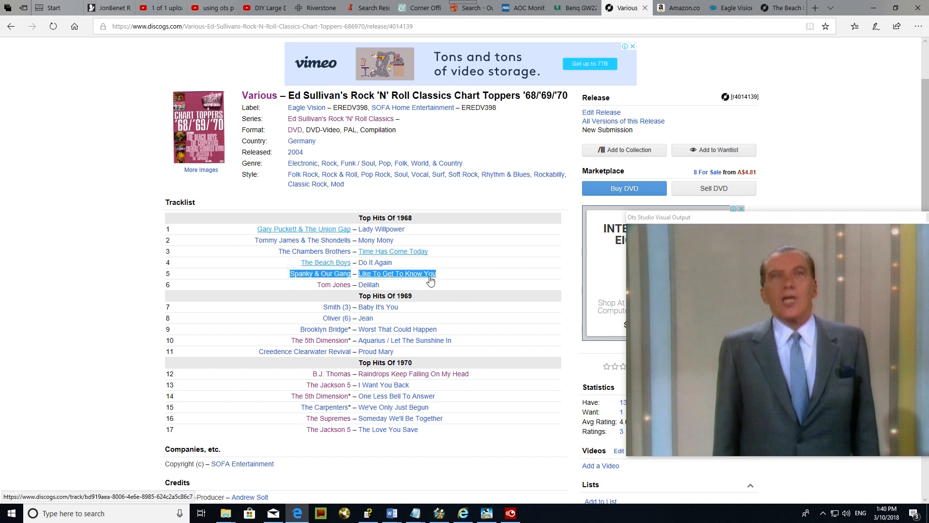
right_click(430, 277)
click(461, 428)
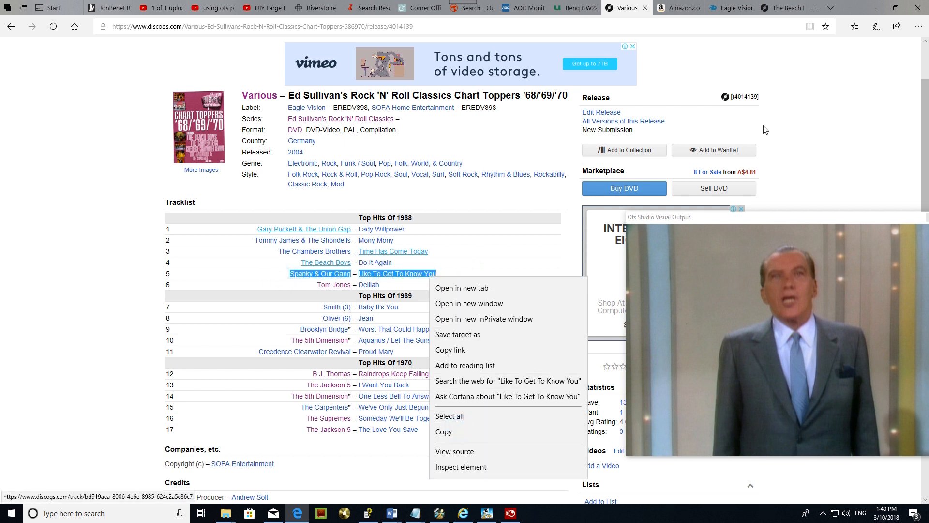
- Try a Discogs search for Like To Get To Know You from The Beach Boys release page
click(777, 8)
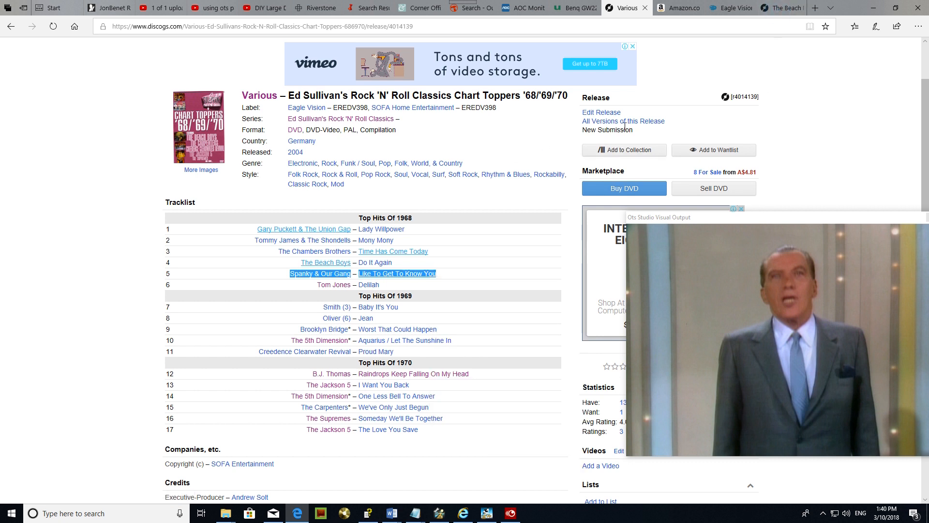
click(777, 7)
right_click(305, 51)
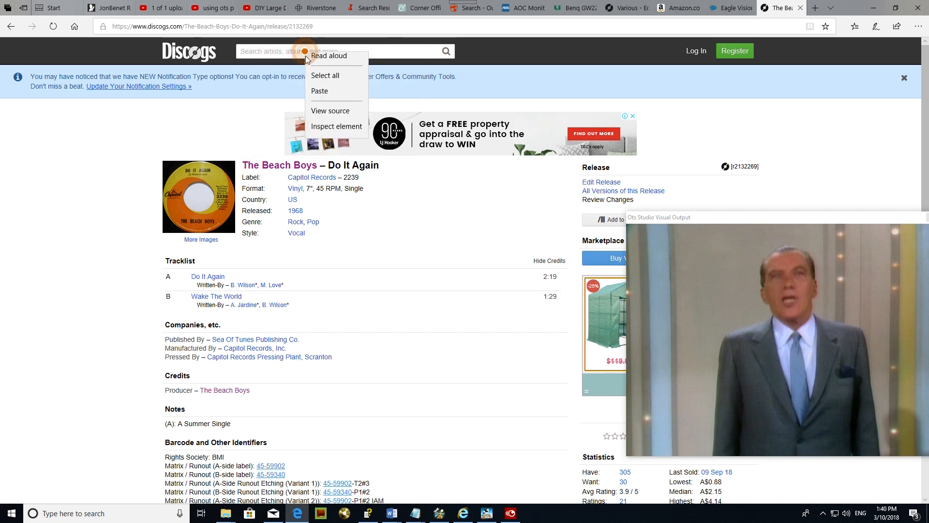
click(322, 95)
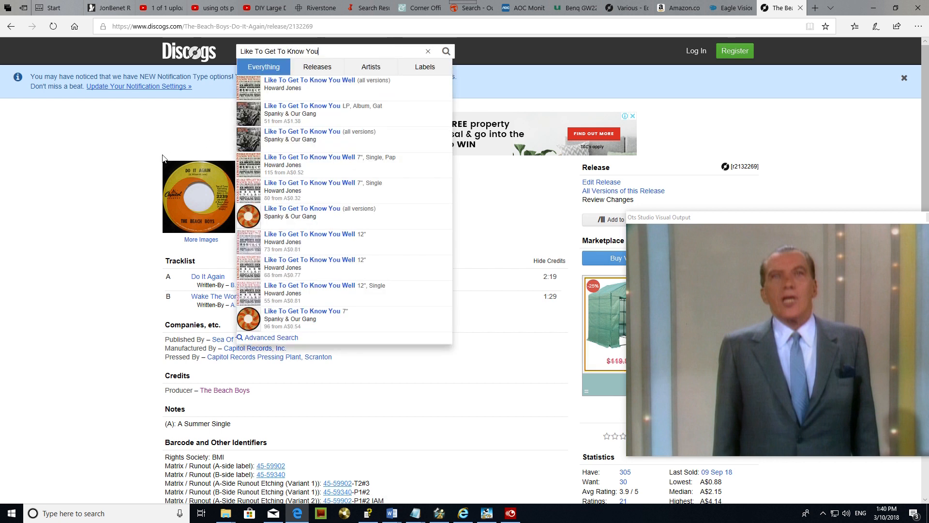
- Return to the Ed Sullivan tracklist page and copy the selected track 5 artist and title
click(626, 8)
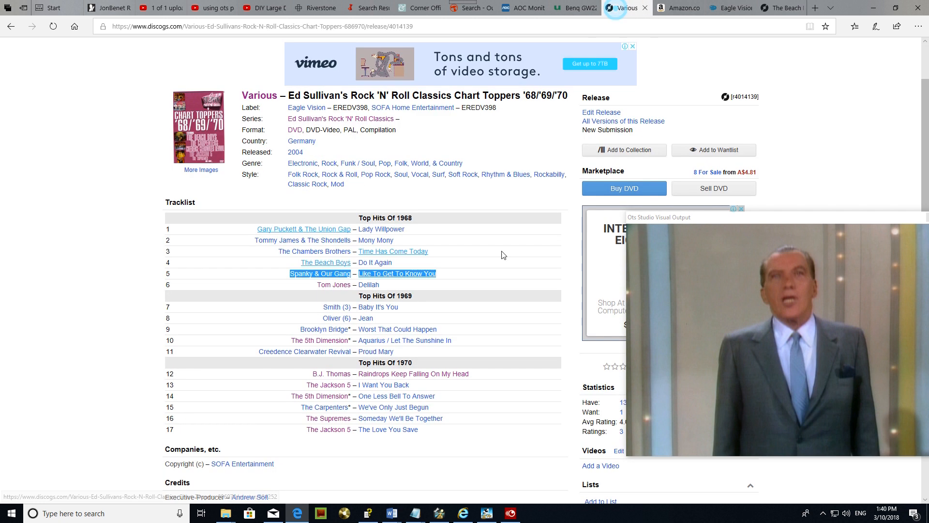
right_click(337, 277)
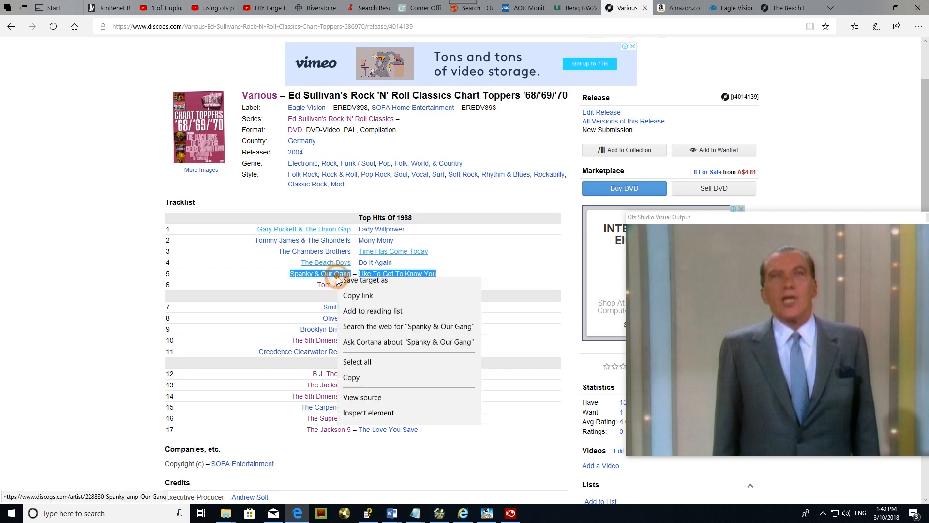
click(357, 430)
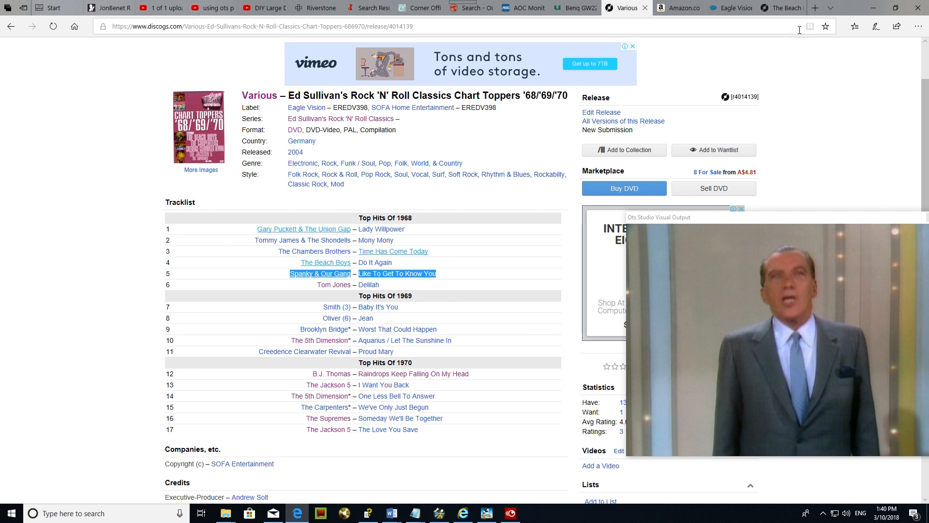
- Search Discogs for Spanky & Our Gang Like To Get To Know You and open the 7" release of Like To Get To Know You
click(780, 8)
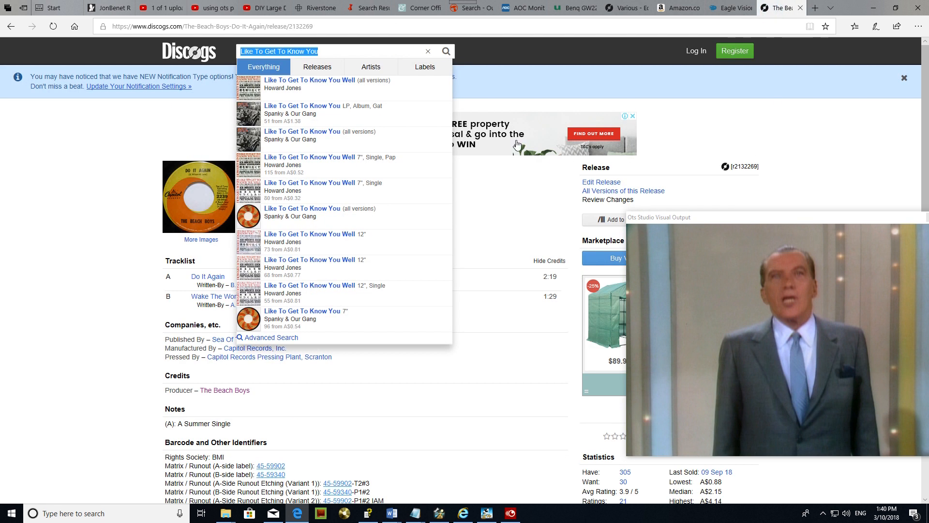
click(428, 52)
right_click(400, 51)
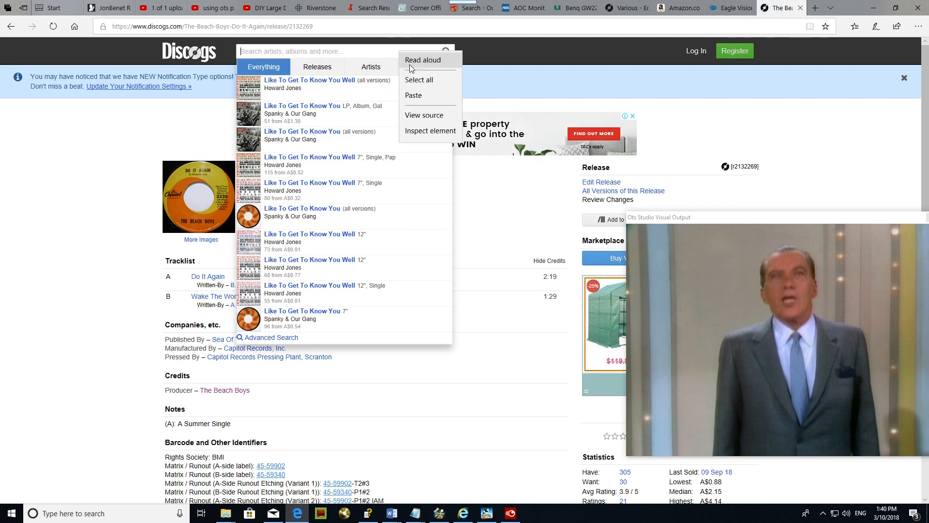
click(414, 95)
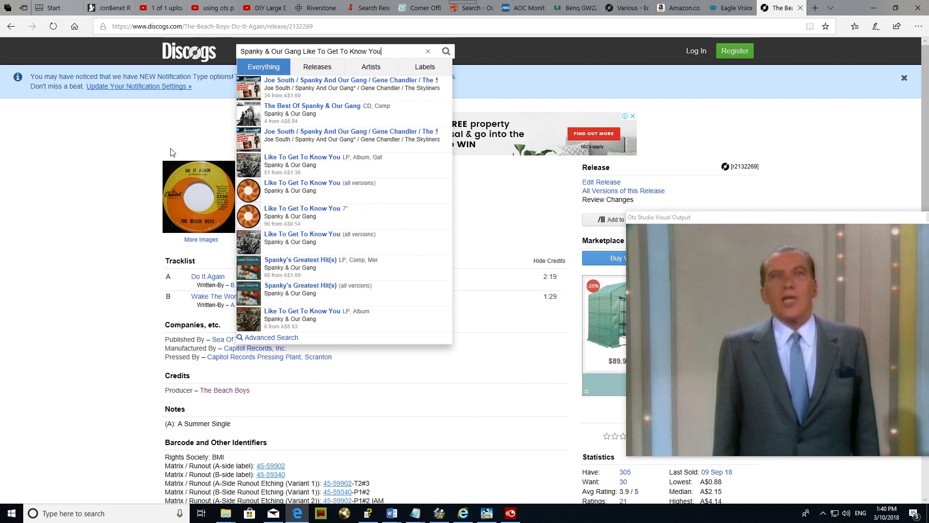
click(339, 211)
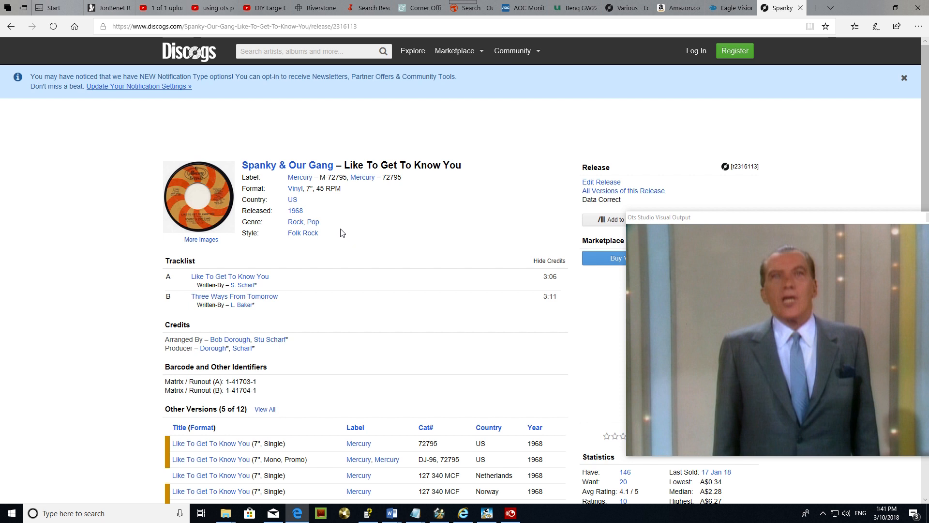
- Copy the genre Rock, Pop from the release page, paste it into Notepad, and copy it from there as plain text
drag(336, 226, 290, 225)
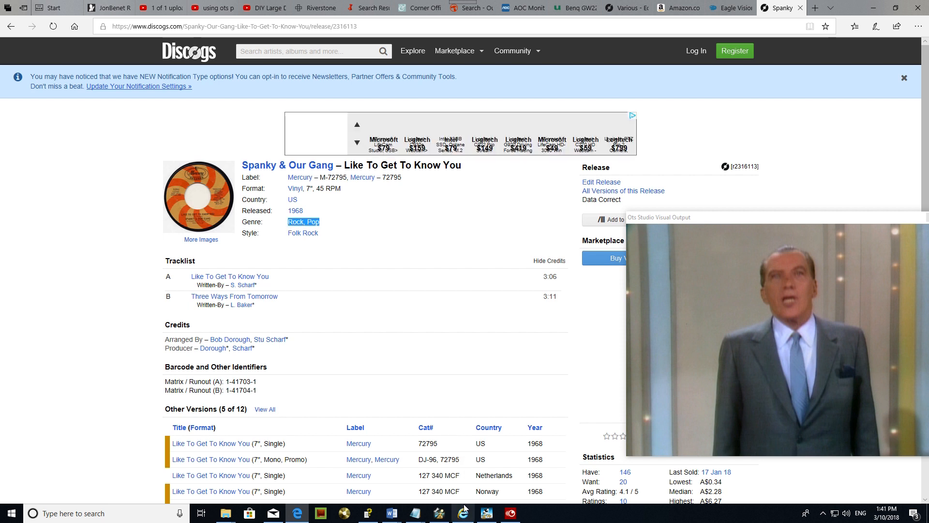
mouse_move(421, 514)
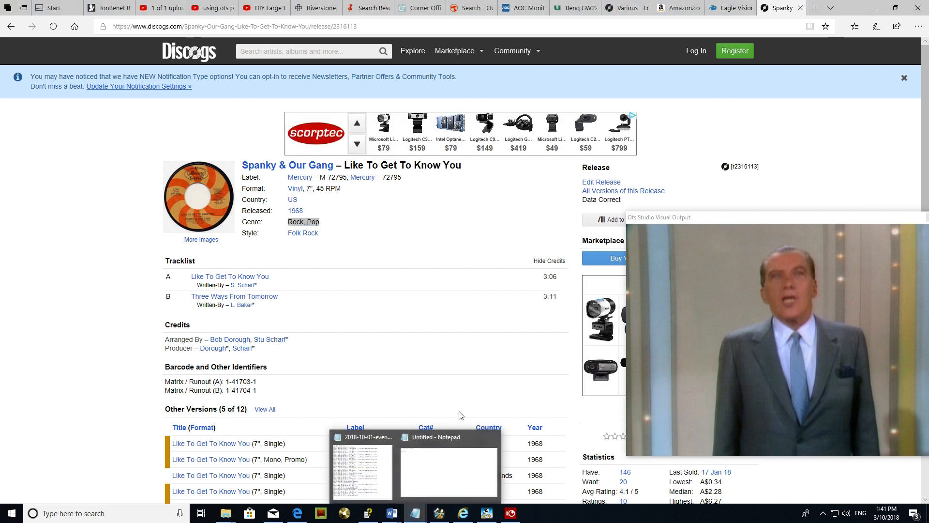
click(455, 425)
drag(131, 140, 41, 133)
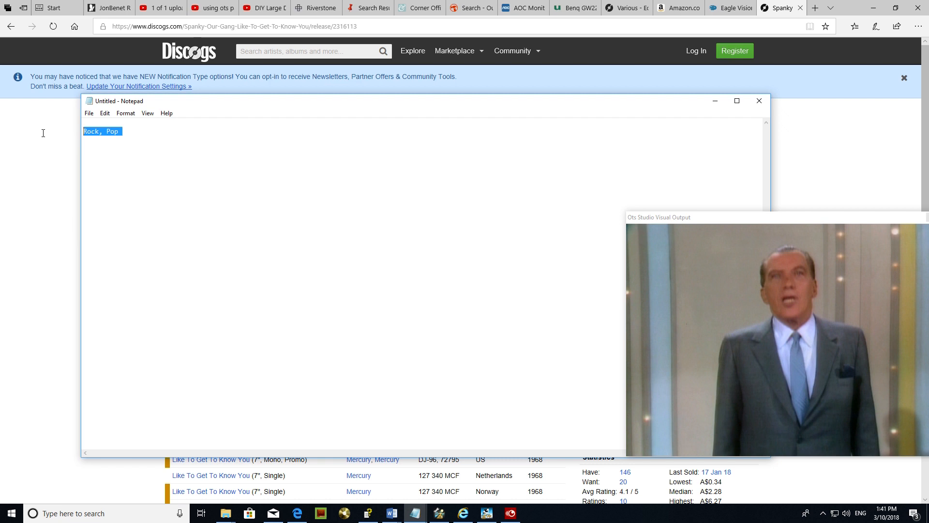
click(104, 113)
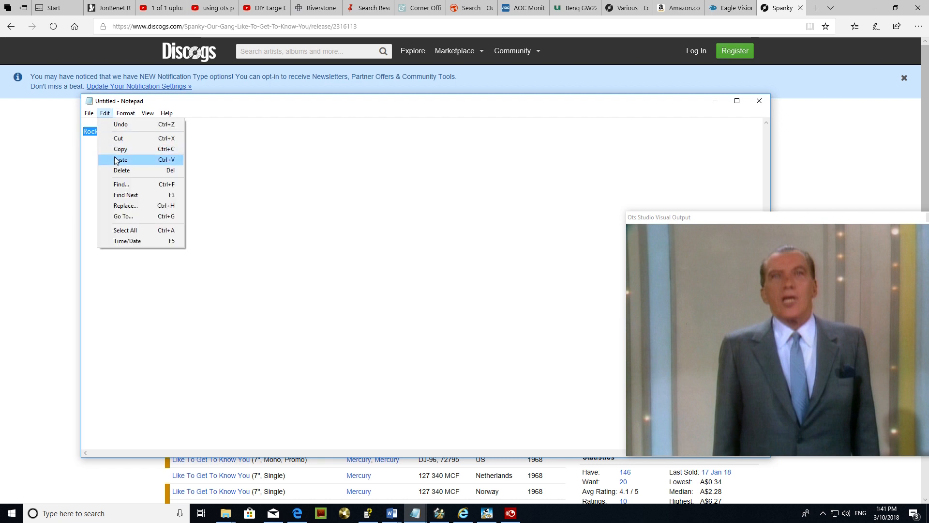
click(116, 149)
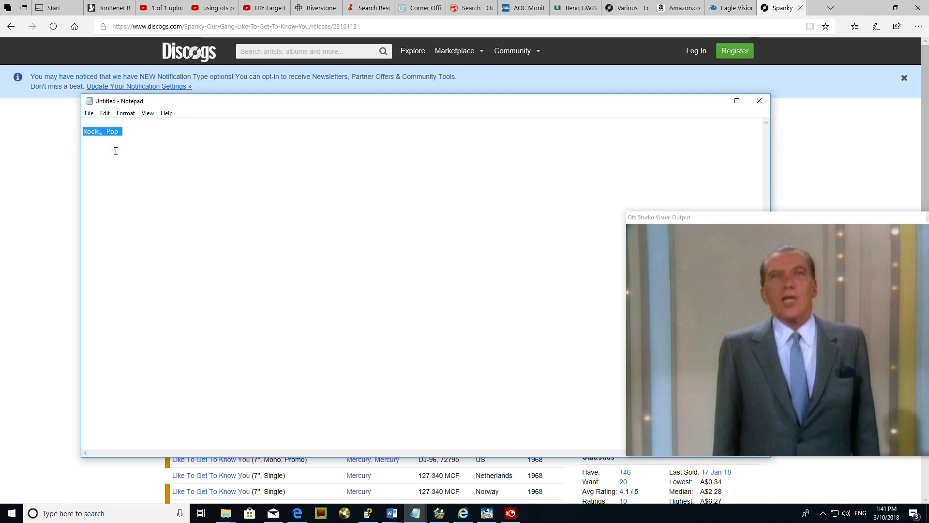
- Switch to Ots Studio and paste Rock, Pop as the genre info of item 05
click(439, 515)
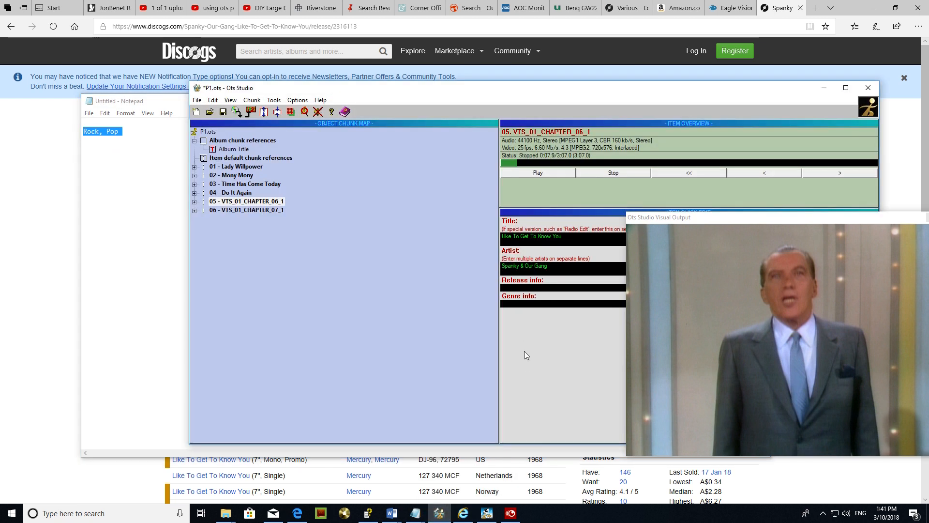
right_click(529, 304)
click(550, 347)
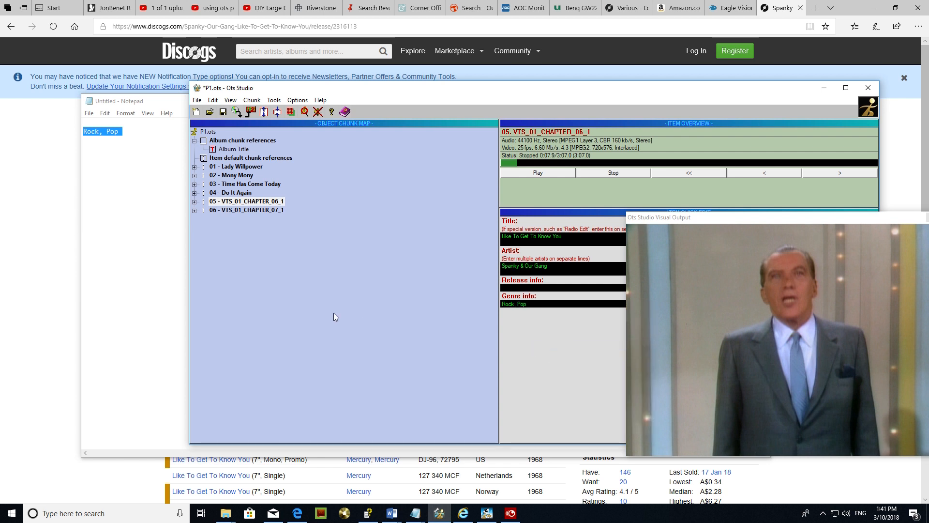
- Return to the Discogs release page for Like To Get To Know You and copy the release year 1968
click(130, 291)
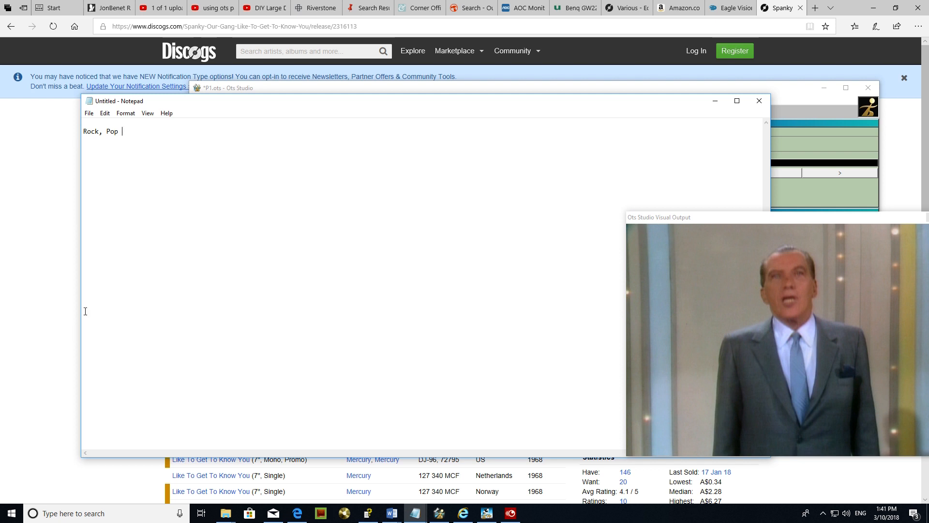
click(64, 331)
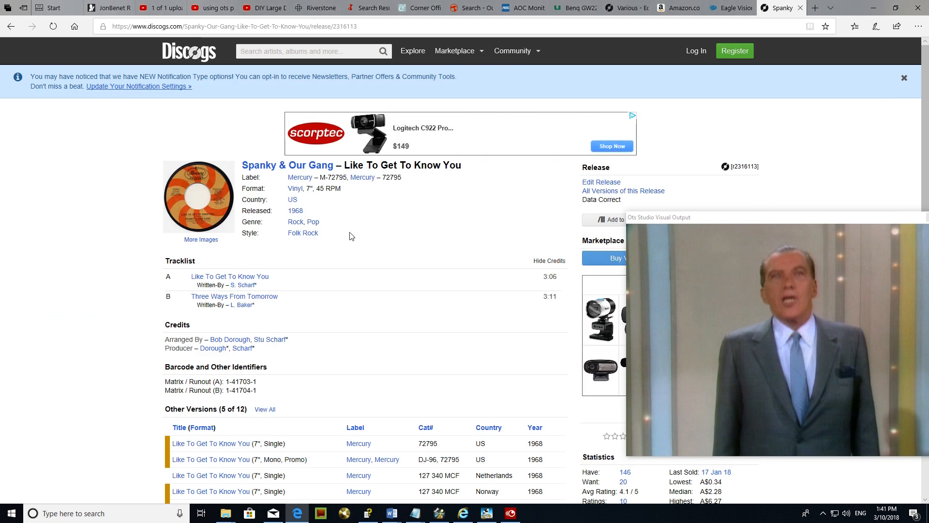
scroll(383, 242, down, 1)
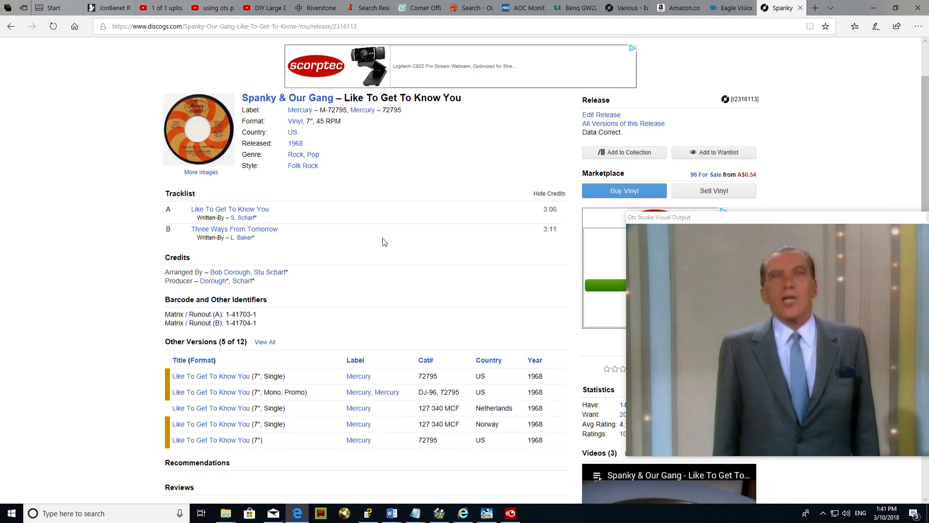
double_click(535, 374)
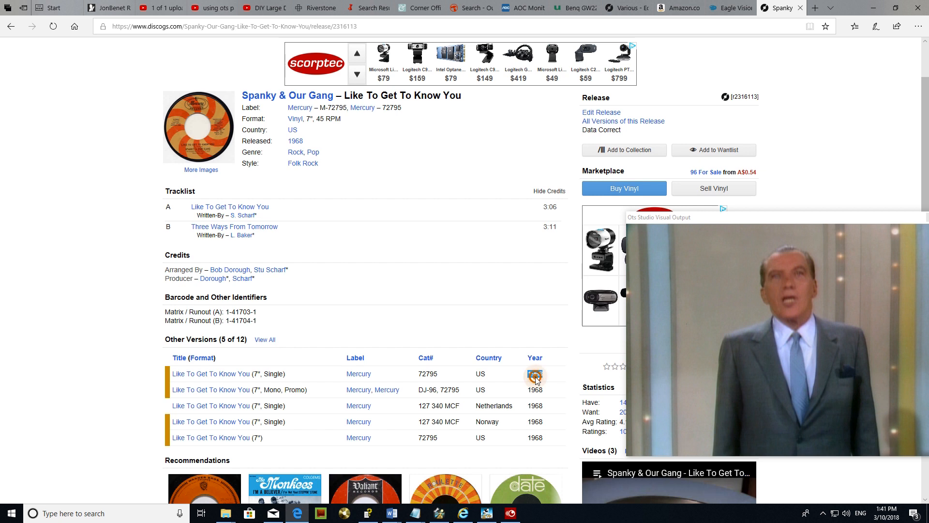
right_click(549, 380)
click(549, 451)
- Look over the rest of the release page and view the enlarged record label image
scroll(549, 451, down, 2)
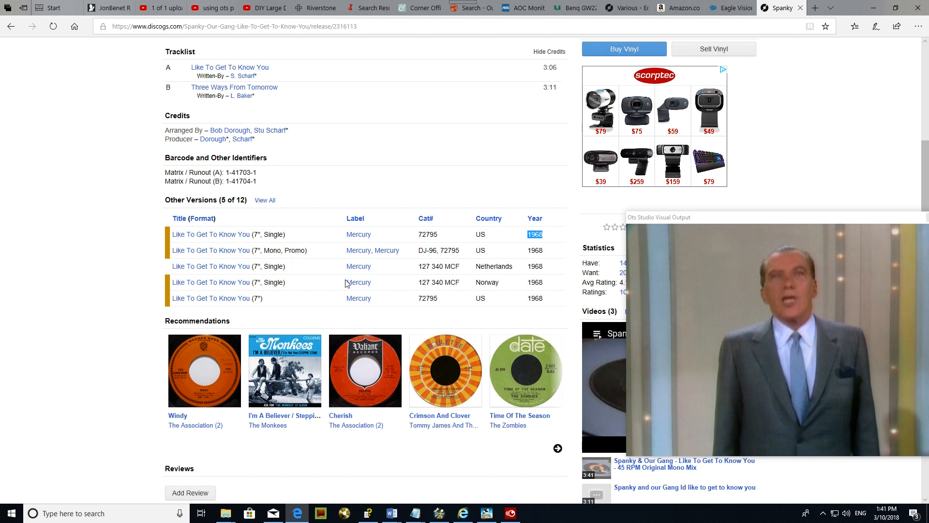
scroll(347, 284, down, 1)
scroll(346, 283, up, 3)
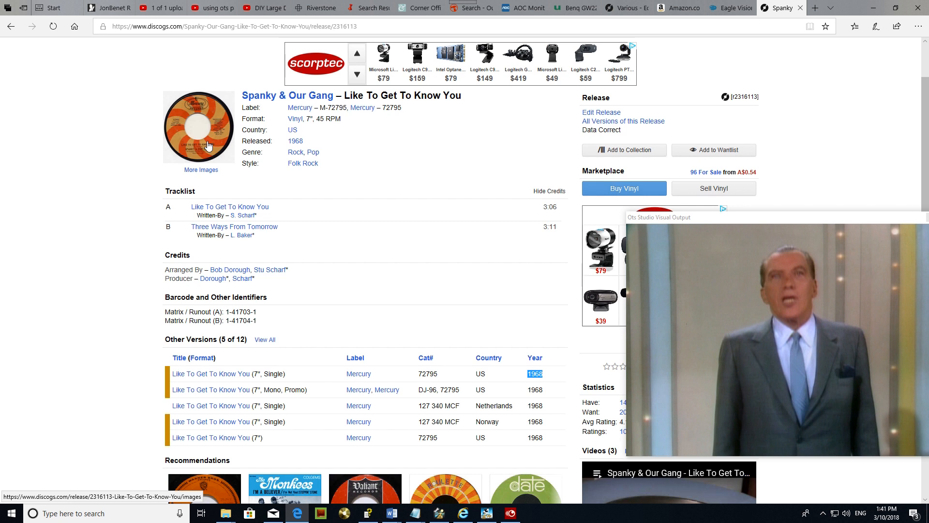
click(208, 145)
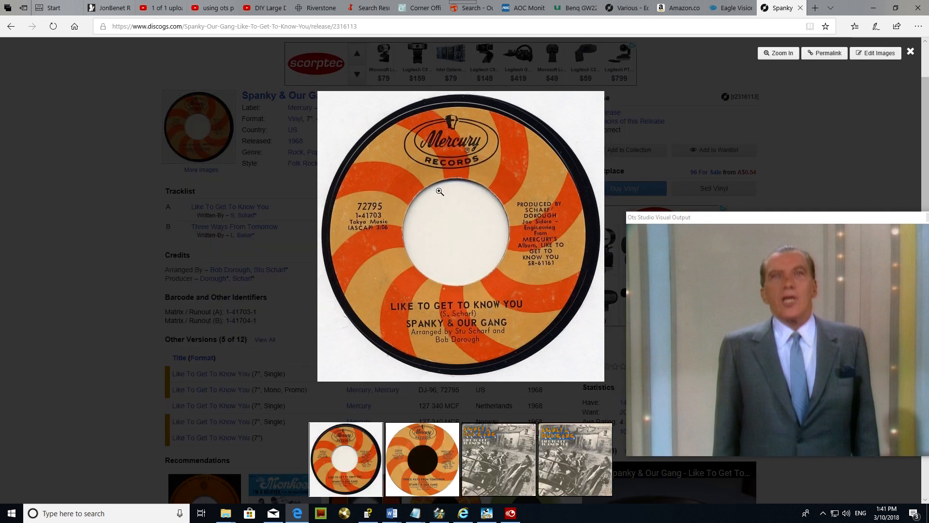
click(135, 204)
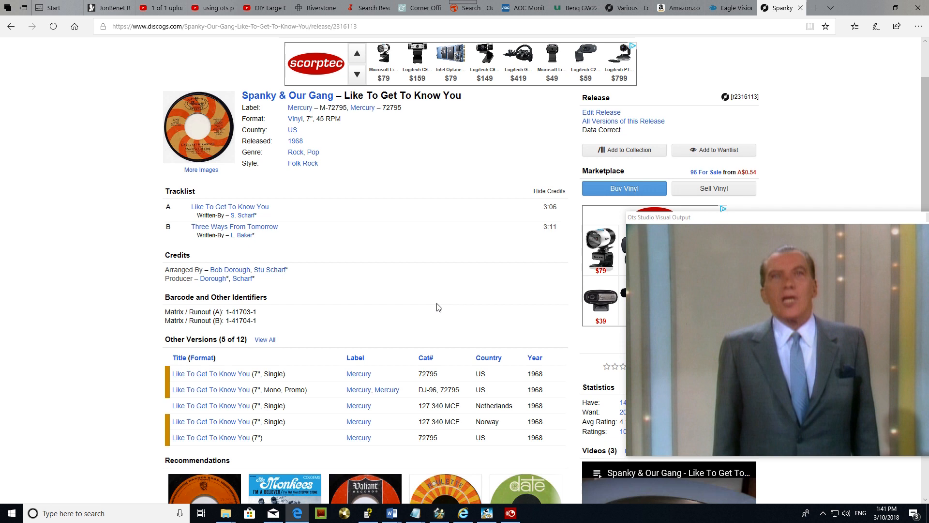
- Switch to Ots Studio and paste 1968 as the release info of item 05
click(486, 513)
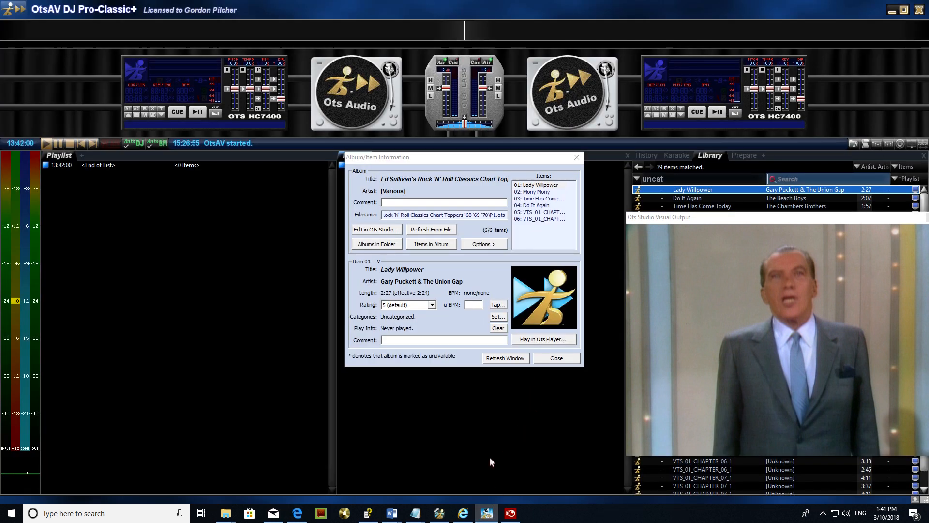
click(439, 513)
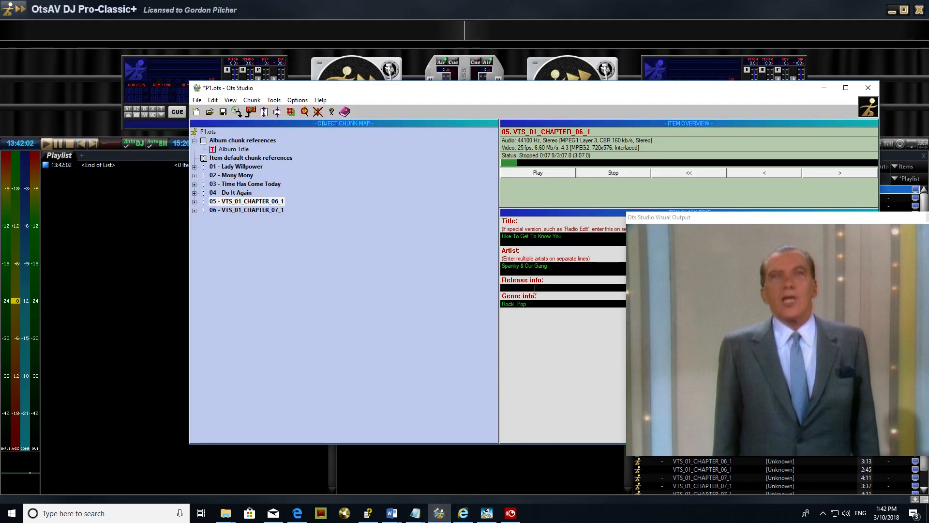
right_click(535, 291)
click(551, 330)
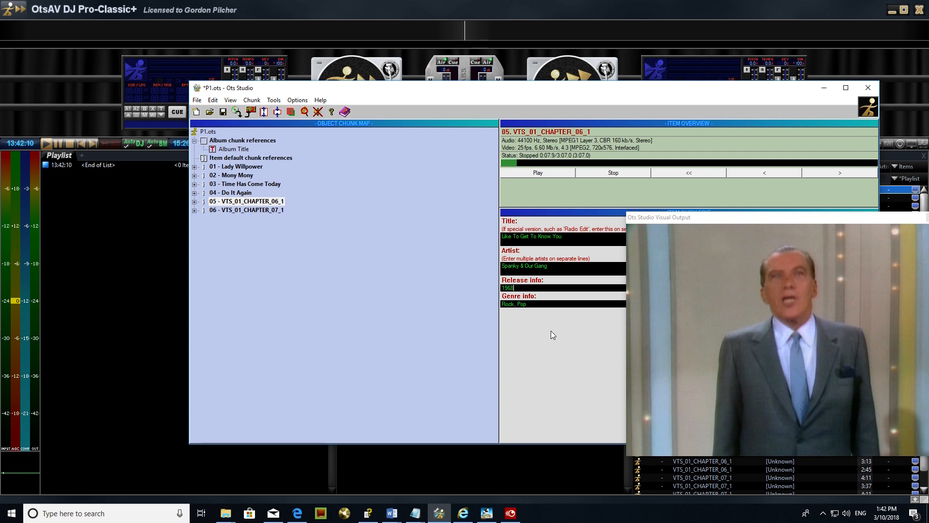
- Expand item 05 in the object chunk map and review the chunk types that can be added to it
click(194, 202)
right_click(268, 201)
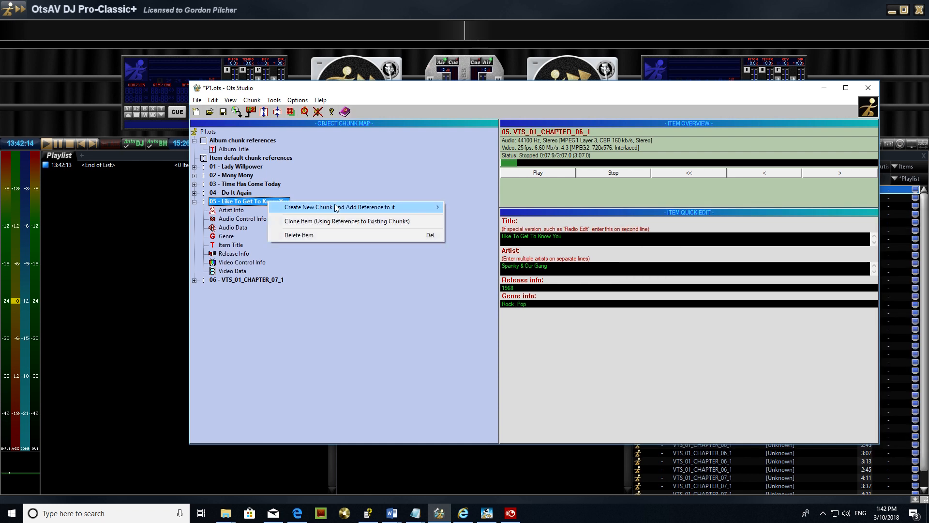
mouse_move(409, 208)
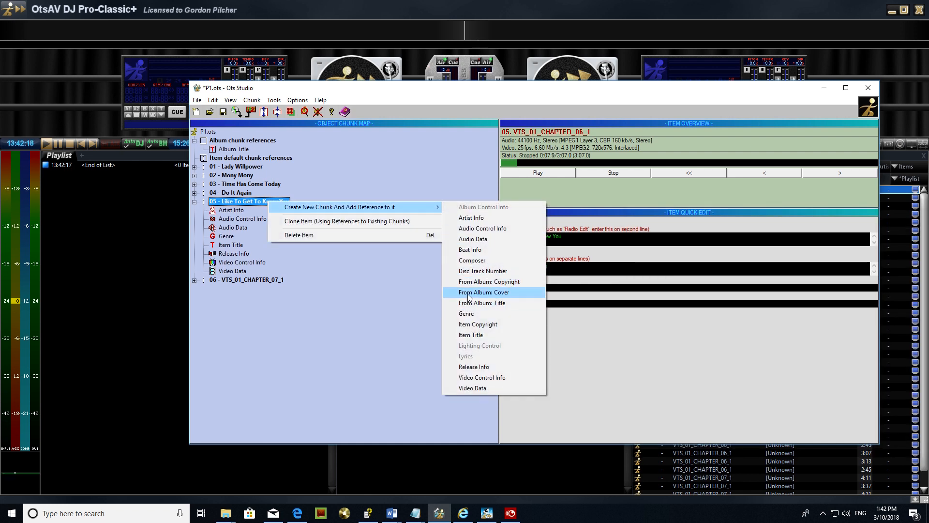
click(353, 338)
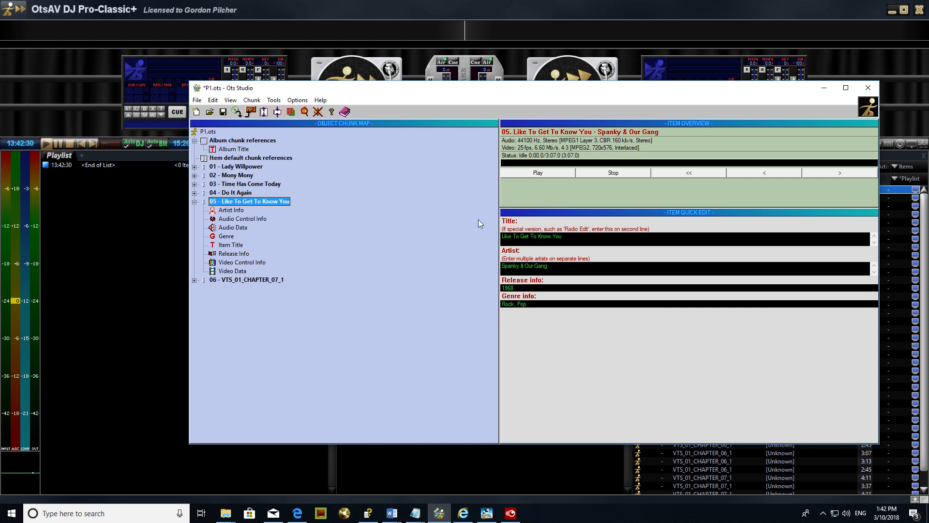
- Briefly preview item 05's video, stop it, and move the visual output window clear of the item edit fields
click(536, 174)
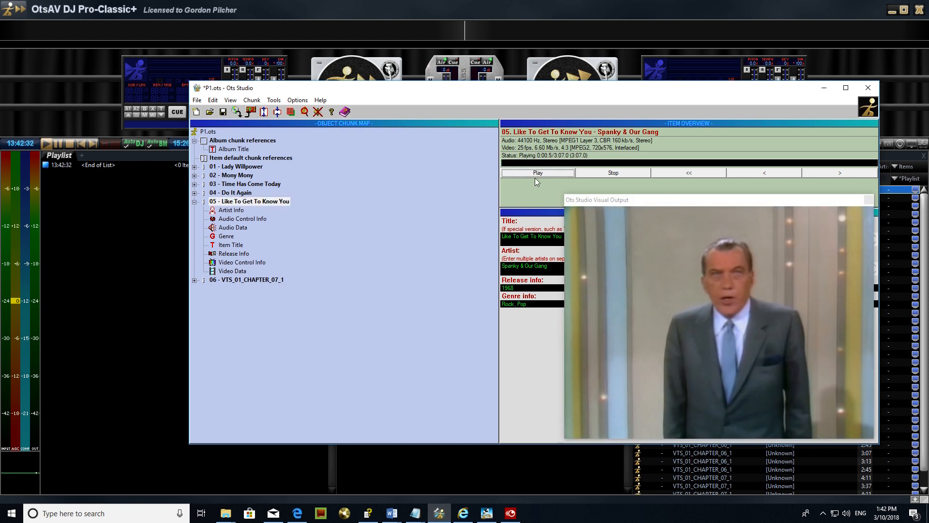
click(604, 174)
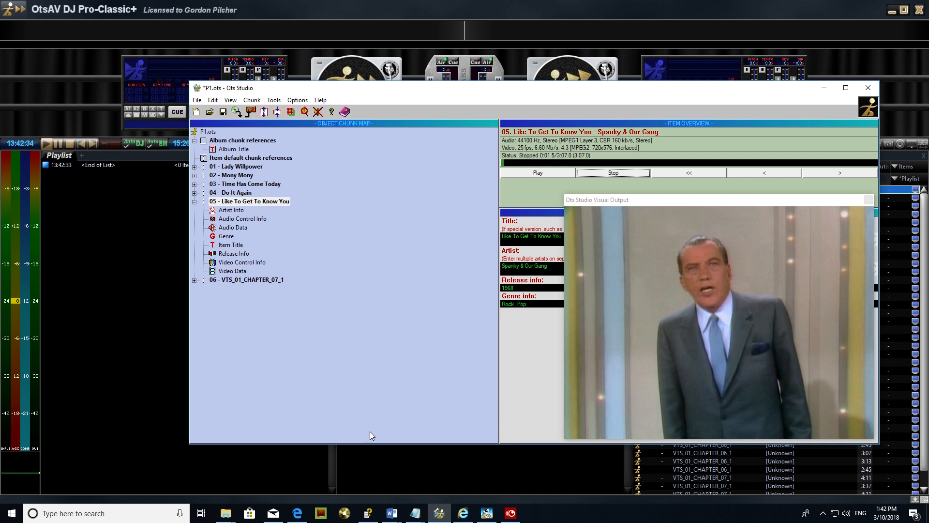
key(alt+Tab)
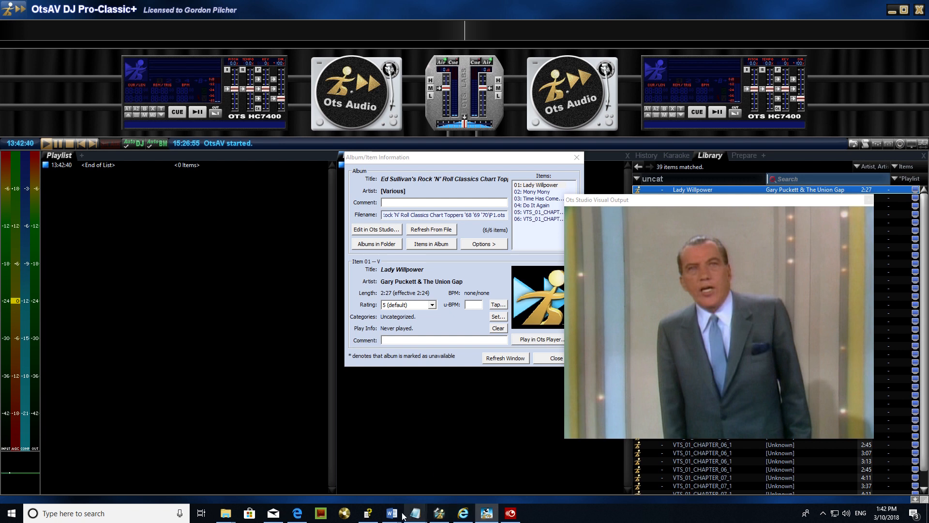
key(alt+Tab)
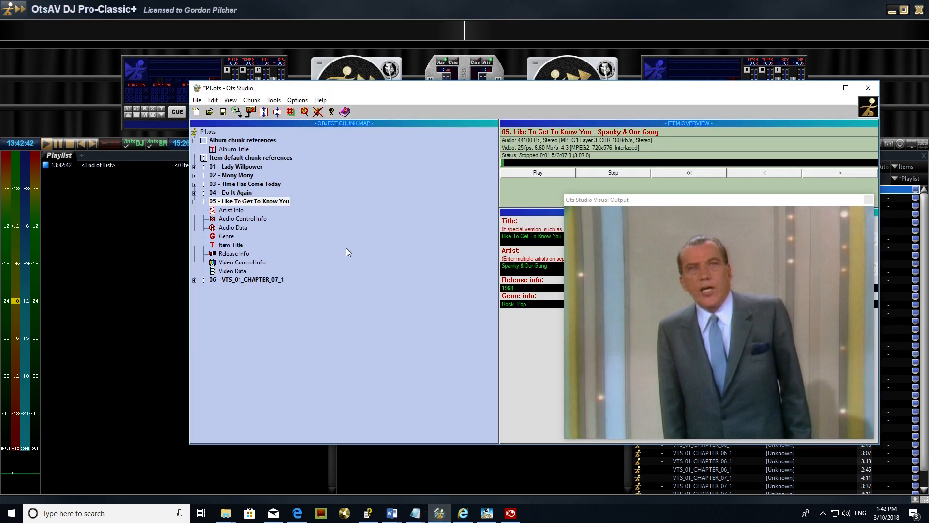
drag(655, 206, 113, 286)
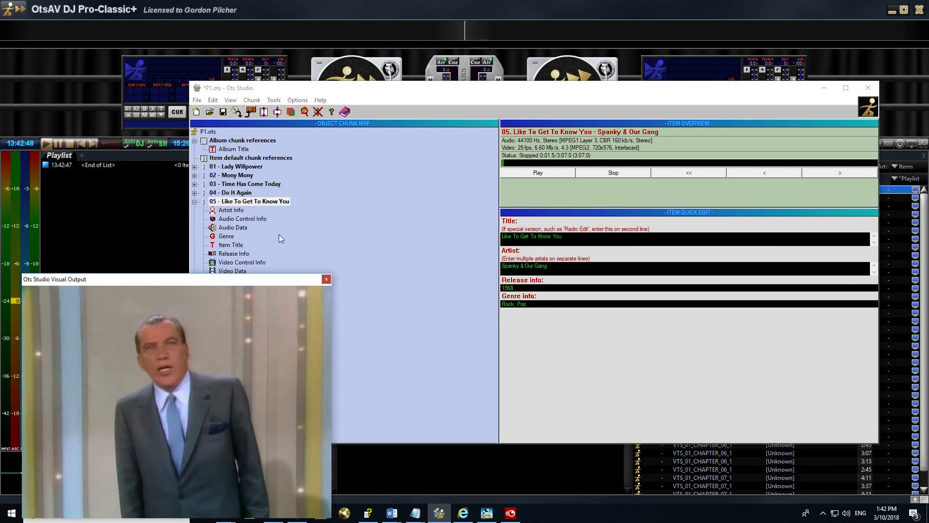
- Open item 05's Audio Control Info, show the full waveform, and play the raw audio from near its beginning
click(265, 217)
click(798, 255)
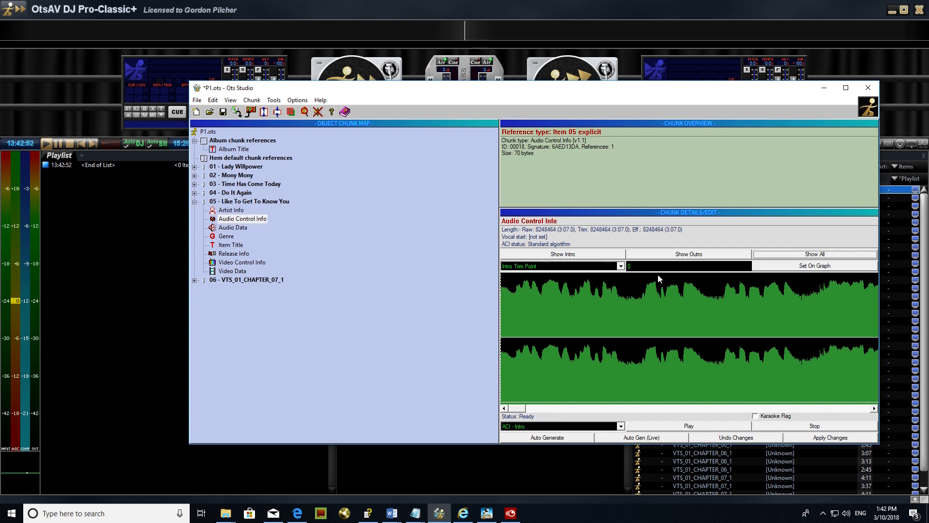
click(643, 358)
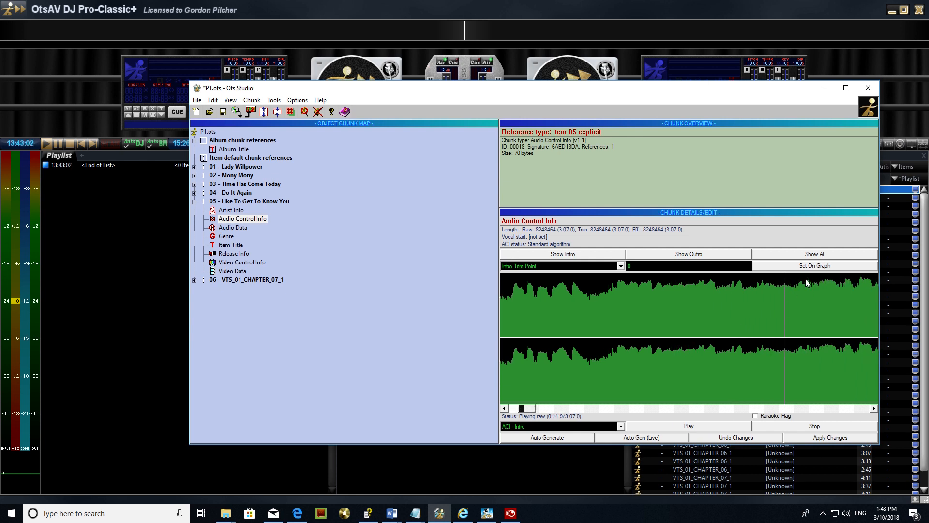
- Set item 05's Intro Trim Point on the graph, adjust it to about 532992, and stop playback
click(821, 265)
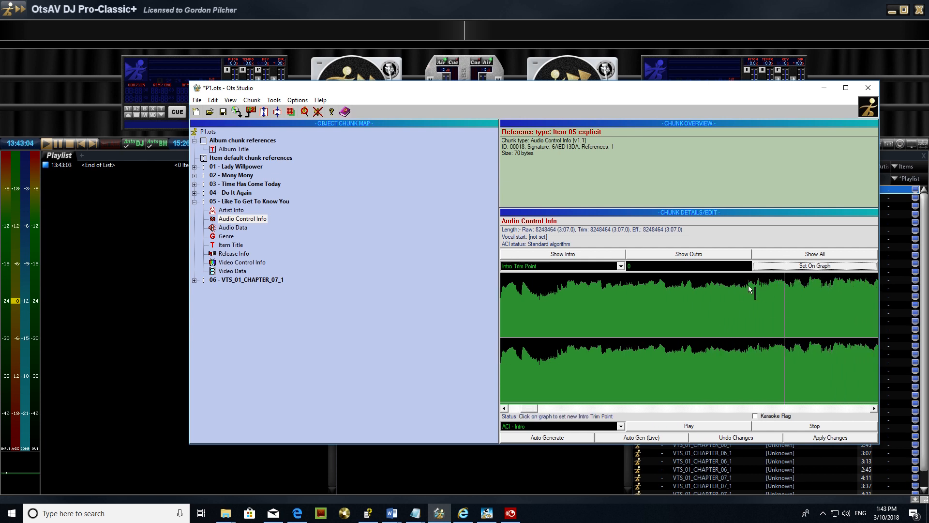
click(748, 285)
click(798, 267)
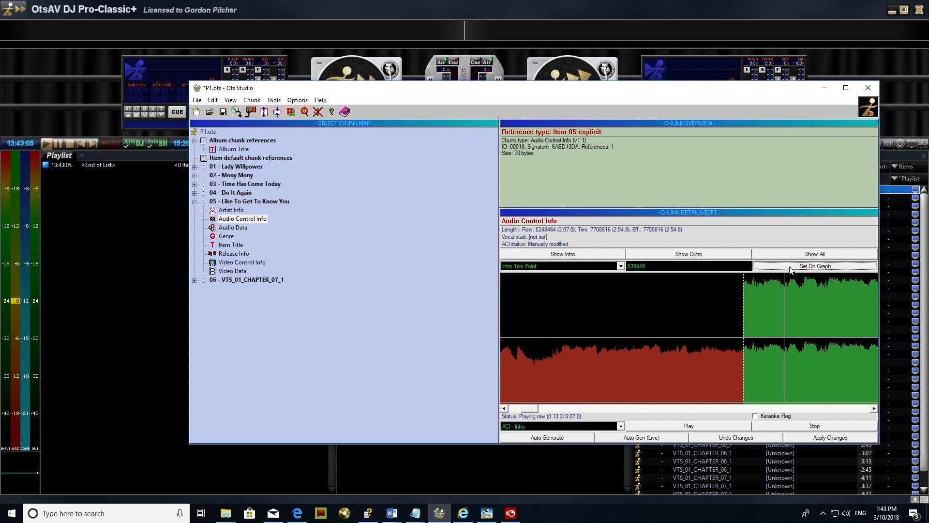
click(731, 350)
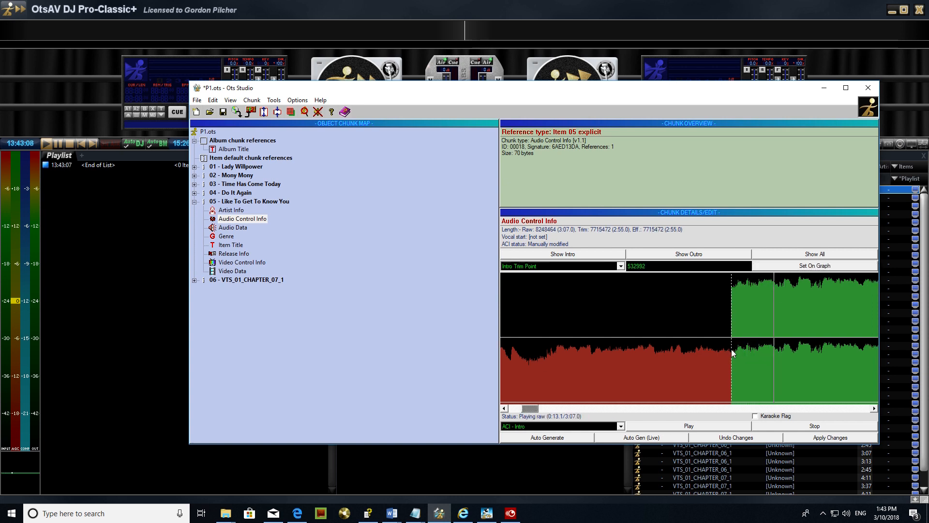
click(773, 428)
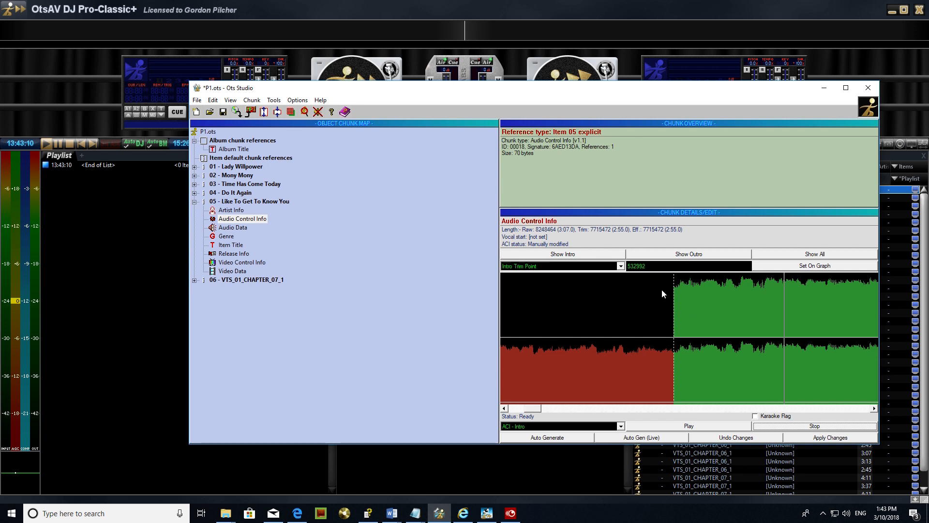
- Set the Intro Reference Point on the graph just after the trim point, at about 540672
click(621, 266)
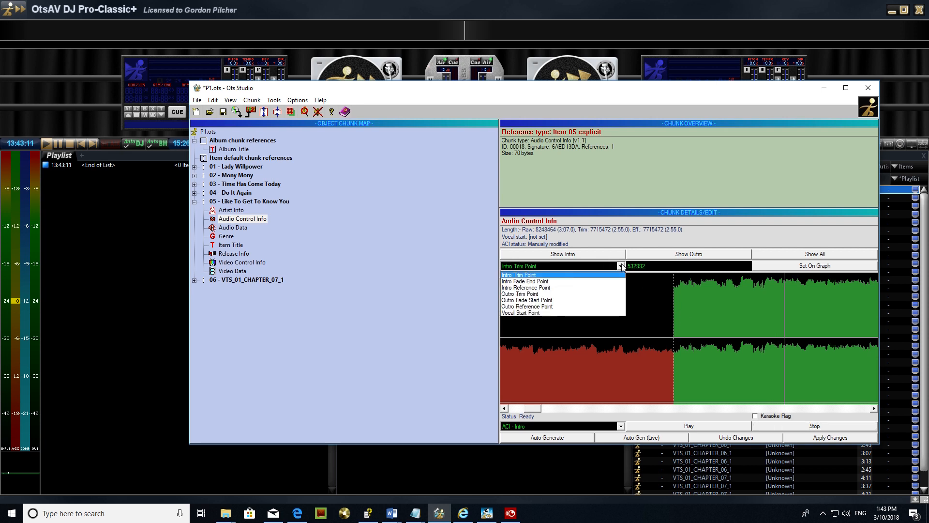
click(588, 288)
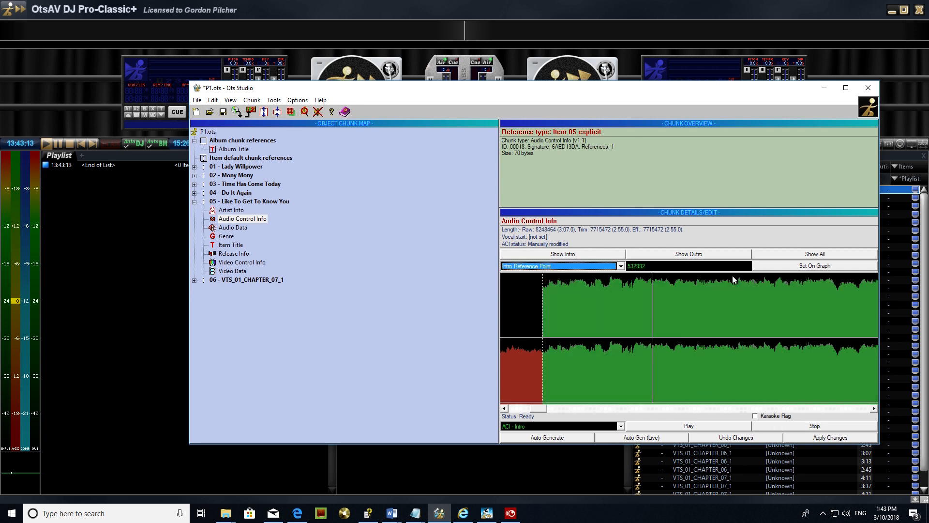
click(762, 267)
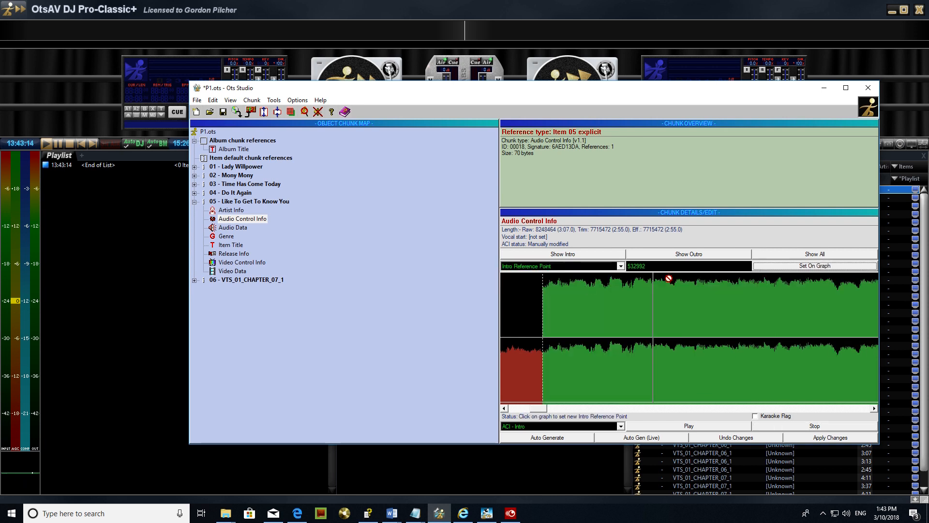
click(550, 282)
- Set the Intro Fade End Point on the graph at the intro reference marker, with a value of about 8704
click(554, 266)
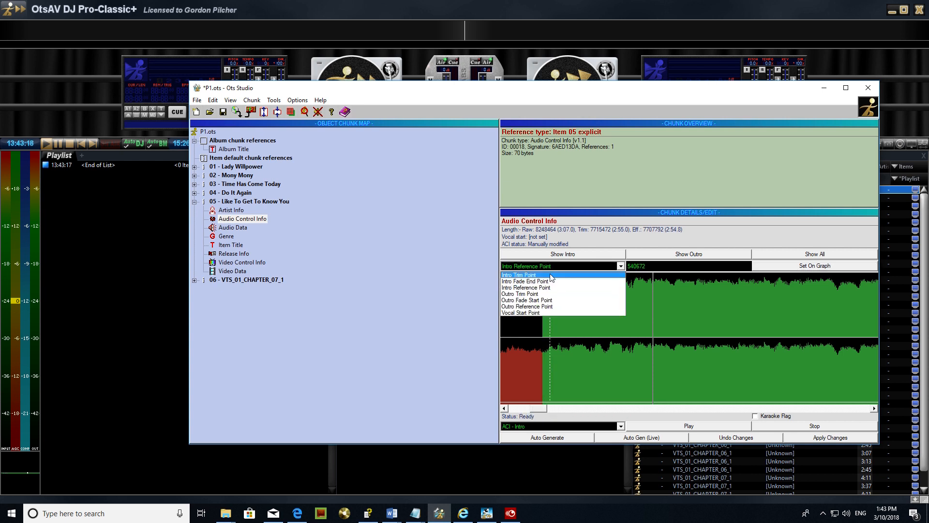
click(549, 282)
click(786, 267)
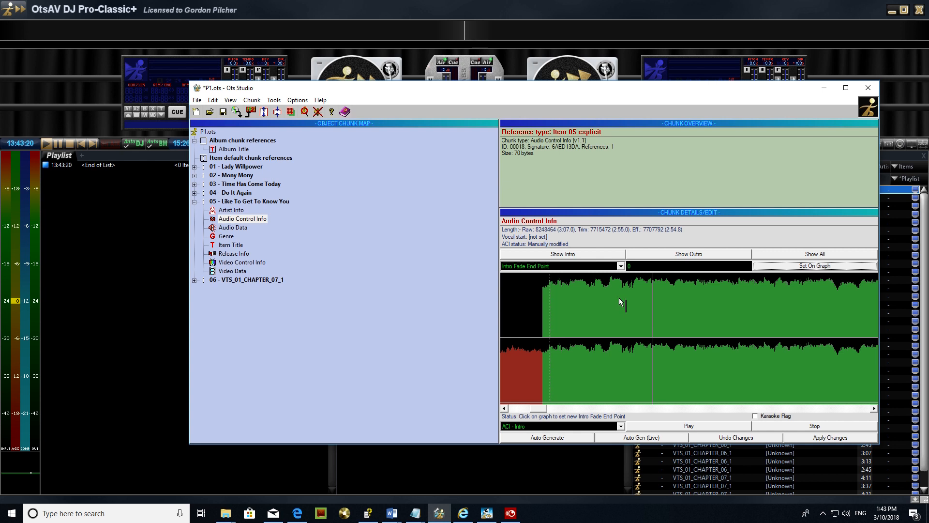
click(550, 283)
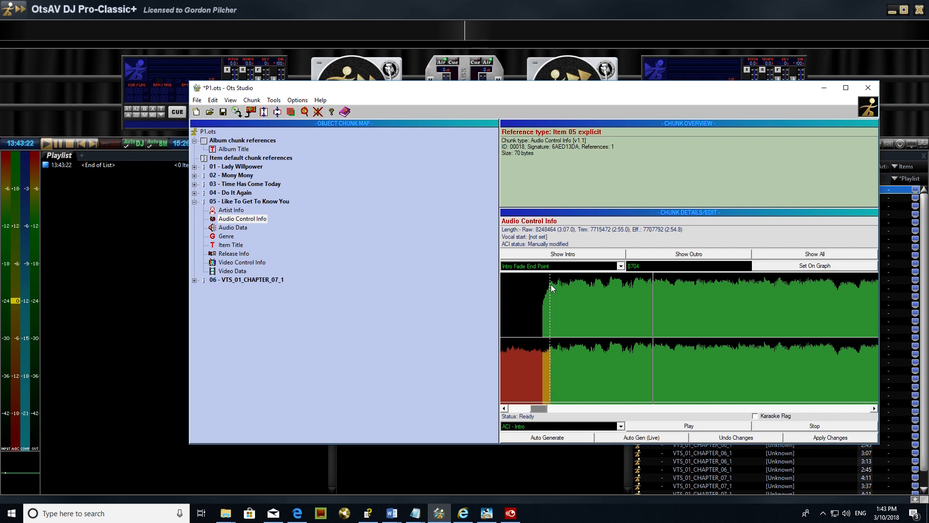
- Play the ACI - Intro after soft preview to check the trimmed and faded intro
click(597, 428)
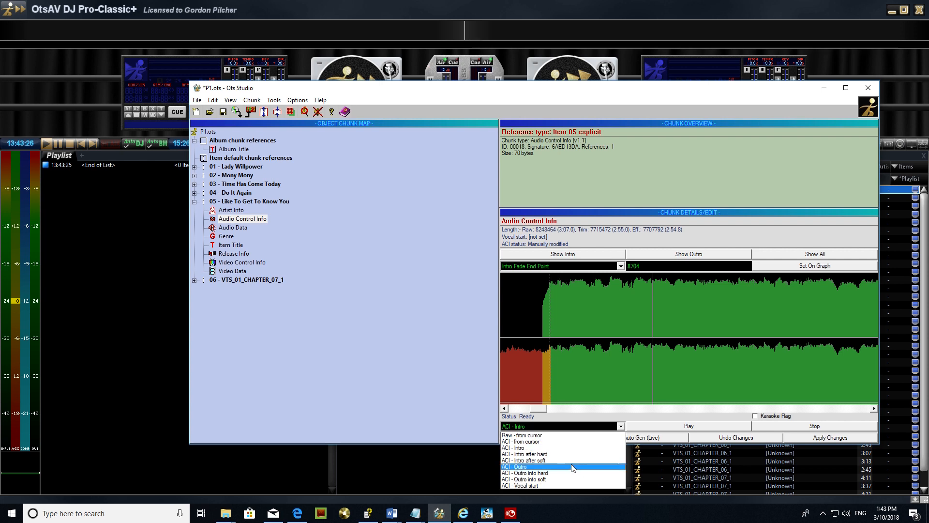
click(566, 460)
click(685, 426)
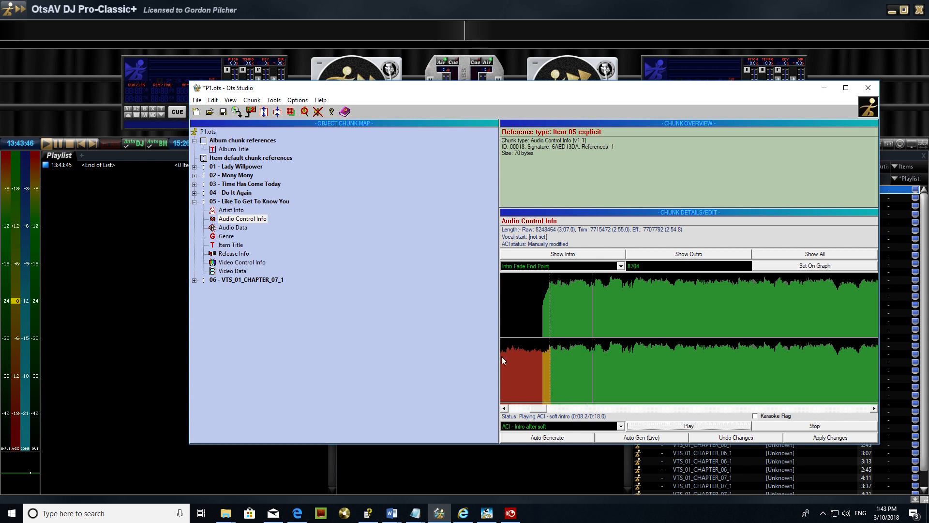
- Show the outro section of item 05's waveform and play the ACI - Outro preview
click(799, 257)
click(716, 254)
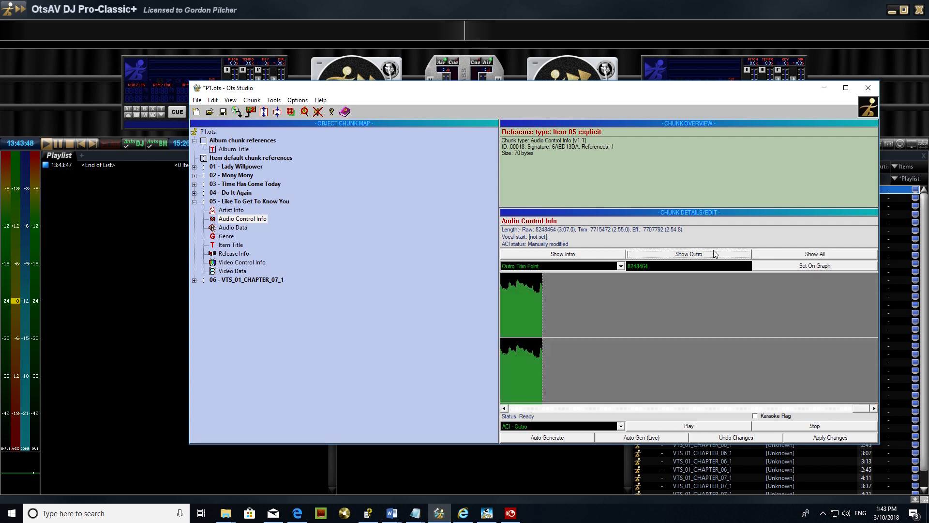
click(703, 424)
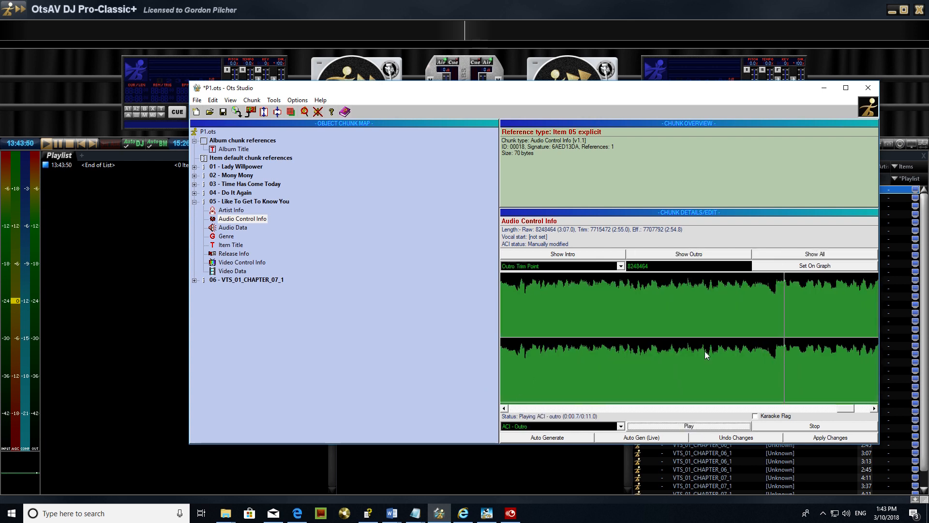
- Stop the outro preview and play the raw audio from an earlier part of item 05's waveform to find the song's end
click(807, 427)
drag(846, 408, 778, 408)
click(725, 370)
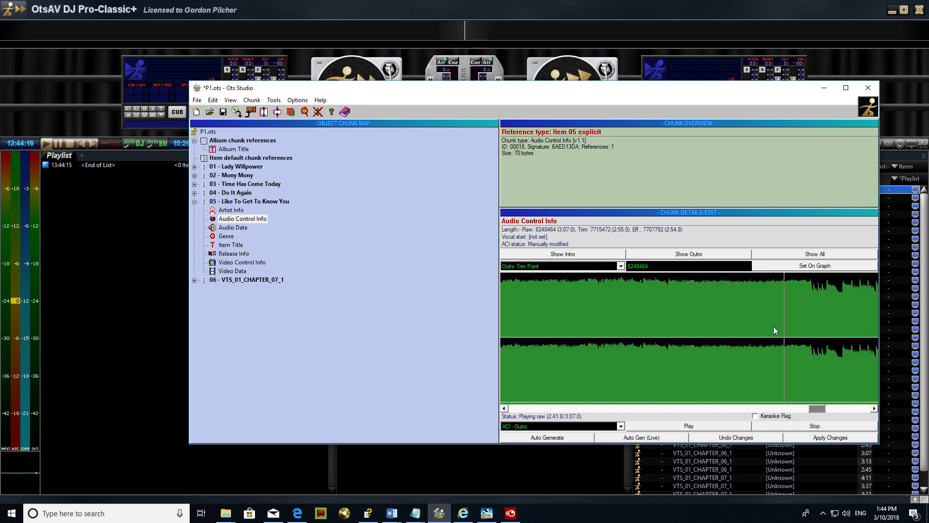
- Set the Outro Trim Point on the graph where the even waveform ends, just before the jagged section, at about 7163392
click(815, 265)
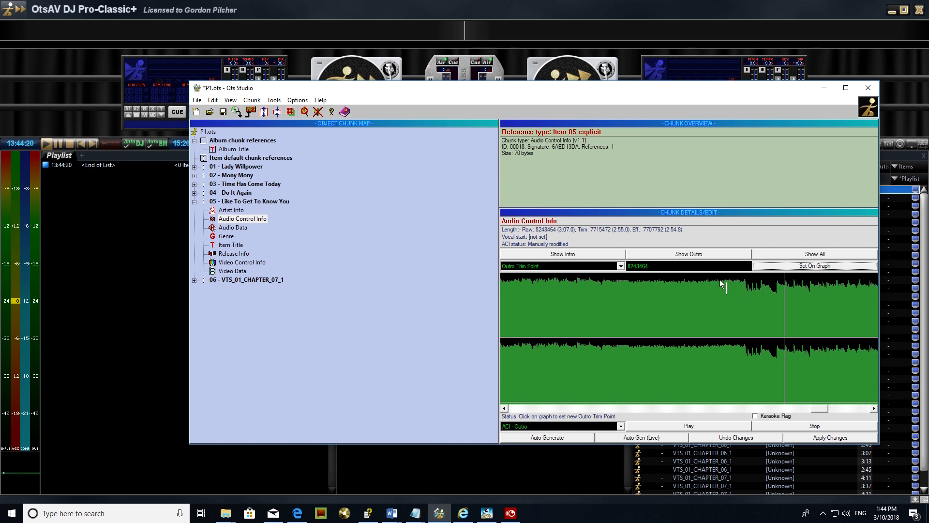
click(664, 281)
click(599, 267)
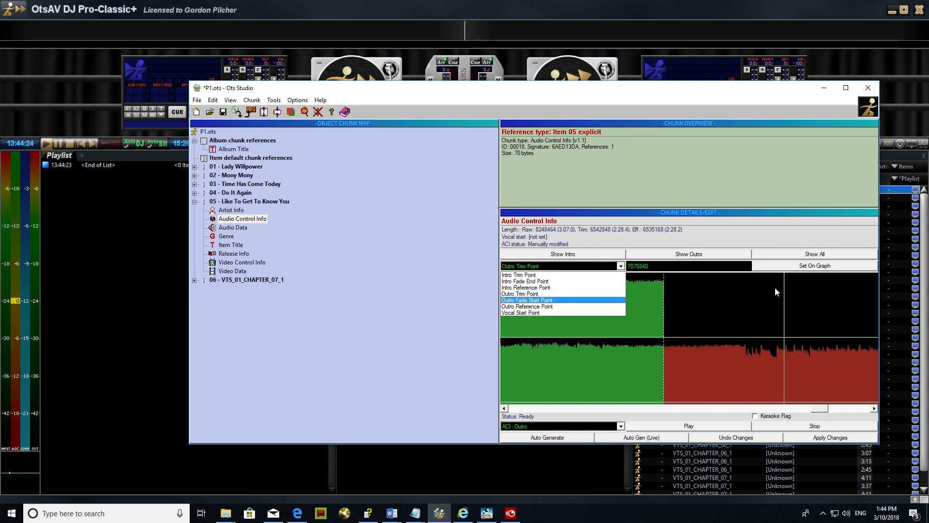
click(820, 270)
click(792, 266)
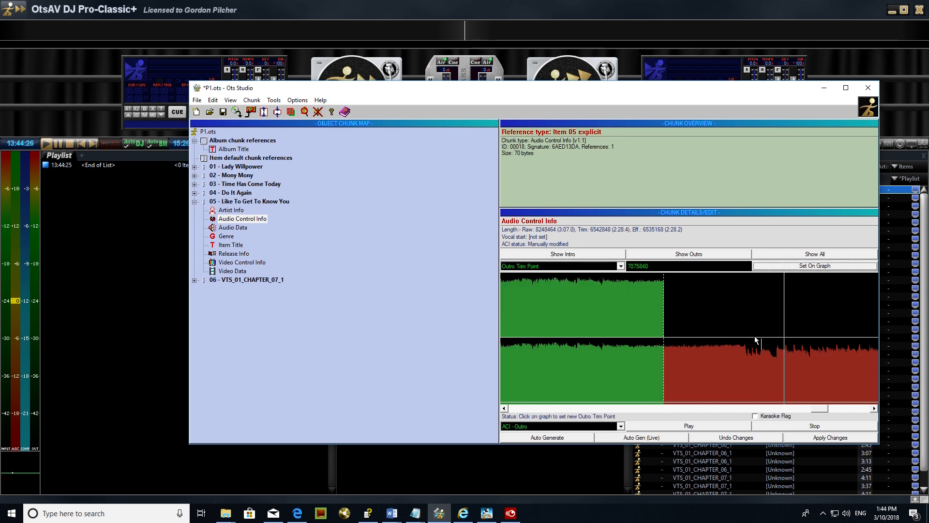
click(746, 349)
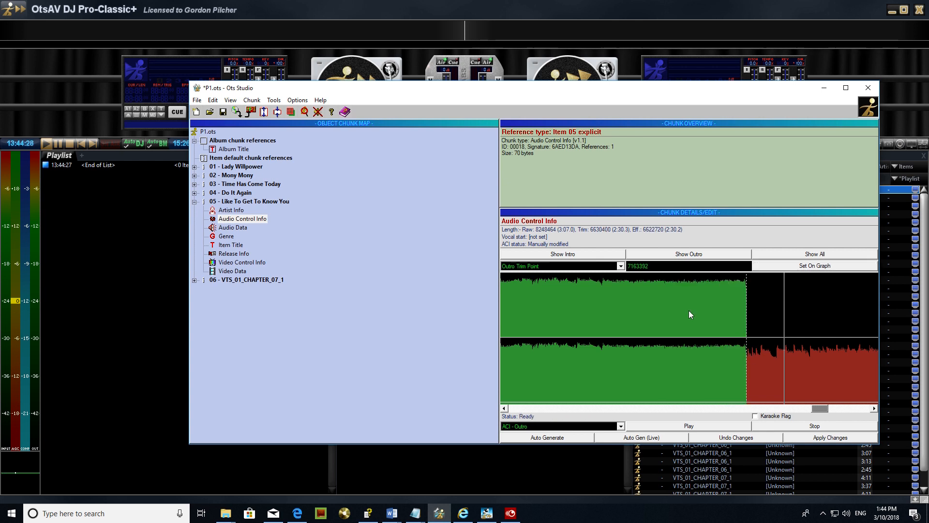
- Set the Outro Reference Point on the graph ahead of the outro trim point, at about 7034880
click(591, 273)
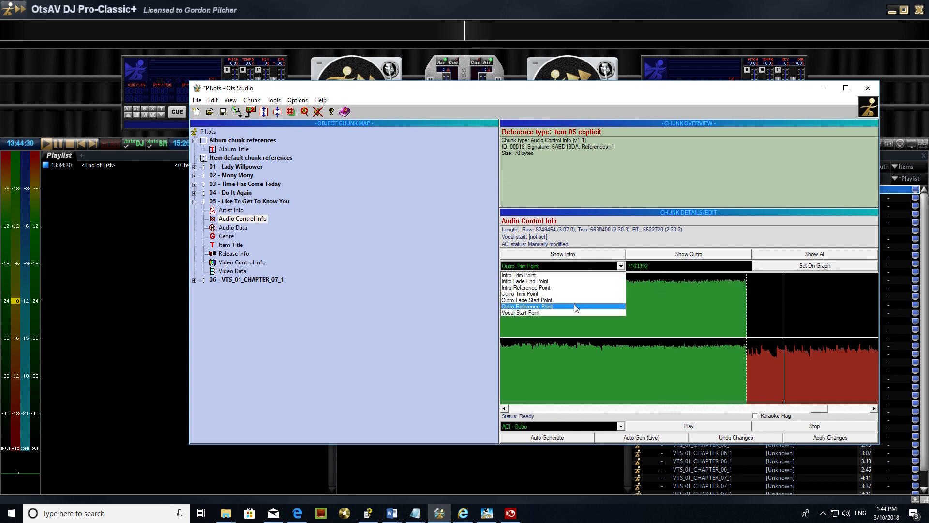
click(574, 304)
click(759, 266)
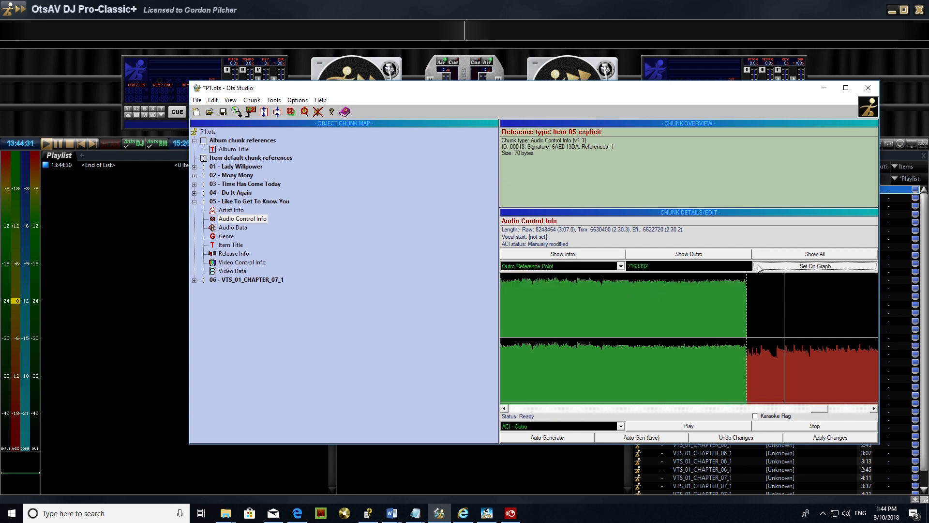
click(625, 280)
- Set the Outro Fade Start Point on the graph at the outro reference marker, with a value of about 129024
click(590, 266)
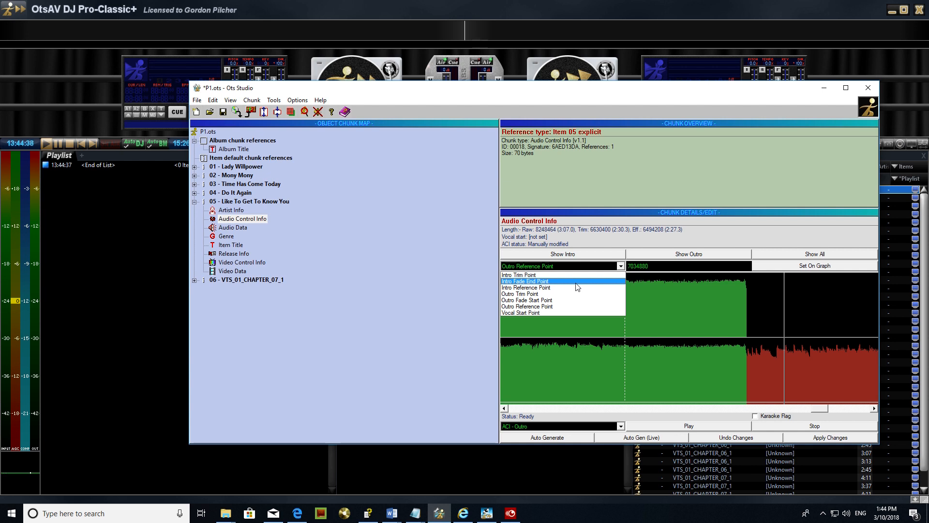
click(573, 301)
click(770, 267)
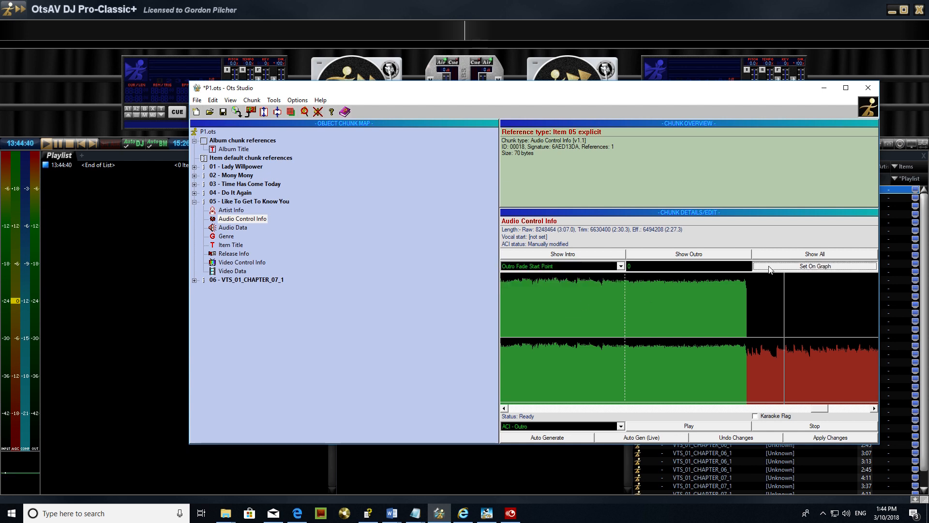
click(625, 292)
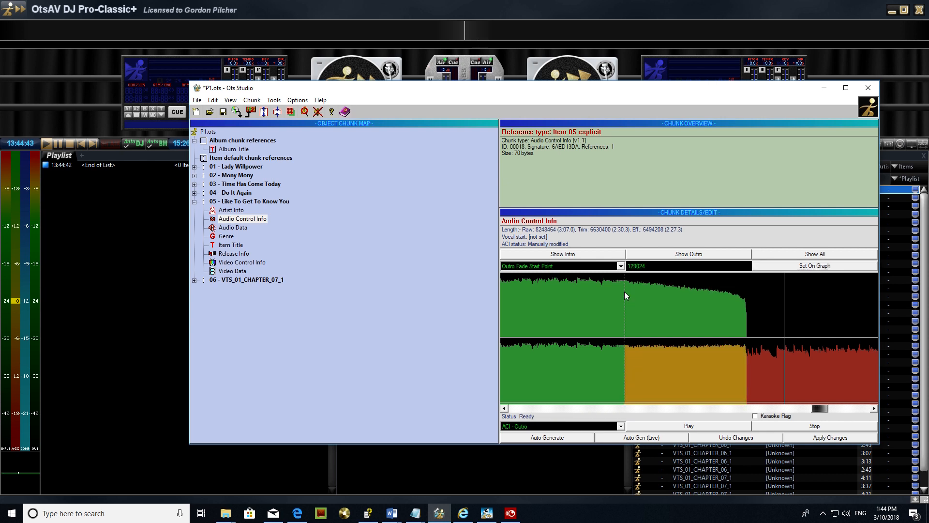
- Play the ACI - Outro into hard preview to check the trimmed and faded outro
click(558, 429)
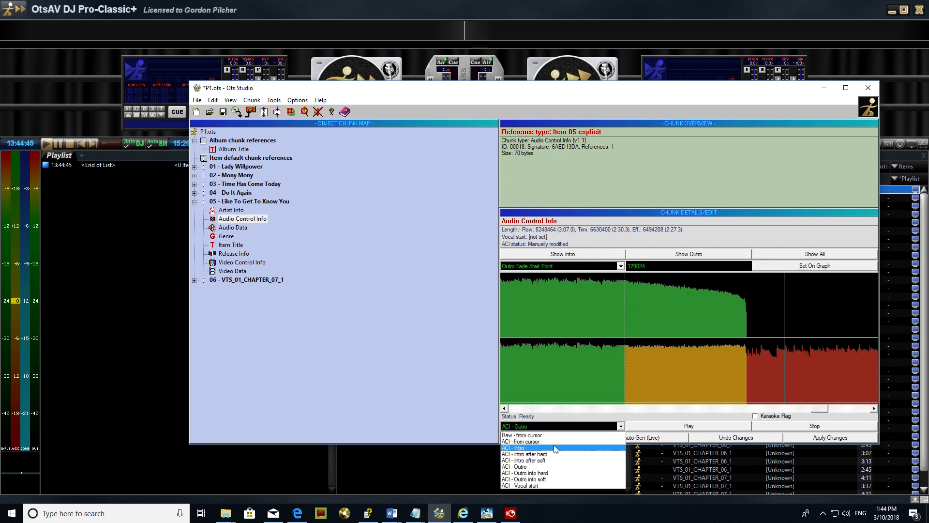
click(547, 473)
click(673, 426)
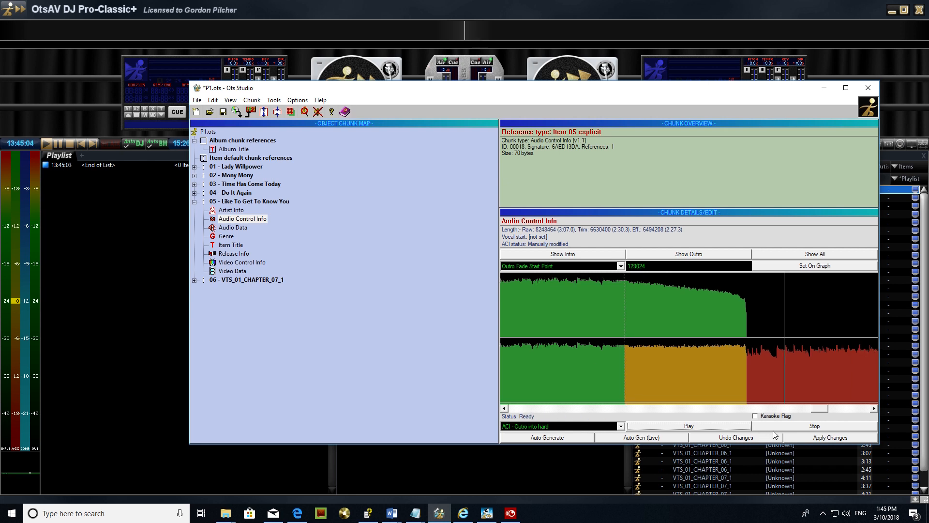
- Return to item 05, apply its Audio Control Info changes and play the start of the item to check the opening picture
click(280, 202)
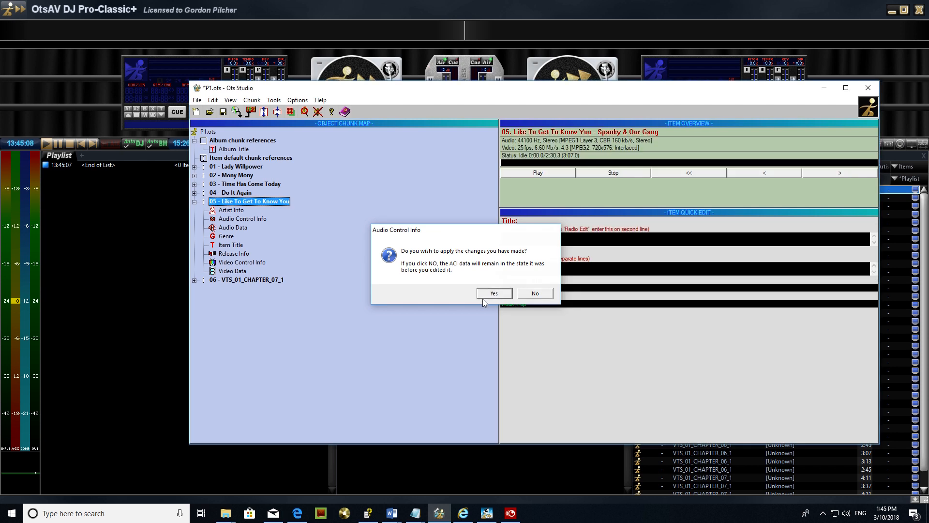
click(482, 294)
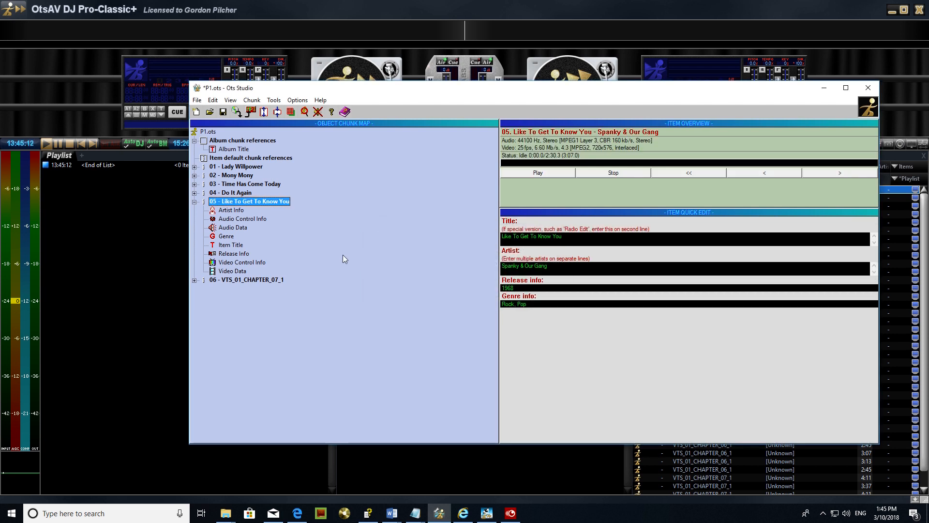
click(535, 174)
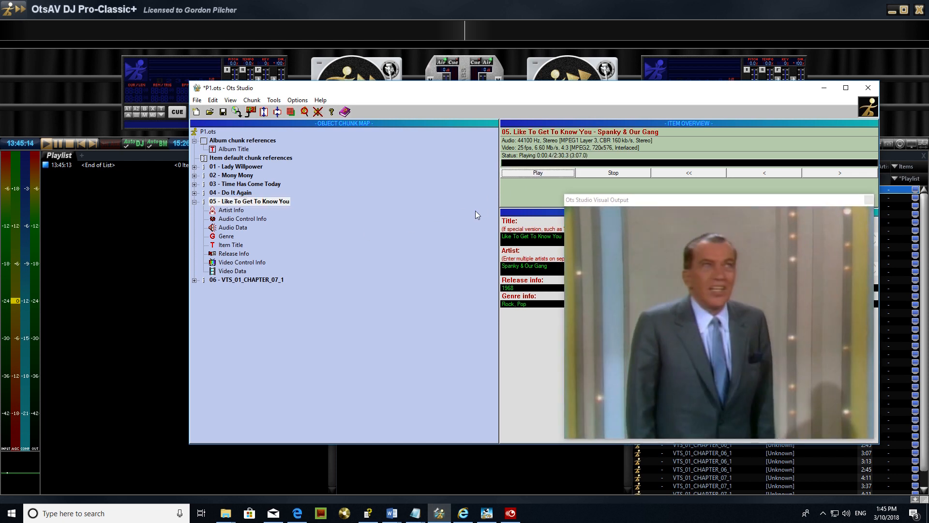
click(690, 174)
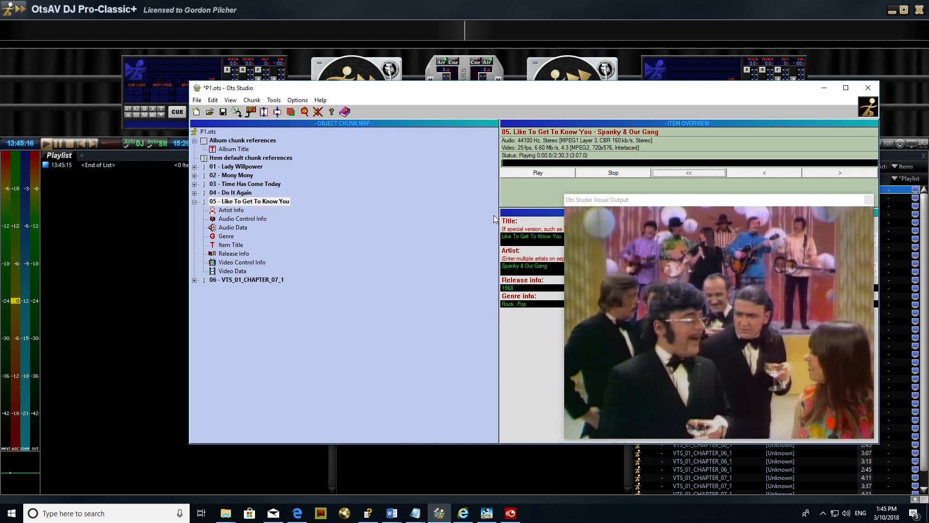
click(614, 174)
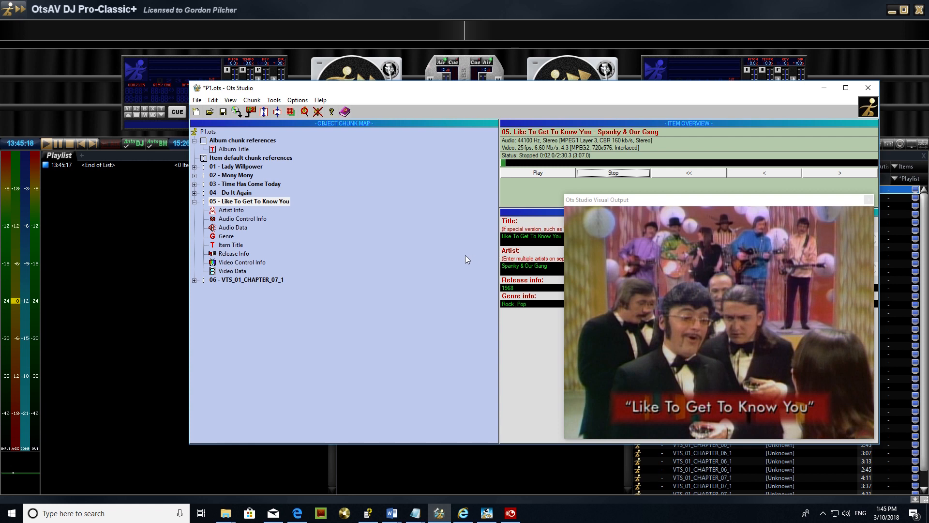
- Play the video from item 05's Video Control Info, move the visual output window off the editing controls, and stop playback
click(263, 263)
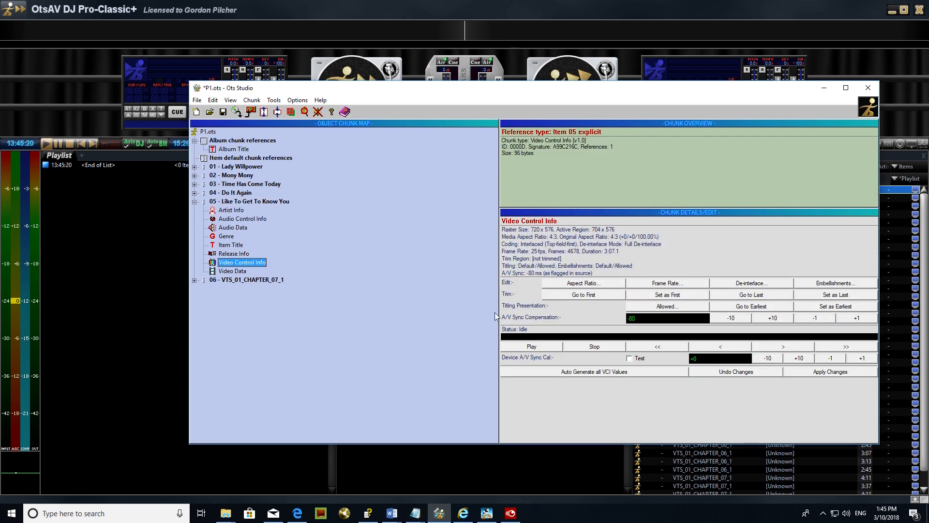
click(556, 345)
drag(713, 204, 321, 175)
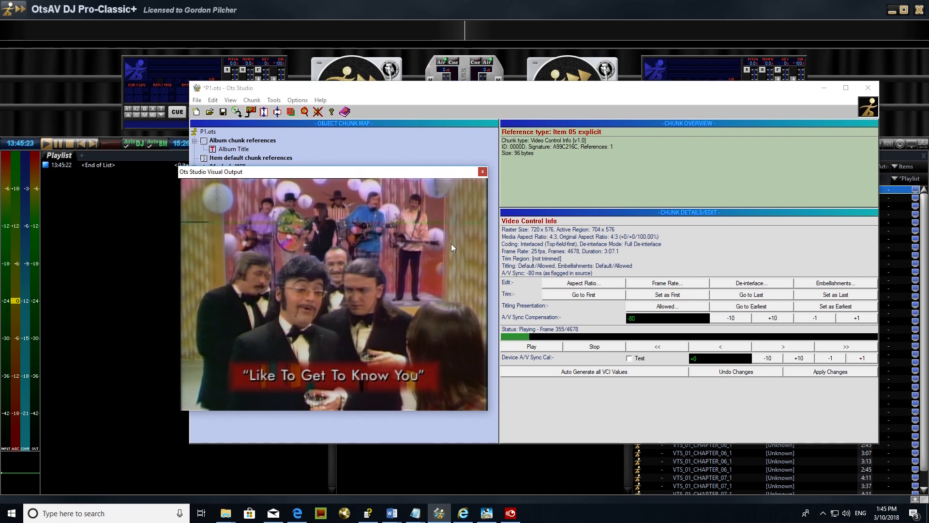
click(594, 346)
- Step through the video to frame 320, where the band scene begins, and set it as the first frame of the trim region
click(729, 349)
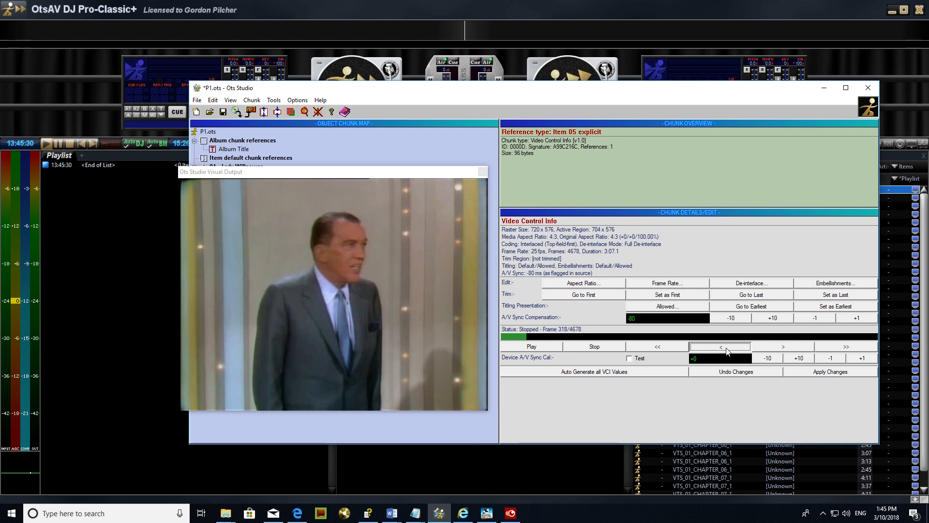
click(764, 347)
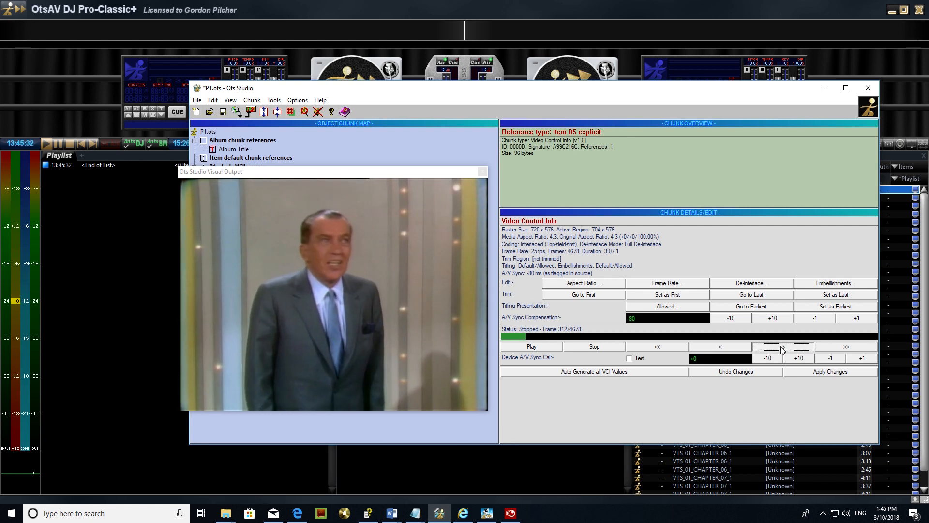
click(783, 347)
click(783, 347)
click(782, 347)
click(782, 347)
click(783, 347)
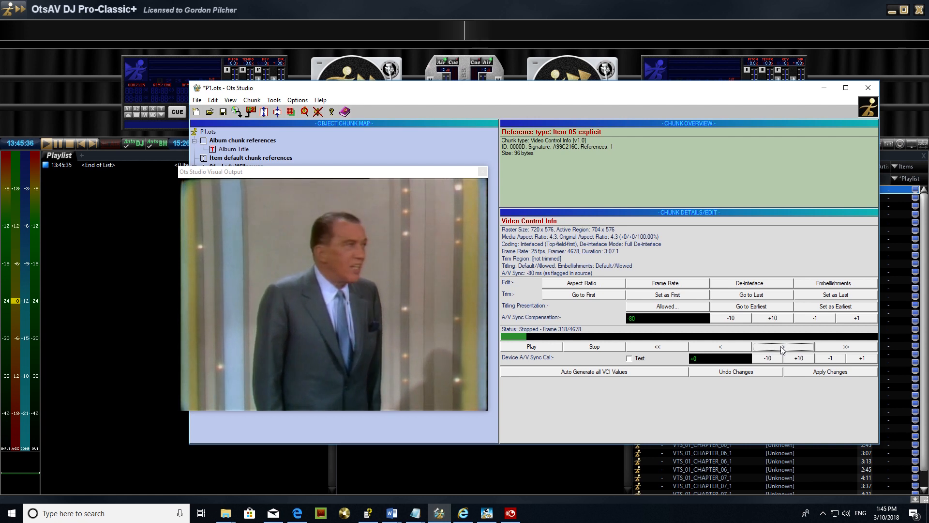
click(783, 347)
click(782, 347)
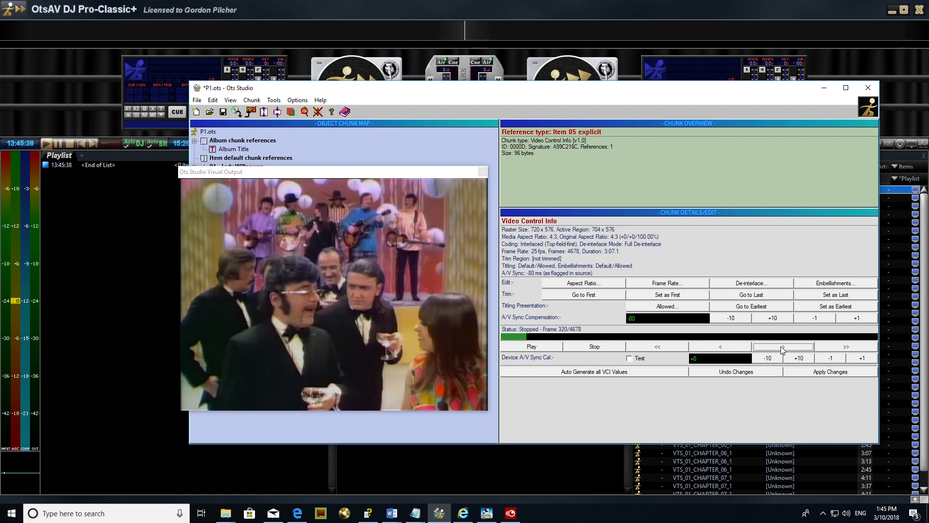
click(671, 297)
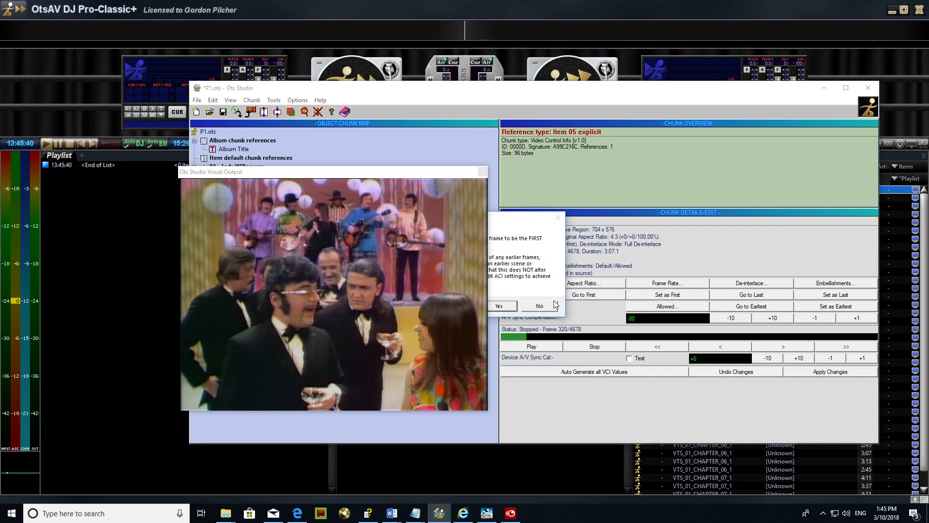
click(502, 307)
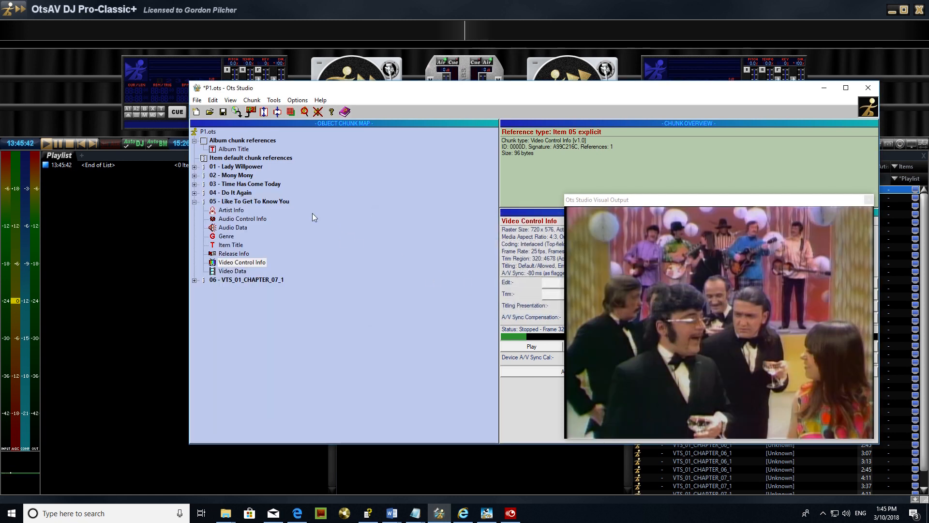
- Apply item 05's Video Control Info changes and play the item to check its trimmed opening
click(483, 296)
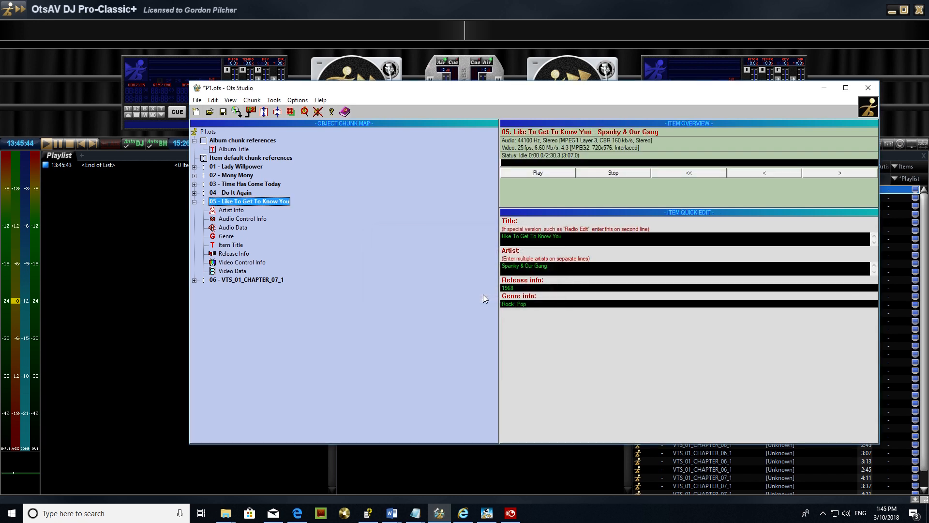
click(535, 175)
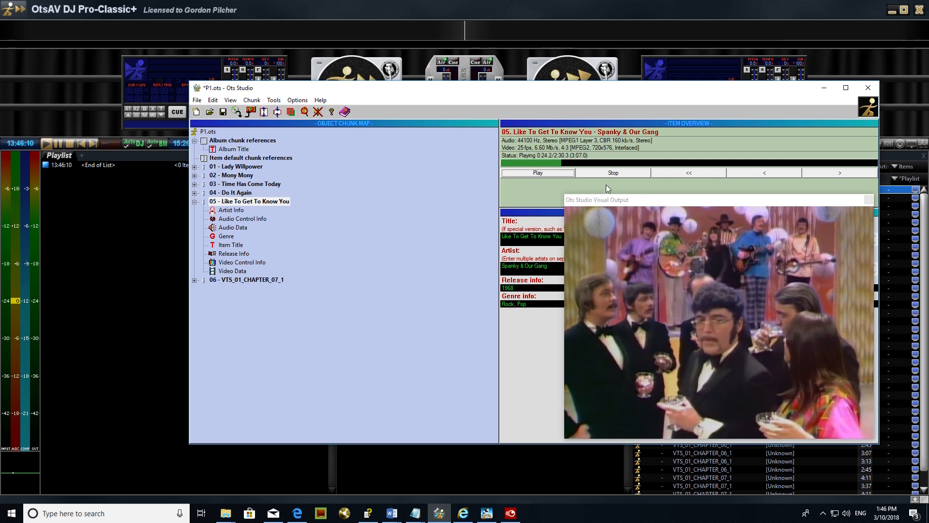
click(614, 172)
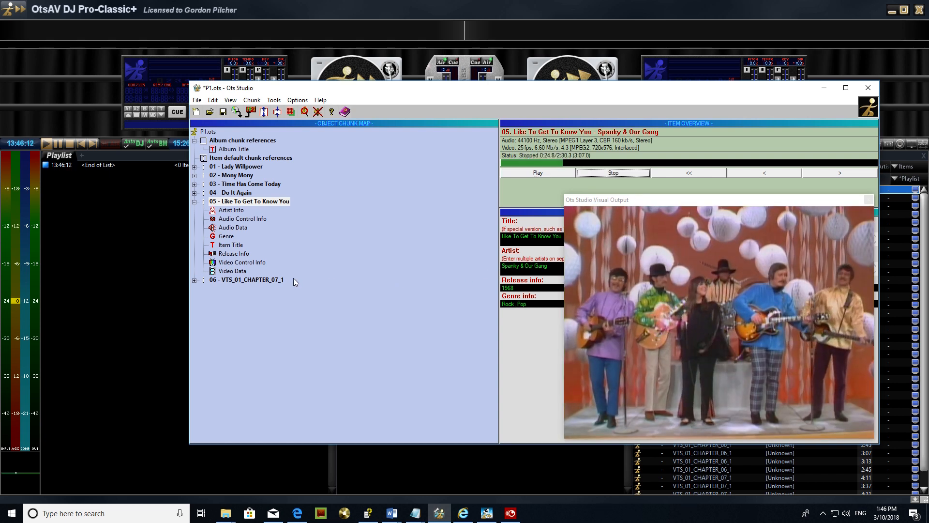
- Play the beginning of item 06, VTS_01_CHAPTER_07_1, and stop it after a moment
click(280, 280)
click(551, 175)
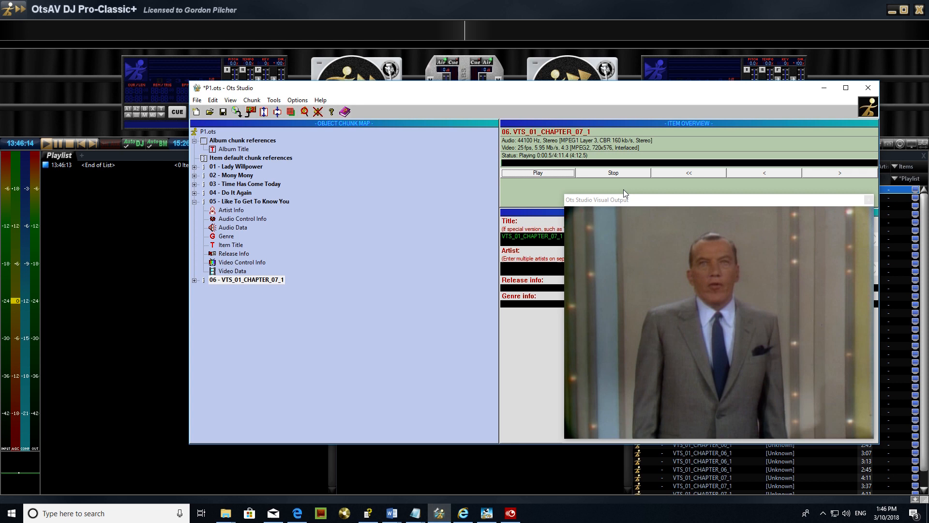
click(626, 173)
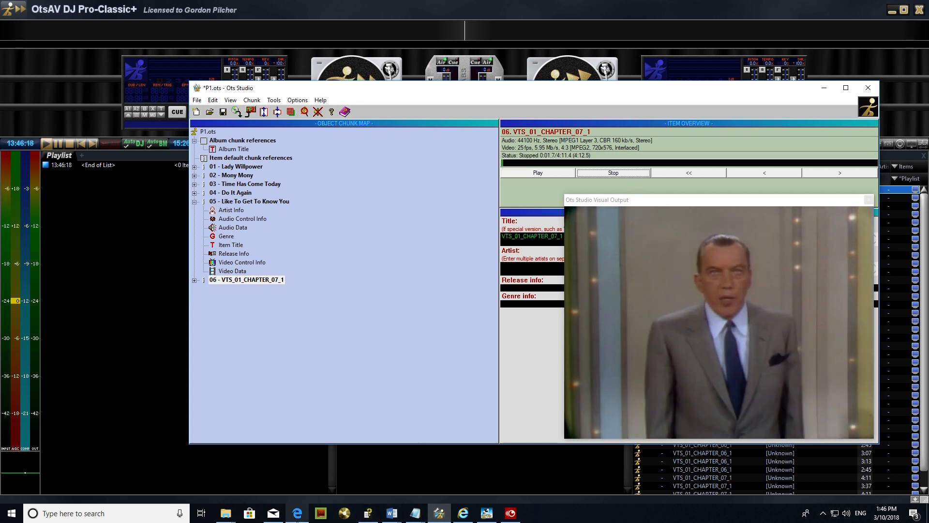
- Switch to Microsoft Edge and copy the artist name Tom Jones from track 6 of the Ed Sullivan's Rock 'N' Roll Classics tracklist
click(297, 516)
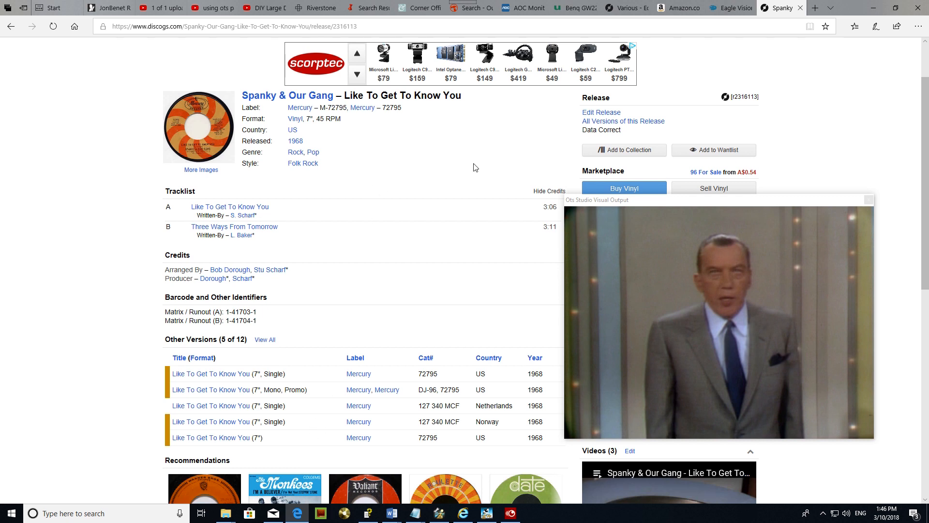
click(627, 8)
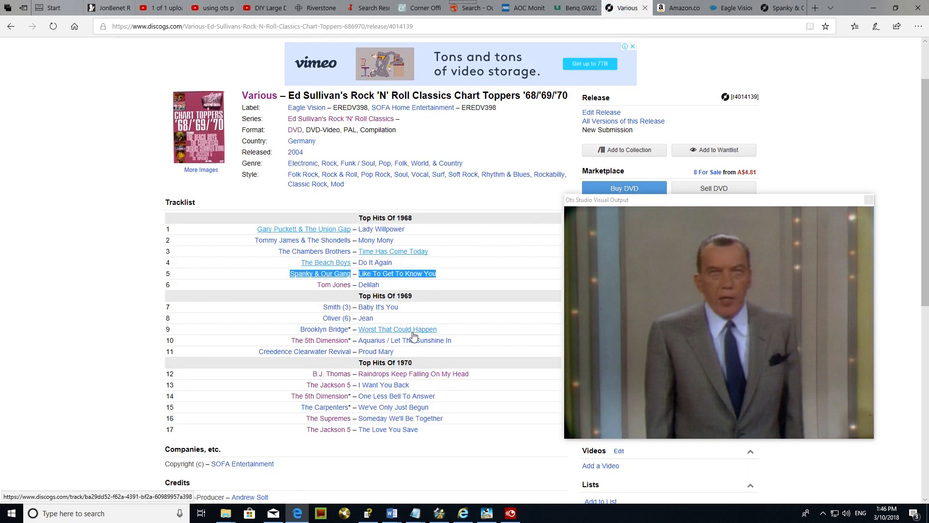
drag(313, 289, 335, 291)
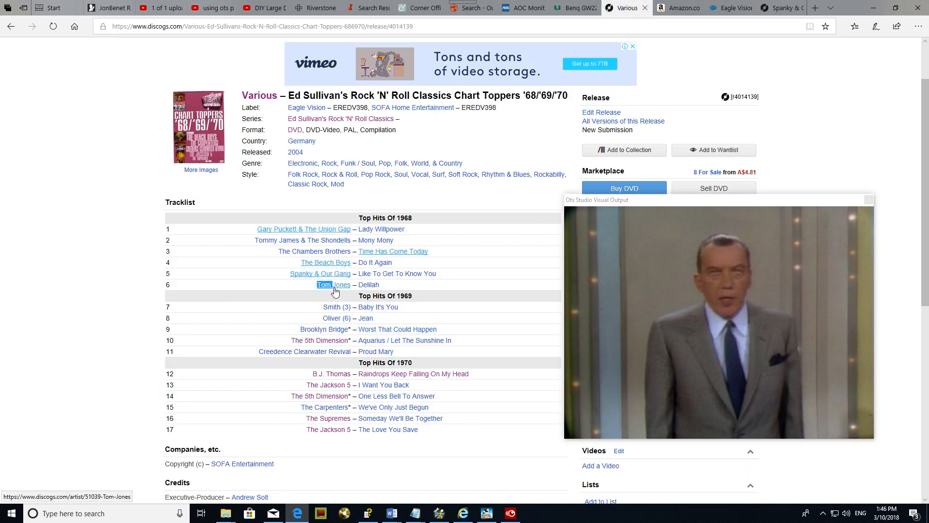
right_click(350, 290)
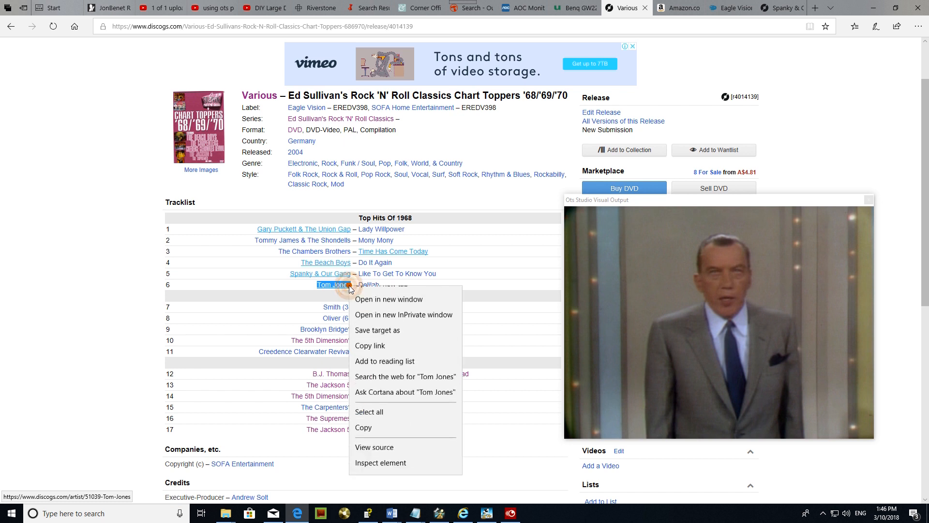
click(382, 436)
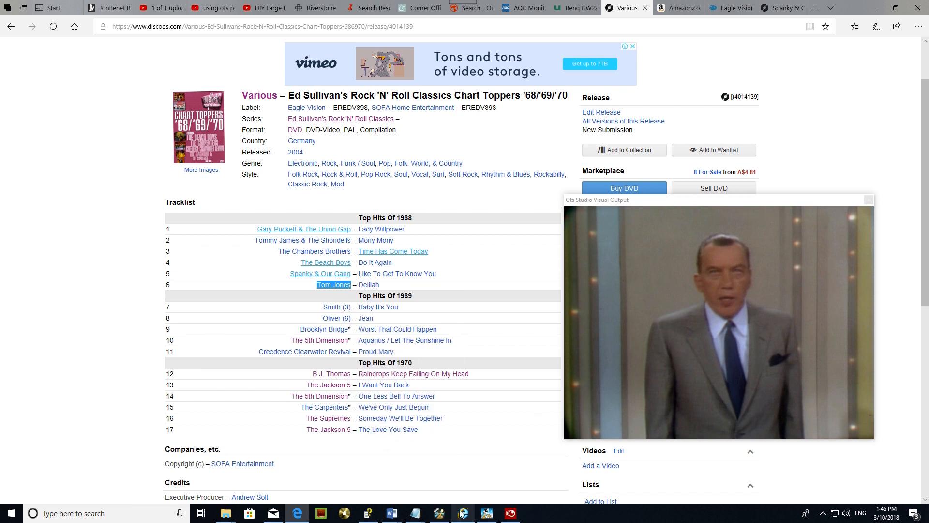
- Switch to Ots Studio and paste Tom Jones as the artist of item 06, VTS_01_CHAPTER_07_1
click(485, 513)
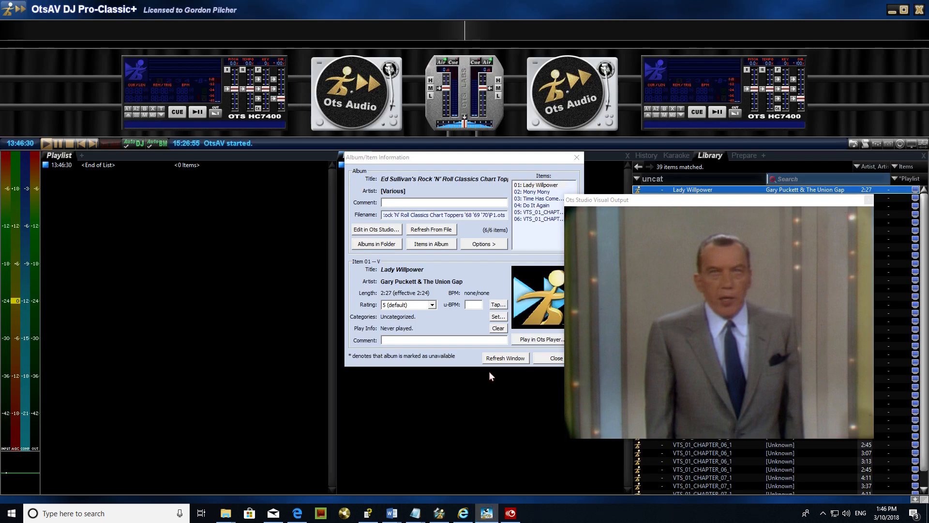
click(445, 517)
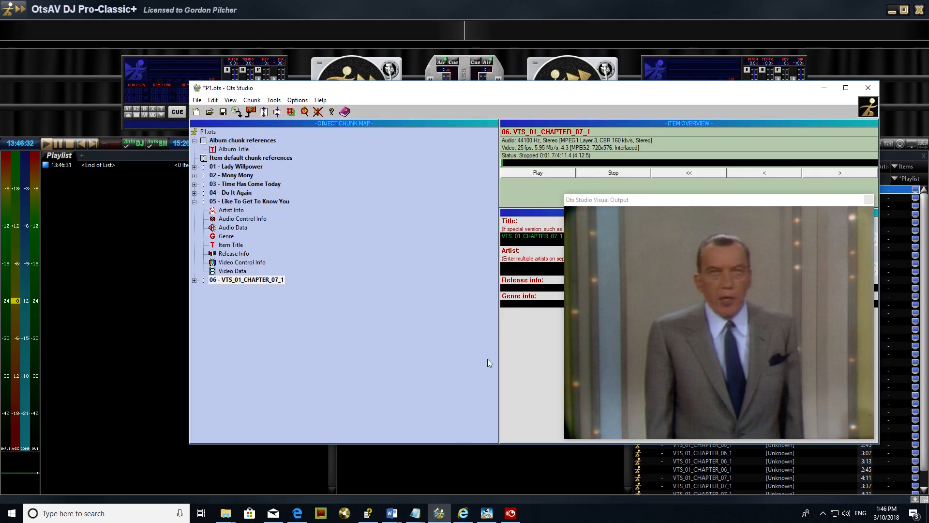
right_click(523, 263)
click(547, 304)
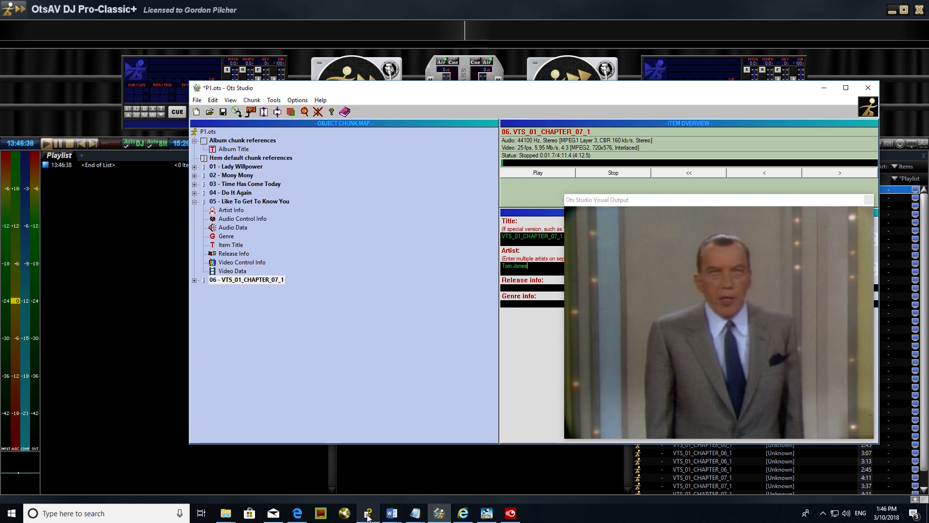
- Switch to Microsoft Edge and copy the song title Delilah from track 6 of the Discogs tracklist
click(297, 513)
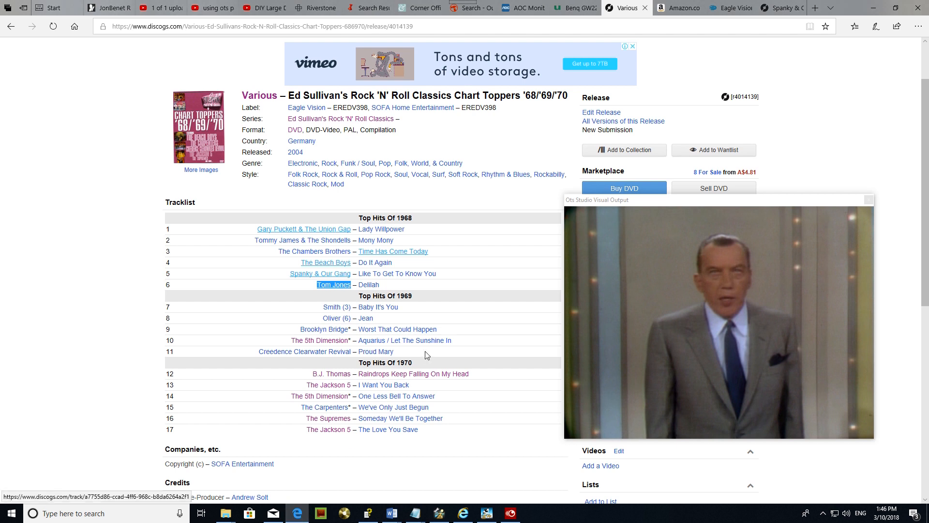
double_click(367, 286)
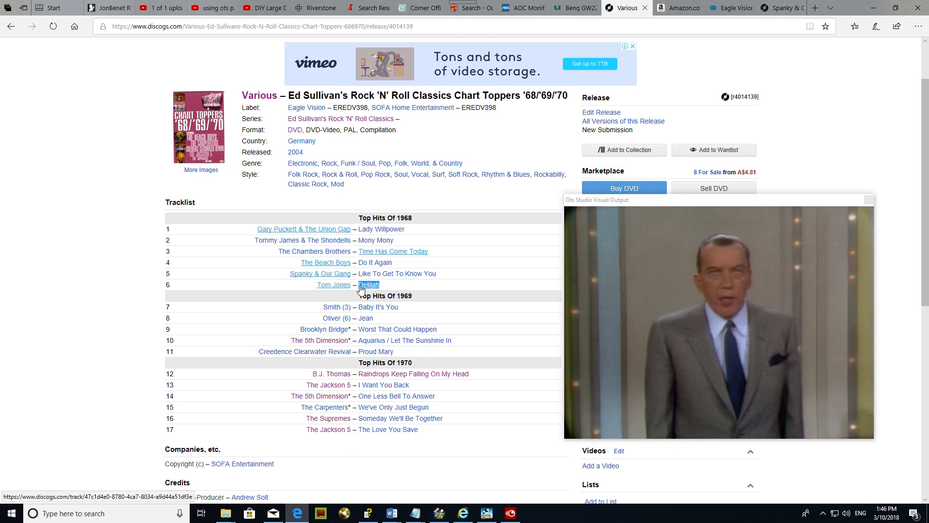
right_click(361, 289)
click(378, 439)
- Return to Ots Studio and replace item 06's title with the copied text, Delilah
click(441, 515)
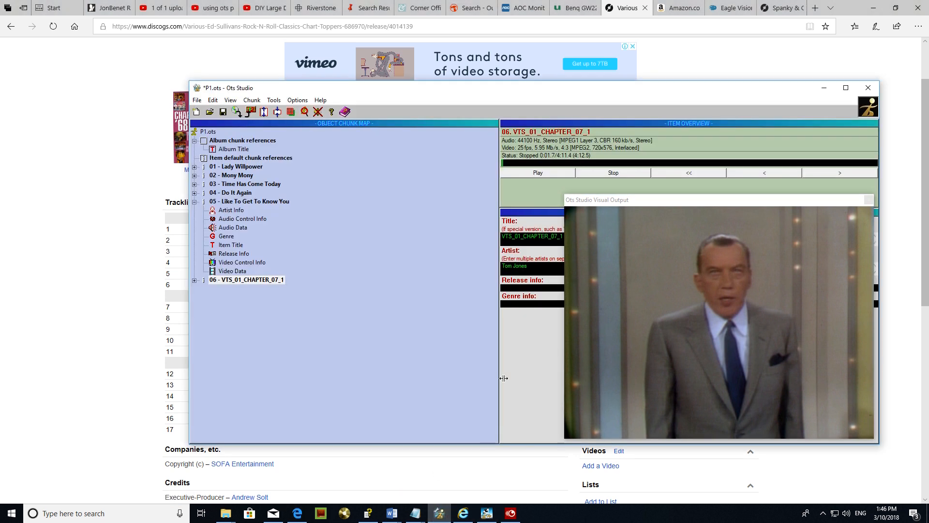
right_click(540, 240)
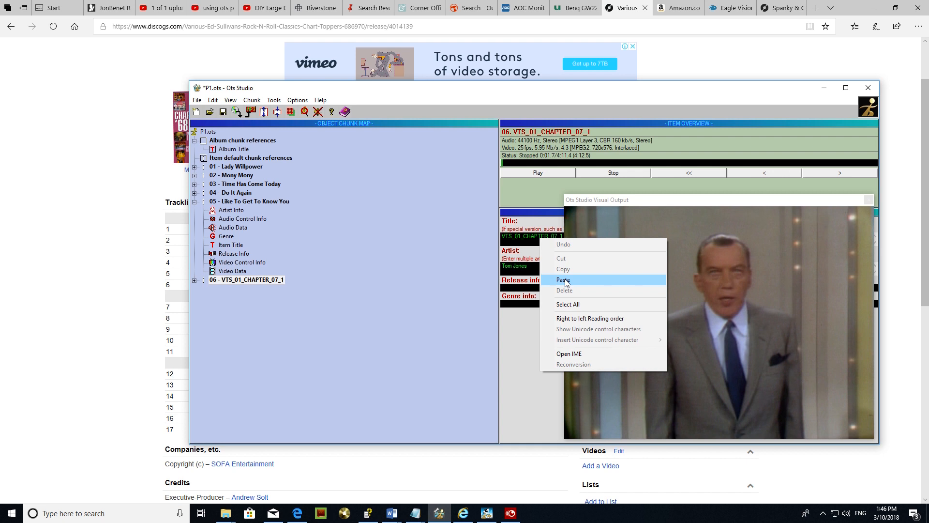
click(567, 304)
right_click(542, 238)
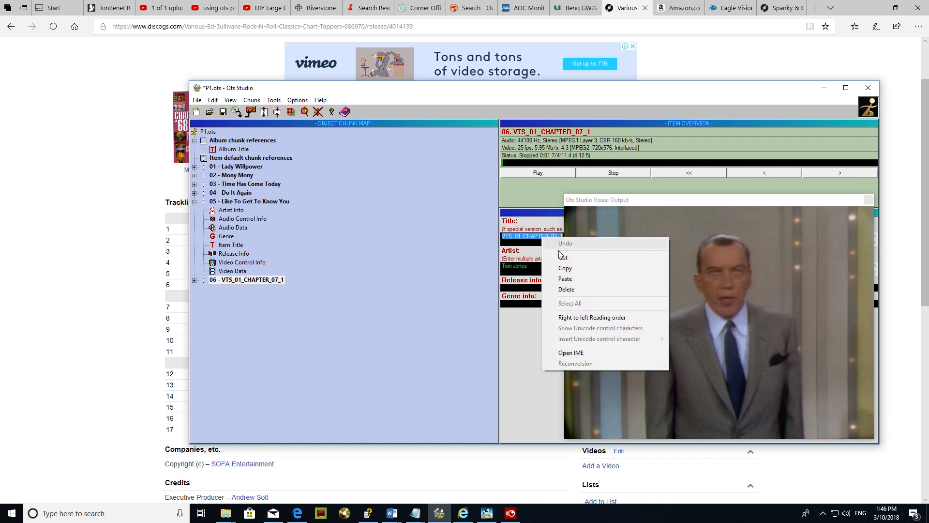
click(564, 279)
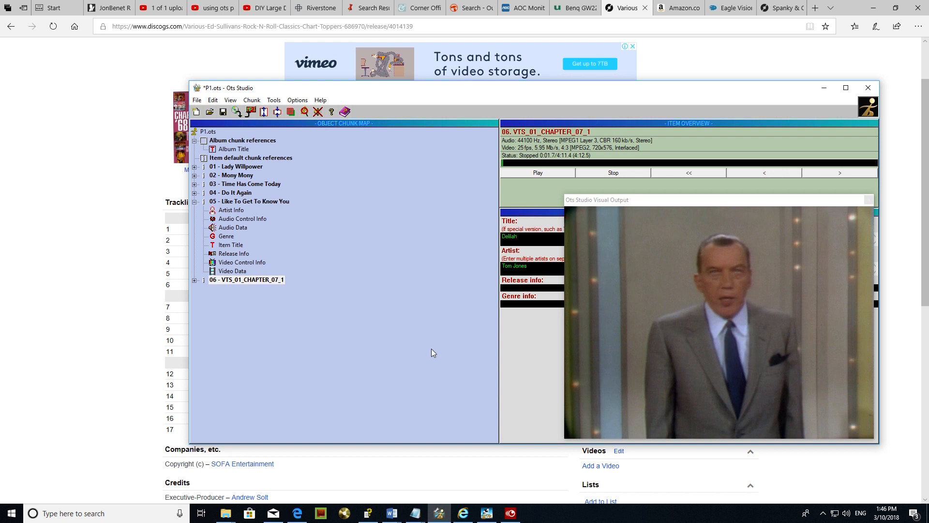
- Copy track 6's artist and title together in Microsoft Edge and search Discogs for "Tom Jones Delilah" from the Spanky & Our Gang release page
click(107, 340)
drag(438, 289, 318, 288)
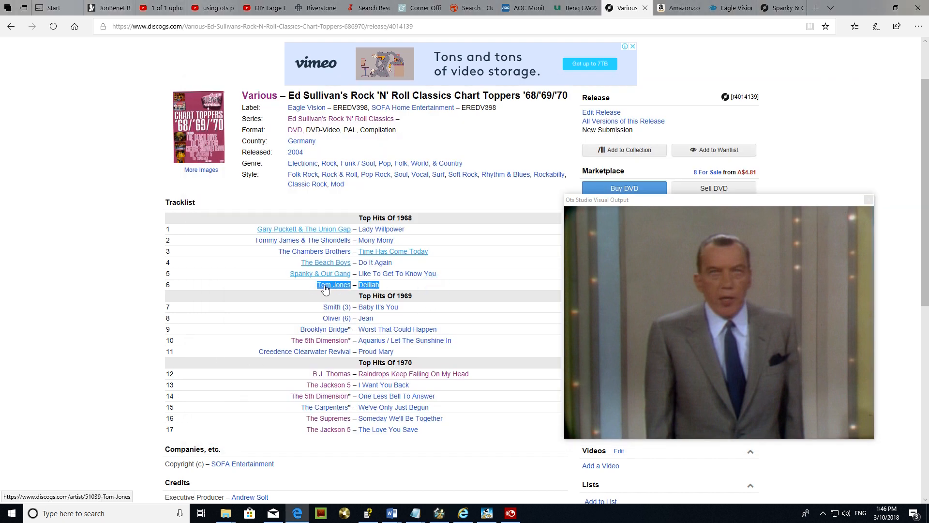
right_click(322, 287)
click(353, 437)
click(780, 8)
scroll(431, 186, up, 3)
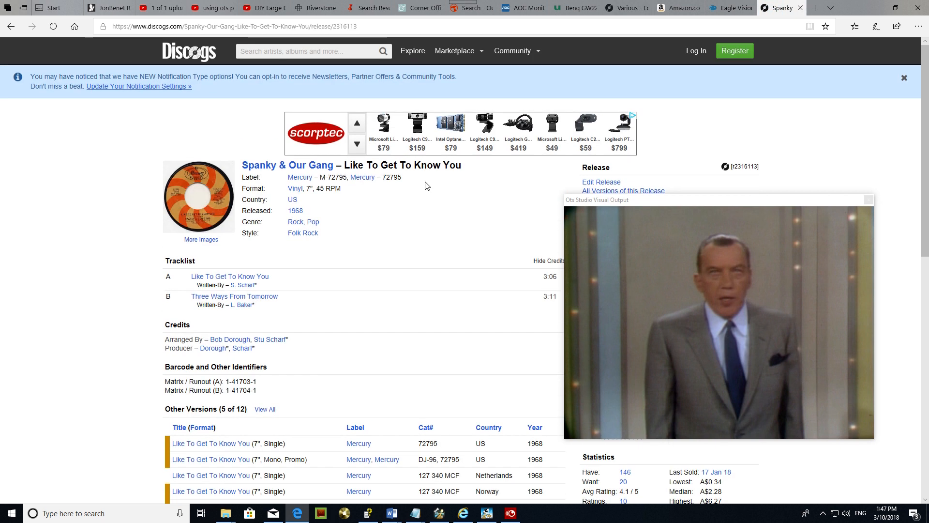
right_click(337, 52)
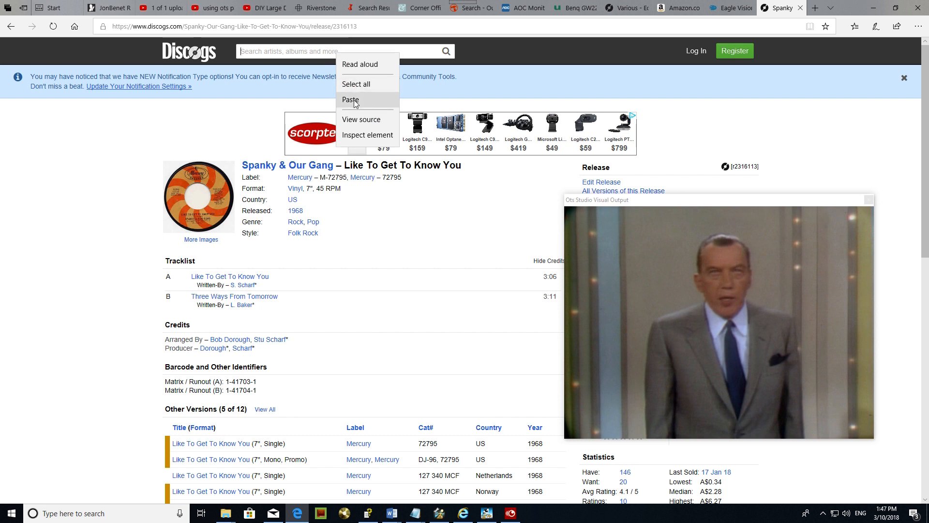
click(350, 99)
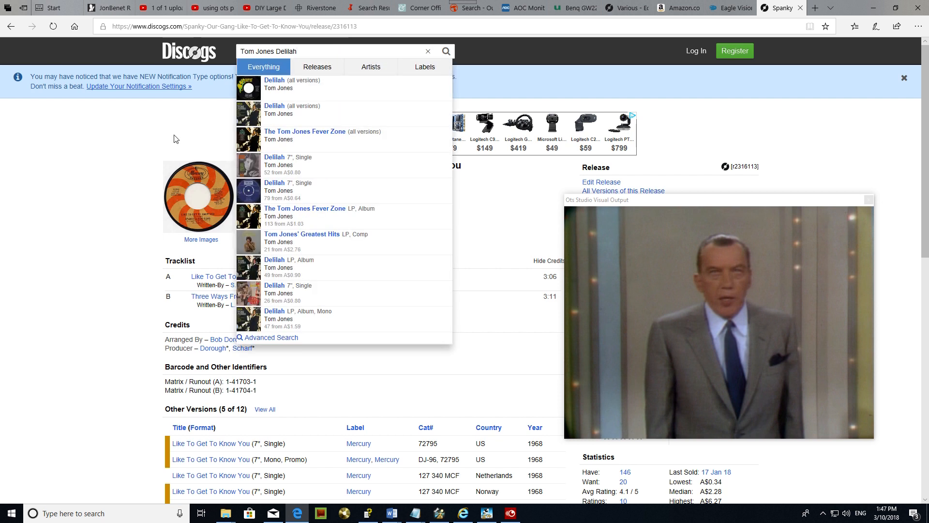
- Open the Delilah 7" single release by Tom Jones with the blue Decca label and examine its genre and release date
click(364, 192)
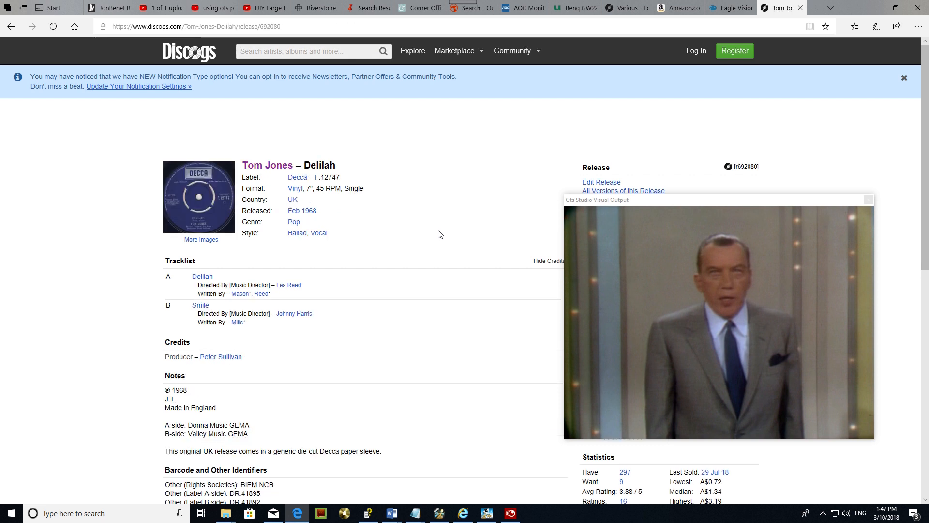
scroll(438, 234, down, 1)
scroll(437, 234, up, 1)
scroll(438, 234, down, 1)
scroll(440, 235, down, 1)
scroll(440, 234, up, 2)
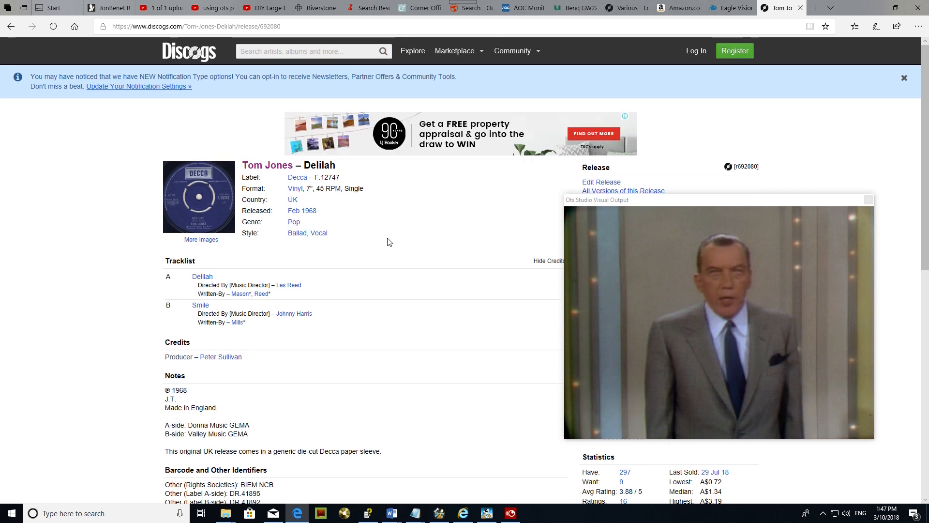
- Switch to Ots Studio, set item 06's genre to Pop and release info to 1968, and save P1.ots
click(485, 513)
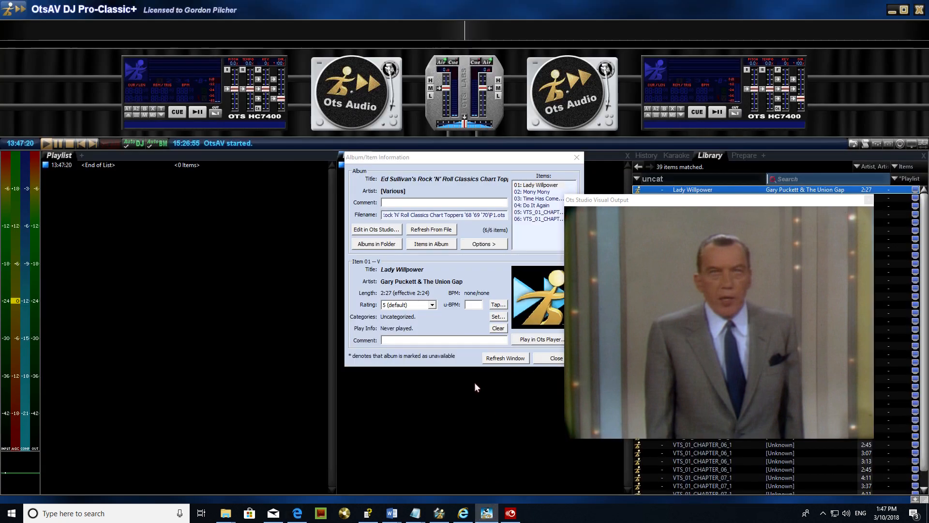
click(447, 514)
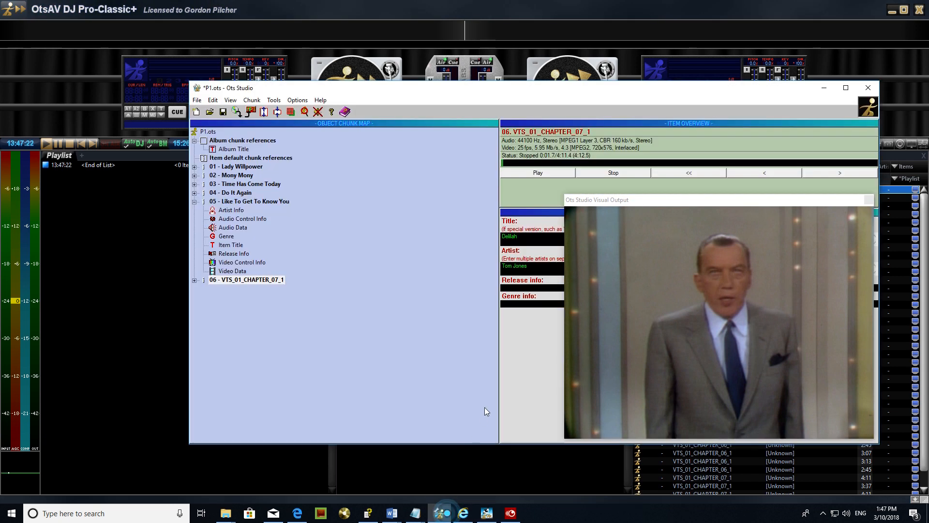
click(526, 302)
text(Pop)
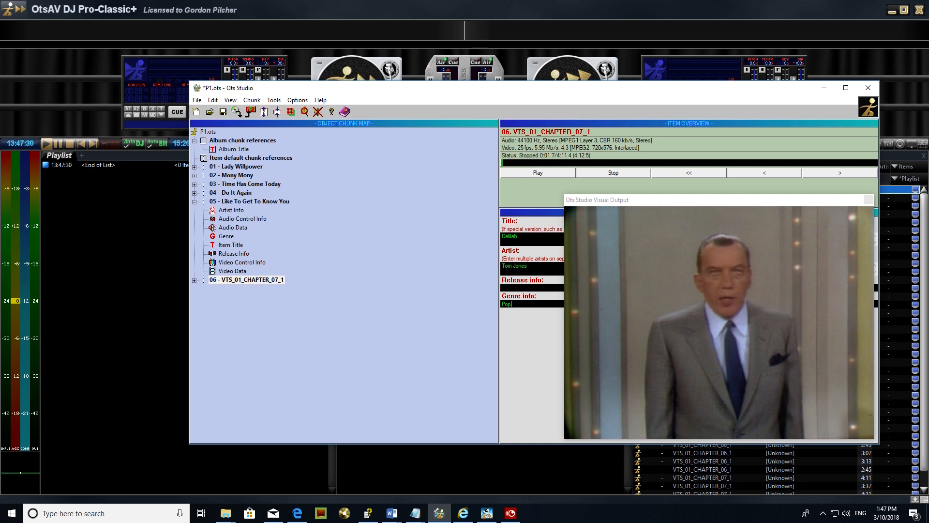
click(536, 289)
text(1968)
click(224, 116)
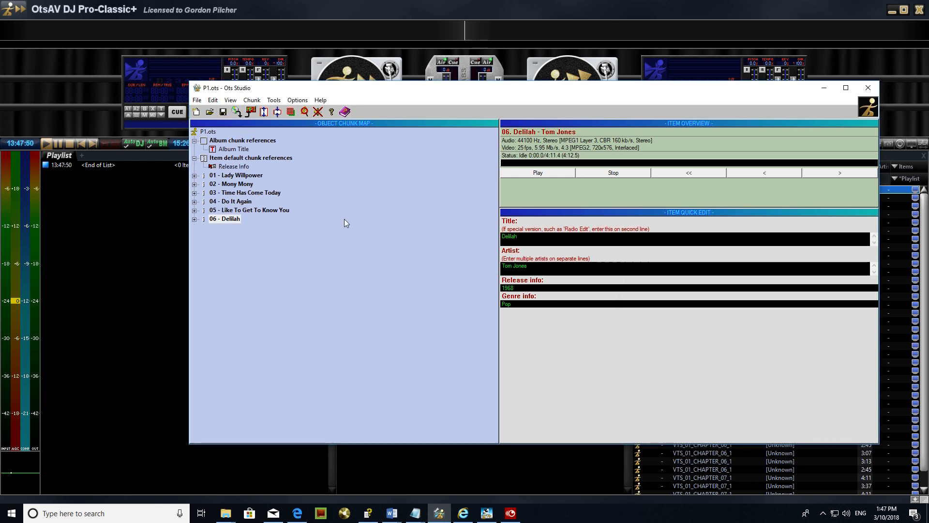
- View the Audio Control Info of item 06, Delilah, and review the title, artist, release and genre entries of items 01 to 04
double_click(226, 219)
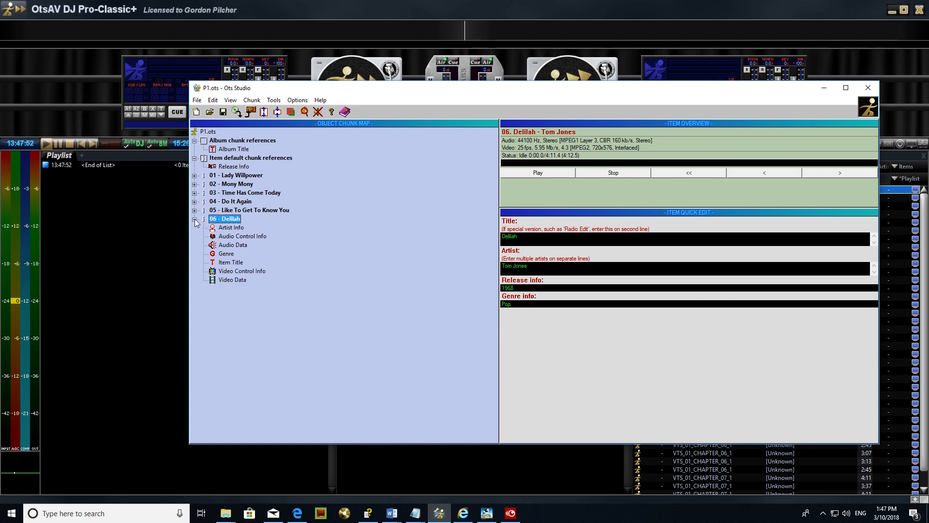
click(252, 236)
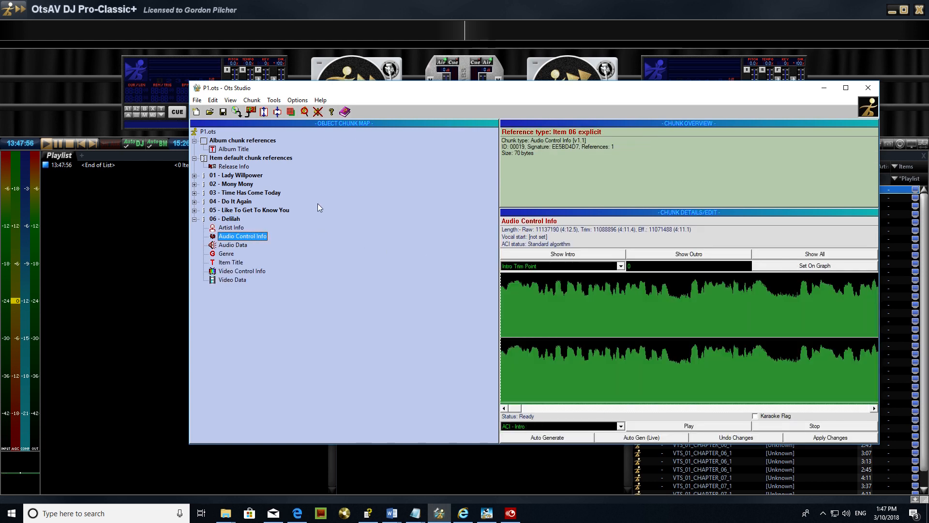
click(255, 177)
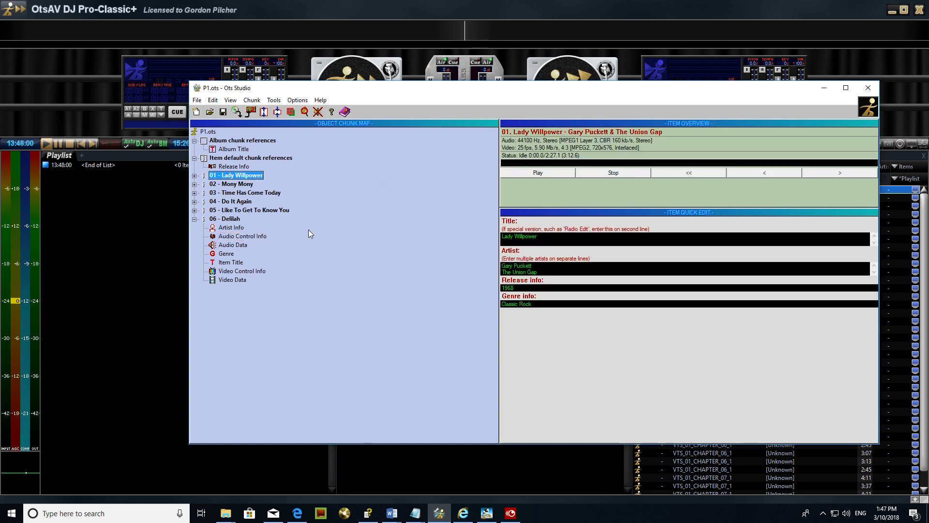
click(241, 187)
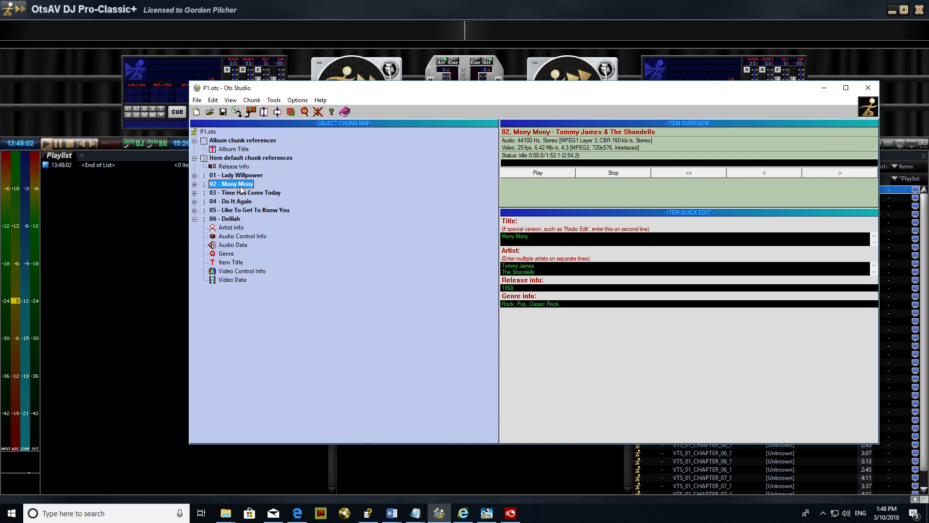
key(Down)
key(Down)
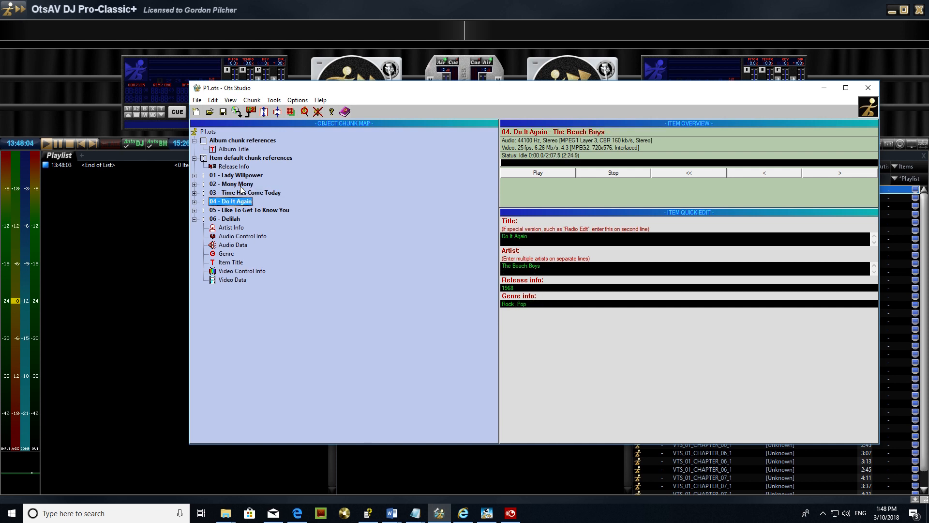
- Split item 05's artist into separate lines, Spanky and Our Gang, removing the ampersand
key(Down)
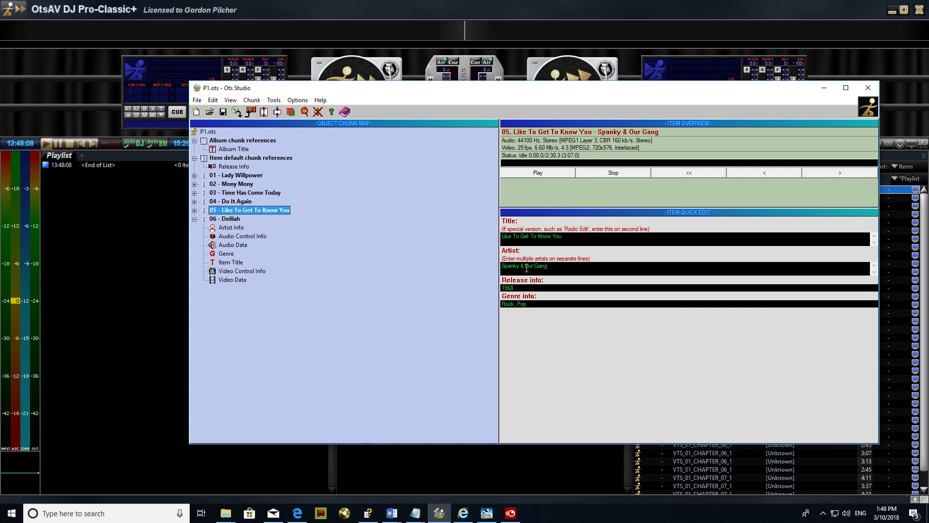
drag(525, 266, 520, 266)
key(Return)
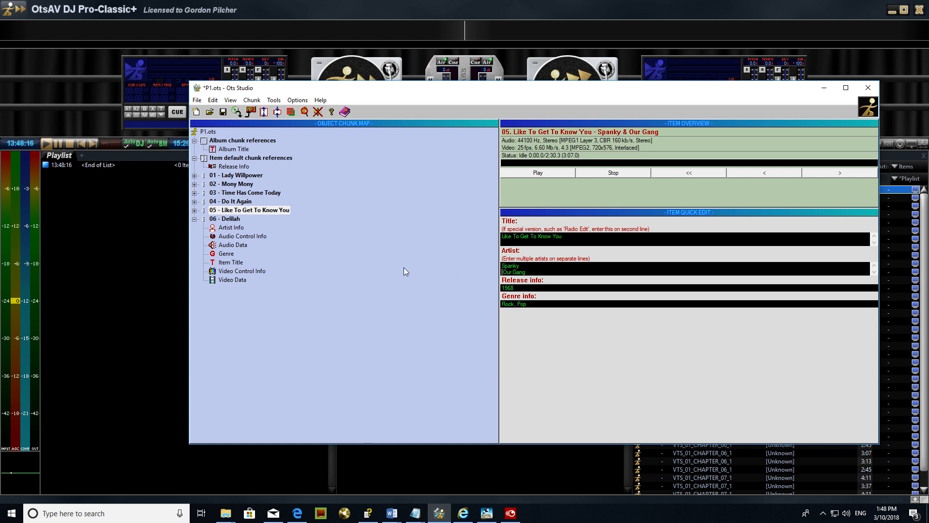
- Run the "Clean up title and artist info" item/chunk filter on the P1.ots album
click(238, 219)
click(602, 175)
click(289, 100)
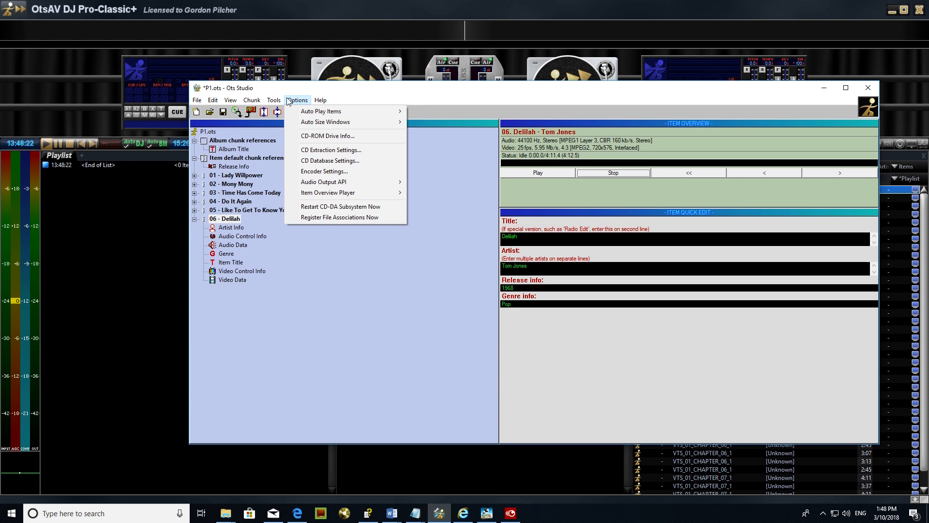
click(281, 111)
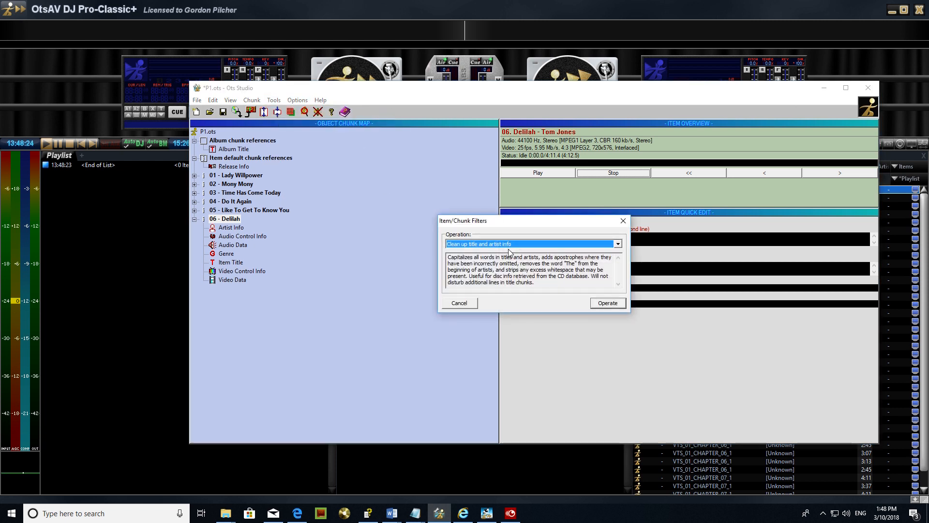
click(606, 303)
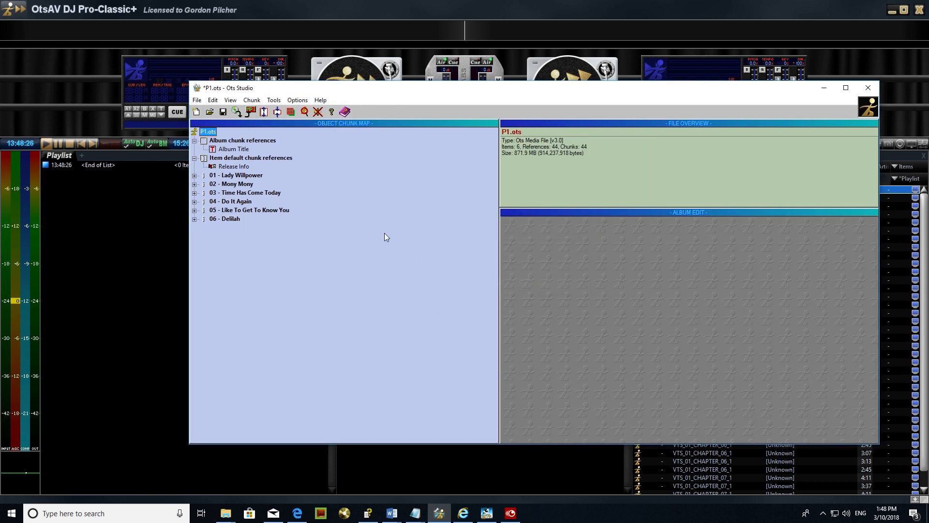
- Check the filtered titles and artists of items 01 to 06, and save P1.ots
click(263, 177)
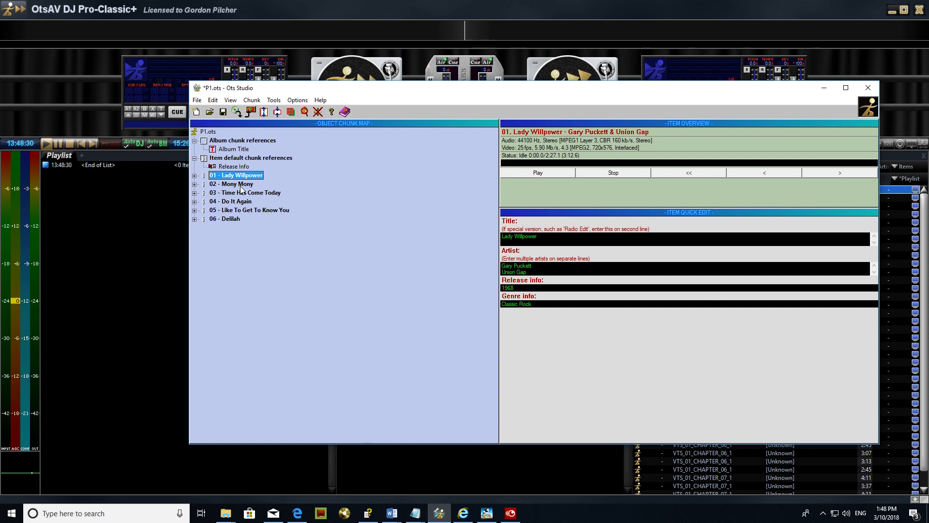
key(Down)
key(Down)
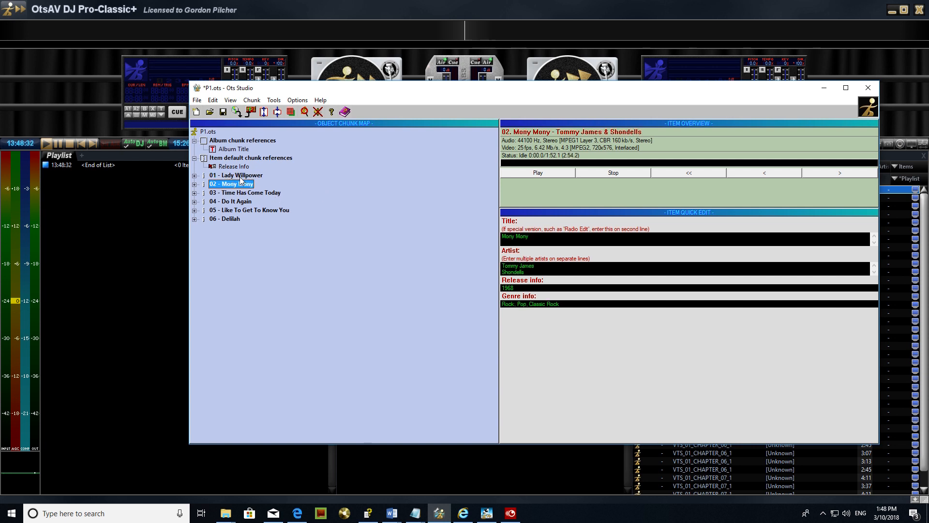
key(Down)
key(Down)
key(Down)
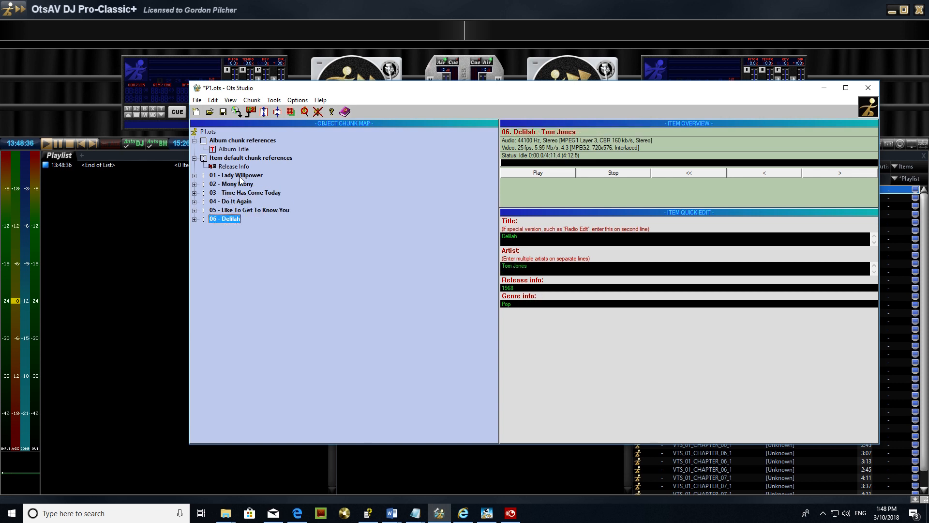
click(223, 112)
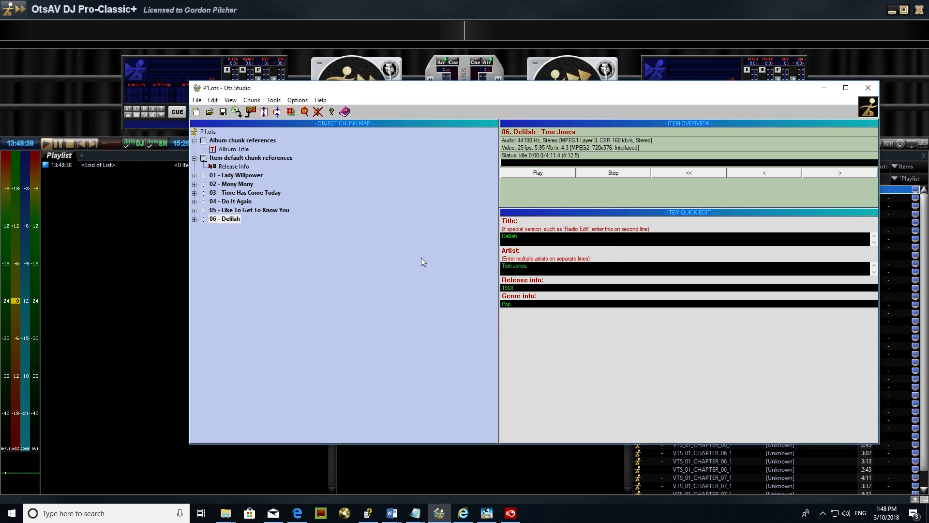
- Switch to OtsAV DJ, refresh the album's information from its file, and close the Album/Item Information window
click(489, 447)
click(442, 231)
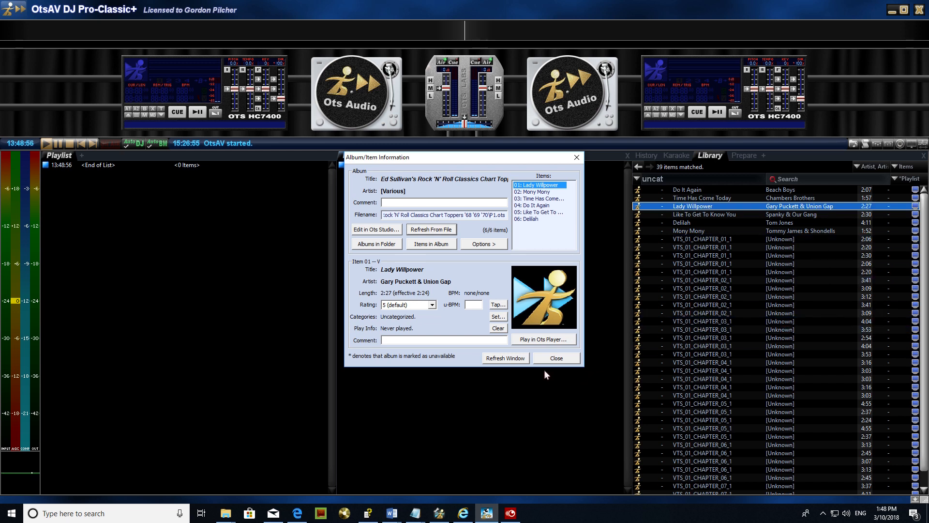
click(555, 358)
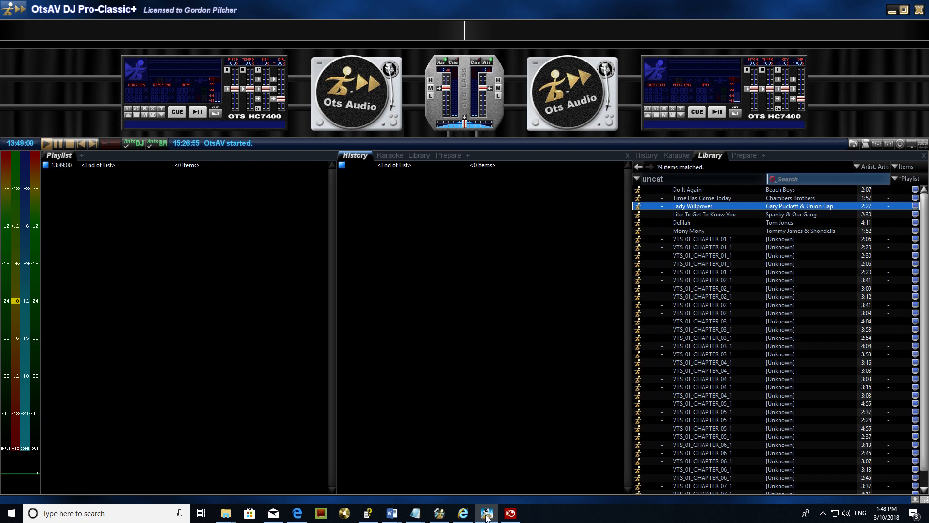
click(440, 517)
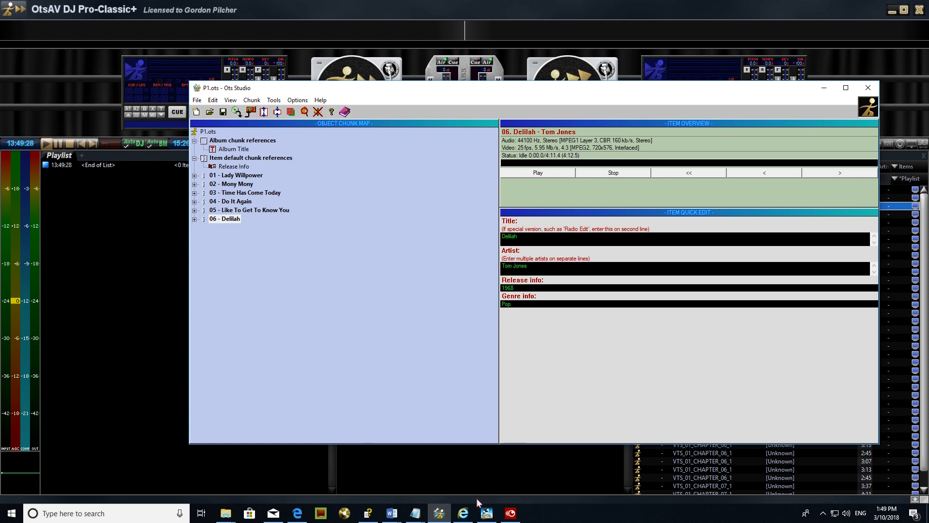
mouse_move(439, 514)
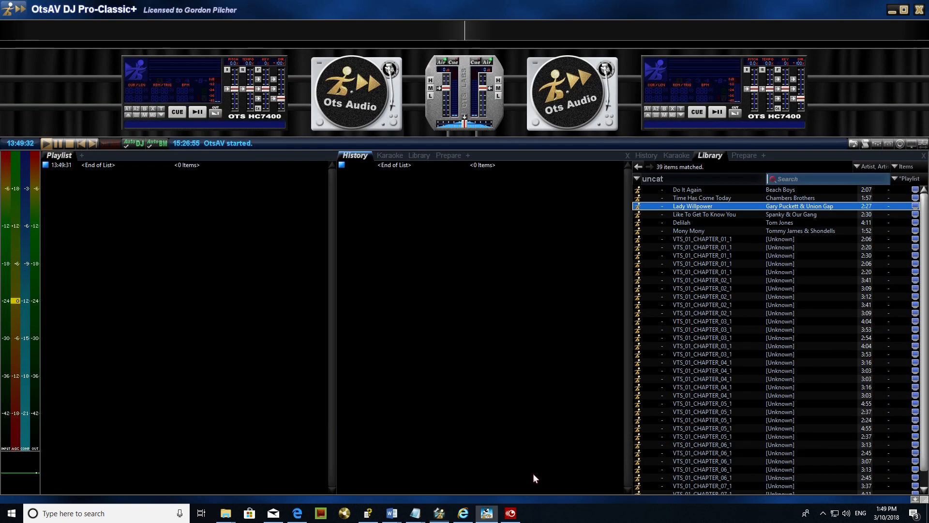
click(533, 473)
- Switch to Ots Studio, add a new Artist Info chunk to the item default chunk references of P1.ots, and save the file
click(438, 513)
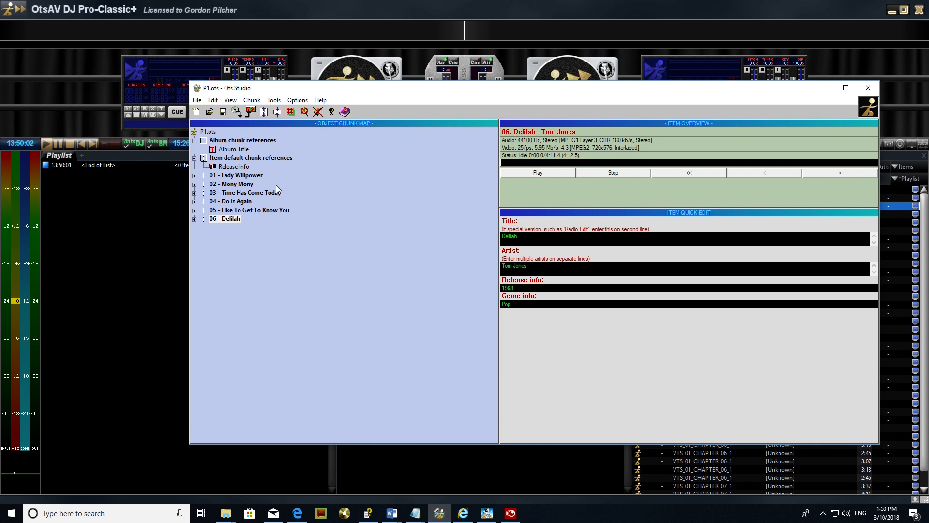
click(252, 176)
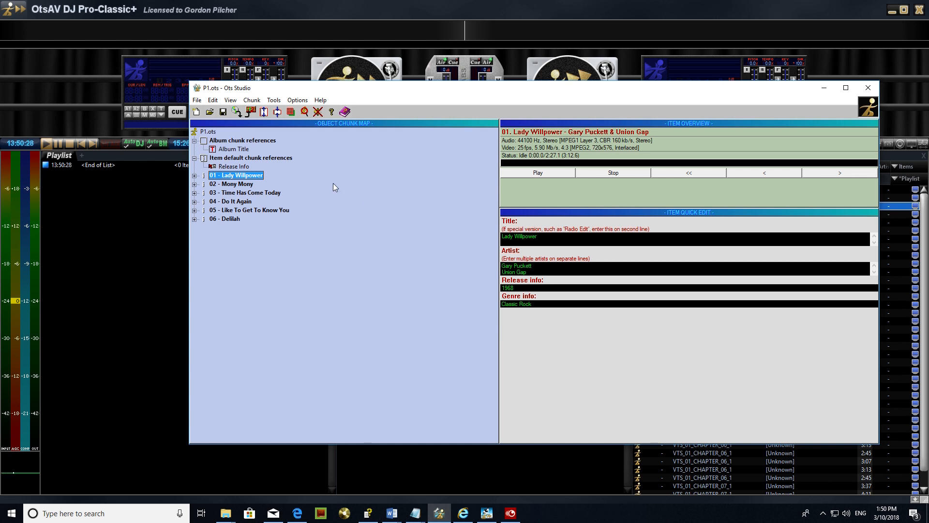
right_click(282, 160)
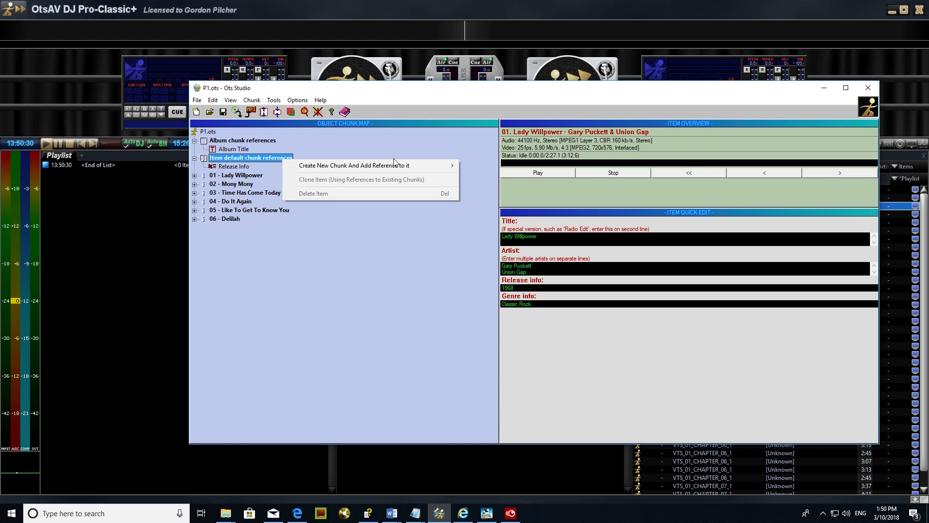
mouse_move(434, 166)
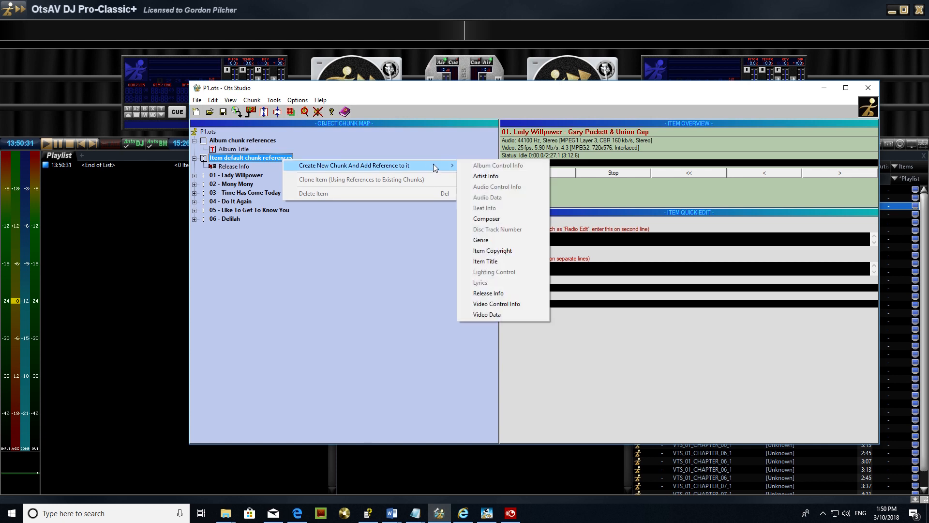
click(495, 177)
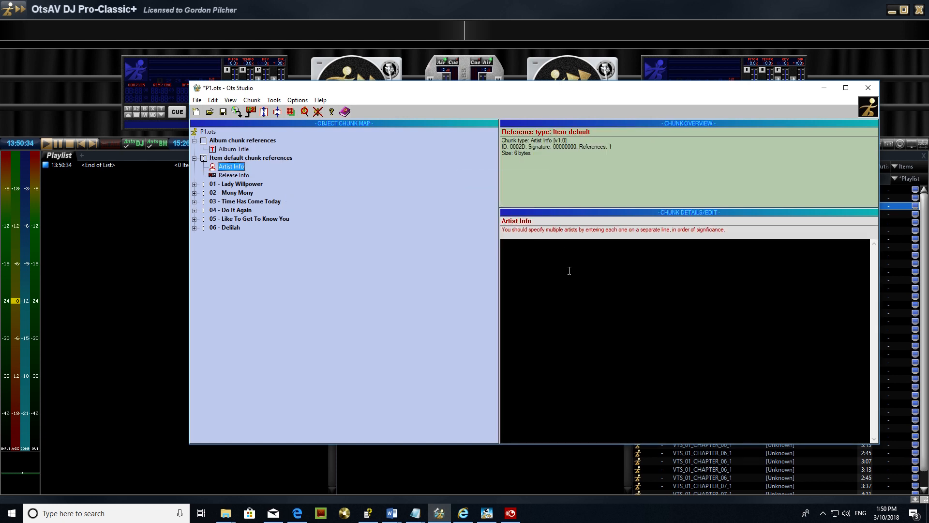
click(569, 271)
click(444, 259)
click(289, 159)
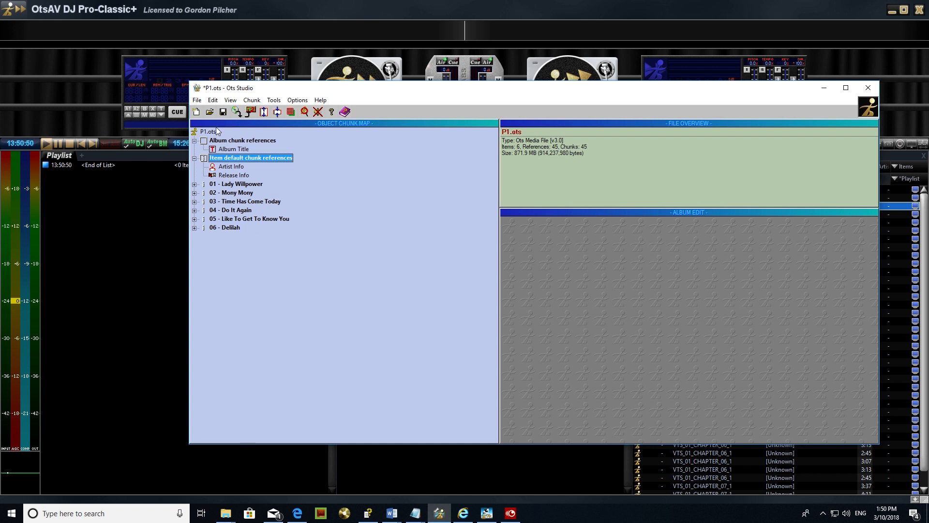
click(223, 111)
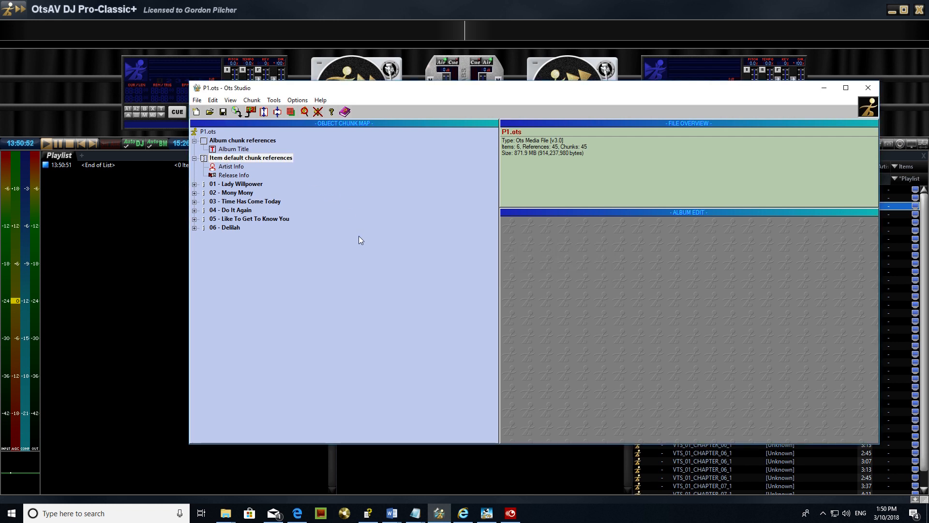
- Switch to OtsAV DJ, open the album information for Lady Willpower, and assign the album's categories by genre info
click(430, 464)
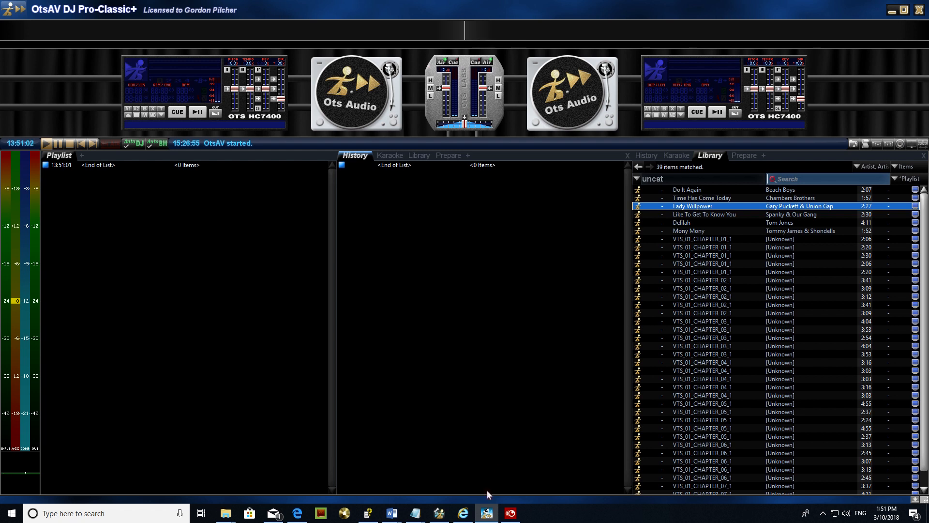
mouse_move(486, 509)
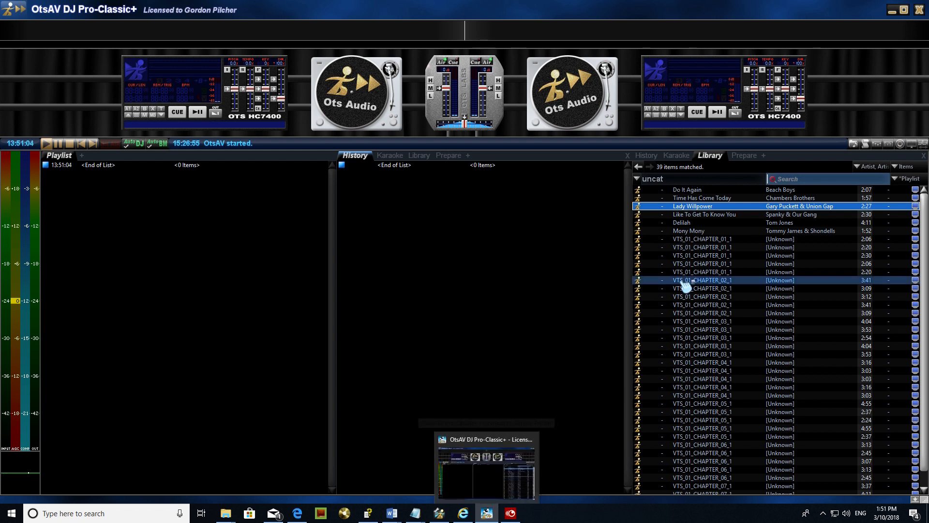
double_click(711, 207)
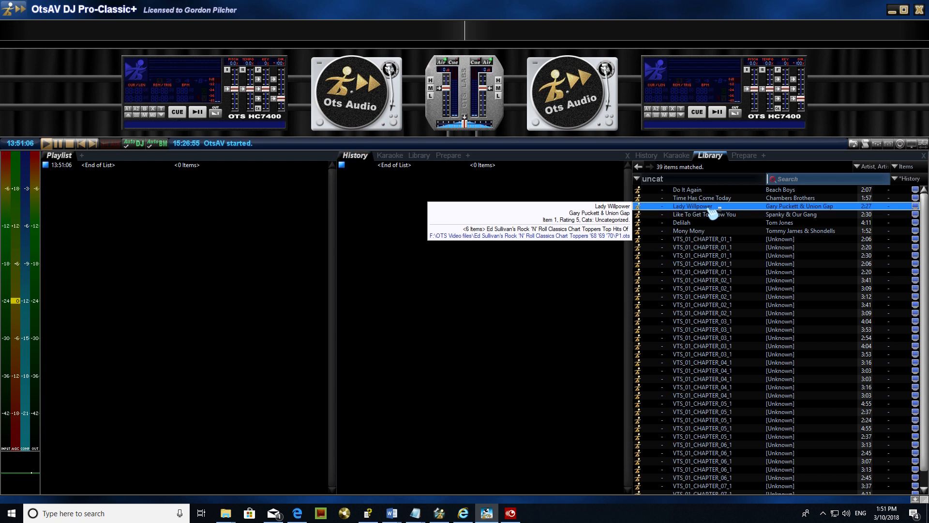
click(486, 245)
mouse_move(586, 277)
click(629, 301)
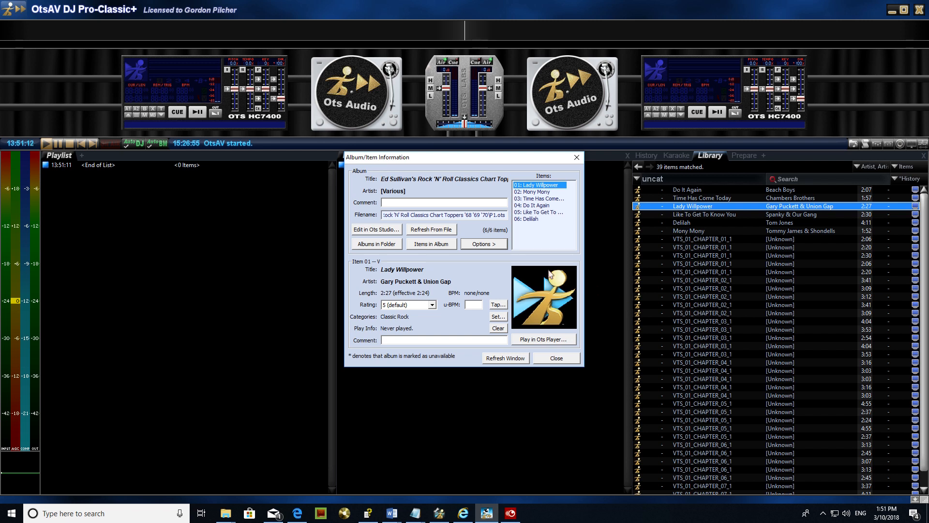
- Clone the album's categories from identically-named items and dismiss the operation summary
click(484, 244)
mouse_move(615, 288)
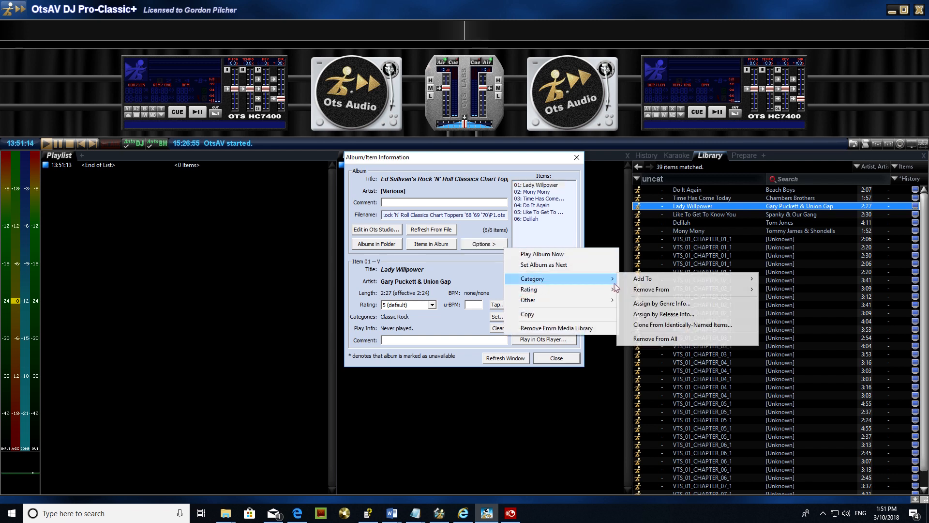
click(667, 326)
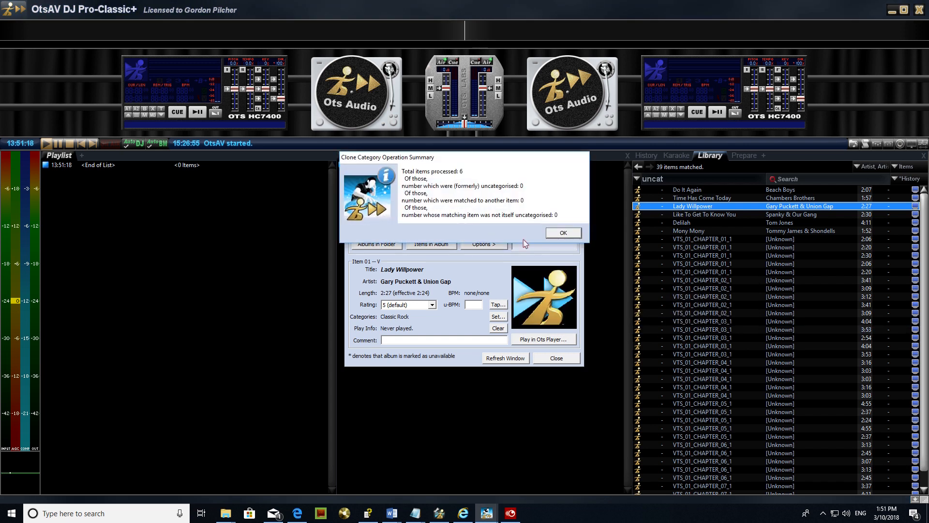
click(565, 233)
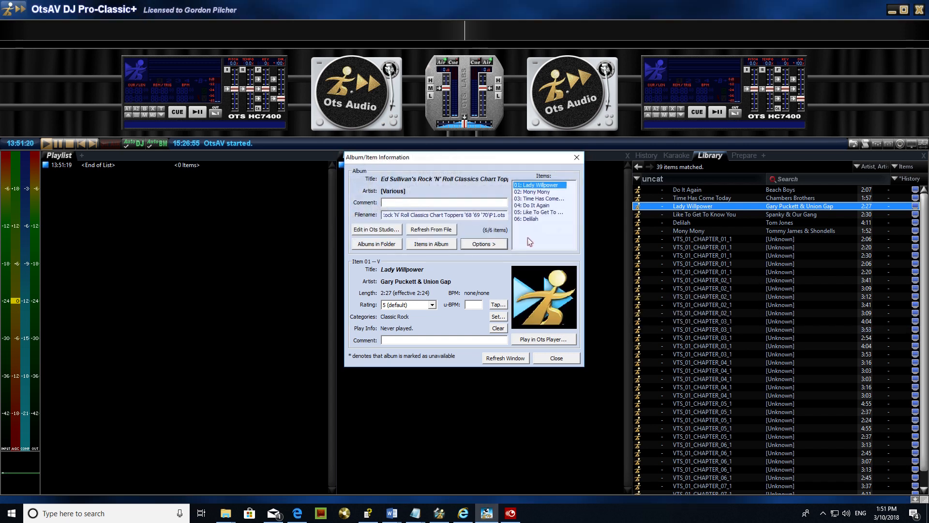
- Assign the album's categories by release info
click(494, 245)
mouse_move(580, 274)
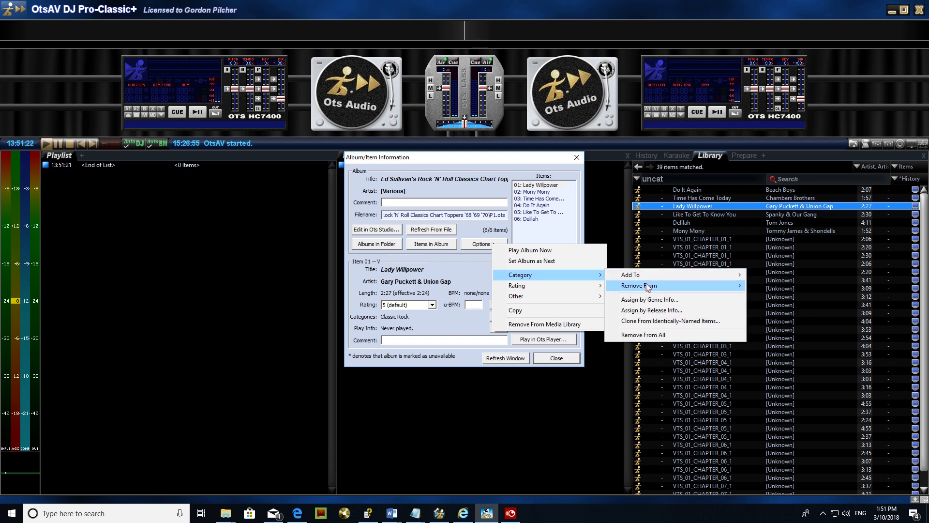
click(655, 311)
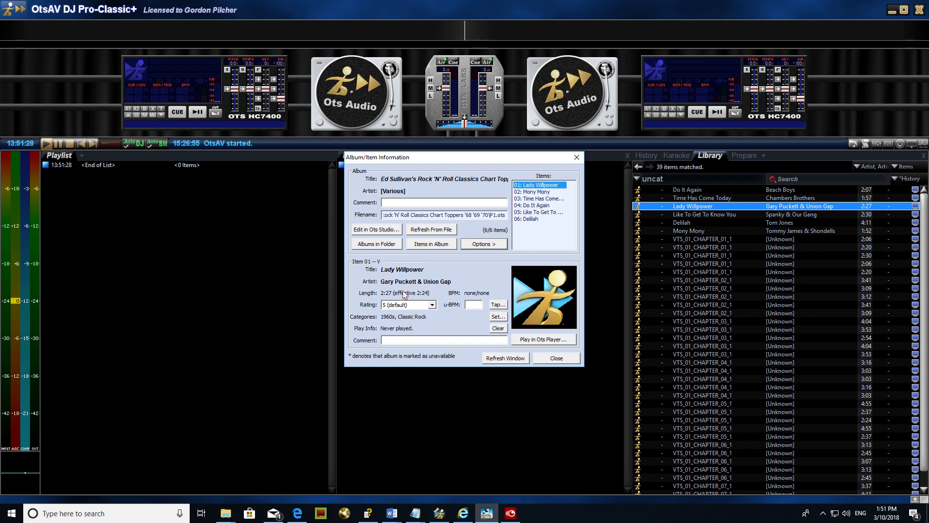
- Check the categories assigned to the album's items 01 to 06, and close the Album/Item Information window
click(554, 191)
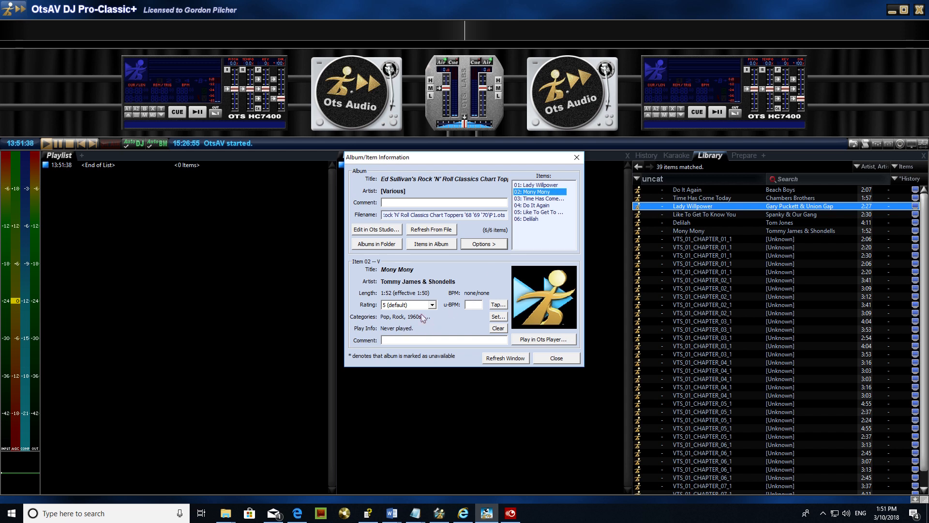
click(540, 186)
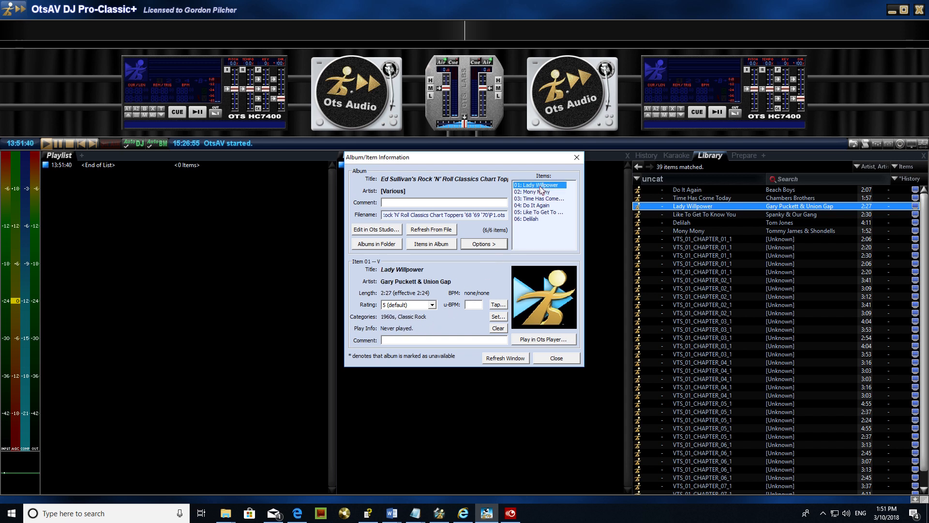
key(Down)
key(Down)
key(Down)
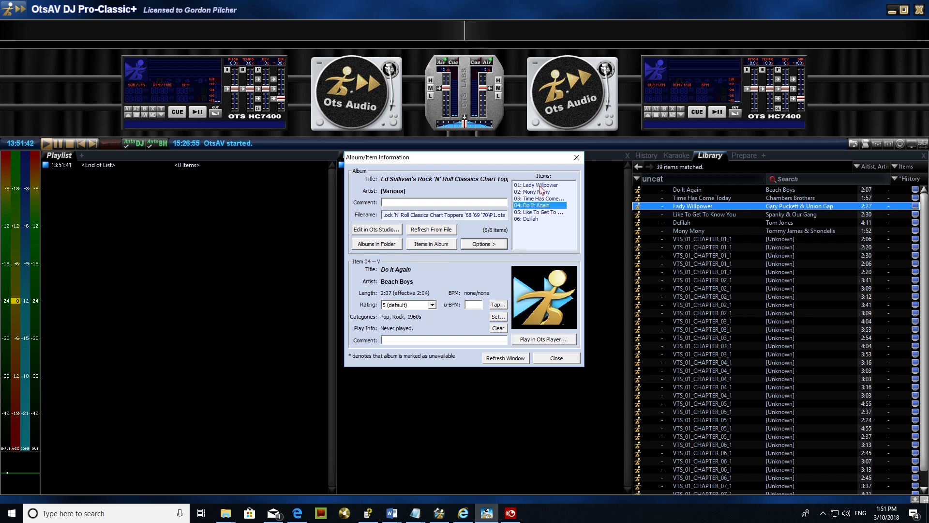
key(Down)
key(Down)
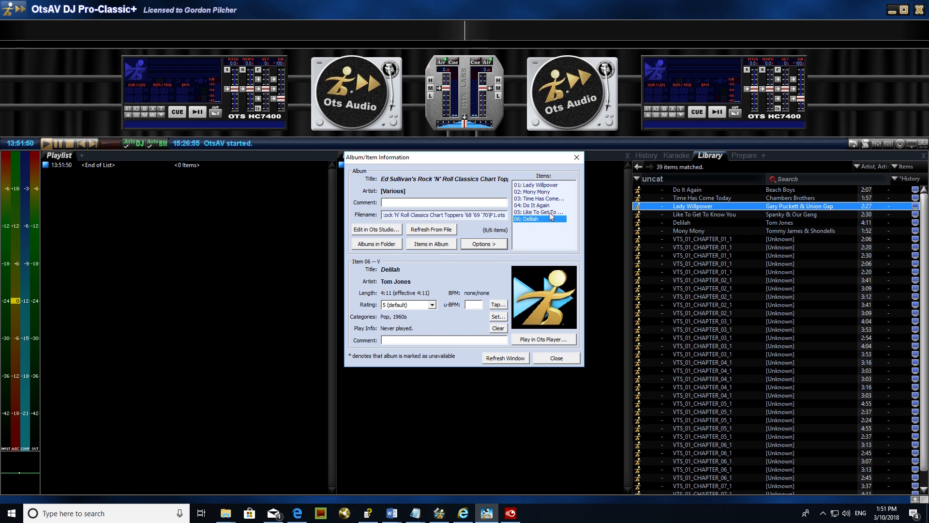
click(554, 359)
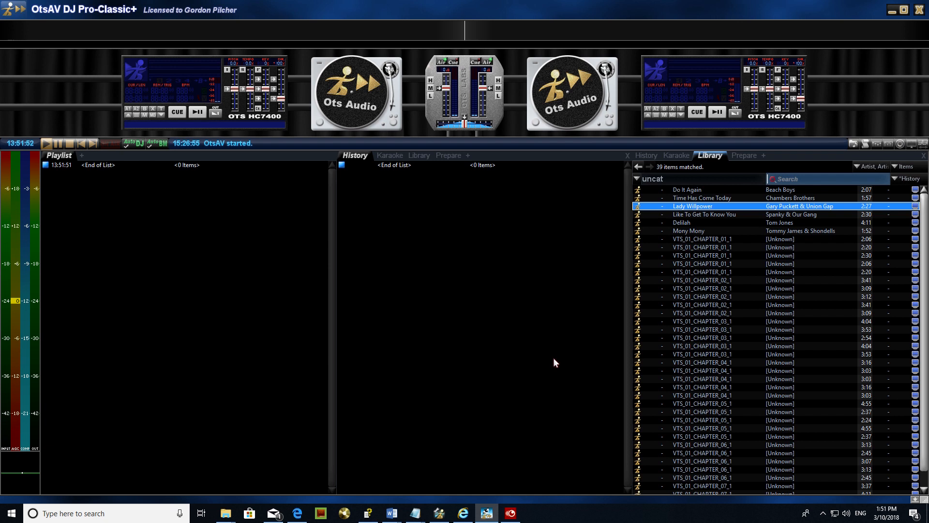